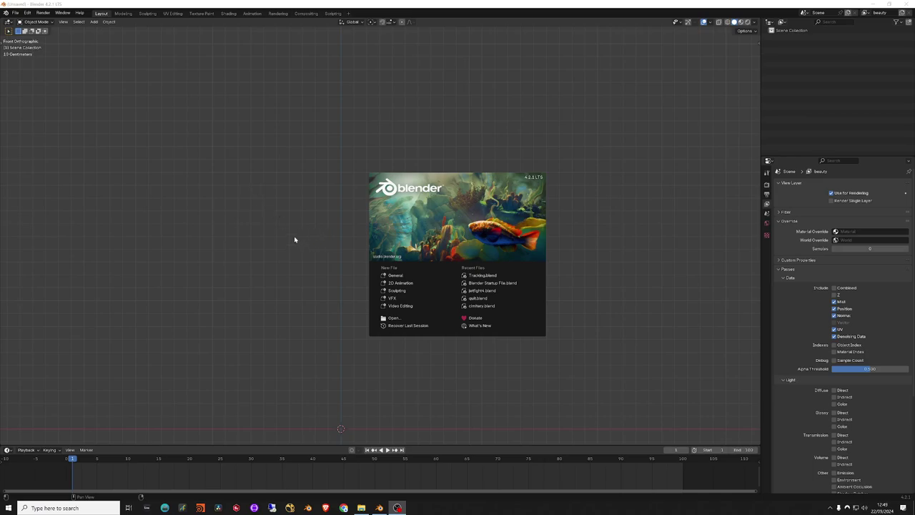
Step: Close the splash screen and add the VFX > Motion Tracking workspace
{"action": "left_click", "coordinate": [342, 226]}
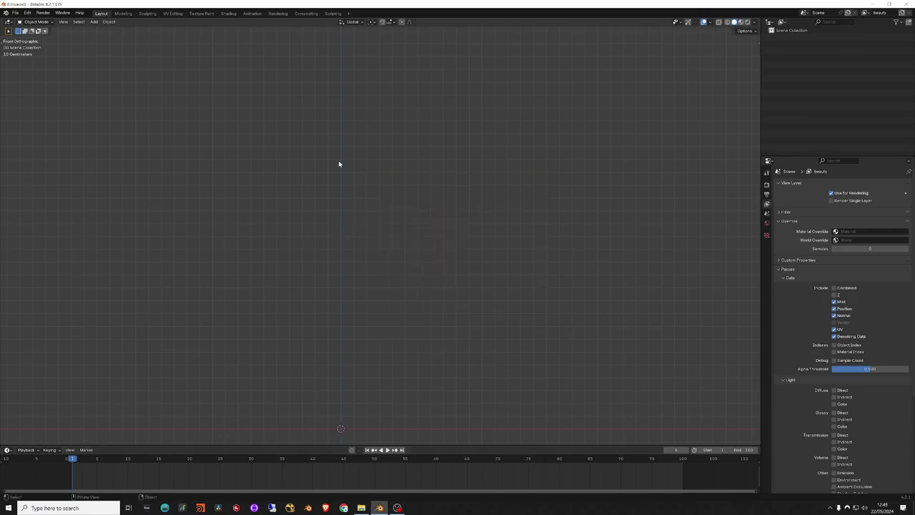
{"action": "left_click", "coordinate": [348, 13]}
{"action": "mouse_move", "coordinate": [329, 46]}
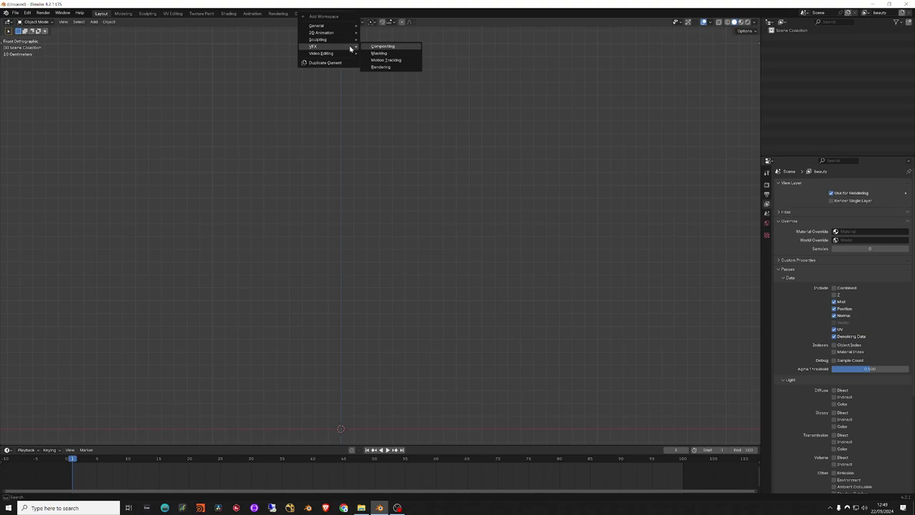
{"action": "left_click", "coordinate": [384, 60]}
Step: Load the street-scene image sequence and set its colour space to Role - matte_paint
{"action": "left_click", "coordinate": [386, 165]}
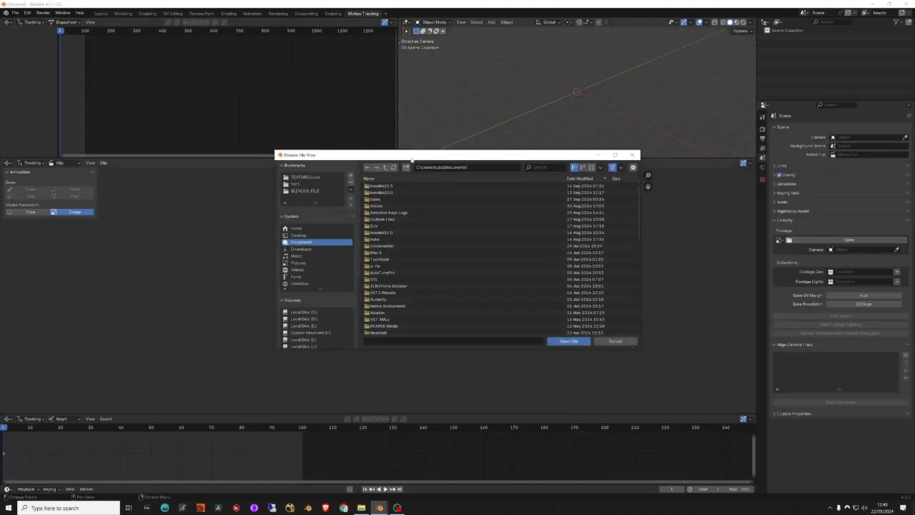
{"action": "left_click_drag", "start_coordinate": [428, 153], "coordinate": [29, 129]}
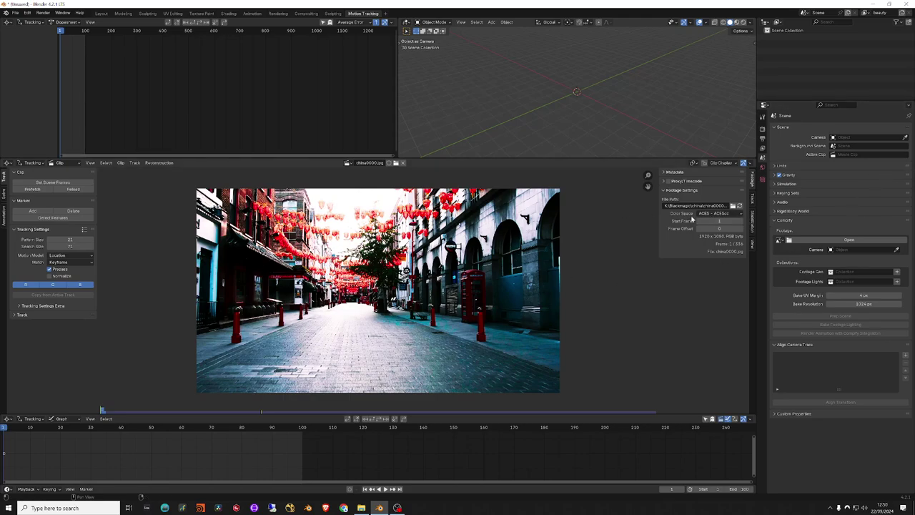
{"action": "left_click", "coordinate": [719, 213]}
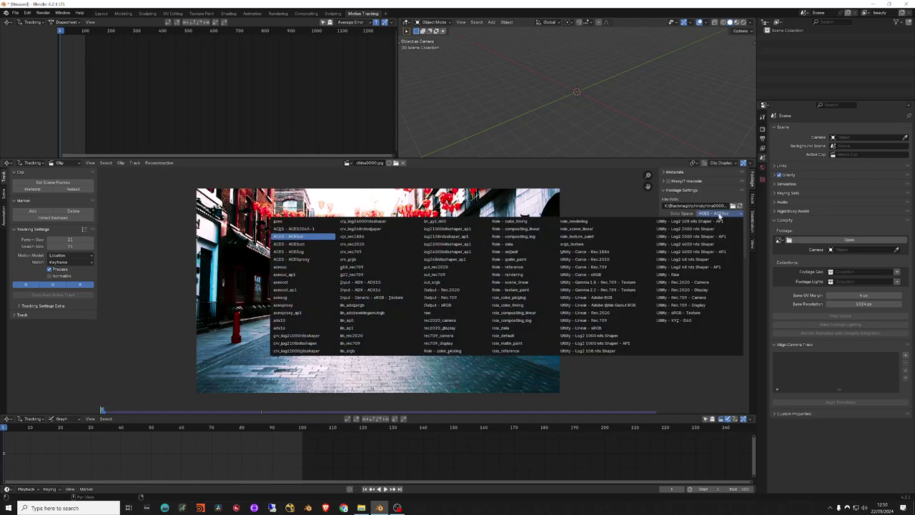
{"action": "left_click", "coordinate": [507, 343]}
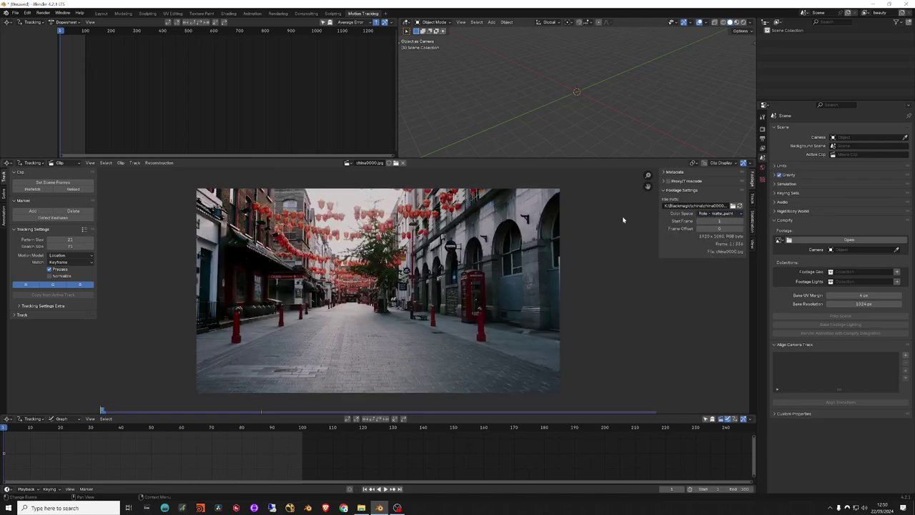
{"action": "left_click", "coordinate": [711, 217]}
Step: Drag the border above the Clip Editor upward so the street footage shows larger
{"action": "scroll", "coordinate": [357, 297], "scroll_direction": "up", "scroll_amount": 1}
{"action": "scroll", "coordinate": [368, 269], "scroll_direction": "down", "scroll_amount": 1}
{"action": "left_click_drag", "start_coordinate": [419, 159], "coordinate": [419, 125]}
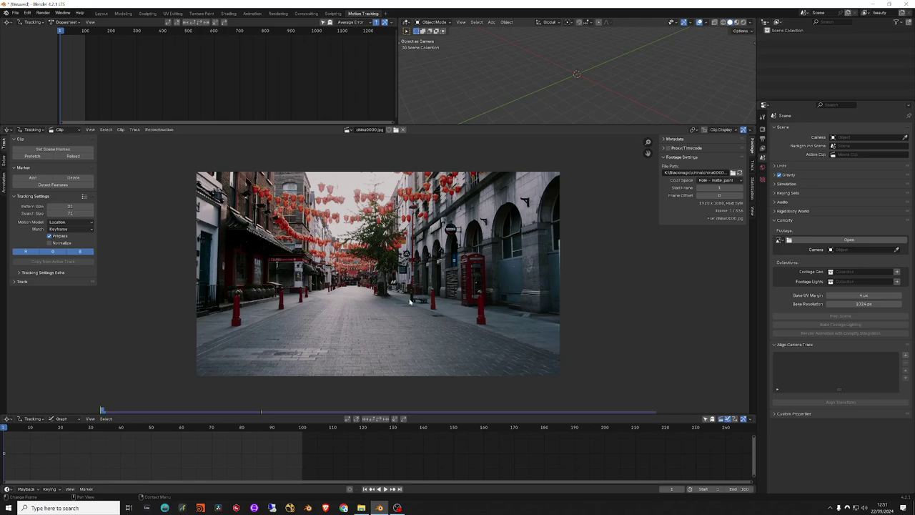
Step: Add a trial tracking marker on the paving and enlarge its pattern and search areas
{"action": "scroll", "coordinate": [366, 286], "scroll_direction": "up", "scroll_amount": 1}
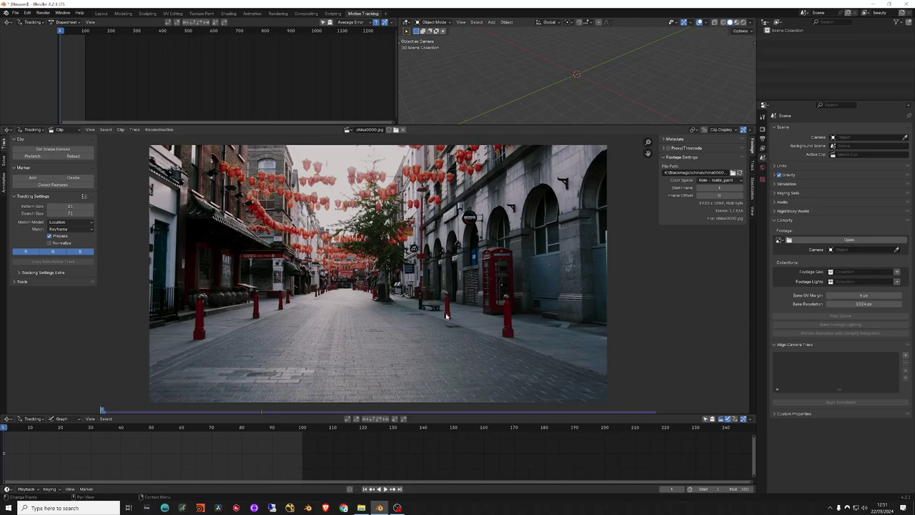
{"action": "left_click", "coordinate": [364, 335], "text": "ctrl"}
{"action": "scroll", "coordinate": [374, 397], "scroll_direction": "up", "scroll_amount": 5}
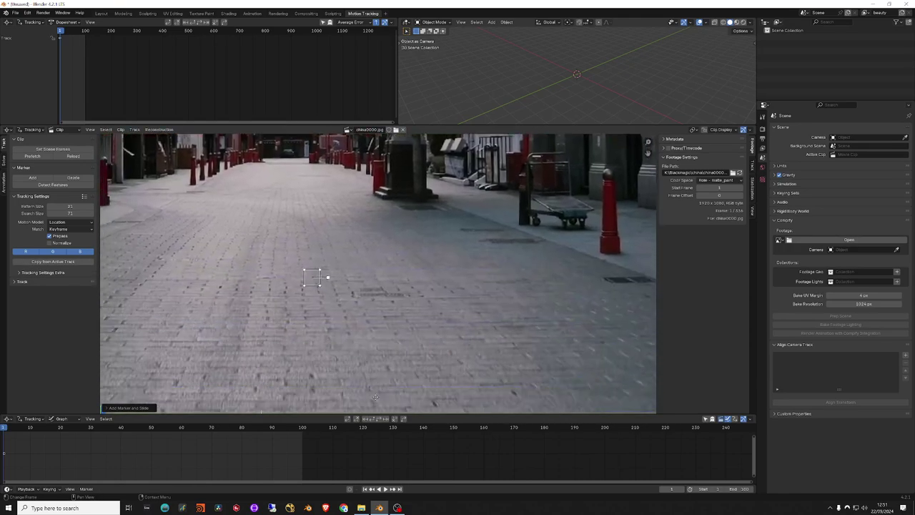
{"action": "scroll", "coordinate": [375, 397], "scroll_direction": "up", "scroll_amount": 1}
{"action": "middle_click_drag", "start_coordinate": [310, 232], "coordinate": [321, 256]}
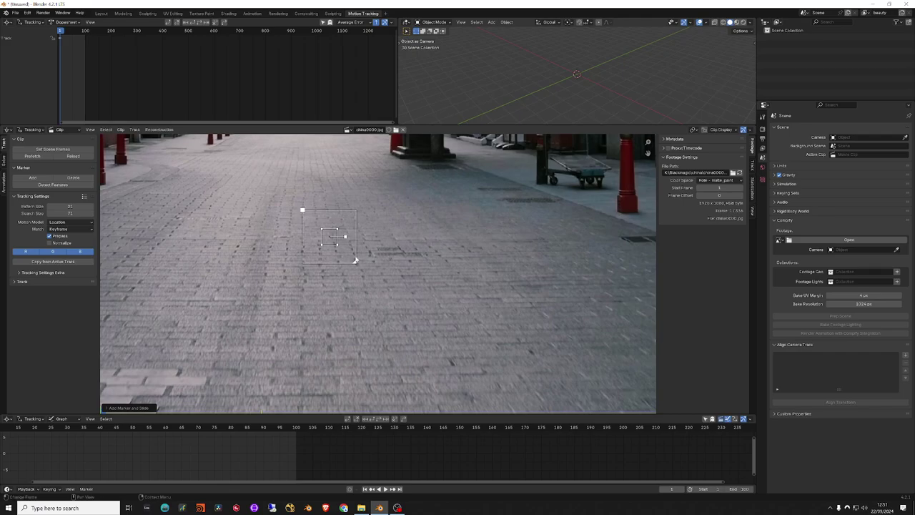
{"action": "mouse_move", "coordinate": [355, 262]}
{"action": "left_mouse_down"}
{"action": "mouse_move", "coordinate": [372, 278]}
{"action": "mouse_move", "coordinate": [362, 269]}
{"action": "left_mouse_up"}
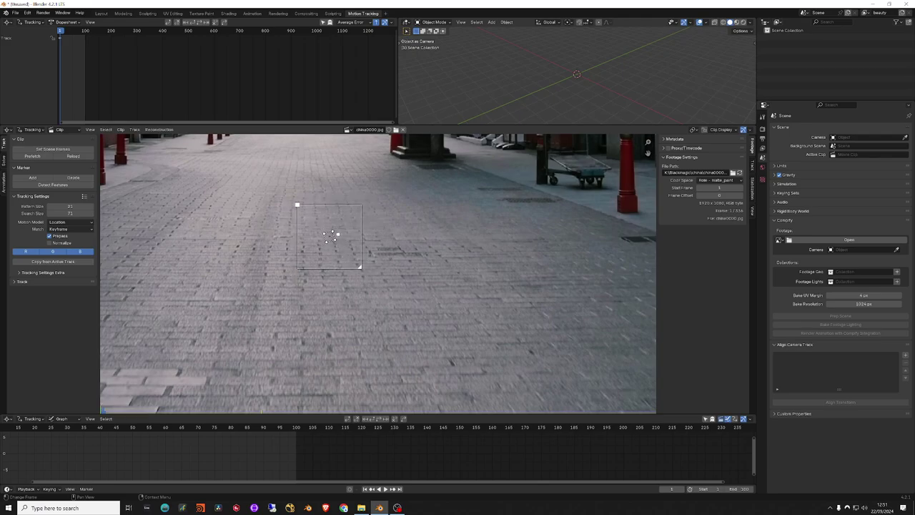
{"action": "left_click_drag", "start_coordinate": [339, 236], "coordinate": [342, 237]}
{"action": "key", "text": "s"}
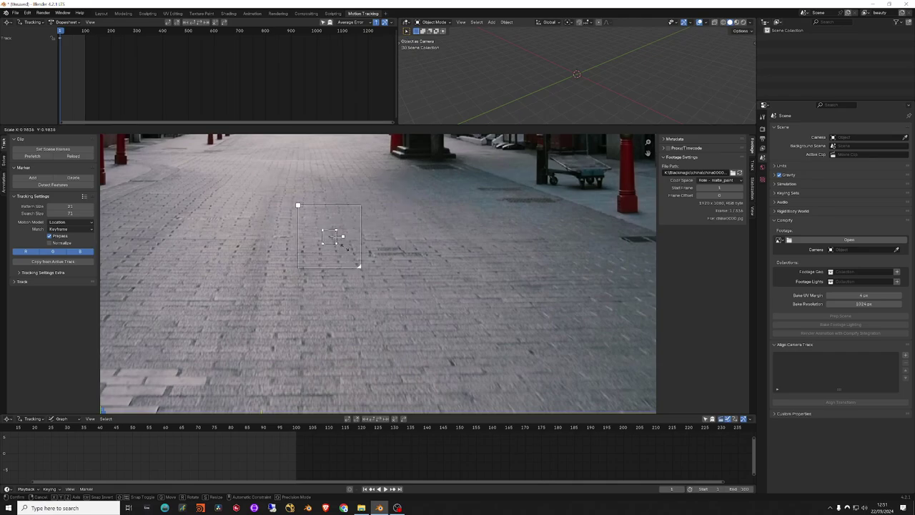
{"action": "left_click", "coordinate": [336, 237]}
Step: Reselect the trial marker, widen its search area and nudge it slightly downward
{"action": "left_click", "coordinate": [406, 272]}
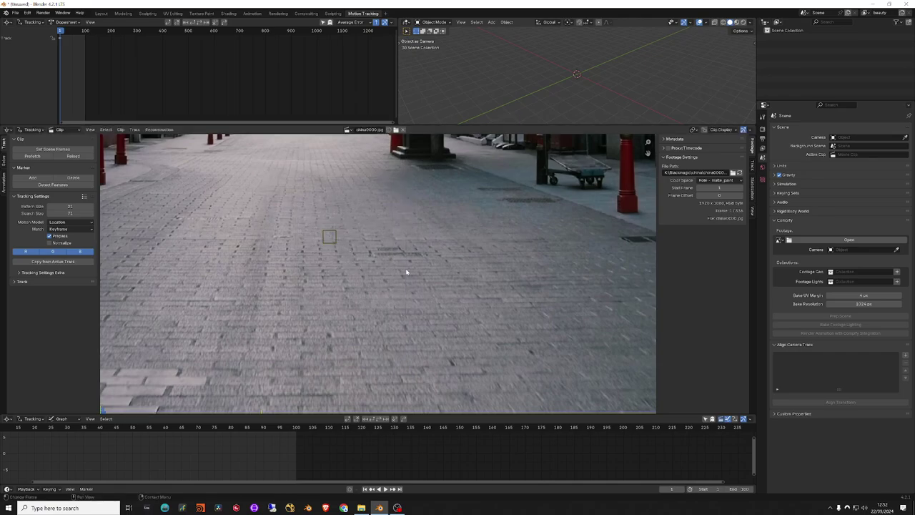
{"action": "left_click", "coordinate": [330, 236]}
{"action": "mouse_move", "coordinate": [358, 264]}
{"action": "left_mouse_down"}
{"action": "mouse_move", "coordinate": [396, 303]}
{"action": "mouse_move", "coordinate": [353, 261]}
{"action": "left_mouse_up"}
{"action": "left_click_drag", "start_coordinate": [303, 210], "coordinate": [303, 212]}
{"action": "left_click", "coordinate": [338, 253]}
{"action": "left_click", "coordinate": [332, 235]}
Step: Delete the trial marker and play through the street footage
{"action": "left_click", "coordinate": [380, 241]}
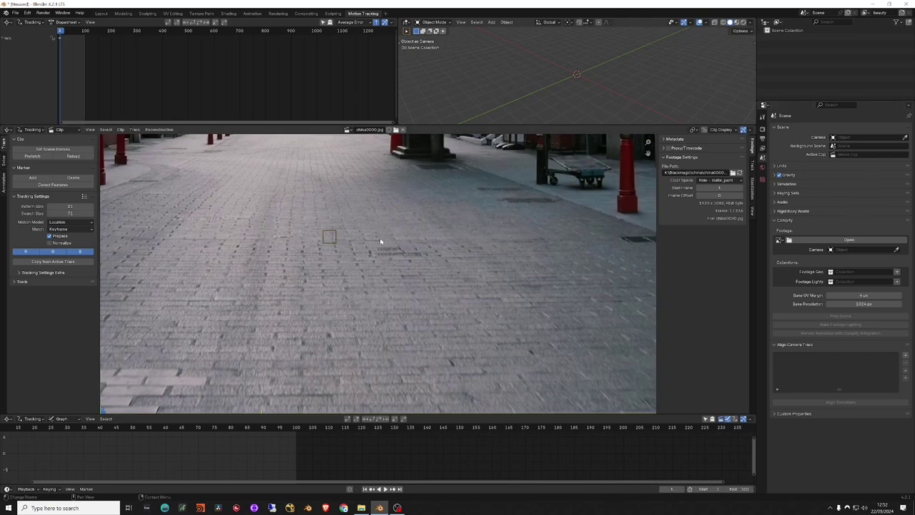
{"action": "left_click", "coordinate": [337, 236]}
{"action": "key", "text": "x"}
{"action": "key", "text": "Return"}
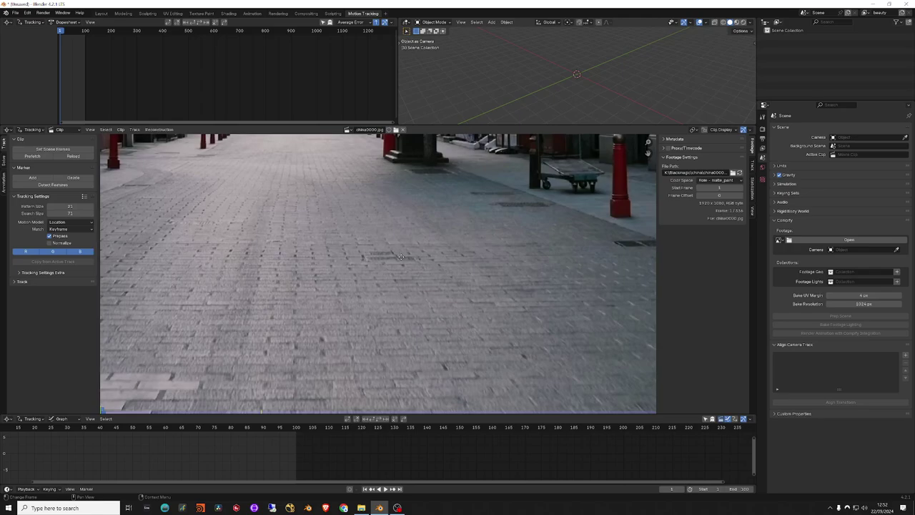
{"action": "key", "text": "space"}
{"action": "mouse_move", "coordinate": [343, 260]}
{"action": "middle_mouse_down"}
{"action": "mouse_move", "coordinate": [295, 267]}
{"action": "mouse_move", "coordinate": [429, 272]}
{"action": "middle_mouse_up"}
{"action": "scroll", "coordinate": [292, 282], "scroll_direction": "down", "scroll_amount": 3}
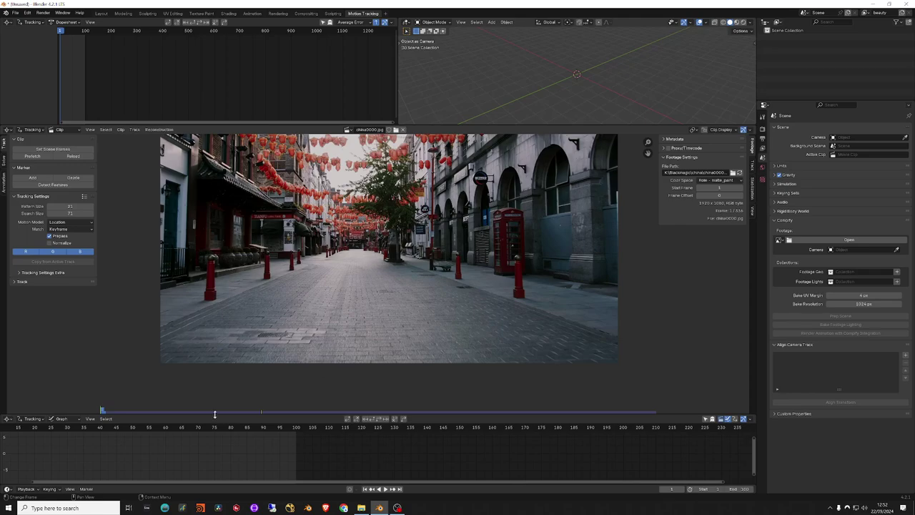
Step: Set the scene frame range to the clip's frames 1–556 and check the 25 fps output format
{"action": "mouse_move", "coordinate": [214, 413]}
{"action": "left_mouse_down"}
{"action": "mouse_move", "coordinate": [243, 427]}
{"action": "mouse_move", "coordinate": [194, 432]}
{"action": "left_mouse_up"}
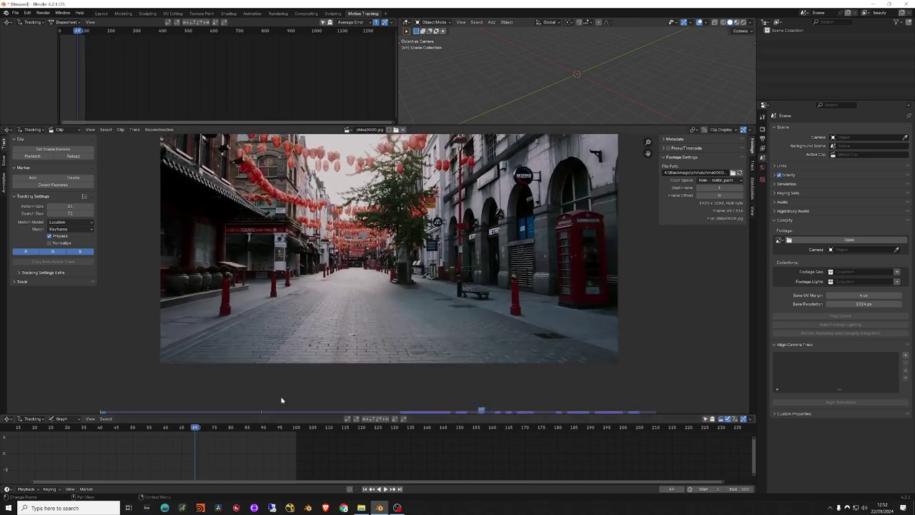
{"action": "left_click", "coordinate": [49, 149]}
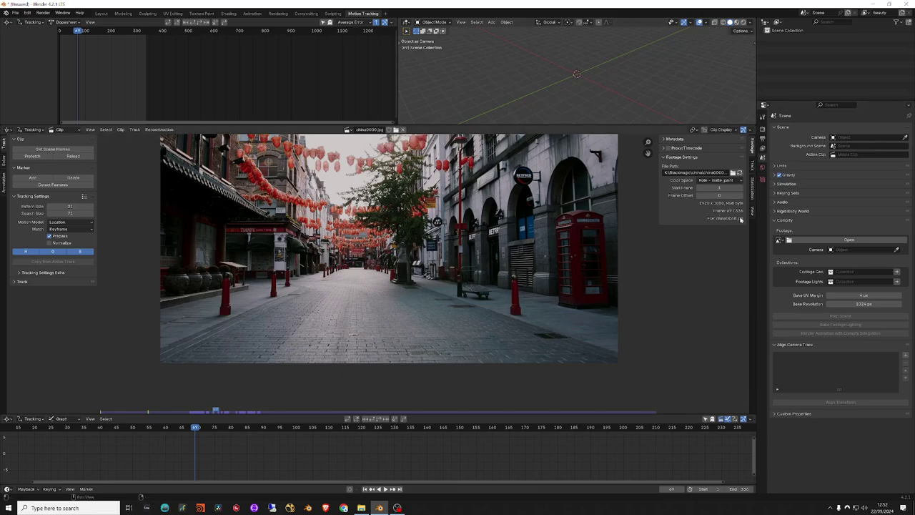
{"action": "left_click", "coordinate": [762, 138]}
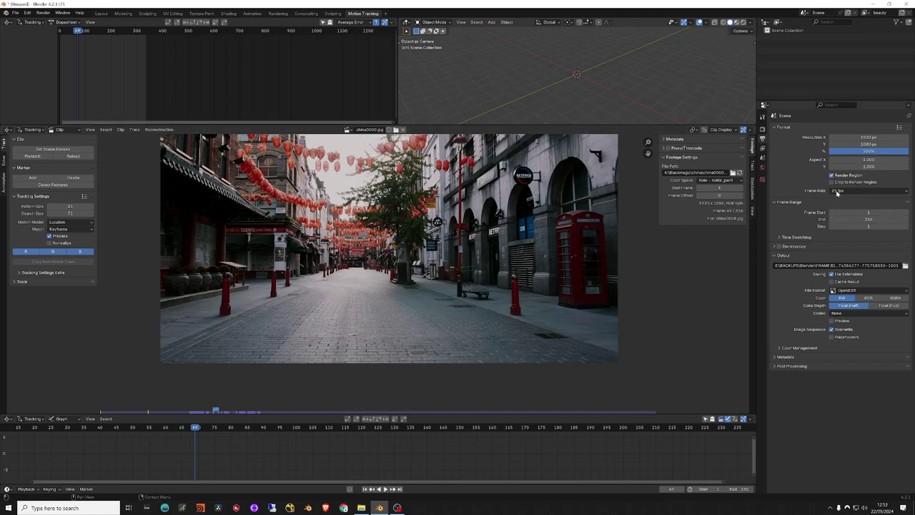
{"action": "scroll", "coordinate": [434, 260], "scroll_direction": "up", "scroll_amount": 1}
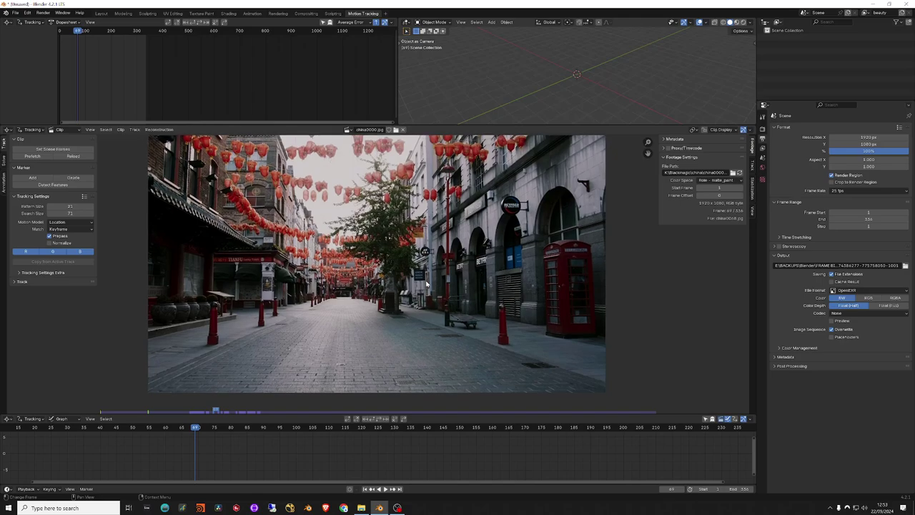
{"action": "scroll", "coordinate": [437, 262], "scroll_direction": "down", "scroll_amount": 1}
{"action": "scroll", "coordinate": [442, 262], "scroll_direction": "up", "scroll_amount": 1}
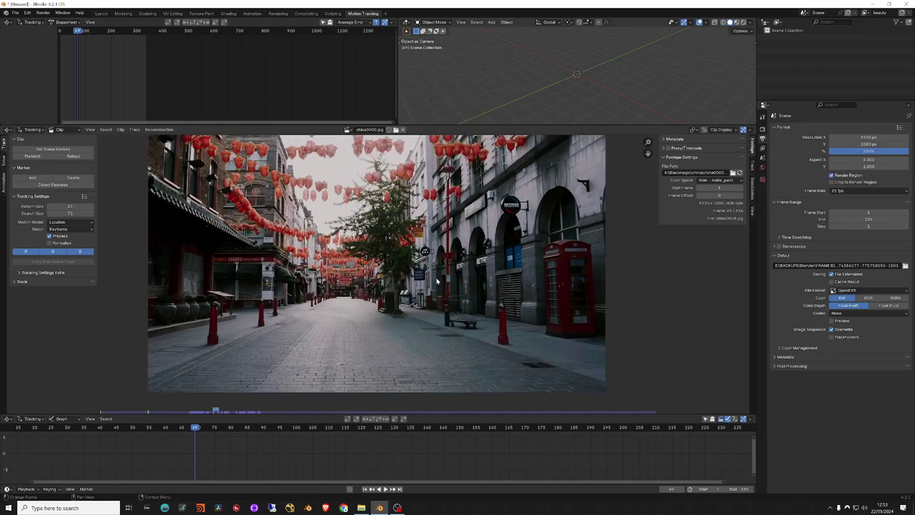
{"action": "scroll", "coordinate": [436, 283], "scroll_direction": "down", "scroll_amount": 1}
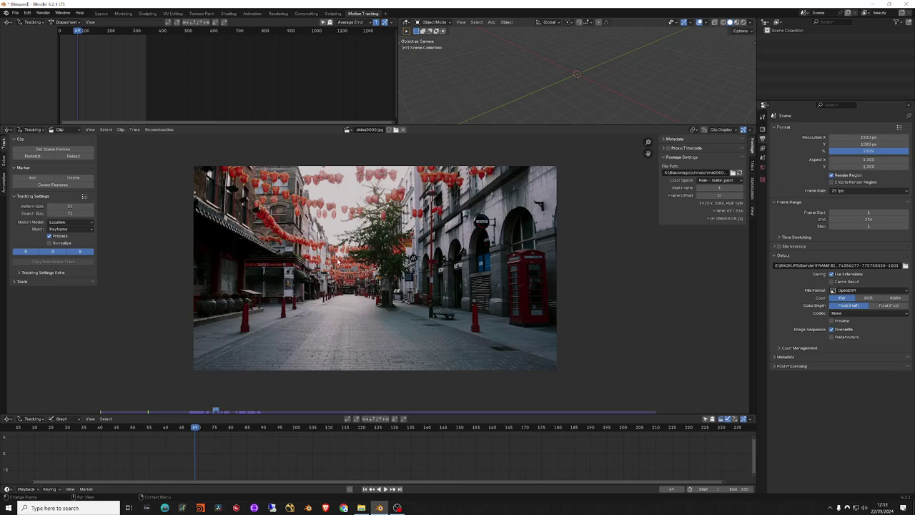
Step: Add a marker near the street centre and enlarge its pattern box
{"action": "left_click", "coordinate": [359, 290], "text": "ctrl"}
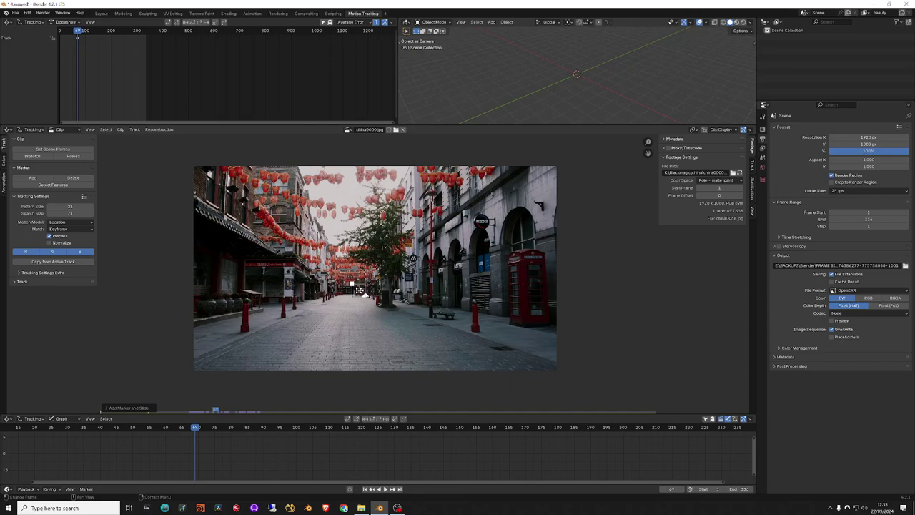
{"action": "left_click_drag", "start_coordinate": [365, 295], "coordinate": [372, 305]}
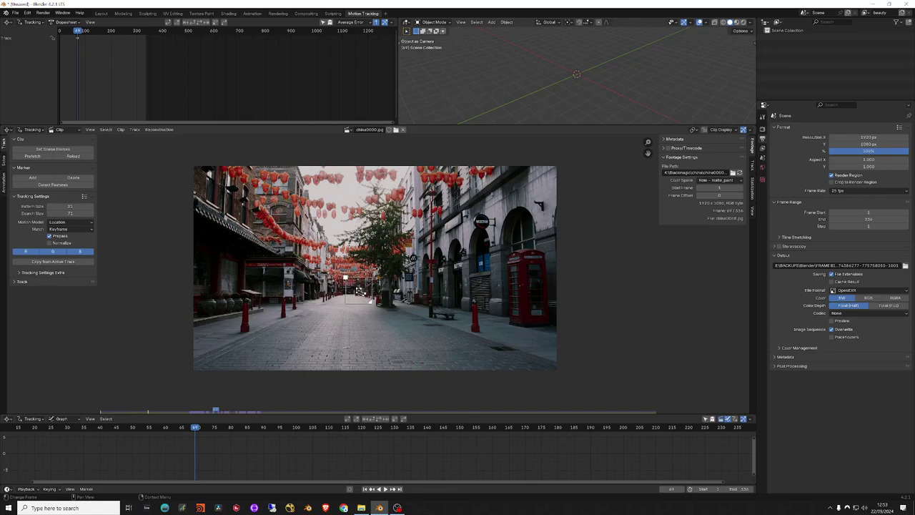
{"action": "scroll", "coordinate": [361, 294], "scroll_direction": "up", "scroll_amount": 1}
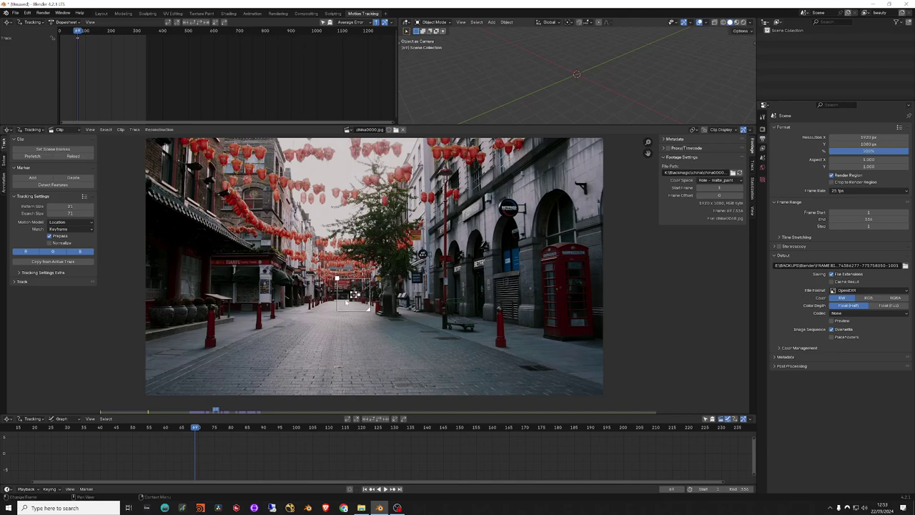
{"action": "key", "text": "s"}
{"action": "left_click", "coordinate": [383, 315]}
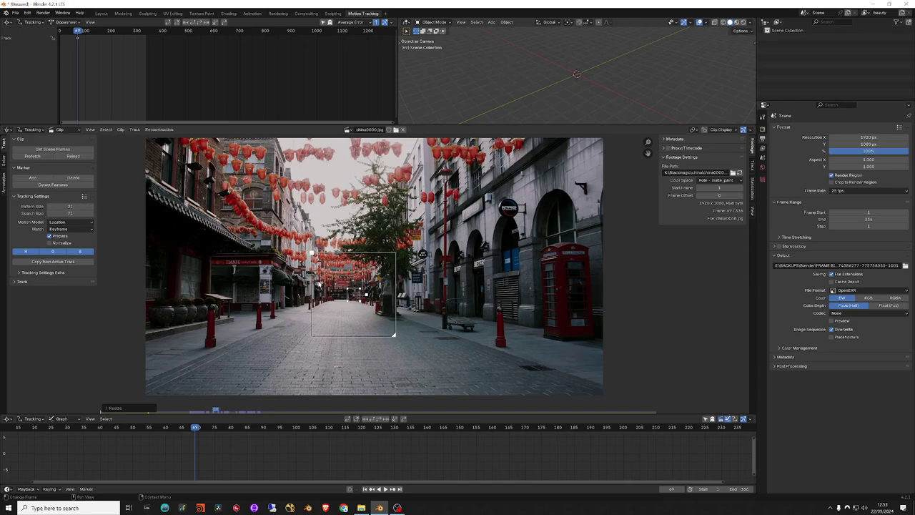
Step: Reselect the marker, shrink its search area, then delete it
{"action": "left_click", "coordinate": [383, 293]}
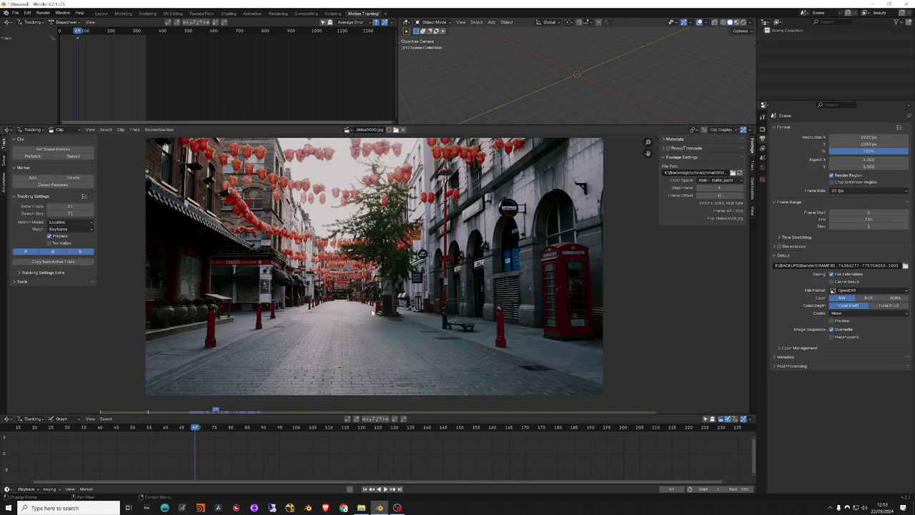
{"action": "left_click", "coordinate": [354, 294]}
{"action": "left_click_drag", "start_coordinate": [394, 334], "coordinate": [382, 324]}
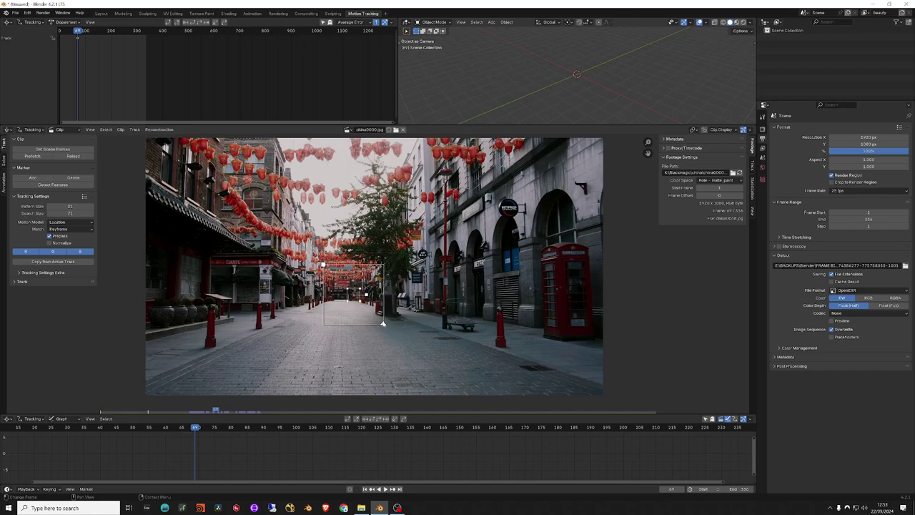
{"action": "key", "text": "Delete"}
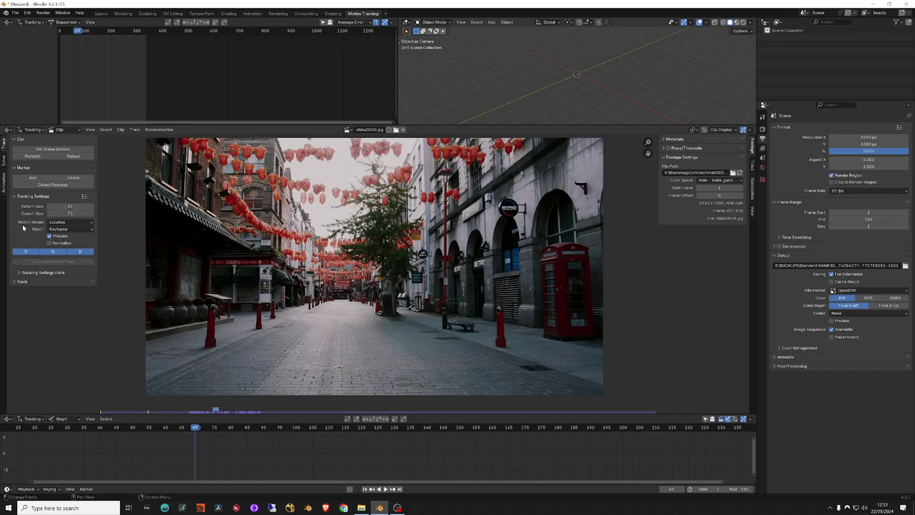
Step: Choose Perspective as the default tracking motion model in Tracking Settings
{"action": "left_click", "coordinate": [68, 223]}
{"action": "left_click", "coordinate": [86, 222]}
{"action": "left_click", "coordinate": [66, 222]}
{"action": "left_click", "coordinate": [64, 223]}
{"action": "left_click", "coordinate": [63, 229]}
{"action": "left_click", "coordinate": [66, 224]}
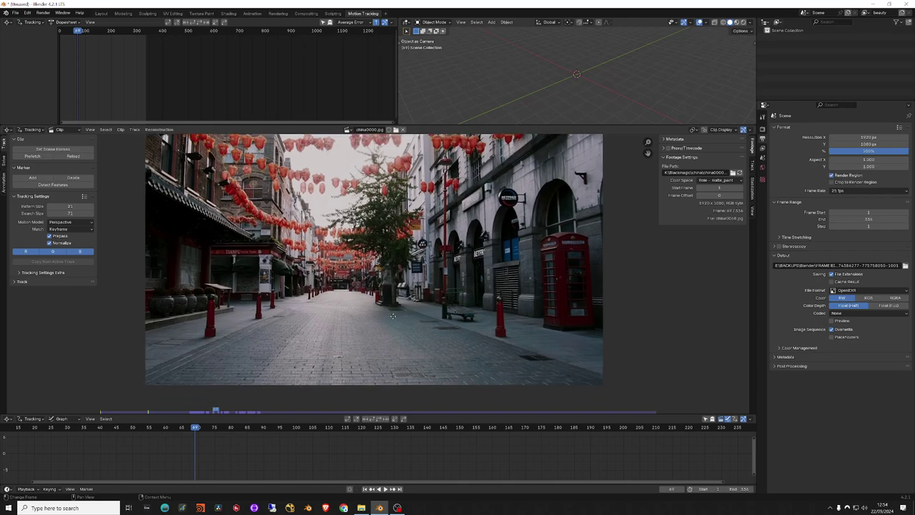
Step: Toggle the footage's red, green and blue channels, then add a tracking marker on the street
{"action": "left_click", "coordinate": [79, 254]}
{"action": "left_click", "coordinate": [28, 253]}
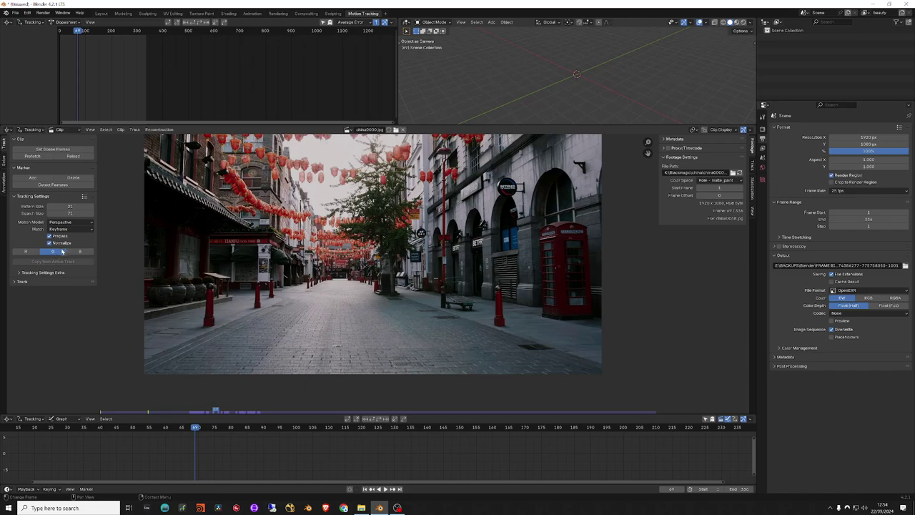
{"action": "left_click", "coordinate": [80, 251]}
{"action": "left_click", "coordinate": [27, 252]}
{"action": "left_click", "coordinate": [377, 323], "text": "ctrl"}
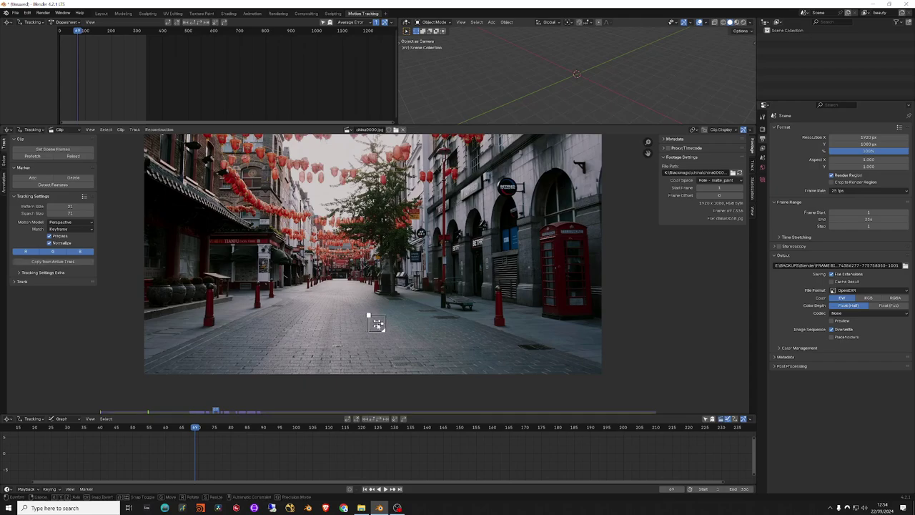
Step: Show the Track sidebar, widen it, enlarge the pattern preview, and place a paving marker
{"action": "left_click", "coordinate": [752, 165]}
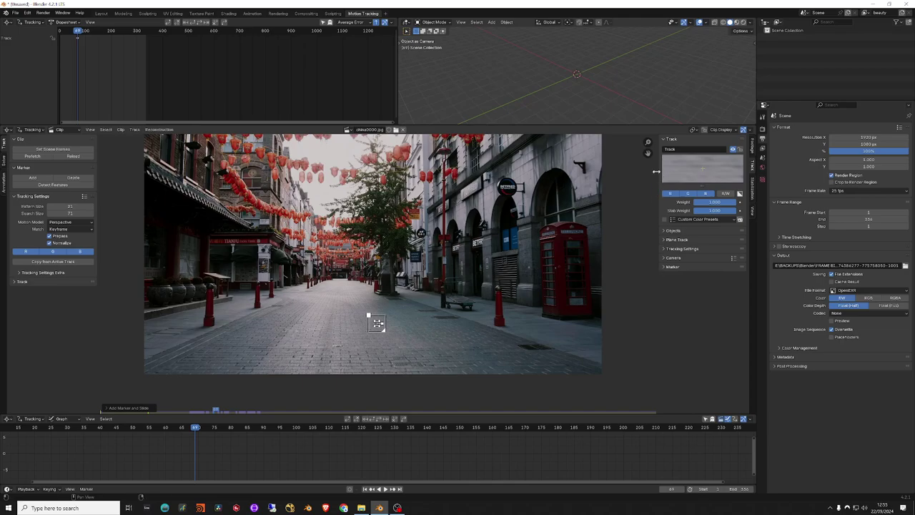
{"action": "left_click_drag", "start_coordinate": [661, 175], "coordinate": [530, 171]}
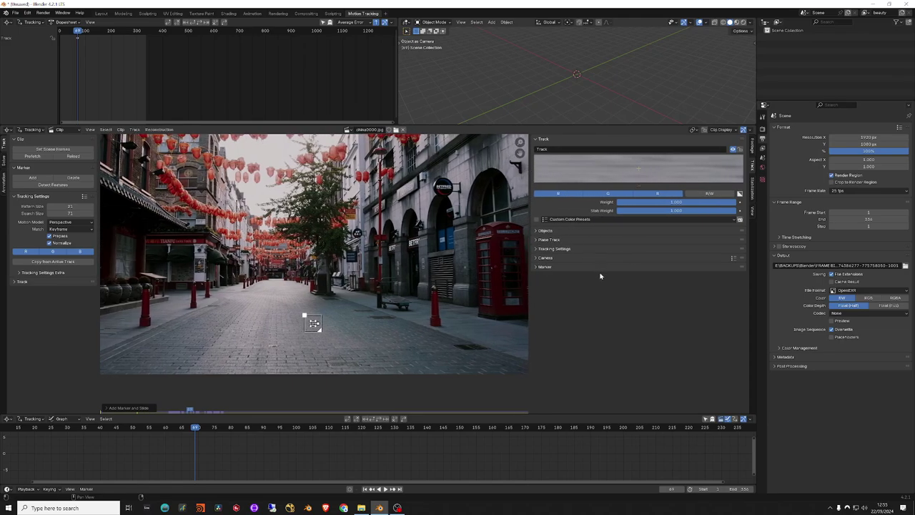
{"action": "left_click_drag", "start_coordinate": [583, 184], "coordinate": [623, 241]}
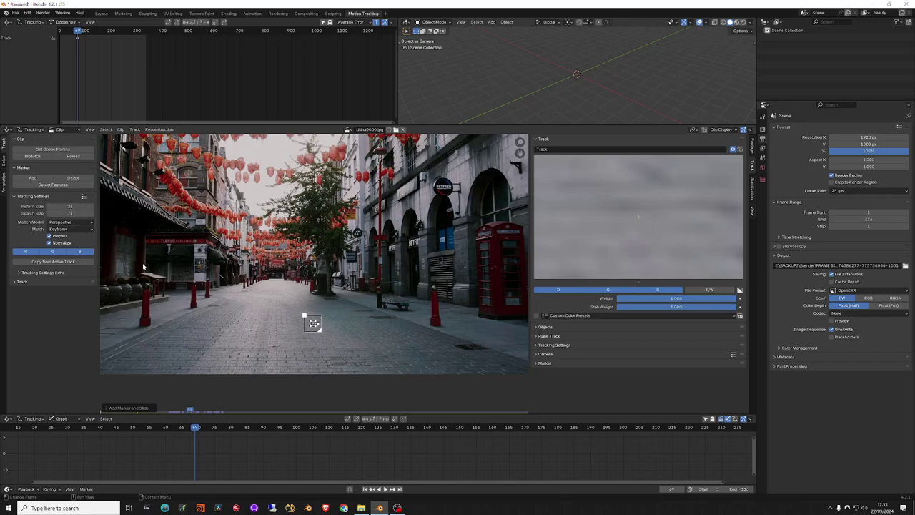
{"action": "left_click", "coordinate": [313, 323]}
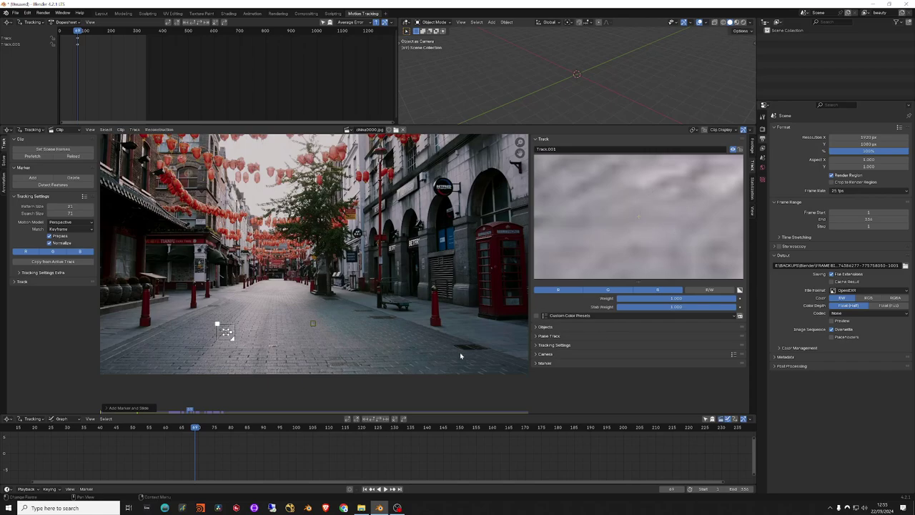
Step: Expand Tracking Settings, keep Perspective, and add another marker on the paving
{"action": "left_click", "coordinate": [537, 345]}
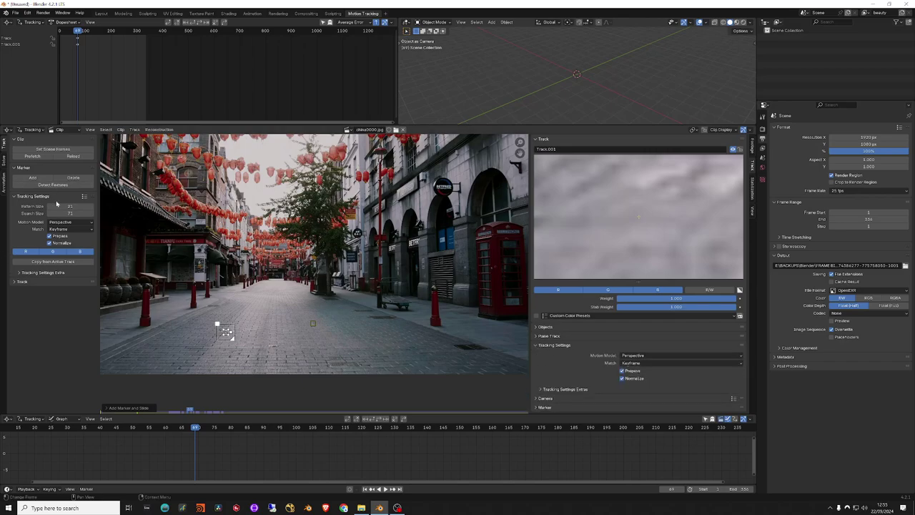
{"action": "left_click", "coordinate": [635, 356]}
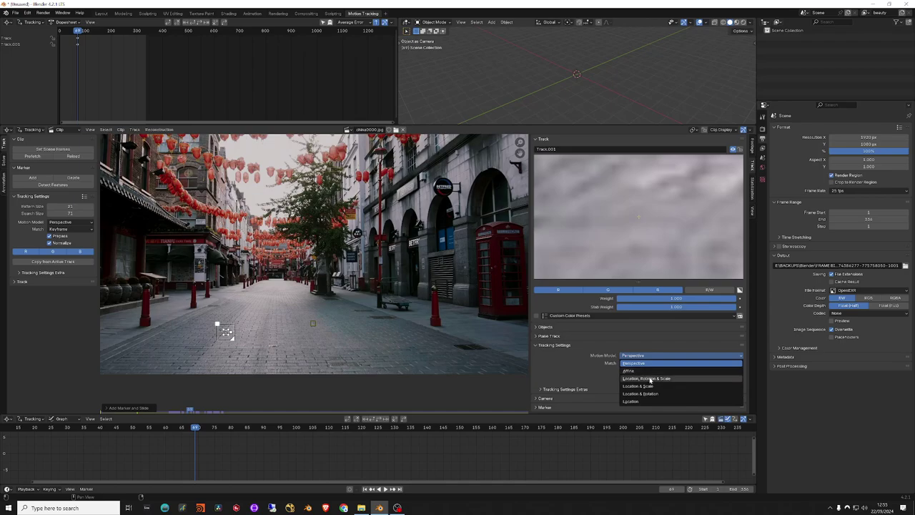
{"action": "left_click", "coordinate": [641, 358]}
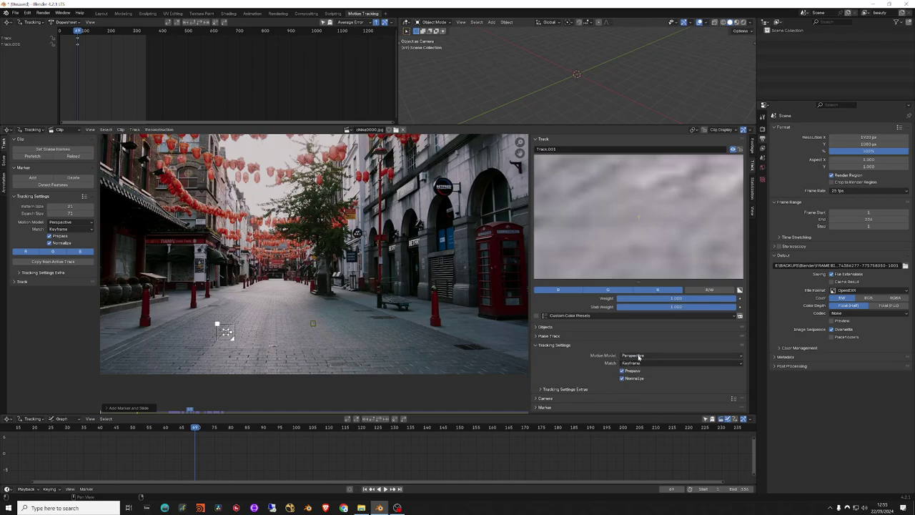
{"action": "scroll", "coordinate": [311, 280], "scroll_direction": "up", "scroll_amount": 1}
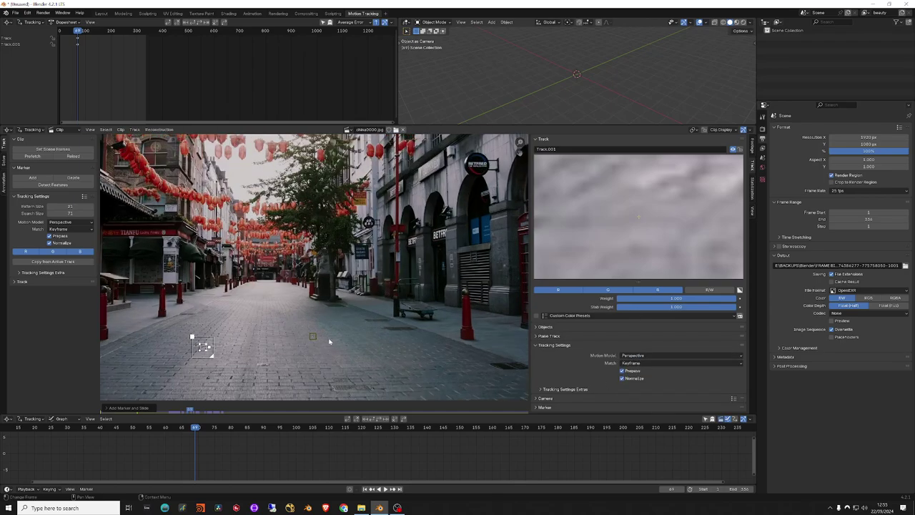
{"action": "left_click", "coordinate": [312, 336], "text": "ctrl"}
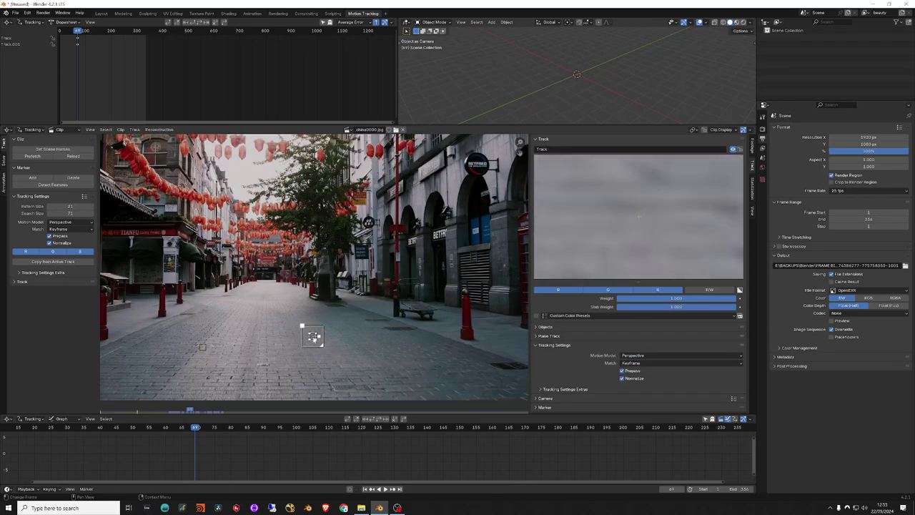
{"action": "left_click", "coordinate": [204, 347]}
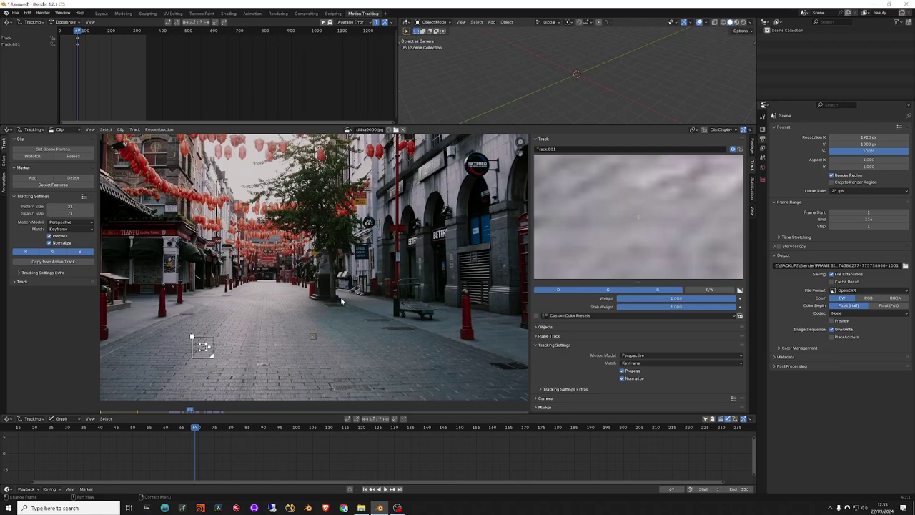
{"action": "middle_click_drag", "start_coordinate": [341, 301], "coordinate": [330, 281]}
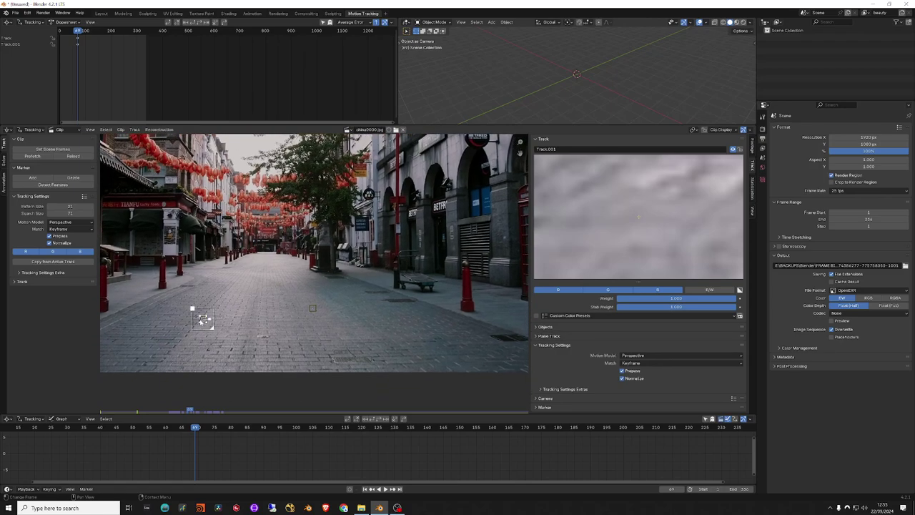
Step: Delete both tracking markers, confirming each deletion
{"action": "key", "text": "x"}
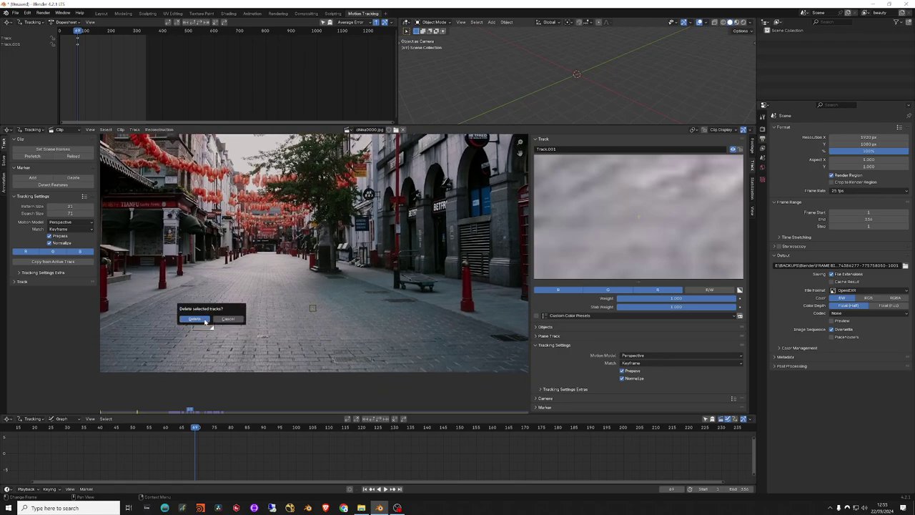
{"action": "left_click", "coordinate": [202, 319]}
{"action": "left_click", "coordinate": [311, 308]}
{"action": "key", "text": "x"}
{"action": "left_click", "coordinate": [303, 311]}
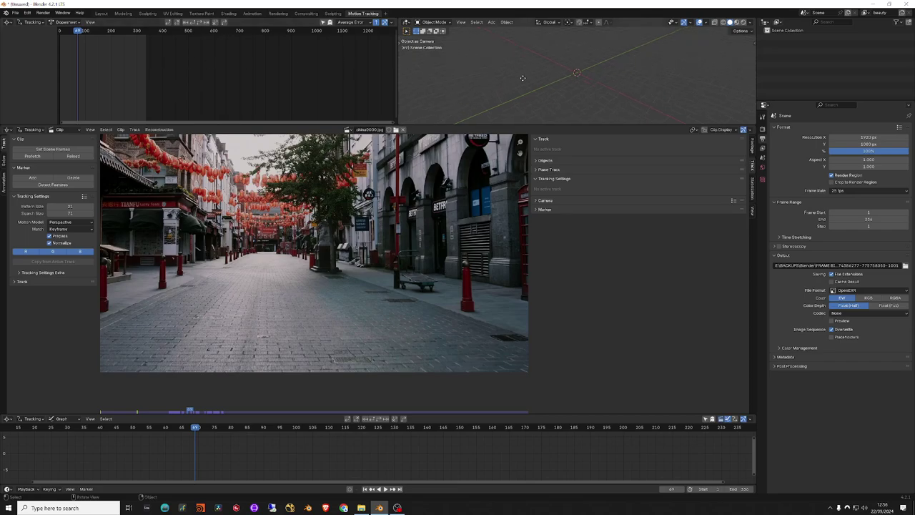
Step: Orbit the 3D view, adjust the clip/graph split, and show the sidebar's Footage settings
{"action": "middle_click_drag", "start_coordinate": [523, 78], "coordinate": [516, 80]}
{"action": "left_click_drag", "start_coordinate": [68, 414], "coordinate": [68, 416]}
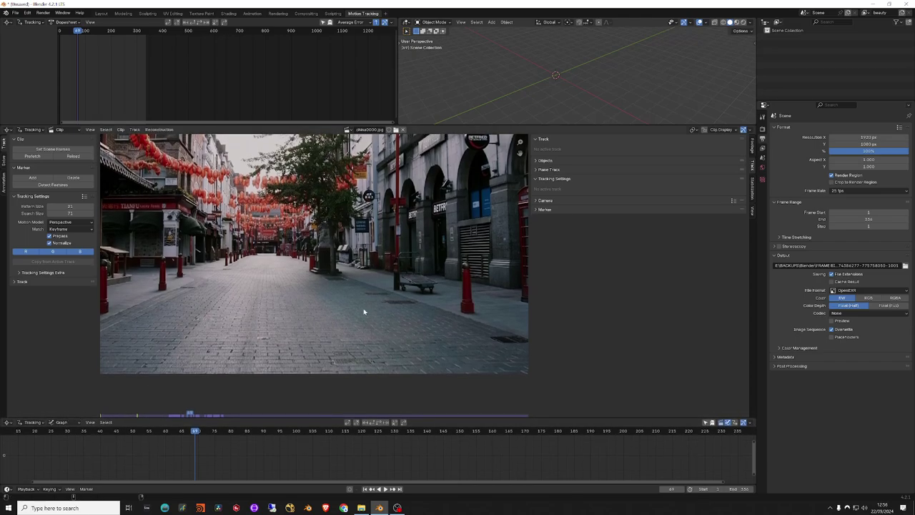
{"action": "scroll", "coordinate": [379, 308], "scroll_direction": "up", "scroll_amount": 1}
{"action": "scroll", "coordinate": [395, 303], "scroll_direction": "up", "scroll_amount": 2}
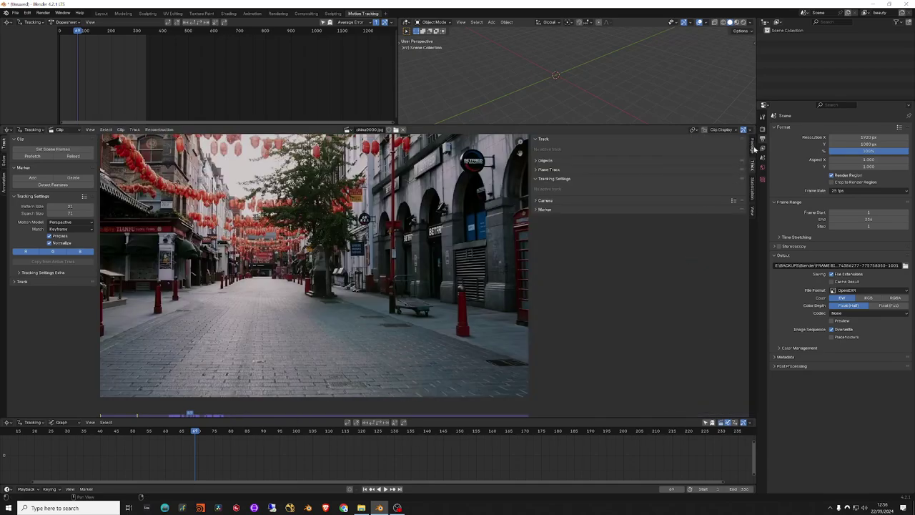
{"action": "left_click", "coordinate": [752, 148]}
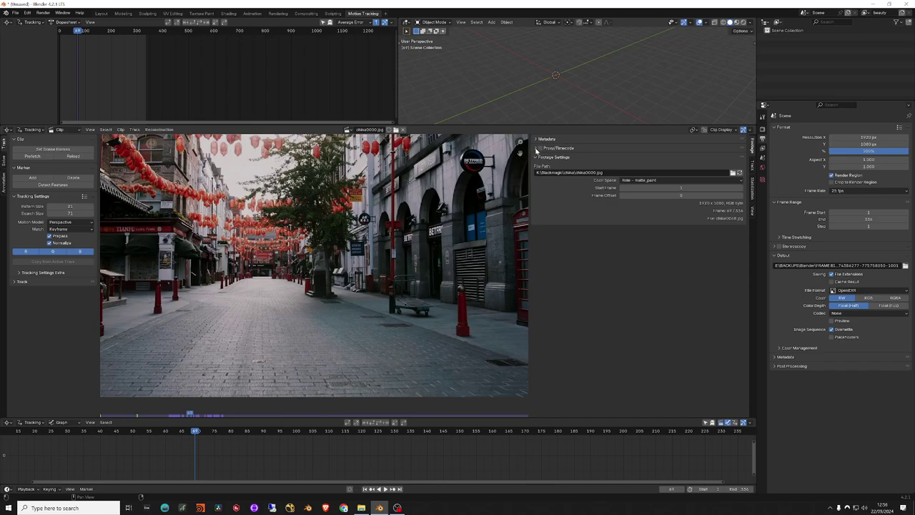
Step: Expand the Proxy/Timecode panel, then switch the sidebar back to the Track tab
{"action": "left_click", "coordinate": [537, 148]}
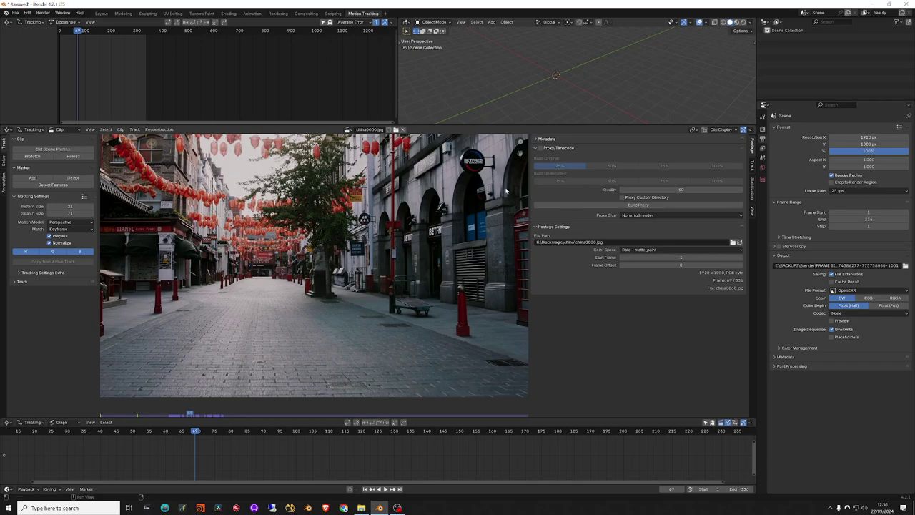
{"action": "left_click", "coordinate": [752, 164]}
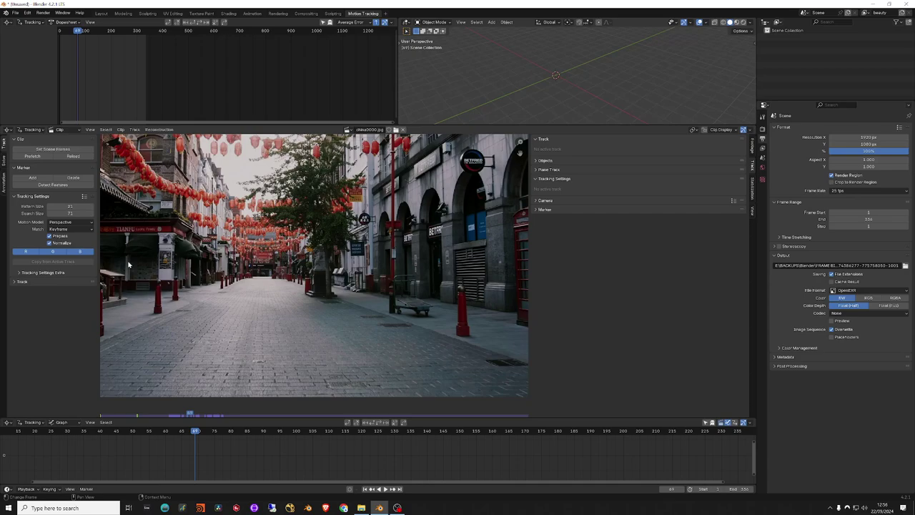
Step: Place a marker on the left shopfront sign and scrub to around frame 107
{"action": "left_click", "coordinate": [235, 232], "text": "ctrl"}
{"action": "left_click_drag", "start_coordinate": [609, 205], "coordinate": [636, 215]}
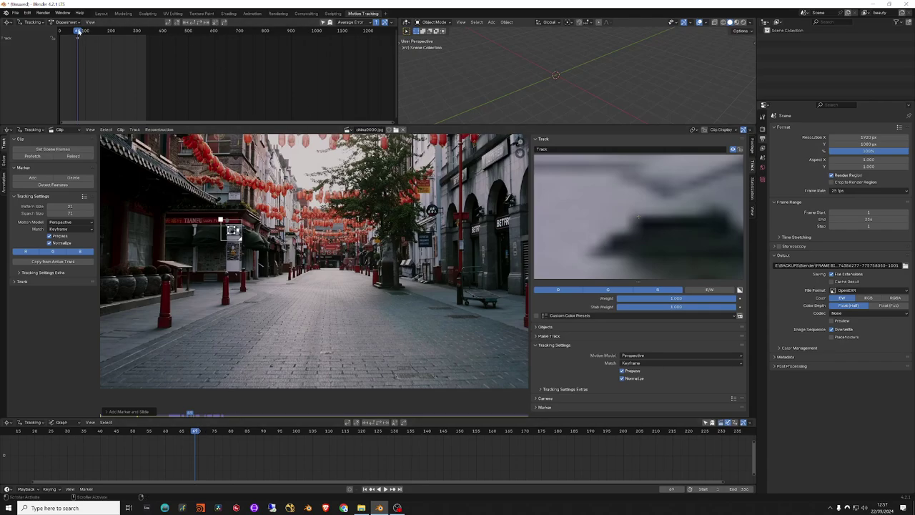
{"action": "key", "text": "Up"}
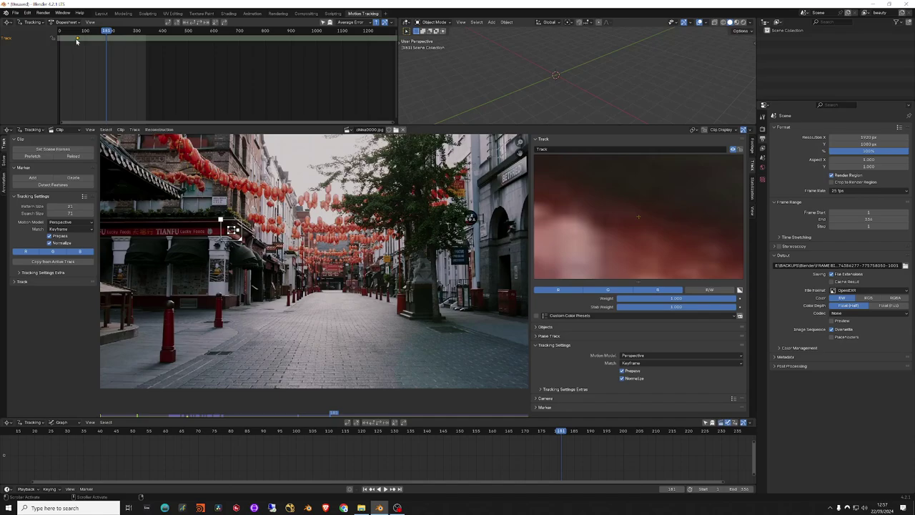
{"action": "left_click_drag", "start_coordinate": [104, 36], "coordinate": [78, 40]}
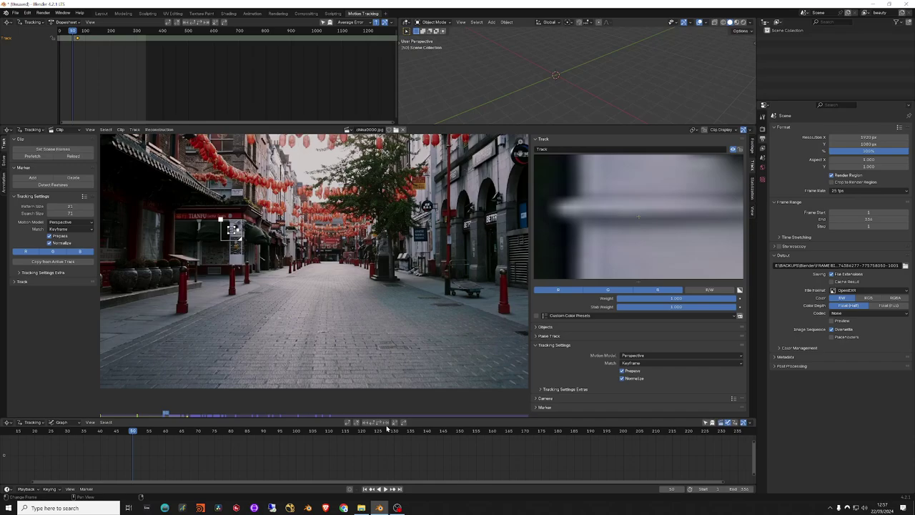
Step: Test-track the marker a few frames forward, then go back to frame 1
{"action": "key", "text": "alt+Right"}
{"action": "key", "text": "ctrl+t"}
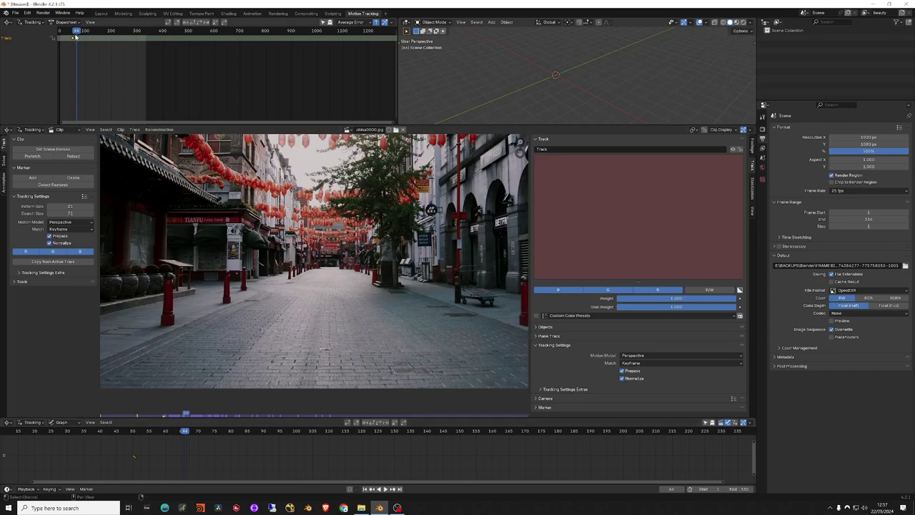
{"action": "left_click_drag", "start_coordinate": [75, 36], "coordinate": [70, 36]}
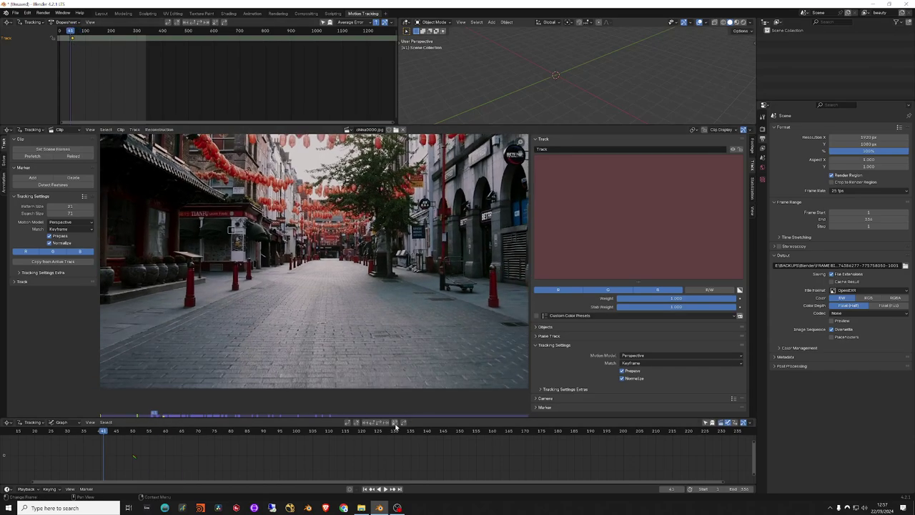
{"action": "left_click", "coordinate": [76, 36]}
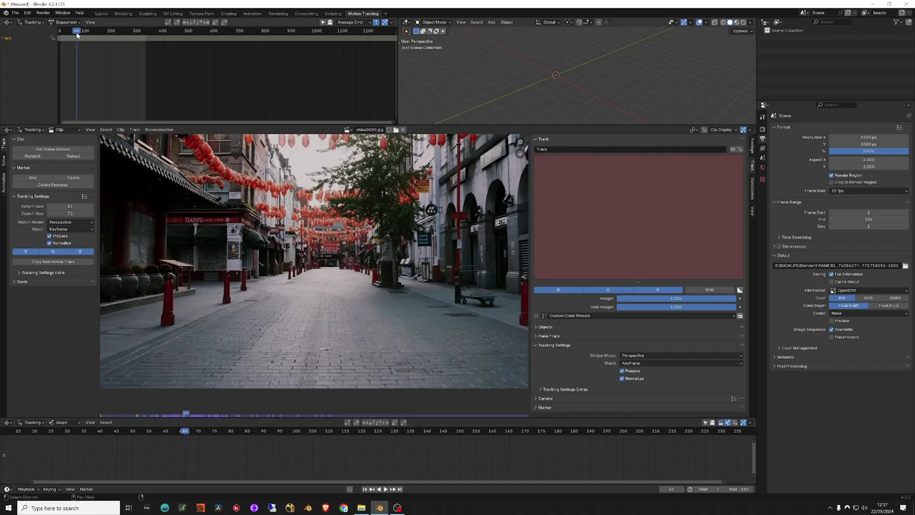
{"action": "left_click", "coordinate": [365, 488]}
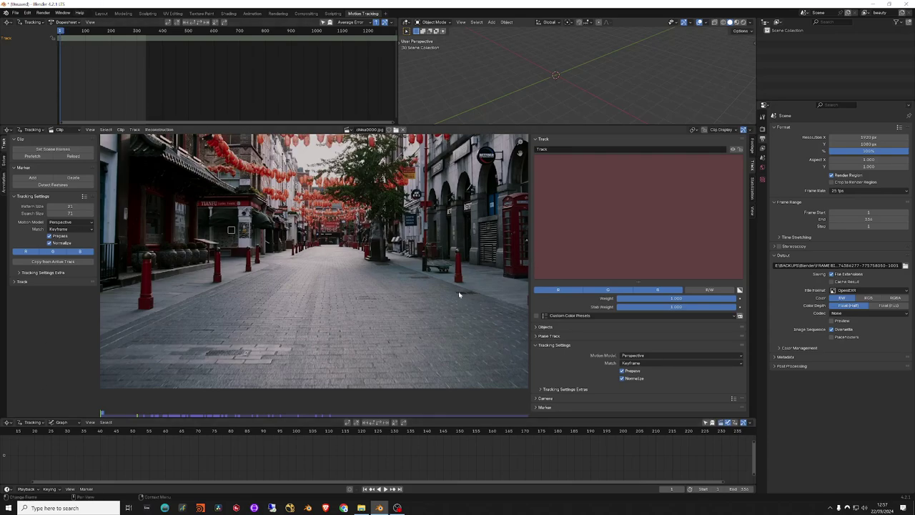
Step: Add Track.001 on the shop sign at frame 1 and track it forward to about frame 336
{"action": "left_click", "coordinate": [244, 215], "text": "ctrl"}
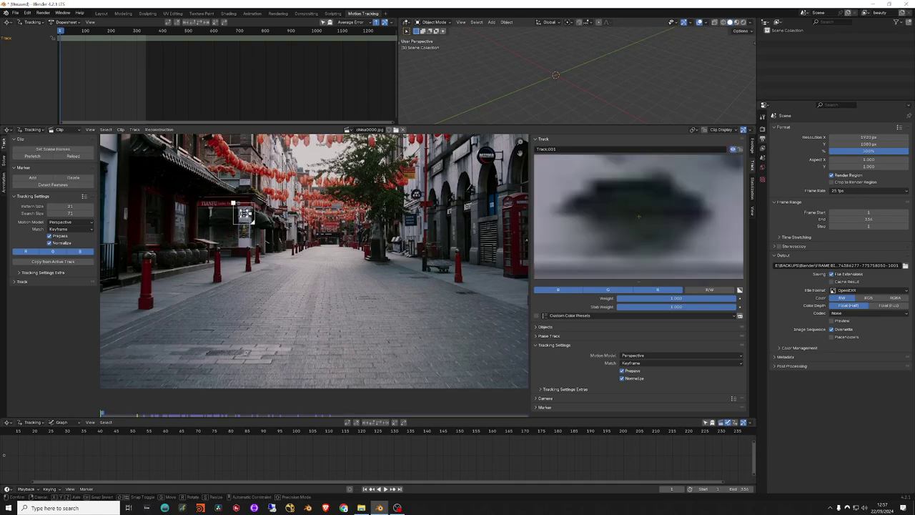
{"action": "left_click_drag", "start_coordinate": [634, 218], "coordinate": [638, 217]}
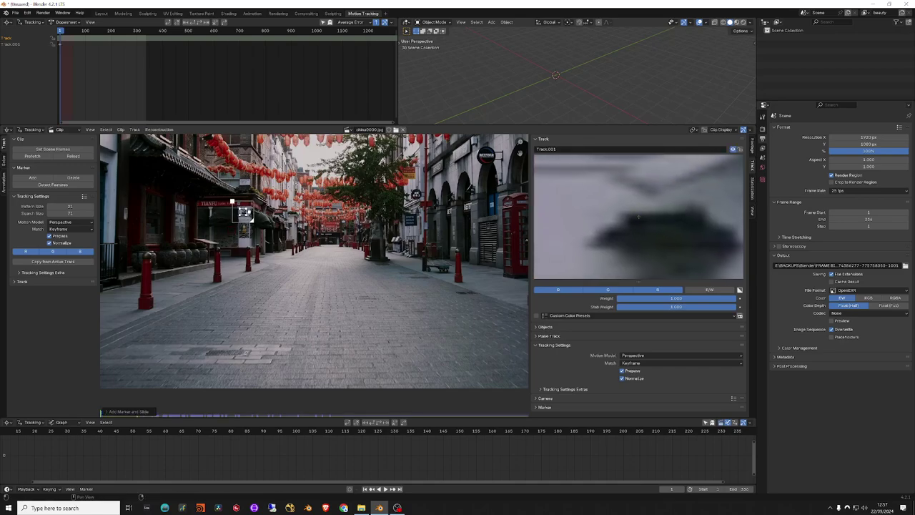
{"action": "left_click_drag", "start_coordinate": [627, 172], "coordinate": [629, 174]}
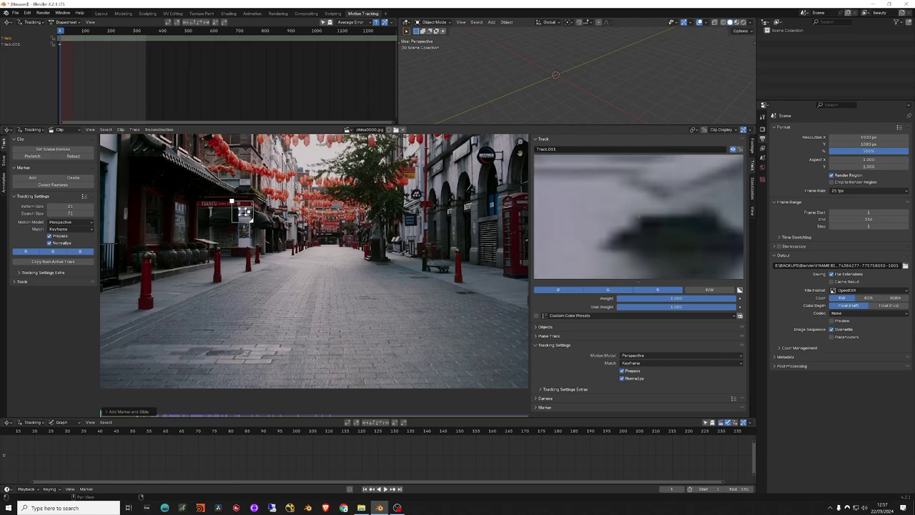
{"action": "left_click_drag", "start_coordinate": [638, 216], "coordinate": [633, 199]}
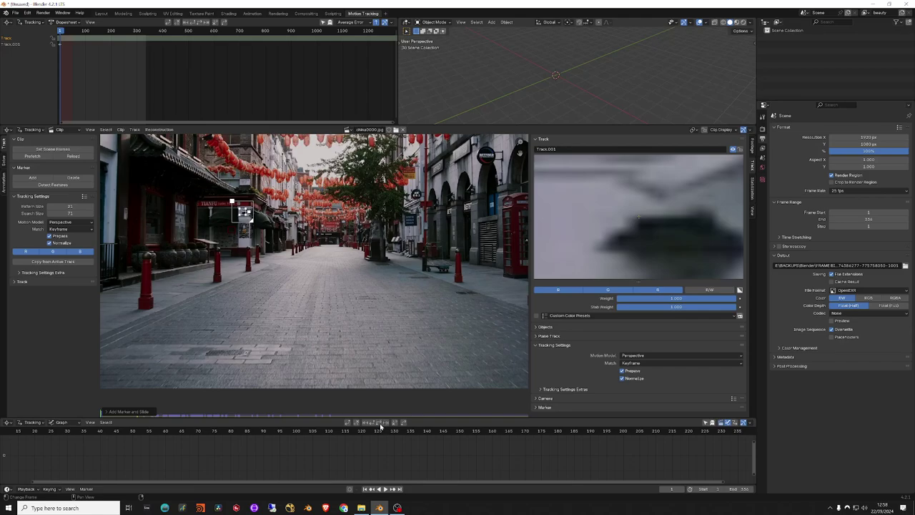
{"action": "key", "text": "ctrl+t"}
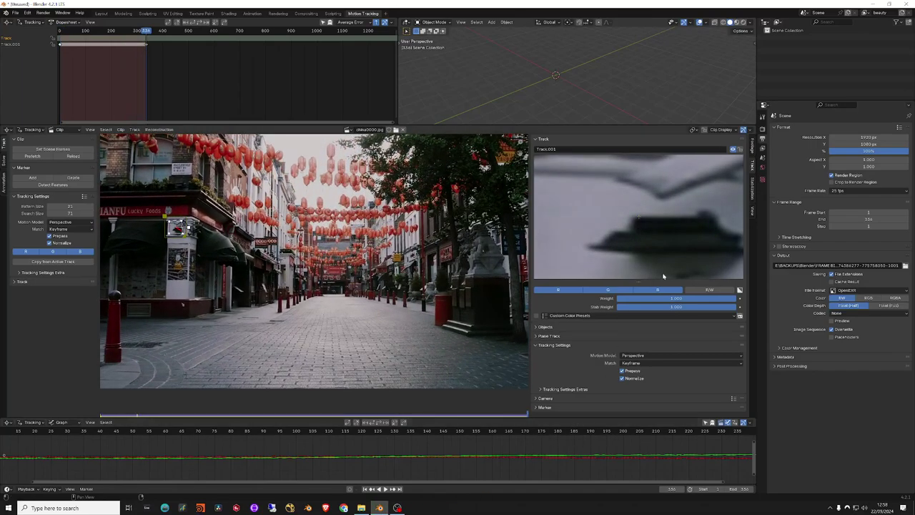
Step: Check Track.001 follows the sign from frame 107 to 292, then lock it
{"action": "left_click_drag", "start_coordinate": [402, 431], "coordinate": [74, 432]}
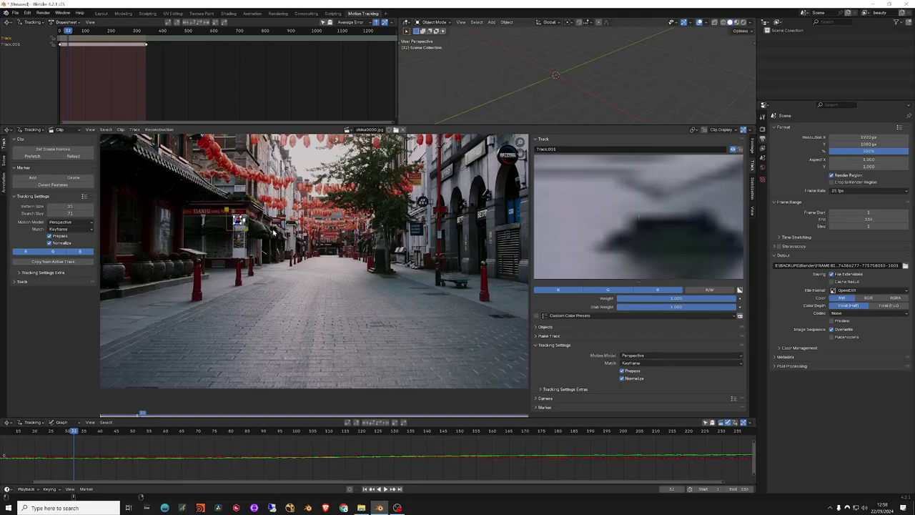
{"action": "key", "text": "l"}
{"action": "mouse_move", "coordinate": [79, 431]}
{"action": "left_mouse_down"}
{"action": "mouse_move", "coordinate": [279, 433]}
{"action": "mouse_move", "coordinate": [163, 433]}
{"action": "left_mouse_up"}
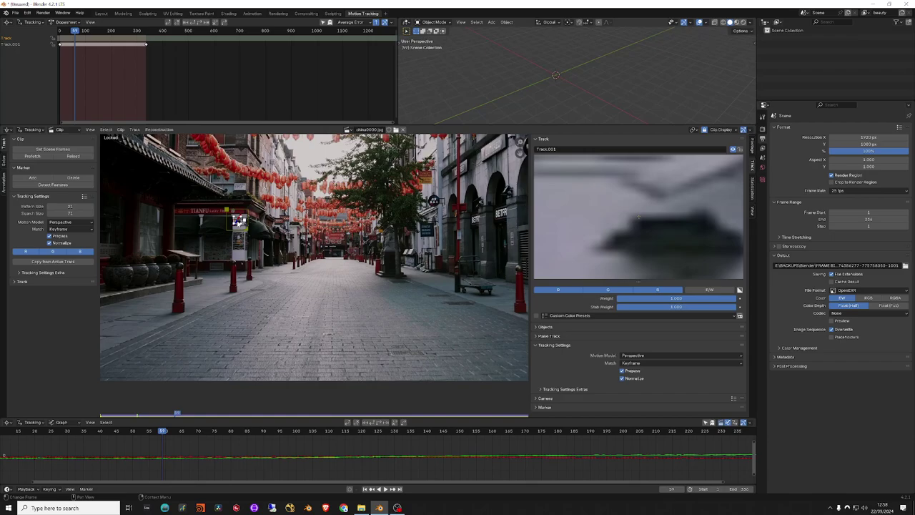
{"action": "left_click_drag", "start_coordinate": [83, 433], "coordinate": [707, 445]}
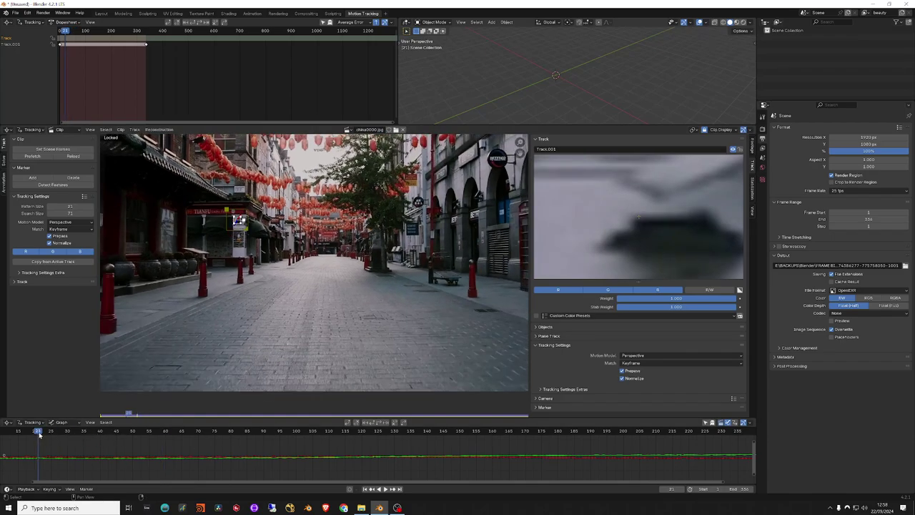
{"action": "scroll", "coordinate": [708, 444], "scroll_direction": "down", "scroll_amount": 5}
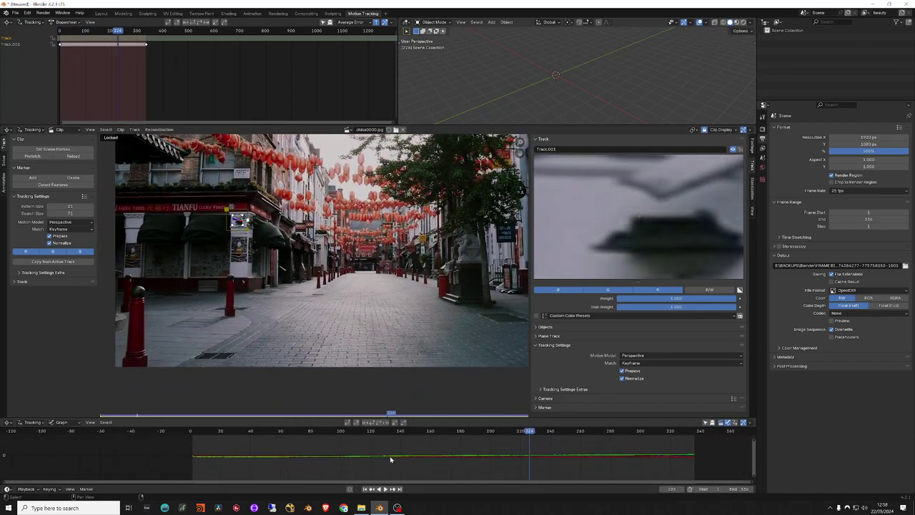
{"action": "left_click", "coordinate": [422, 444]}
{"action": "left_click", "coordinate": [401, 433]}
{"action": "scroll", "coordinate": [377, 440], "scroll_direction": "up", "scroll_amount": 3}
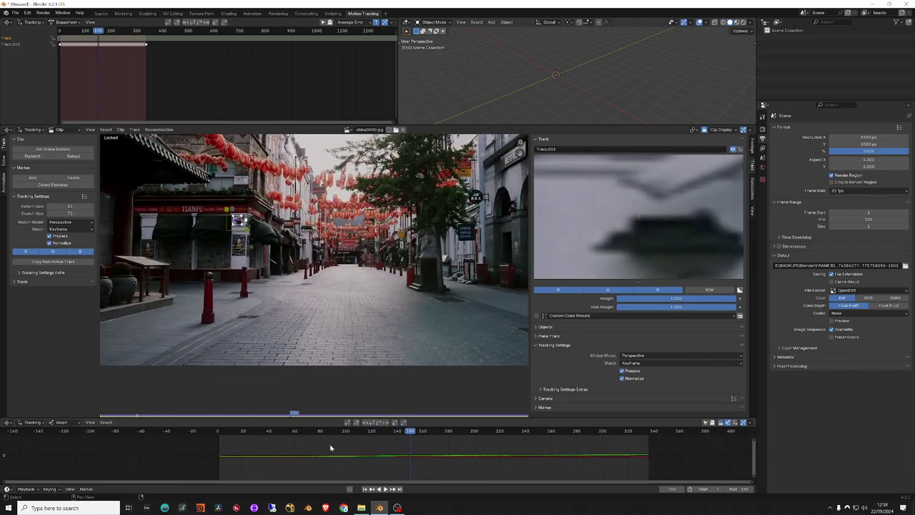
{"action": "mouse_move", "coordinate": [306, 433]}
{"action": "left_mouse_down"}
{"action": "mouse_move", "coordinate": [599, 440]}
{"action": "mouse_move", "coordinate": [354, 436]}
{"action": "left_mouse_up"}
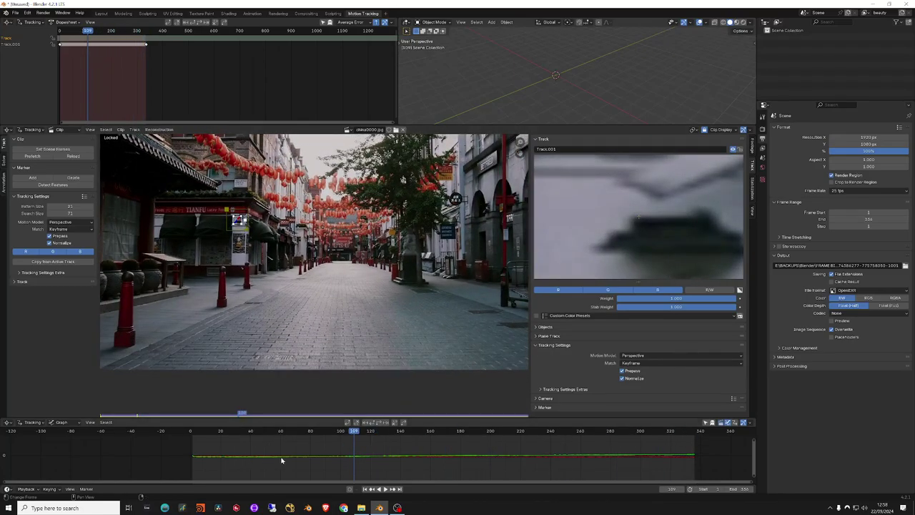
{"action": "left_click", "coordinate": [53, 44]}
Step: Add Track.002 with an enlarged search area and track it from frame 107 to the end
{"action": "left_click", "coordinate": [240, 254], "text": "ctrl"}
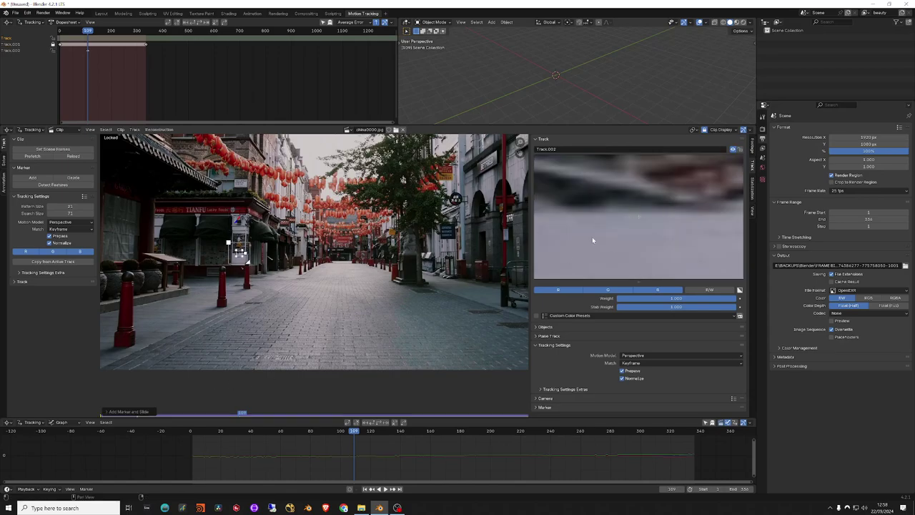
{"action": "left_click_drag", "start_coordinate": [247, 263], "coordinate": [248, 261]}
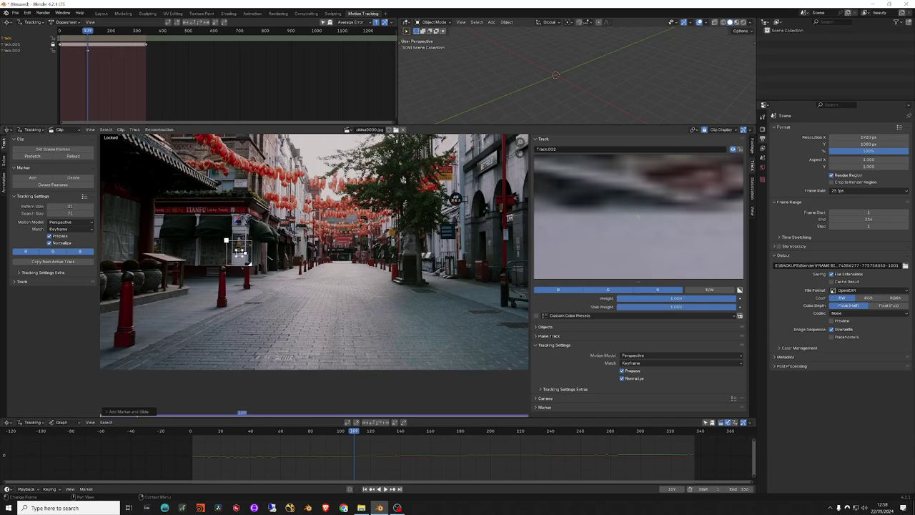
{"action": "left_click", "coordinate": [244, 258]}
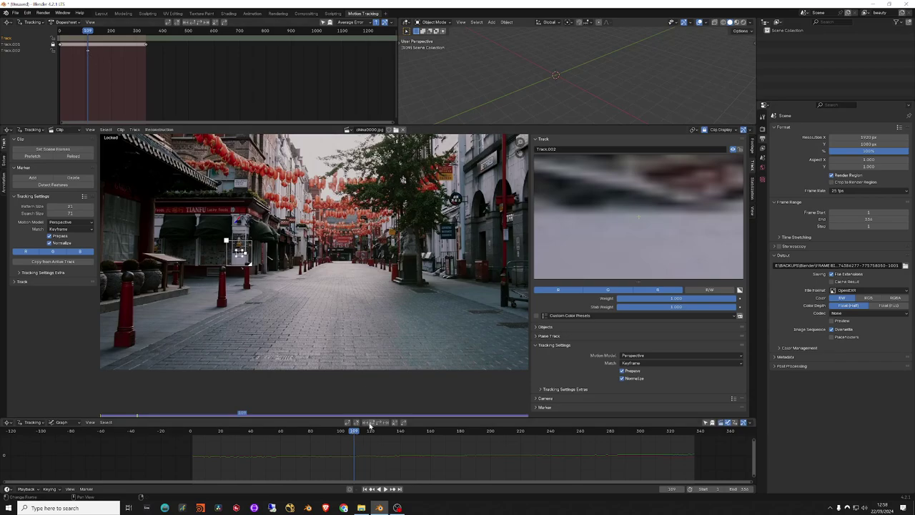
{"action": "key", "text": "shift+Left"}
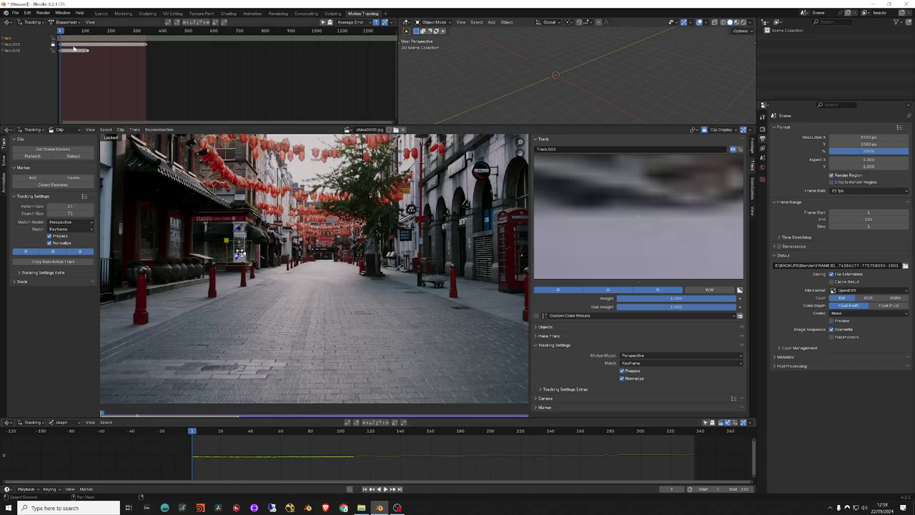
{"action": "left_click_drag", "start_coordinate": [190, 433], "coordinate": [355, 439]}
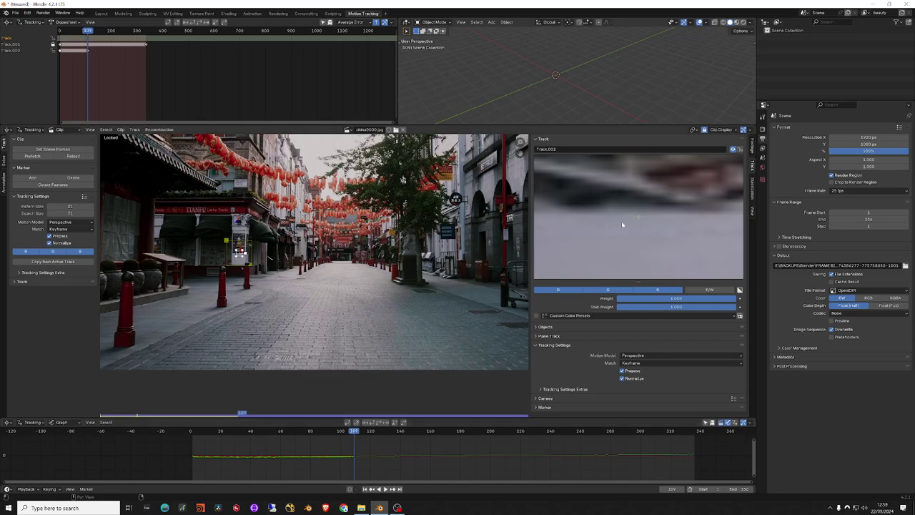
{"action": "left_click", "coordinate": [379, 423]}
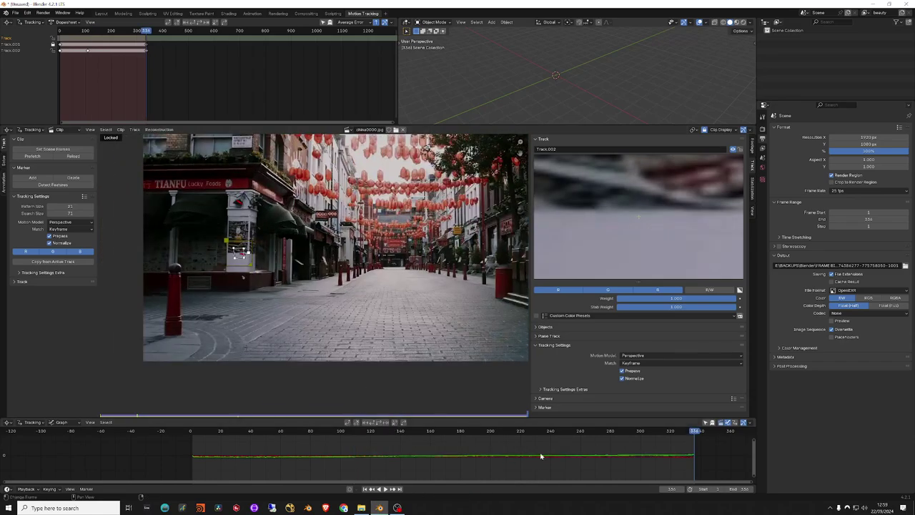
{"action": "key", "text": "shift+ctrl+space"}
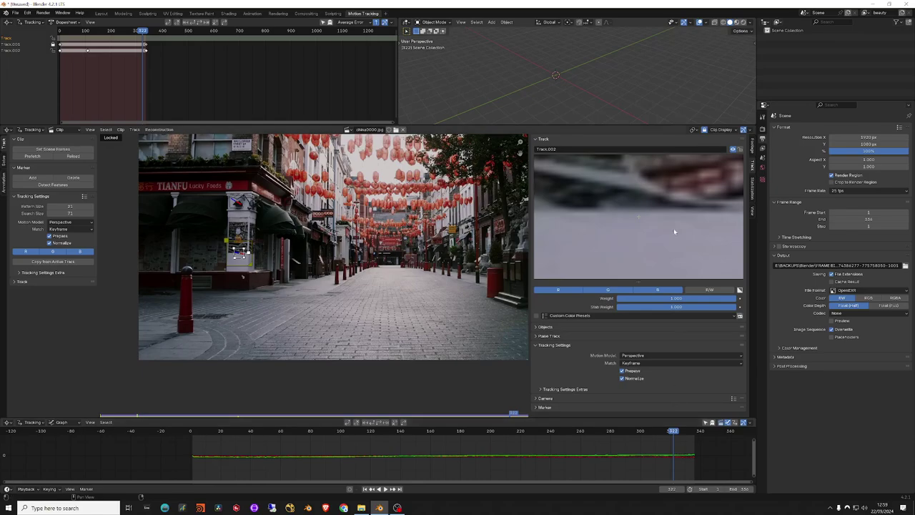
{"action": "left_click_drag", "start_coordinate": [672, 447], "coordinate": [214, 455]}
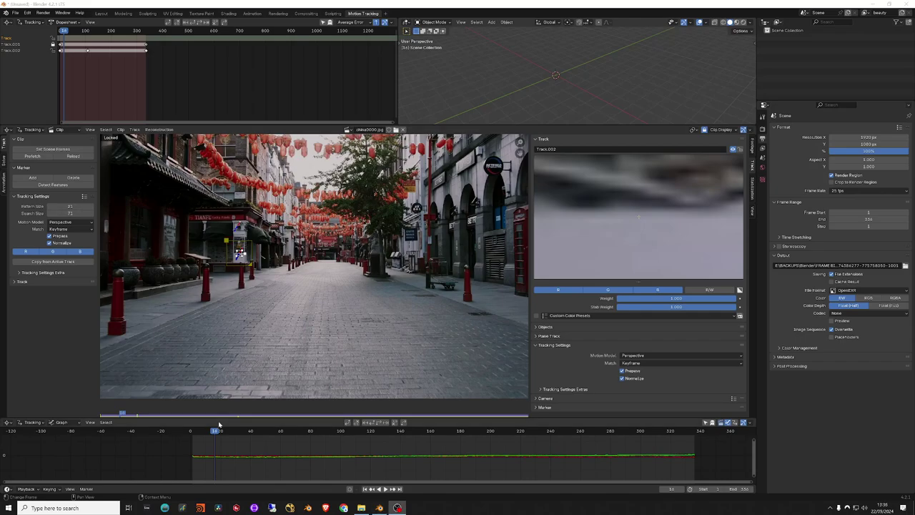
{"action": "mouse_move", "coordinate": [215, 431]}
{"action": "left_mouse_down"}
{"action": "mouse_move", "coordinate": [204, 434]}
{"action": "mouse_move", "coordinate": [305, 449]}
{"action": "mouse_move", "coordinate": [215, 450]}
{"action": "left_mouse_up"}
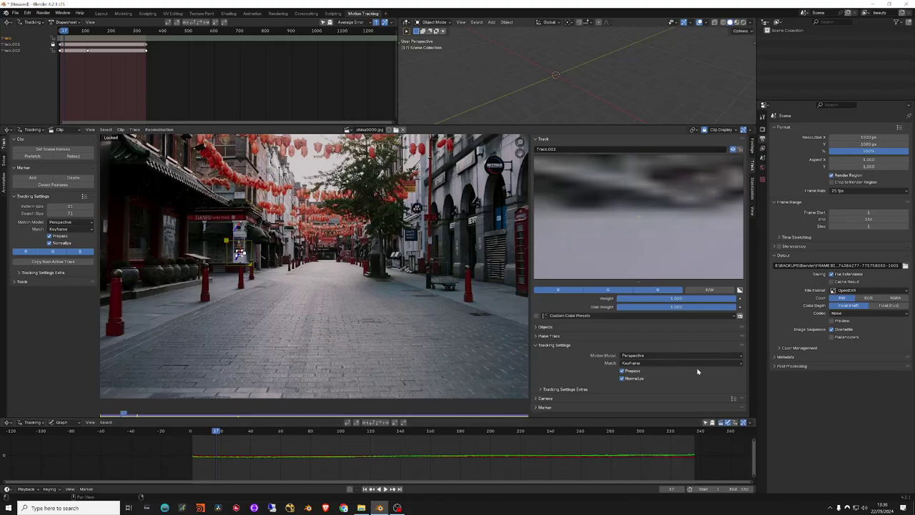
{"action": "key", "text": "shift+Left"}
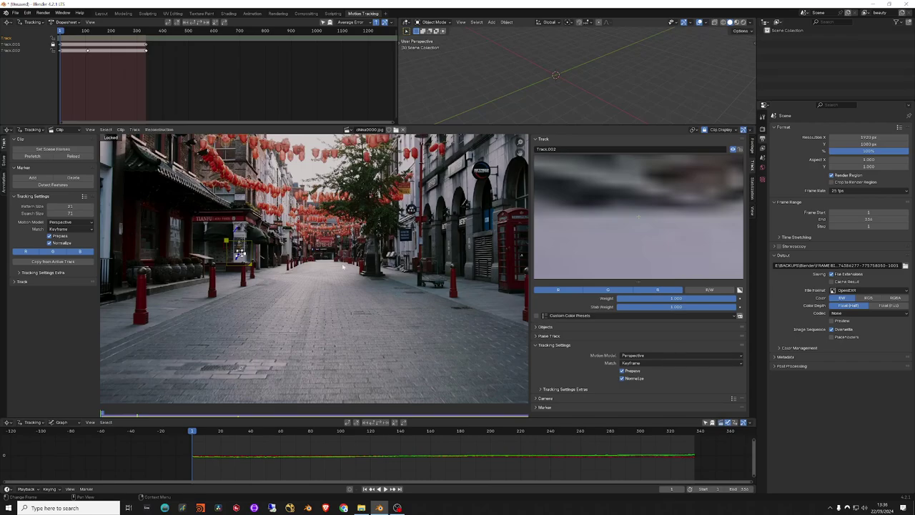
Step: Add Track.003 on the street paving, shrink its search area, and start tracking forward
{"action": "left_click", "coordinate": [348, 308], "text": "ctrl"}
{"action": "scroll", "coordinate": [300, 265], "scroll_direction": "up", "scroll_amount": 2}
{"action": "scroll", "coordinate": [292, 255], "scroll_direction": "up", "scroll_amount": 2}
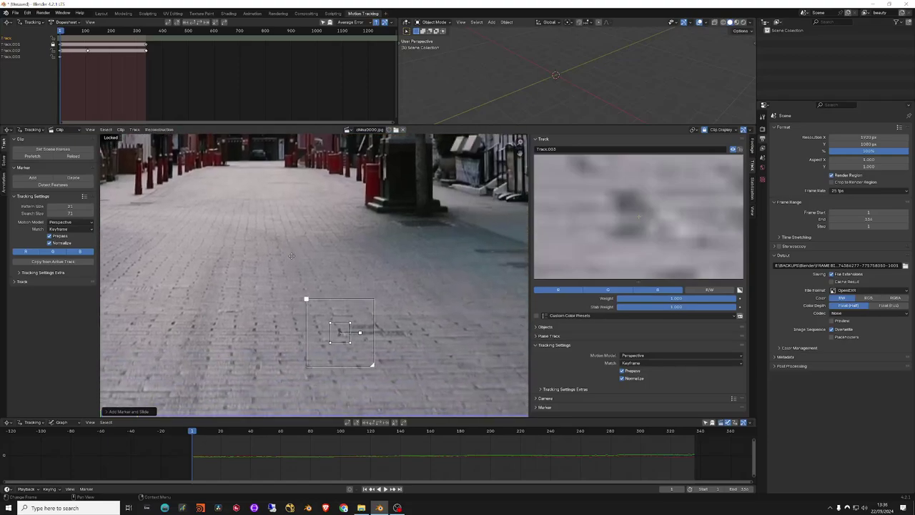
{"action": "key", "text": "alt+Right"}
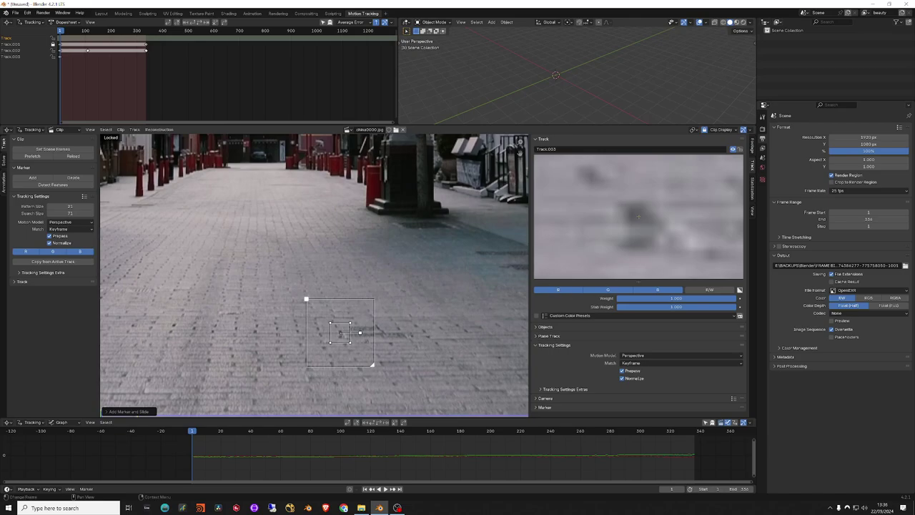
{"action": "left_click_drag", "start_coordinate": [306, 299], "coordinate": [307, 300]}
{"action": "key", "text": "ctrl+t"}
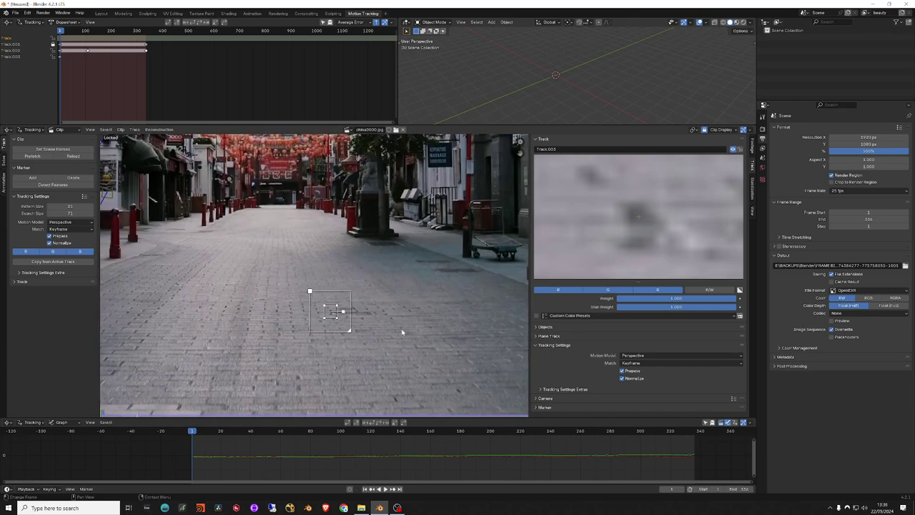
Step: Keep tracking Track.003 forward, enlarging its search area where it loses the feature
{"action": "left_click", "coordinate": [378, 422]}
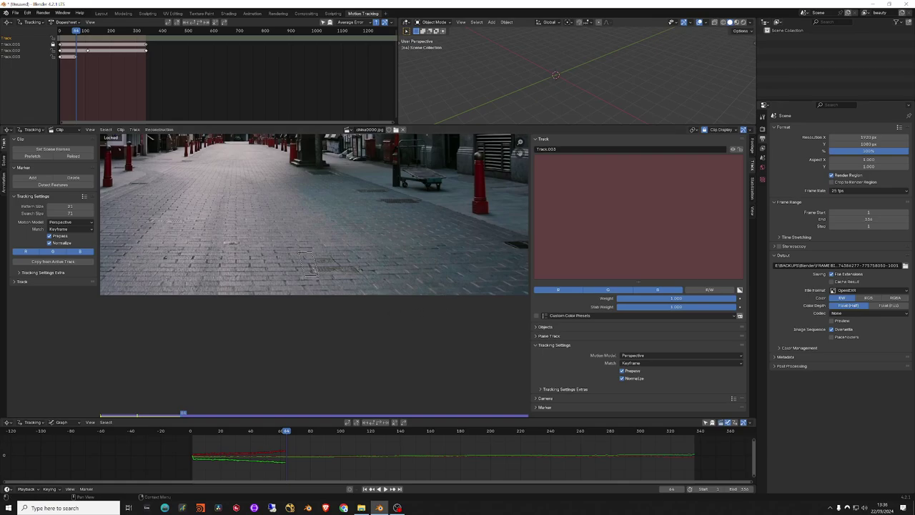
{"action": "key", "text": "Left"}
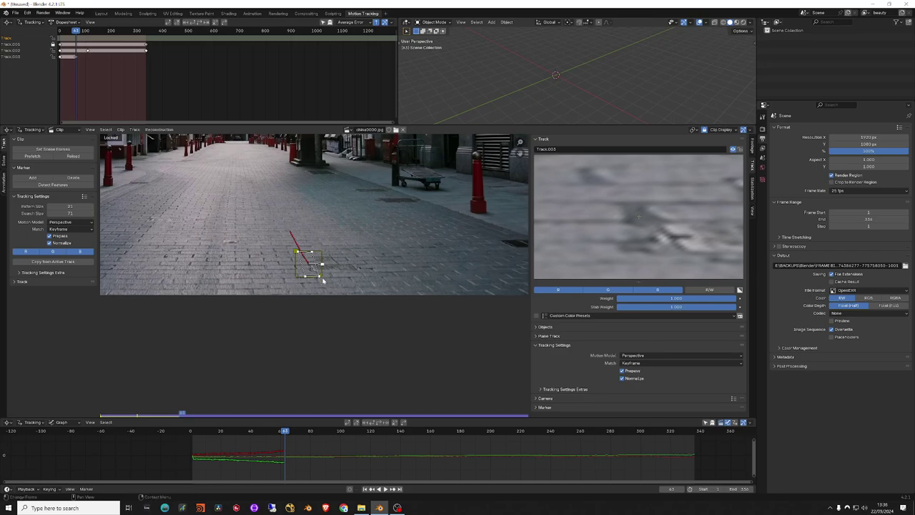
{"action": "scroll", "coordinate": [358, 263], "scroll_direction": "up", "scroll_amount": 3}
{"action": "middle_click_drag", "start_coordinate": [358, 264], "coordinate": [323, 248]}
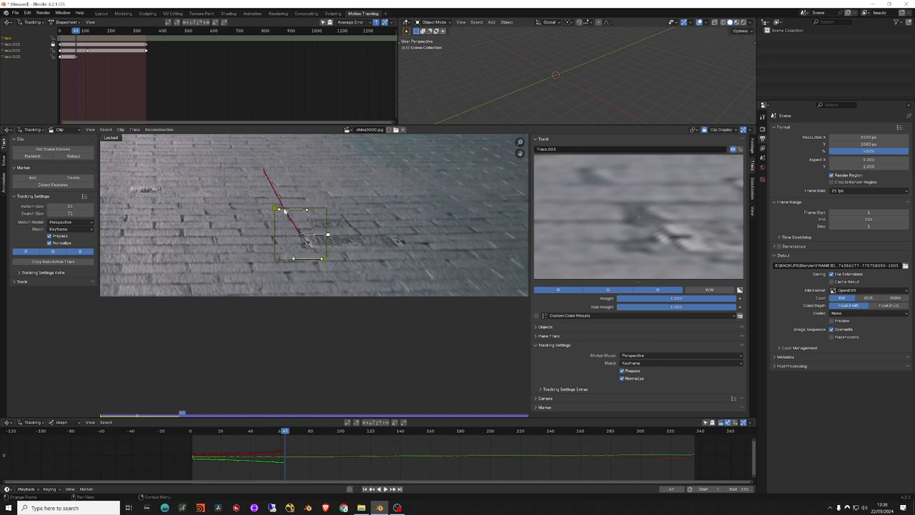
{"action": "left_click_drag", "start_coordinate": [327, 263], "coordinate": [337, 271]}
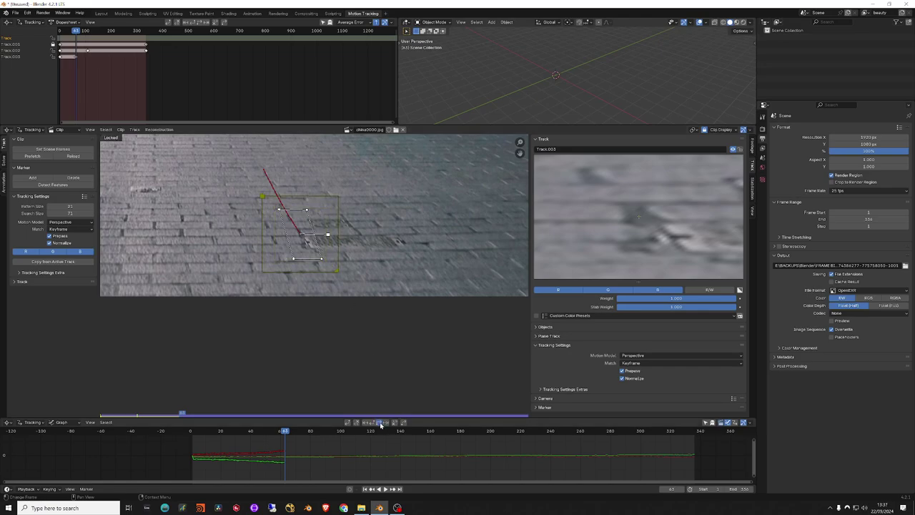
{"action": "key", "text": "ctrl+t"}
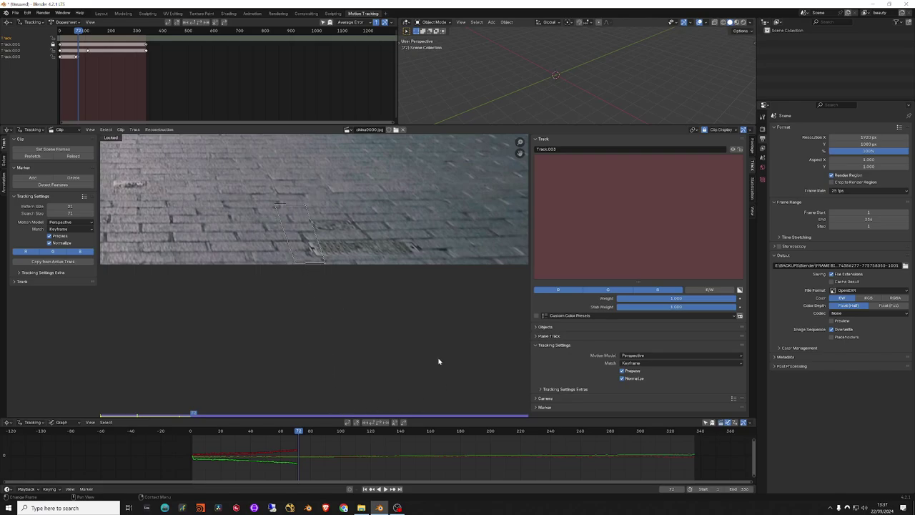
{"action": "key", "text": "Left"}
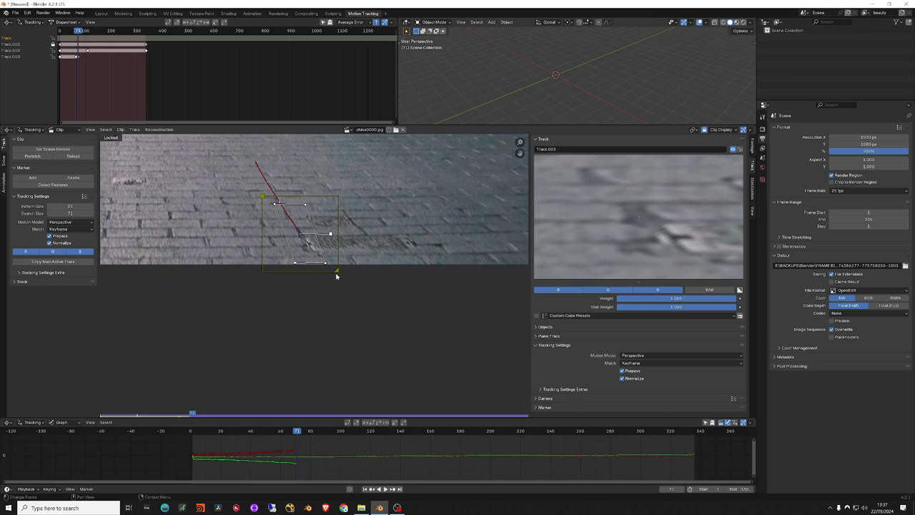
Step: Enlarge the search area further, retry tracking, and reshape the pattern at frame 72
{"action": "left_click_drag", "start_coordinate": [263, 195], "coordinate": [258, 190]}
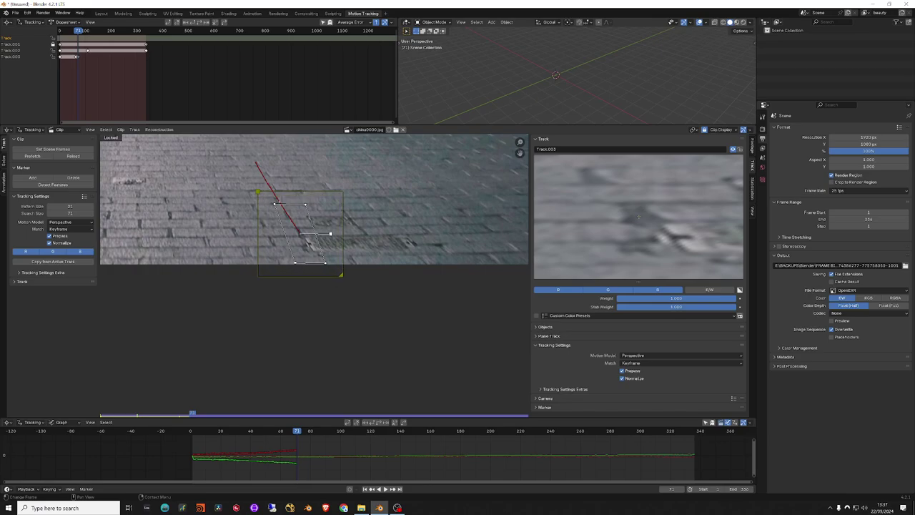
{"action": "left_click", "coordinate": [374, 423]}
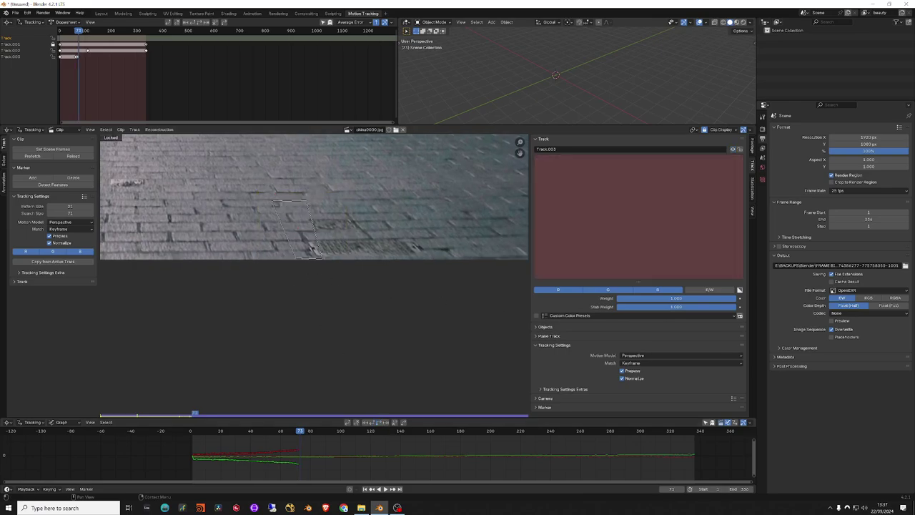
{"action": "key", "text": "Left"}
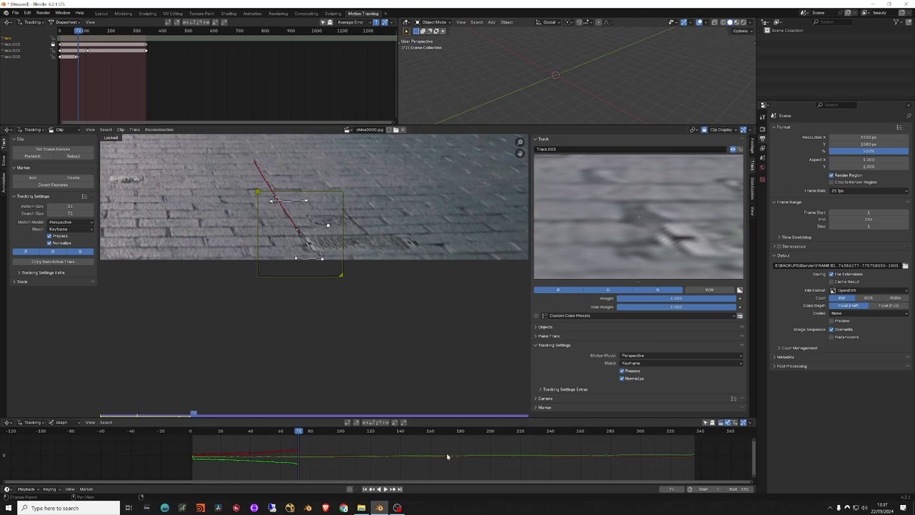
{"action": "key", "text": "Right"}
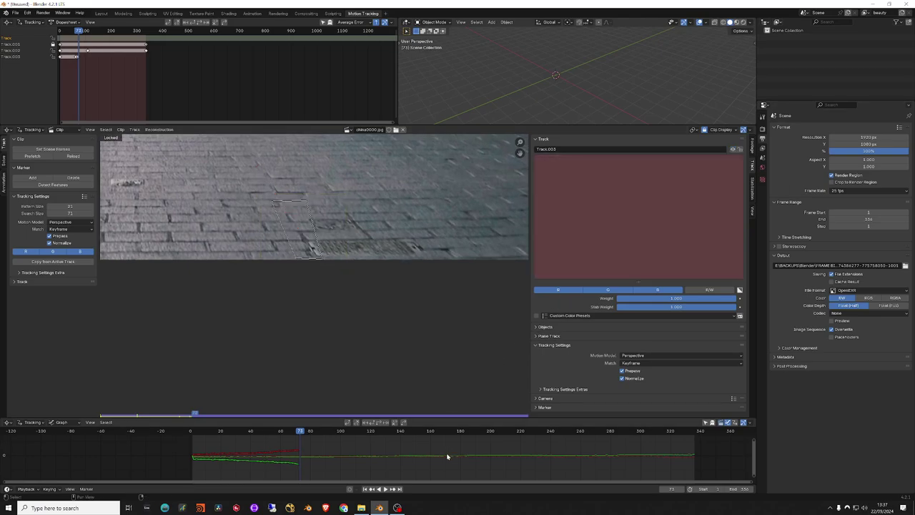
{"action": "key", "text": "Left"}
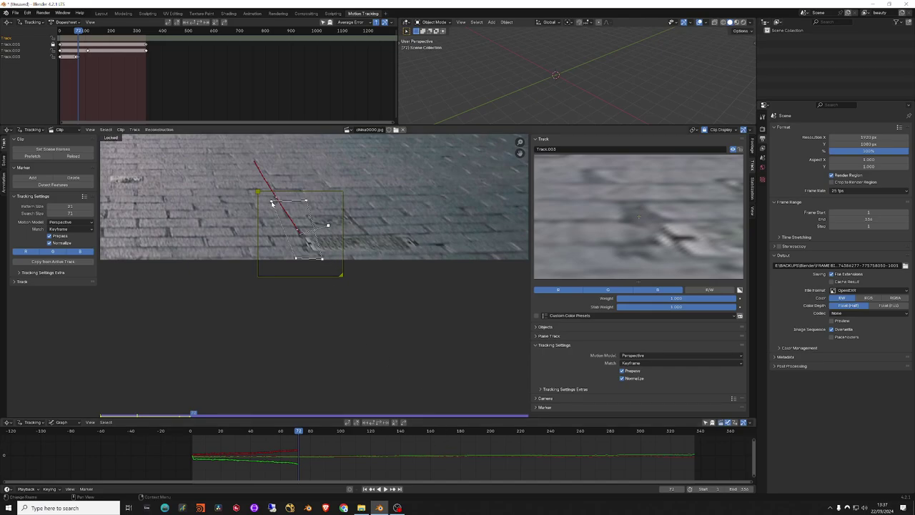
{"action": "mouse_move", "coordinate": [272, 202]}
{"action": "left_mouse_down"}
{"action": "mouse_move", "coordinate": [309, 212]}
{"action": "mouse_move", "coordinate": [333, 247]}
{"action": "mouse_move", "coordinate": [323, 245]}
{"action": "left_mouse_up"}
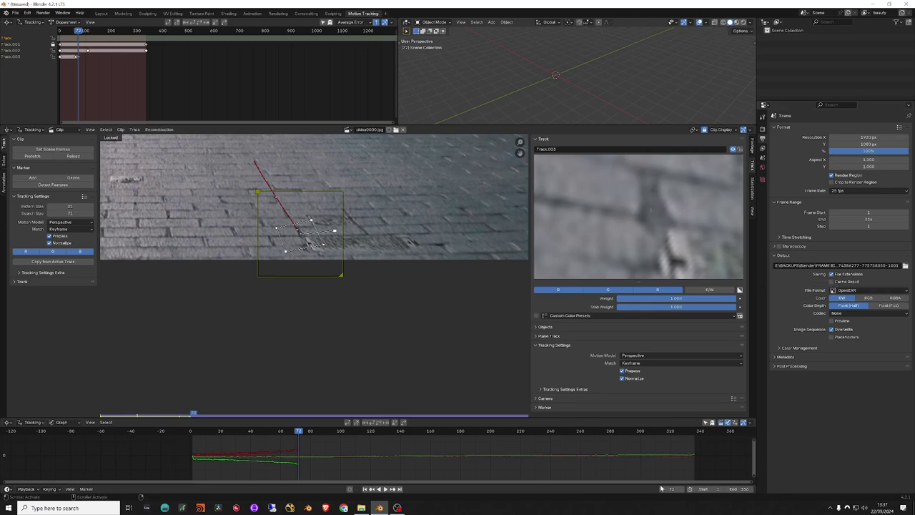
Step: Shrink Track.003's pattern and search areas and retry tracking toward frame 77
{"action": "key", "text": "ctrl+t"}
{"action": "key", "text": "Left"}
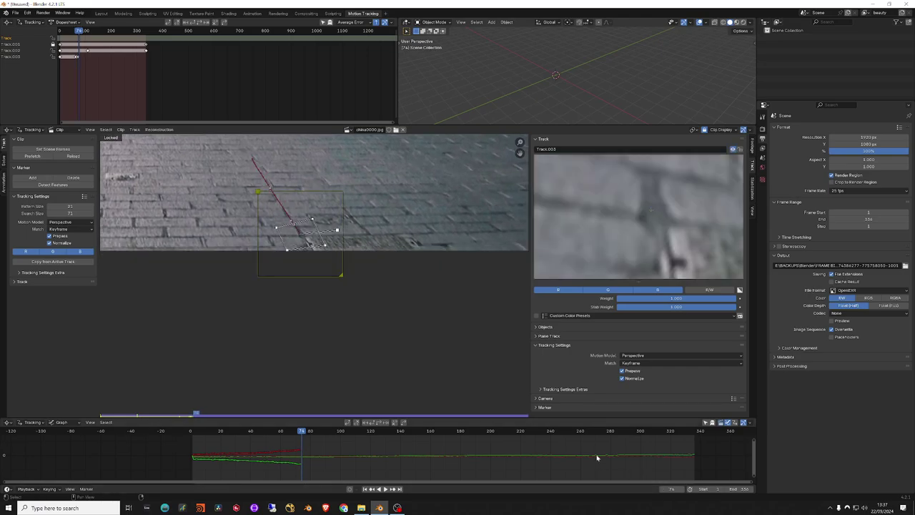
{"action": "left_click_drag", "start_coordinate": [336, 231], "coordinate": [330, 231]}
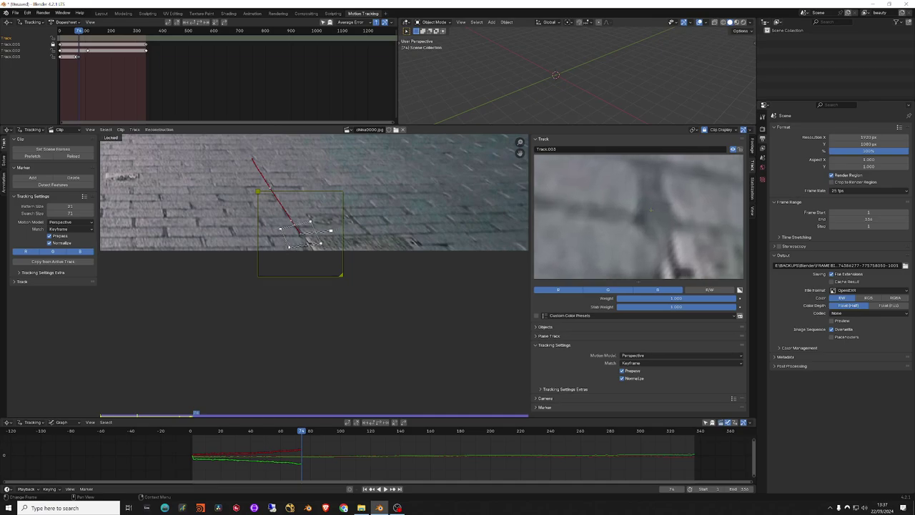
{"action": "key", "text": "ctrl+t"}
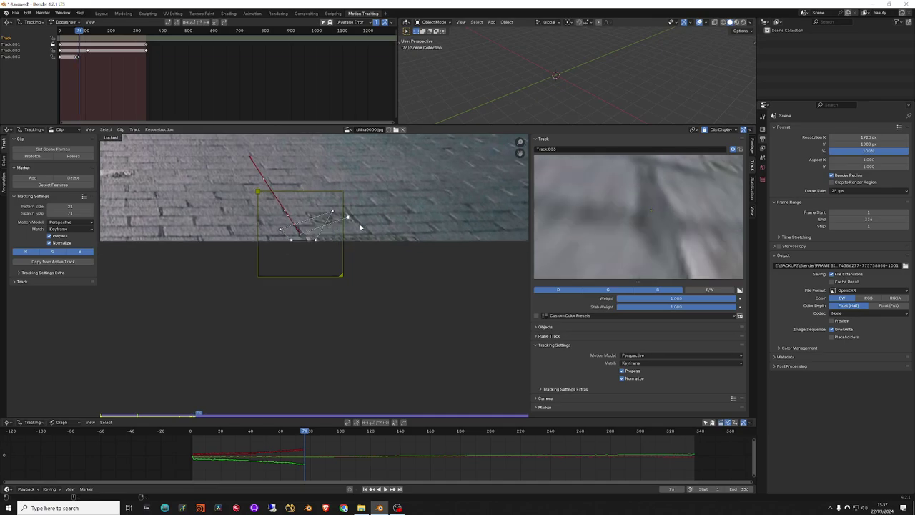
{"action": "mouse_move", "coordinate": [333, 212]}
{"action": "left_mouse_down"}
{"action": "mouse_move", "coordinate": [299, 230]}
{"action": "mouse_move", "coordinate": [323, 231]}
{"action": "mouse_move", "coordinate": [280, 223]}
{"action": "left_mouse_up"}
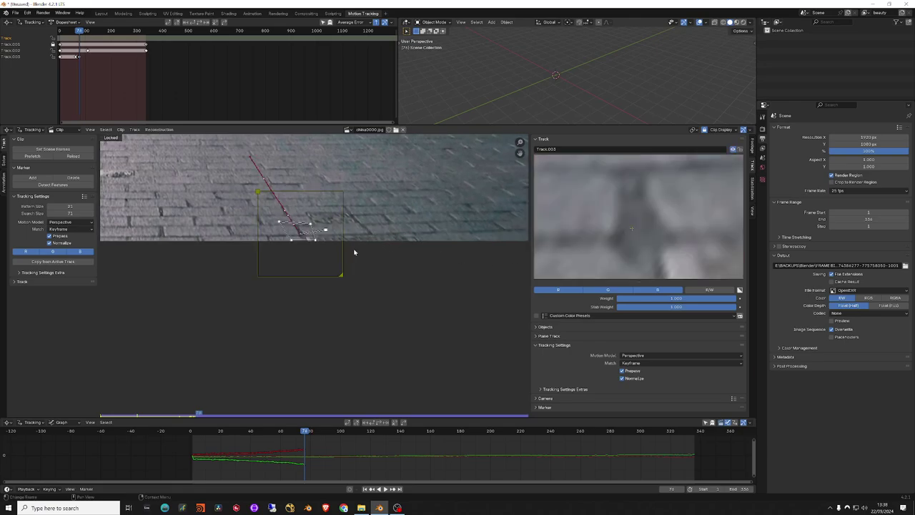
{"action": "left_click_drag", "start_coordinate": [343, 275], "coordinate": [323, 255]}
{"action": "key", "text": "ctrl+t"}
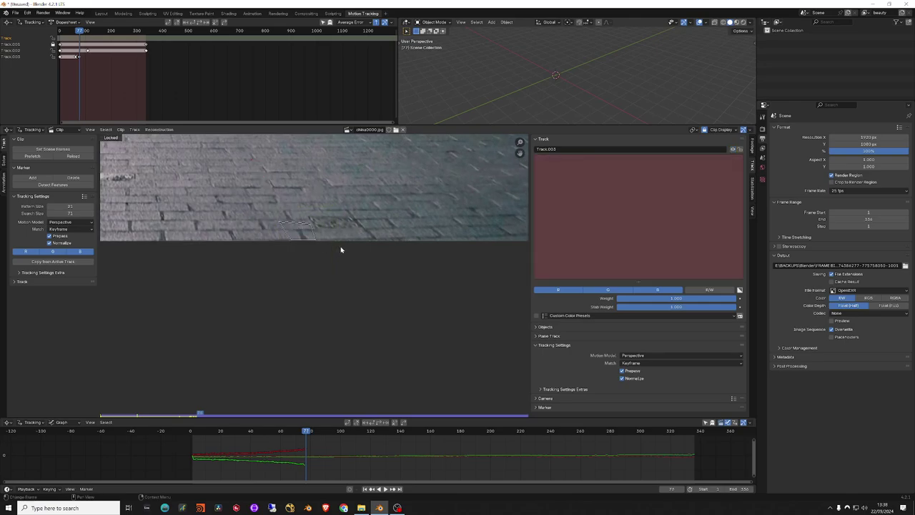
Step: Pull Track.003's pattern corners inward at frame 76, retrying the track to frame 77
{"action": "key", "text": "ctrl+z"}
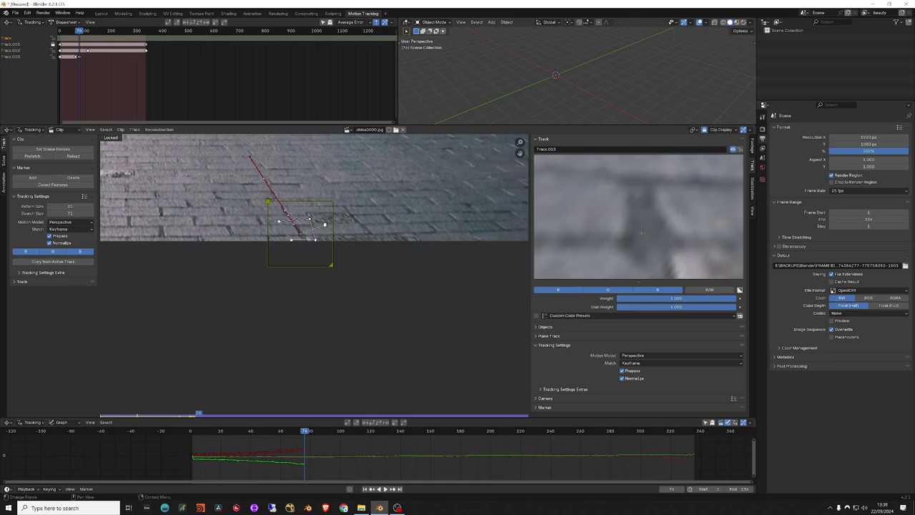
{"action": "left_click_drag", "start_coordinate": [311, 225], "coordinate": [290, 247]}
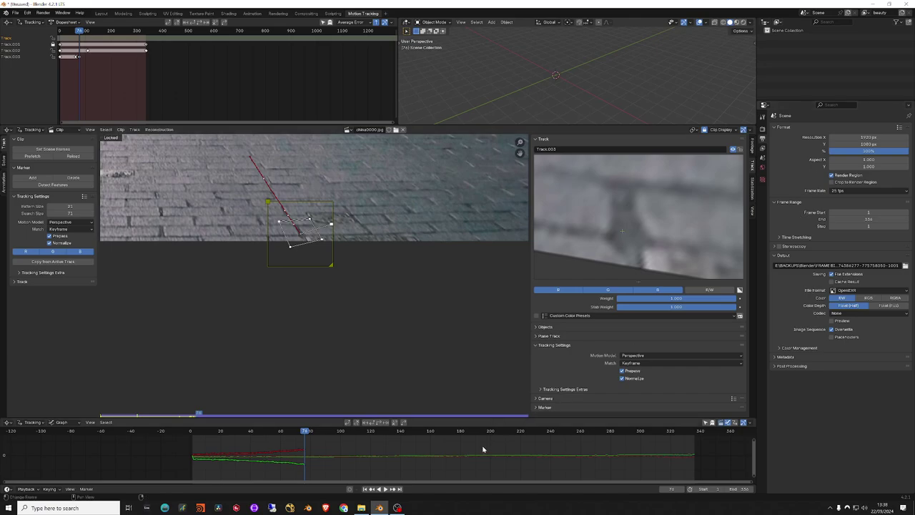
{"action": "key", "text": "ctrl+z"}
{"action": "key", "text": "ctrl+shift+z"}
{"action": "left_click_drag", "start_coordinate": [331, 226], "coordinate": [323, 227]}
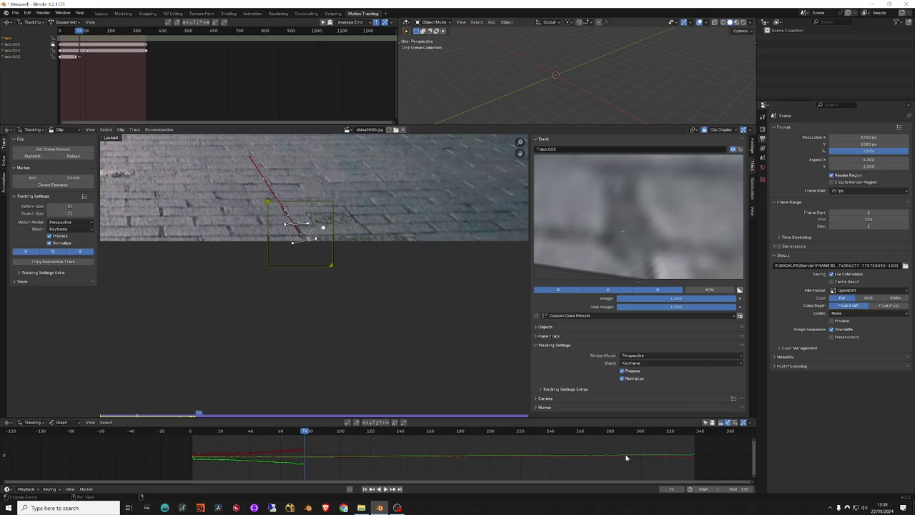
{"action": "key", "text": "Right"}
{"action": "key", "text": "Left"}
Step: Set Track.003's motion model to Affine and slightly shrink its search area
{"action": "left_click", "coordinate": [644, 355]}
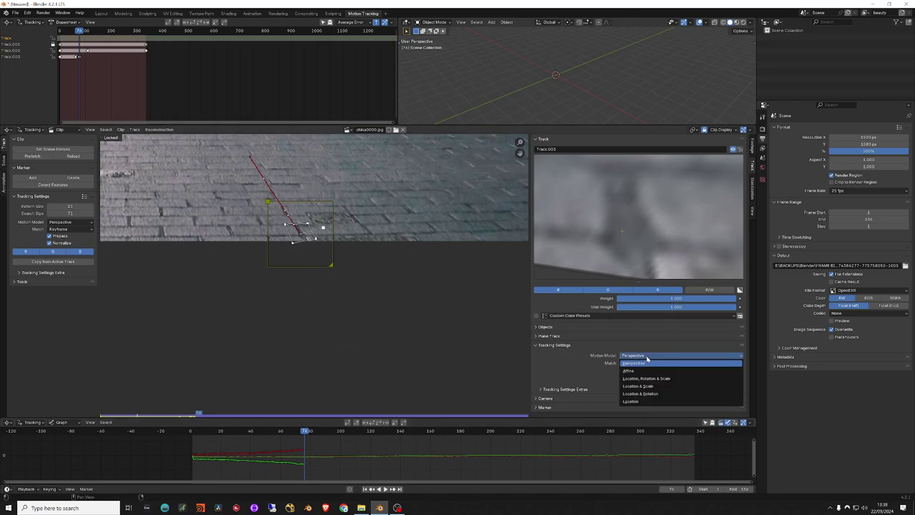
{"action": "left_click", "coordinate": [650, 401]}
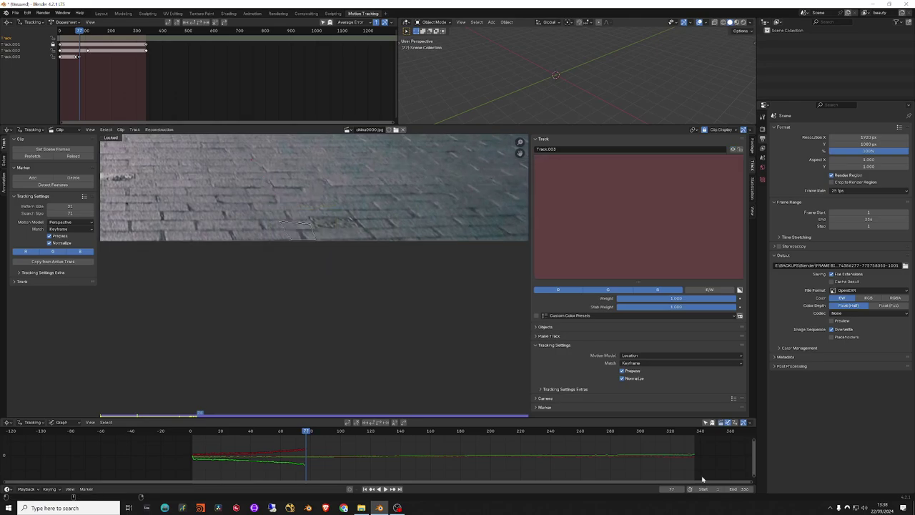
{"action": "left_click", "coordinate": [625, 354]}
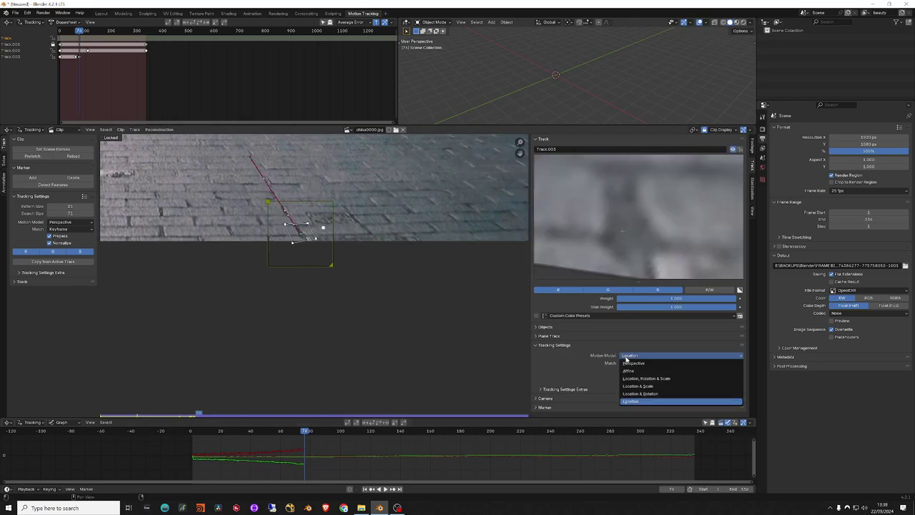
{"action": "left_click", "coordinate": [628, 371]}
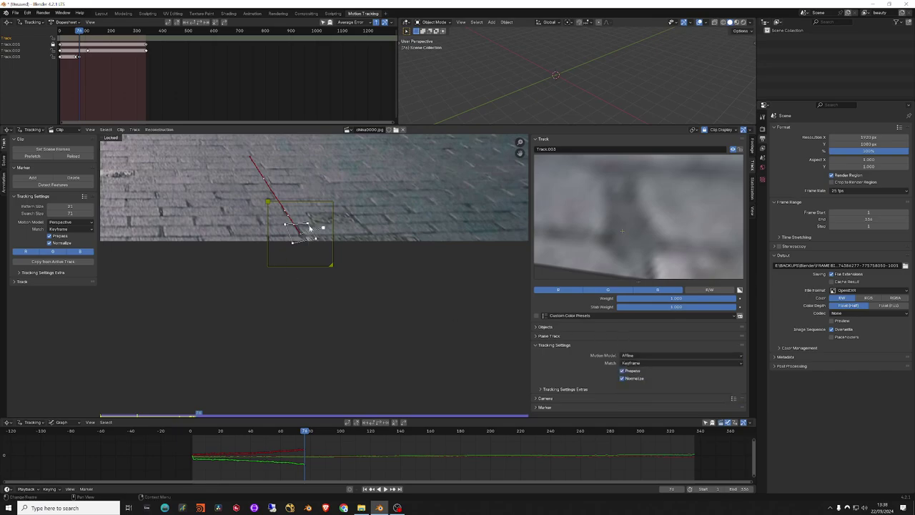
{"action": "left_click_drag", "start_coordinate": [332, 265], "coordinate": [328, 263]}
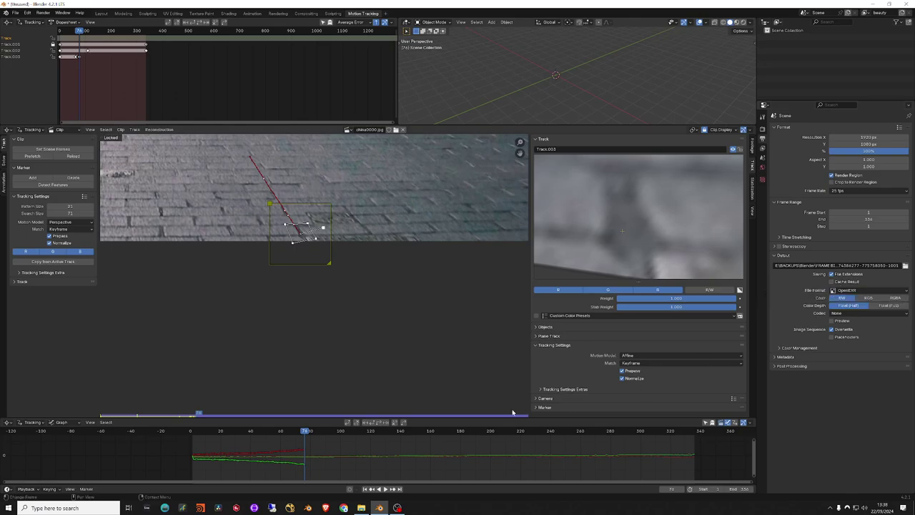
Step: Nudge the marker onto the paving feature and track it forward to frame 78
{"action": "key", "text": "alt+Right"}
{"action": "key", "text": "alt+Left"}
{"action": "left_click_drag", "start_coordinate": [328, 234], "coordinate": [316, 231]}
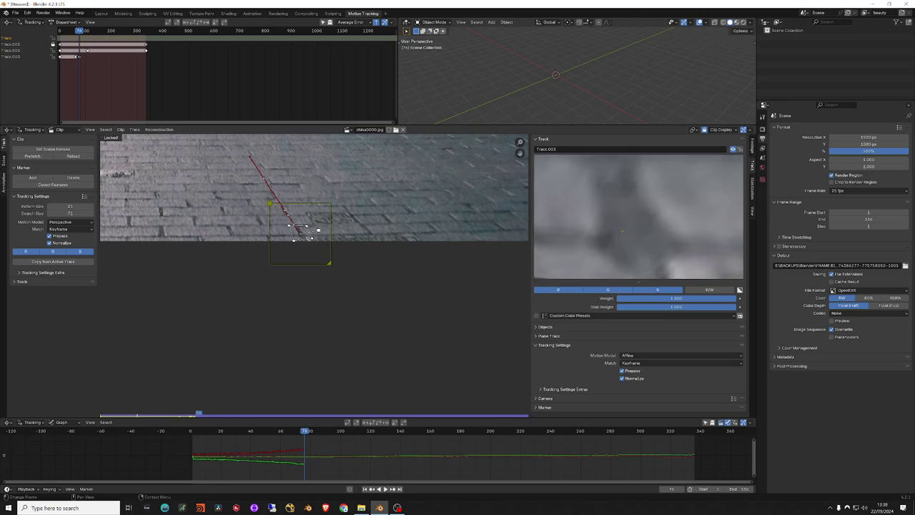
{"action": "key", "text": "alt+Right"}
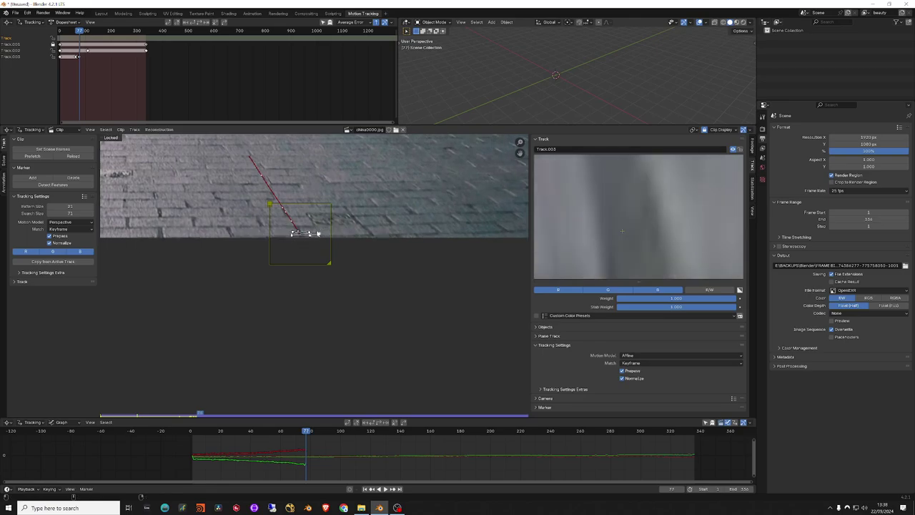
{"action": "key", "text": "alt+Right"}
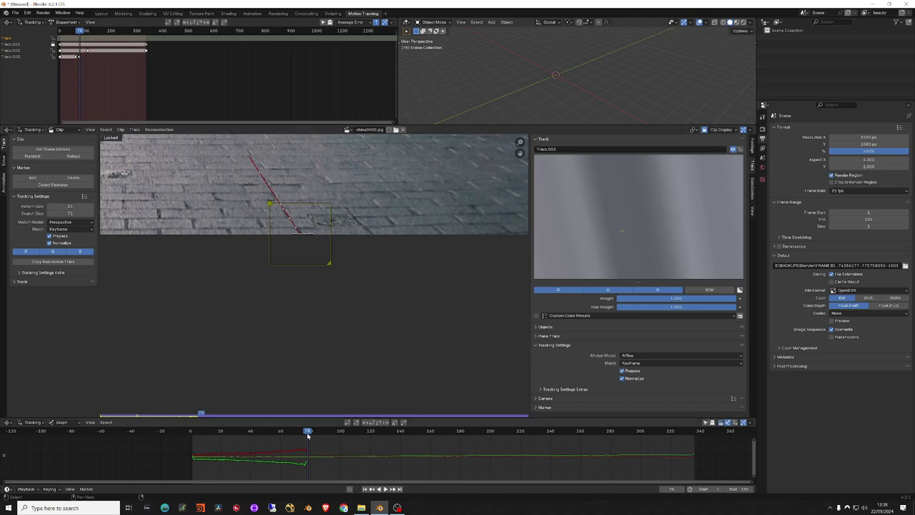
Step: Deselect Track.003 and return the playhead to the clip start
{"action": "left_click", "coordinate": [77, 116]}
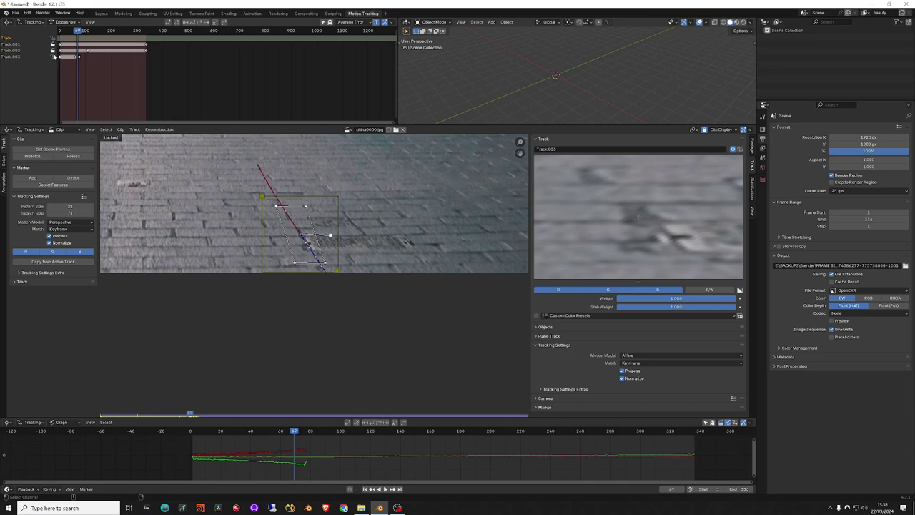
{"action": "left_click", "coordinate": [191, 231]}
{"action": "mouse_move", "coordinate": [293, 431]}
{"action": "left_mouse_down"}
{"action": "mouse_move", "coordinate": [141, 441]}
{"action": "mouse_move", "coordinate": [197, 444]}
{"action": "left_mouse_up"}
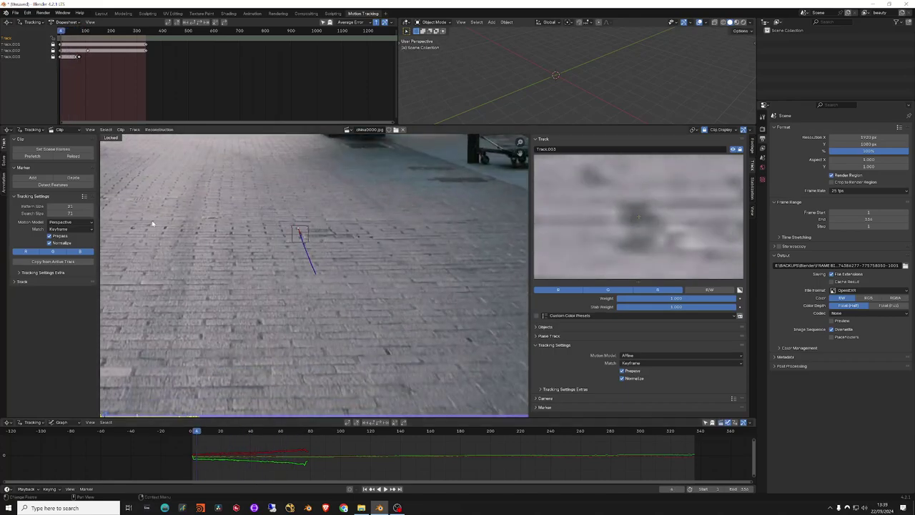
Step: Add Track.004 on the blue P sign with Location motion and track it to frame 336
{"action": "left_click_drag", "start_coordinate": [296, 439], "coordinate": [190, 439]}
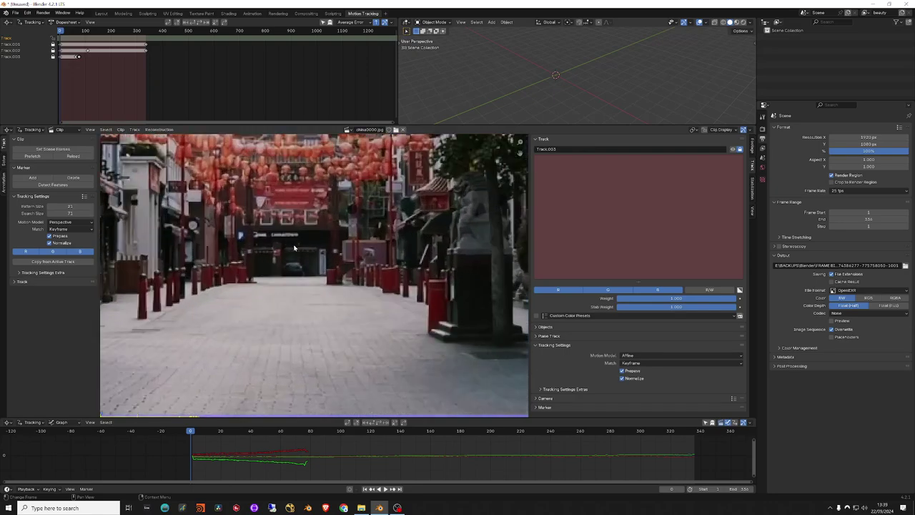
{"action": "left_click", "coordinate": [246, 255], "text": "ctrl"}
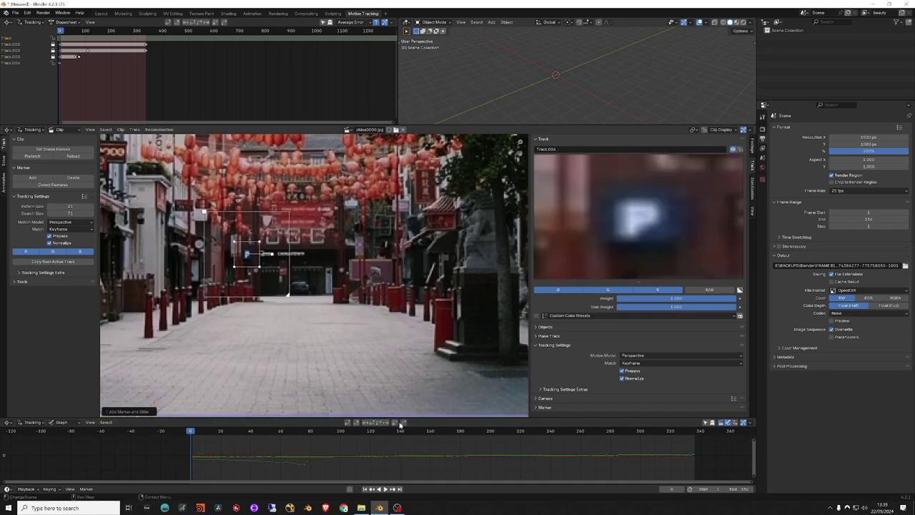
{"action": "left_click", "coordinate": [70, 222]}
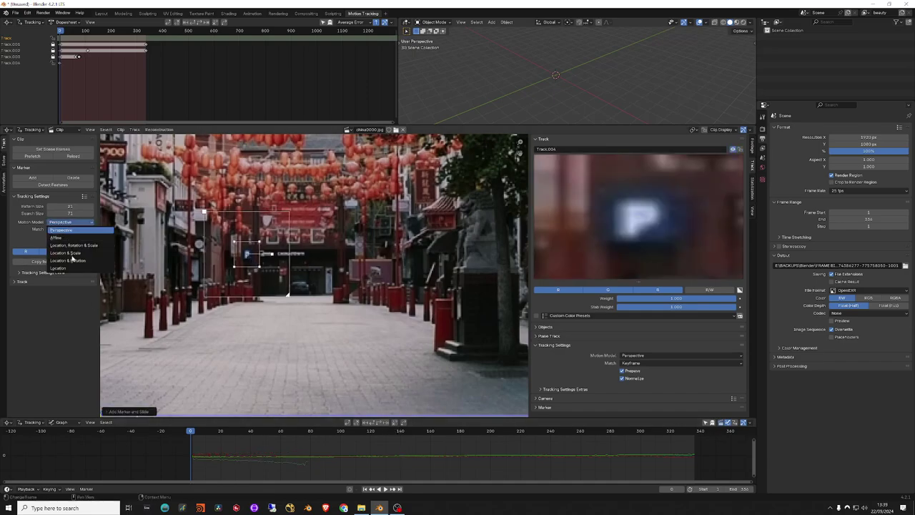
{"action": "left_click", "coordinate": [56, 237]}
{"action": "left_click", "coordinate": [70, 222]}
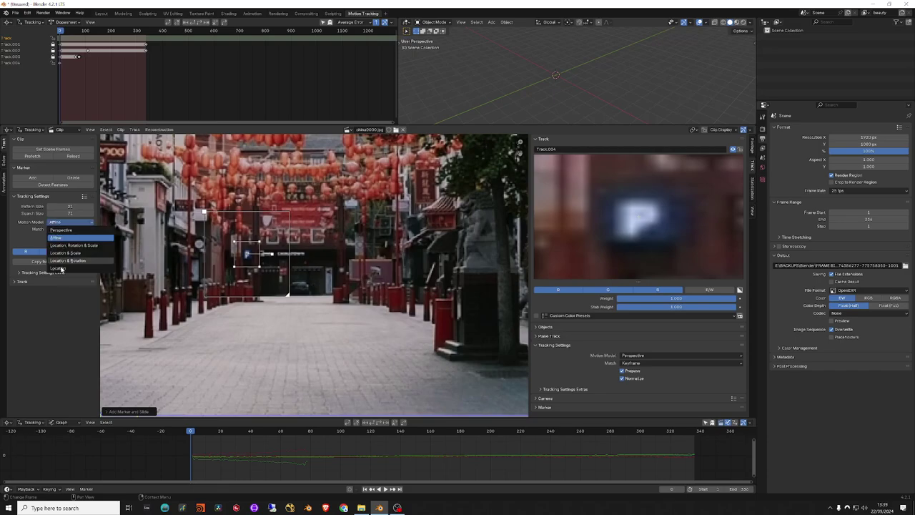
{"action": "left_click", "coordinate": [57, 267]}
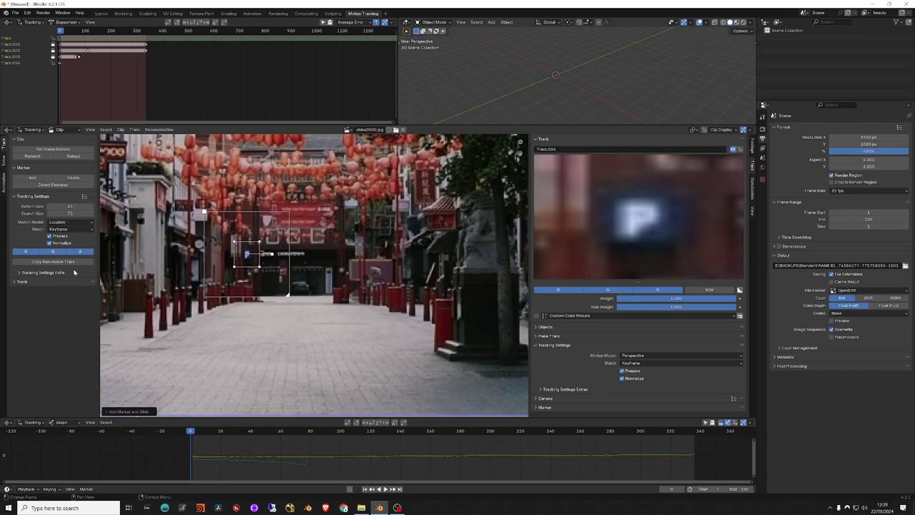
{"action": "left_click", "coordinate": [404, 422]}
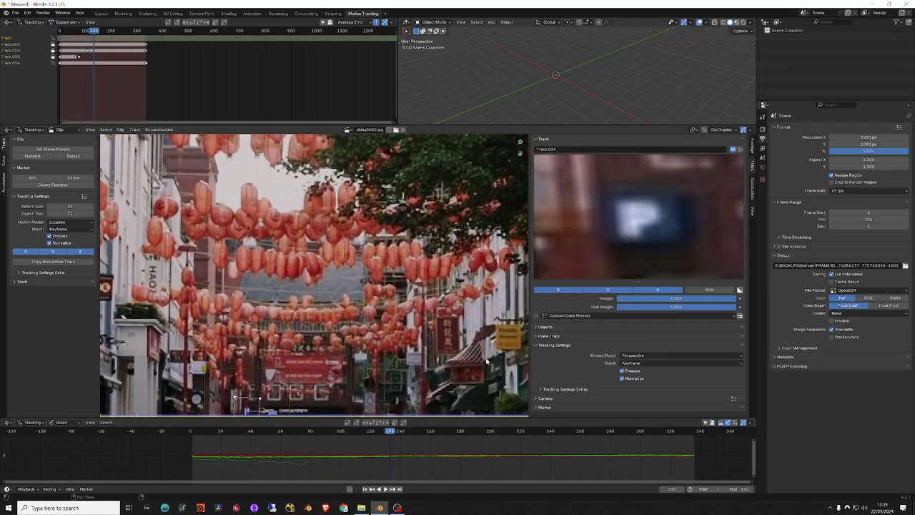
{"action": "mouse_move", "coordinate": [393, 461]}
{"action": "left_mouse_down"}
{"action": "mouse_move", "coordinate": [733, 466]}
{"action": "mouse_move", "coordinate": [129, 445]}
{"action": "left_mouse_up"}
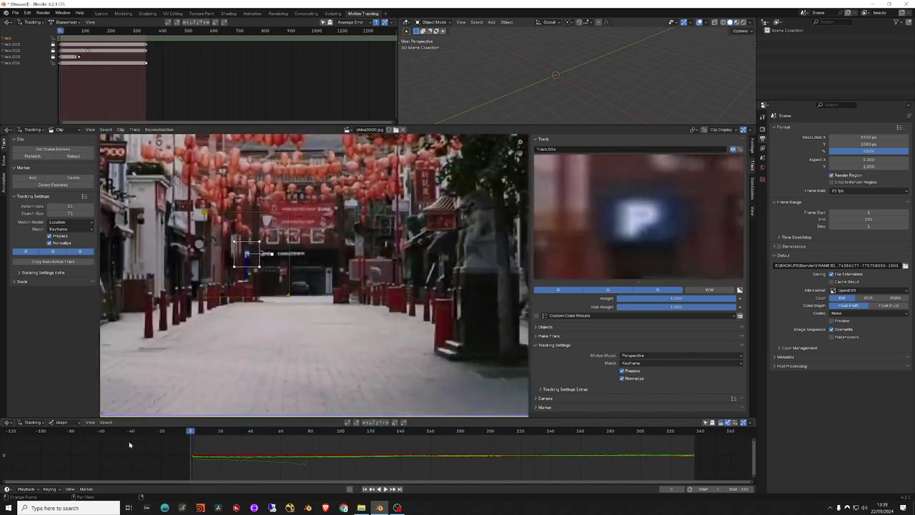
Step: Lock Track.004, then zoom and pan to recentre the street near the red gateway
{"action": "left_click", "coordinate": [52, 62]}
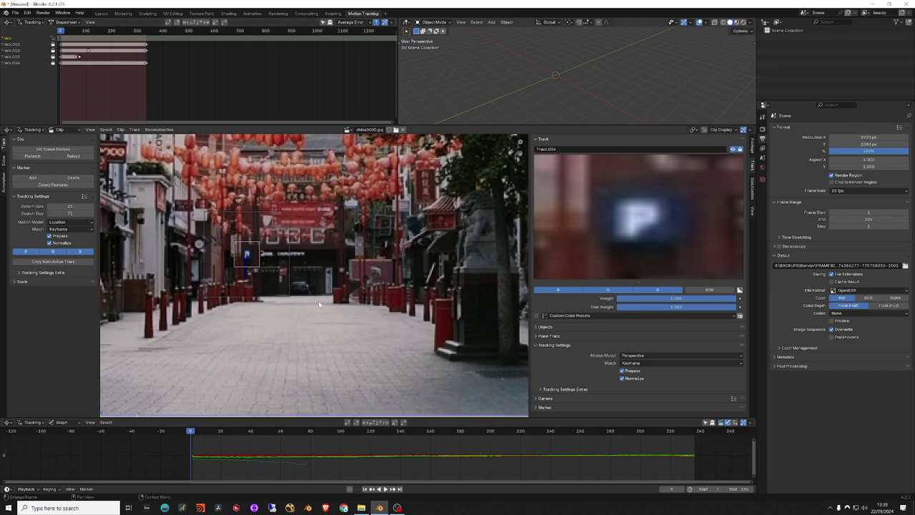
{"action": "scroll", "coordinate": [286, 287], "scroll_direction": "down", "scroll_amount": 2}
{"action": "scroll", "coordinate": [283, 261], "scroll_direction": "up", "scroll_amount": 2}
{"action": "scroll", "coordinate": [195, 248], "scroll_direction": "down", "scroll_amount": 2}
{"action": "middle_click_drag", "start_coordinate": [315, 242], "coordinate": [266, 277]}
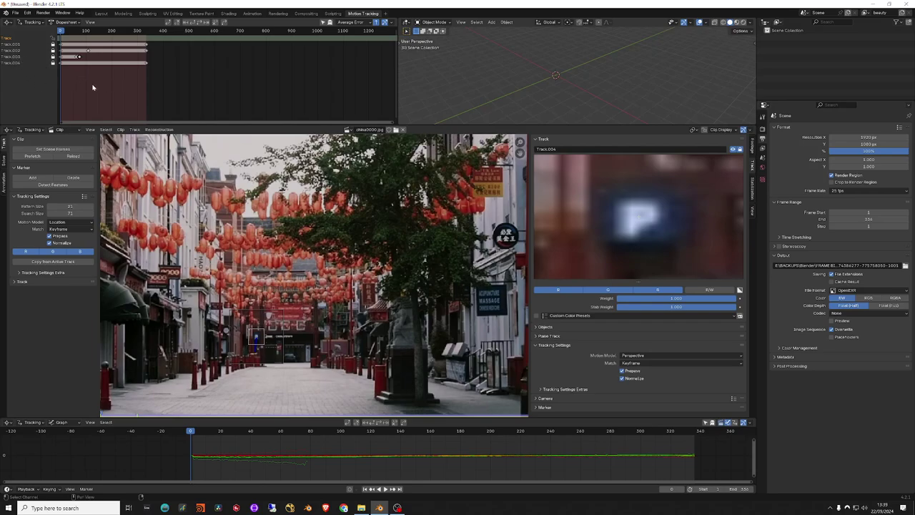
{"action": "middle_click_drag", "start_coordinate": [238, 248], "coordinate": [217, 203]}
Step: Add markers on the pale and round white signs, track Track.006 to the end, and lock it
{"action": "left_click", "coordinate": [249, 269], "text": "ctrl"}
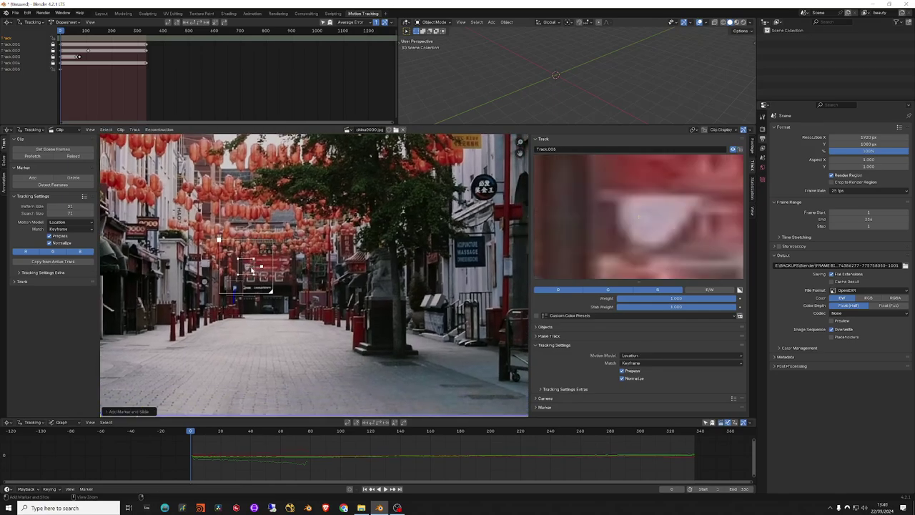
{"action": "left_click", "coordinate": [206, 282], "text": "ctrl"}
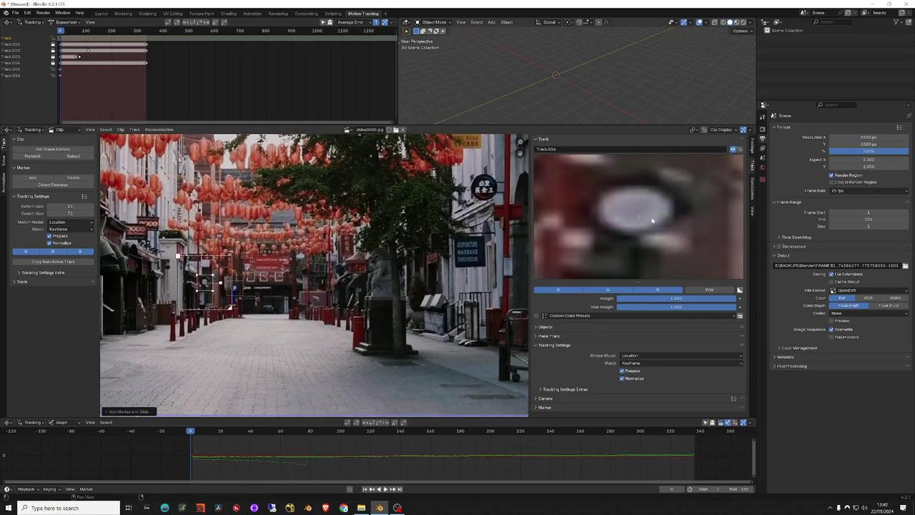
{"action": "left_click_drag", "start_coordinate": [652, 220], "coordinate": [647, 216]}
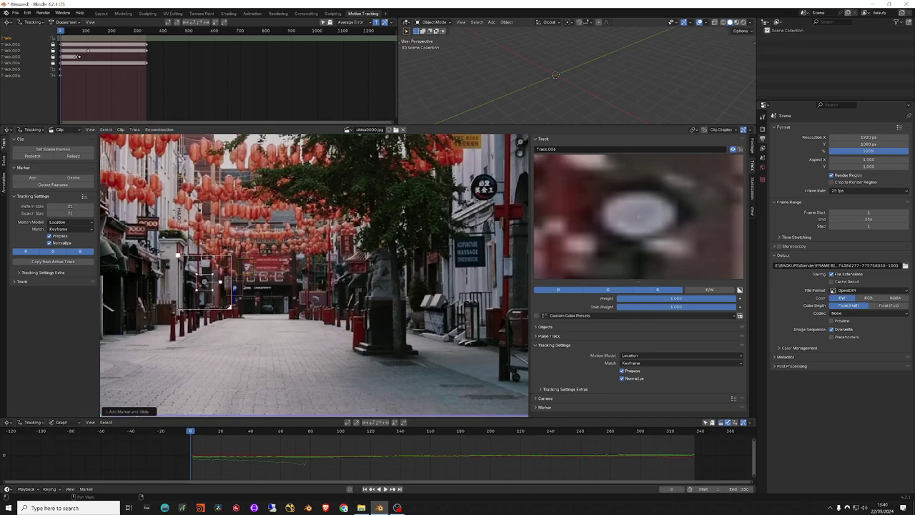
{"action": "left_click", "coordinate": [376, 425]}
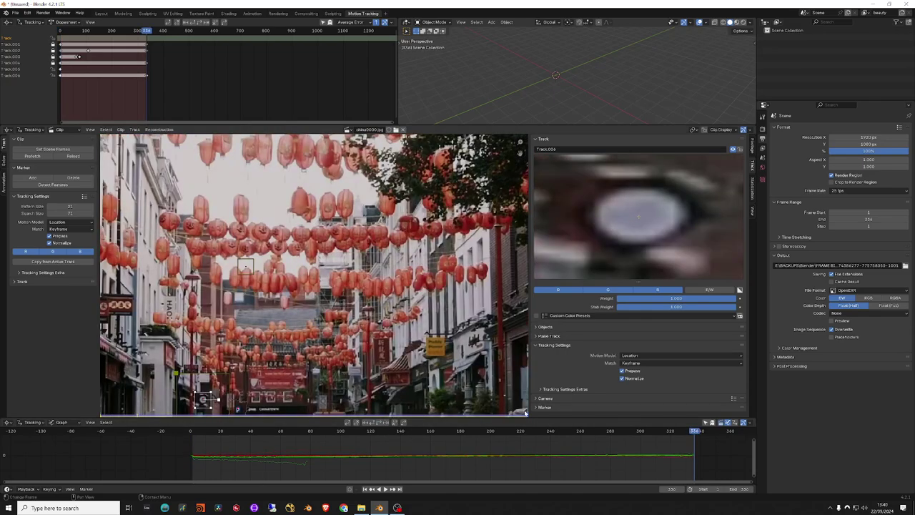
{"action": "left_click_drag", "start_coordinate": [673, 436], "coordinate": [192, 446]}
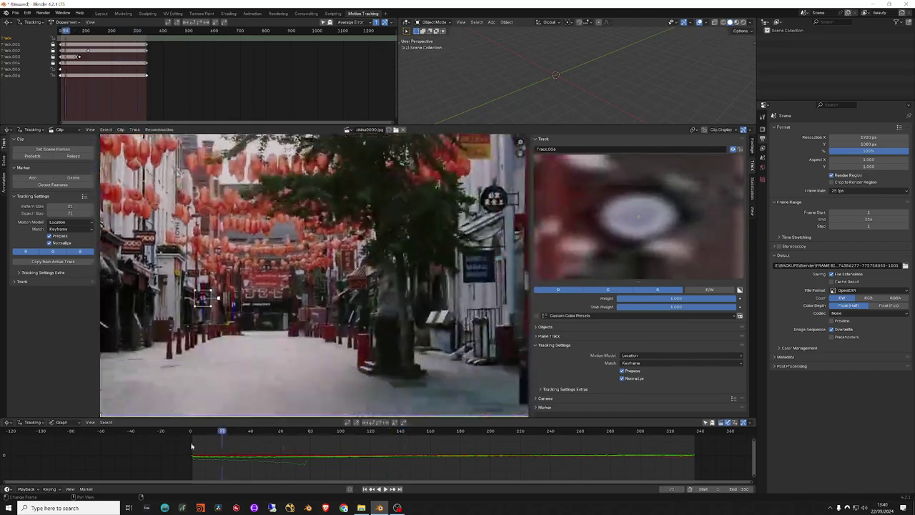
{"action": "left_click", "coordinate": [53, 75]}
Step: Unlock and reposition Track.005, relock it, and add Track.007 on the street
{"action": "left_click", "coordinate": [21, 71]}
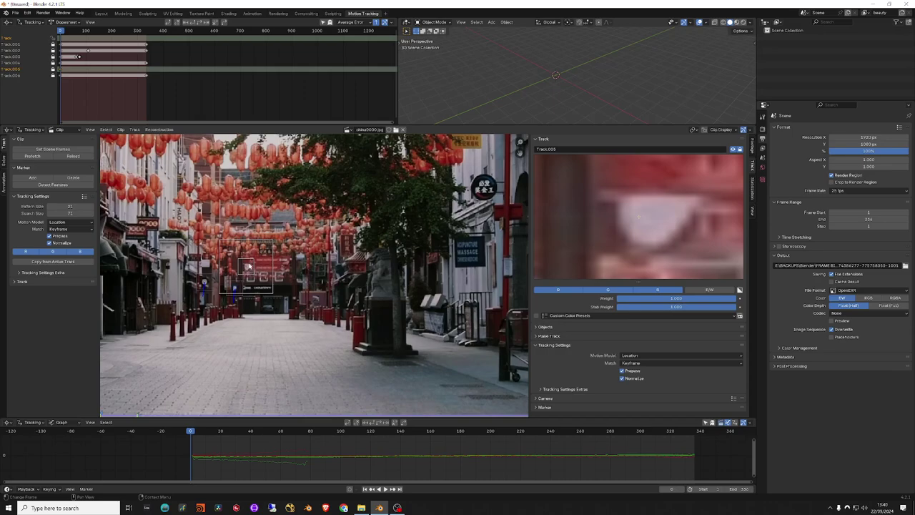
{"action": "key", "text": "ctrl+l"}
{"action": "left_click_drag", "start_coordinate": [250, 273], "coordinate": [253, 272]}
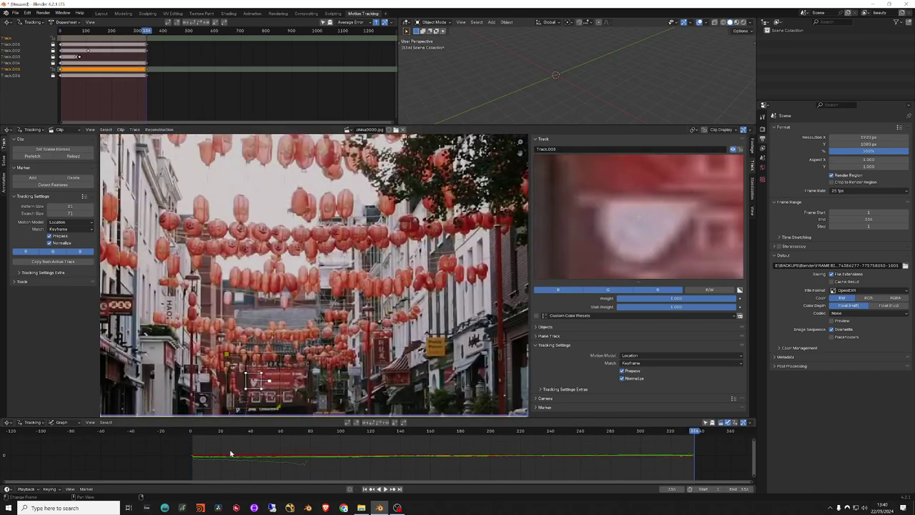
{"action": "mouse_move", "coordinate": [204, 432]}
{"action": "left_mouse_down"}
{"action": "mouse_move", "coordinate": [444, 432]}
{"action": "mouse_move", "coordinate": [198, 431]}
{"action": "left_mouse_up"}
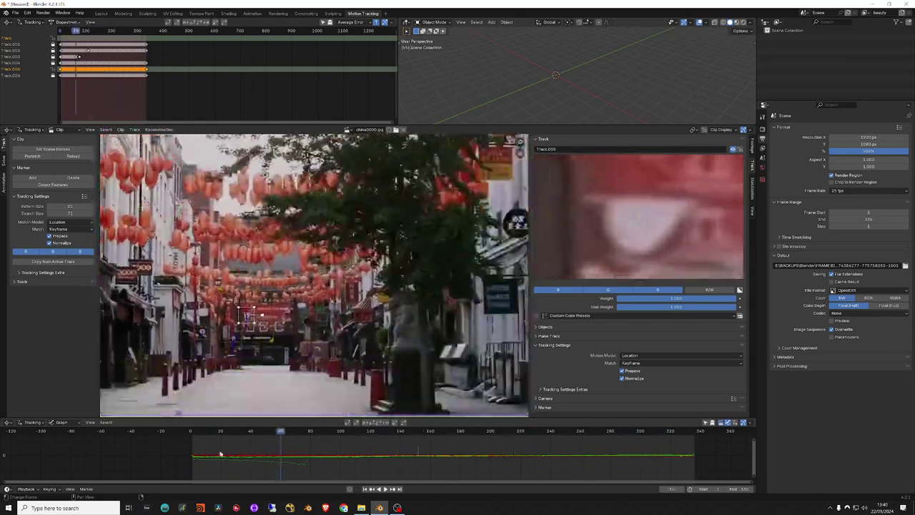
{"action": "left_click", "coordinate": [52, 68]}
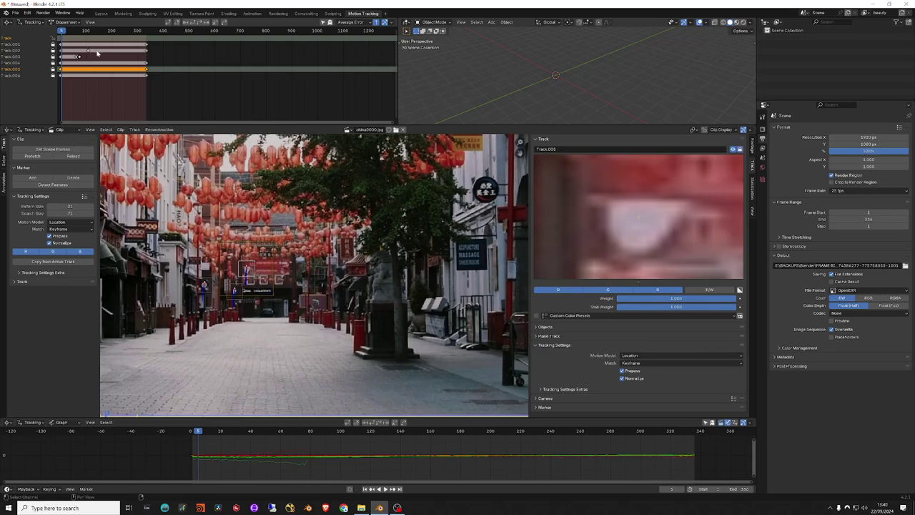
{"action": "left_click", "coordinate": [285, 307], "text": "ctrl"}
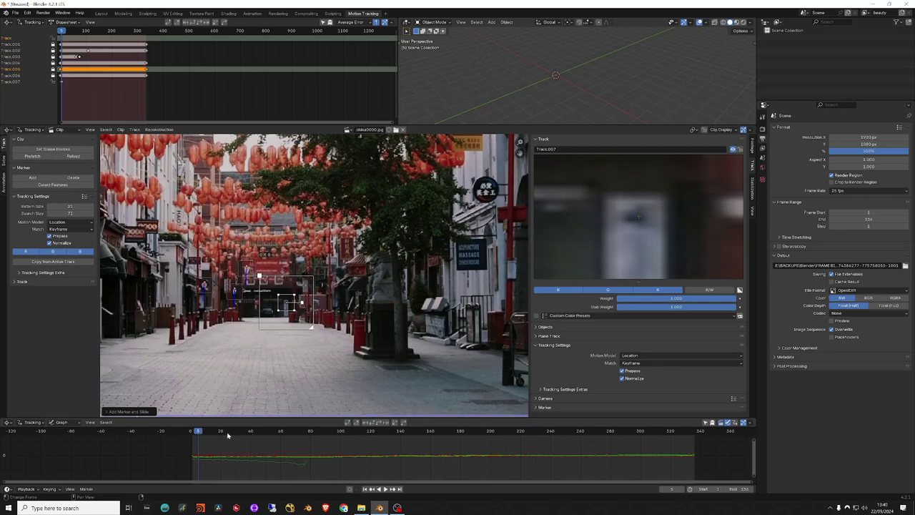
Step: Track Track.007 backward to frame 1 and forward to the clip's end, then play it back
{"action": "left_click", "coordinate": [367, 423]}
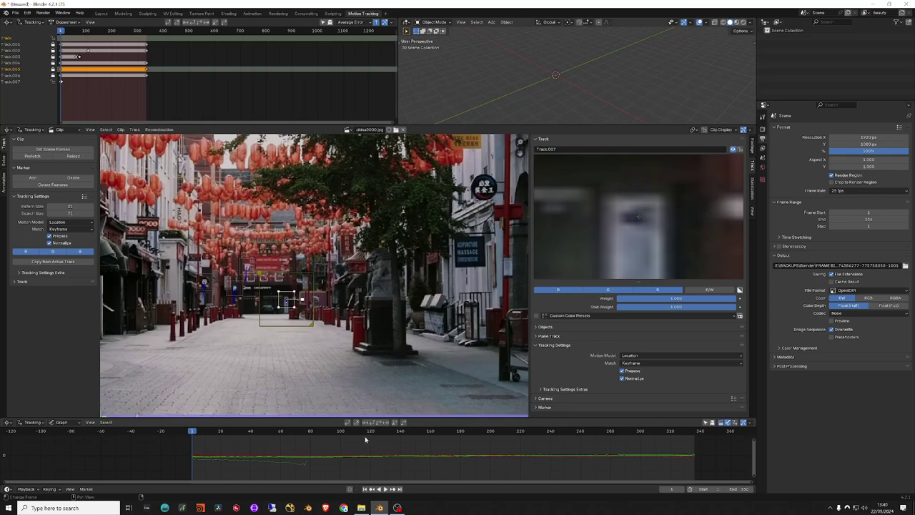
{"action": "left_click", "coordinate": [381, 425]}
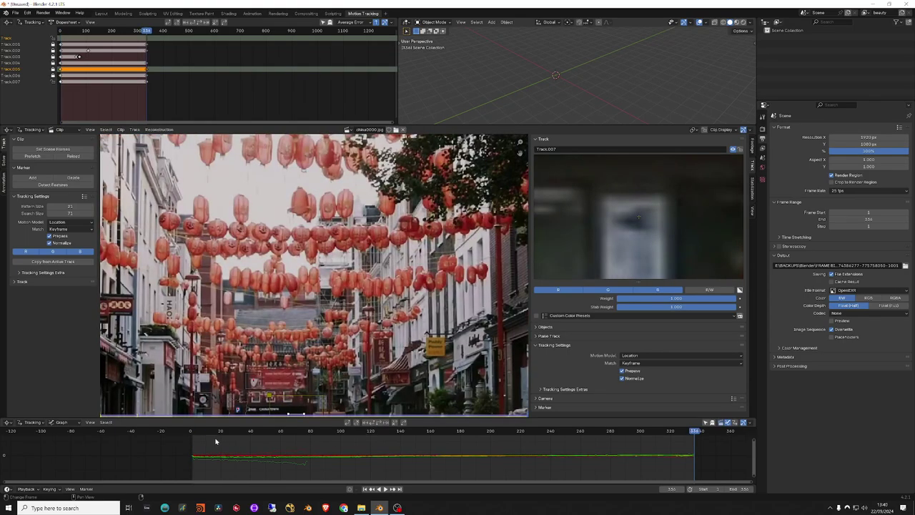
{"action": "key", "text": "space"}
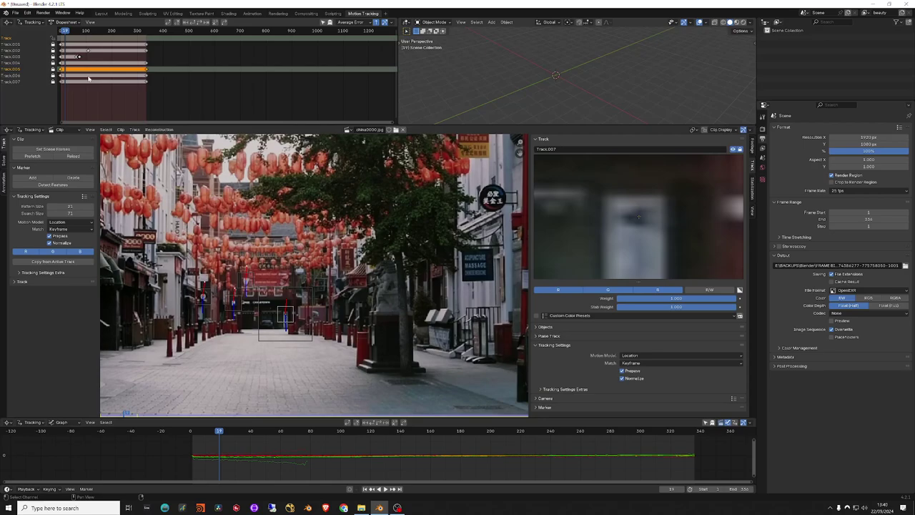
Step: Zoom into the street and add a new Track.008 marker at frame 19
{"action": "scroll", "coordinate": [279, 341], "scroll_direction": "up", "scroll_amount": 1}
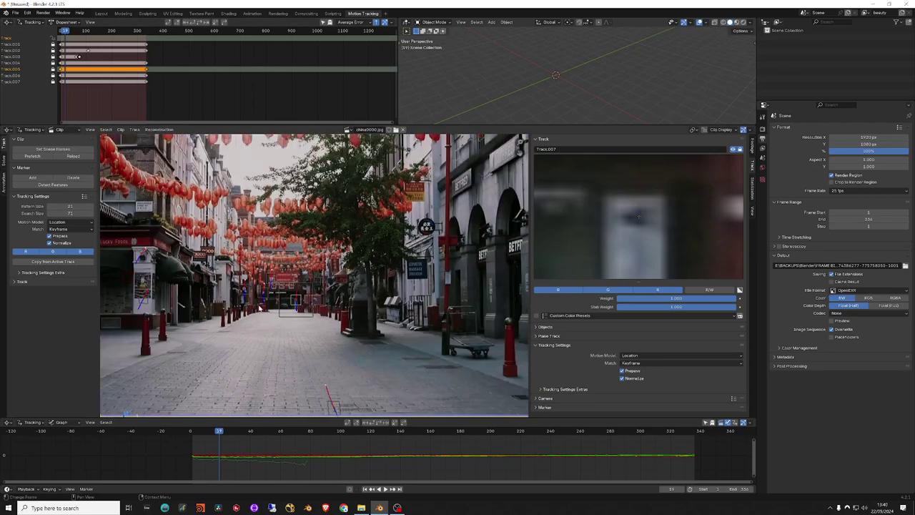
{"action": "scroll", "coordinate": [262, 306], "scroll_direction": "up", "scroll_amount": 1}
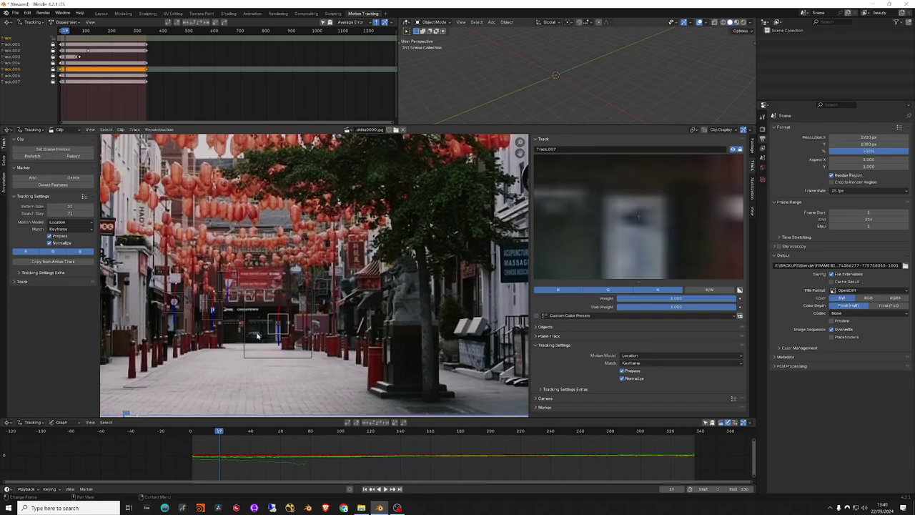
{"action": "left_click", "coordinate": [222, 328], "text": "ctrl"}
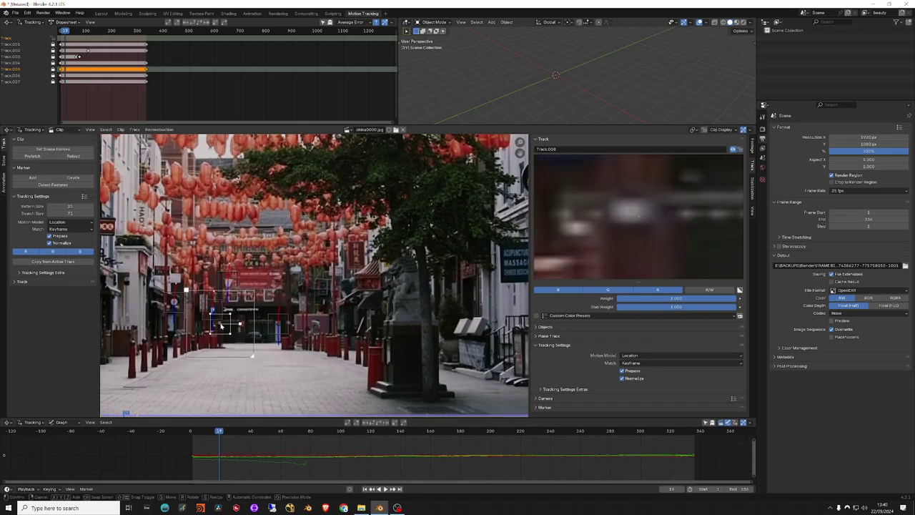
Step: Track Track.008 backward to frame 1, then forward from frame 19 to the clip's end
{"action": "left_click", "coordinate": [377, 423]}
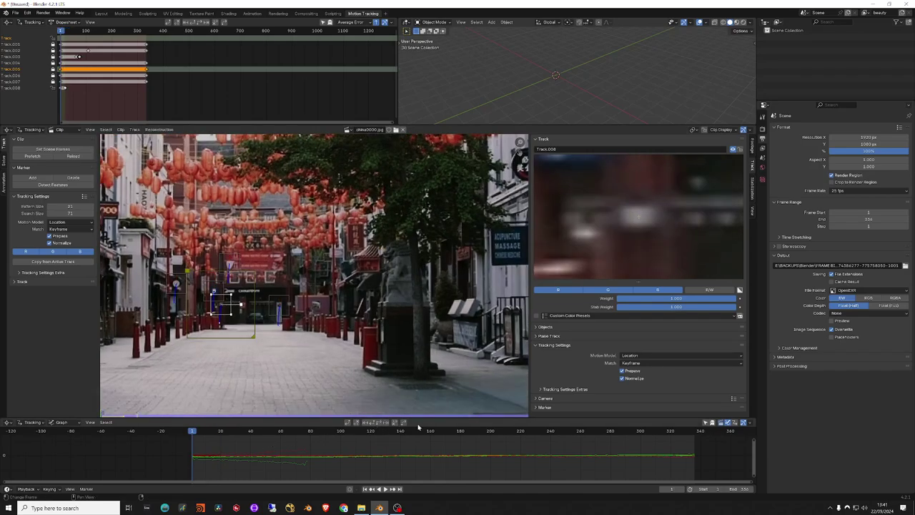
{"action": "left_click_drag", "start_coordinate": [205, 433], "coordinate": [220, 433]}
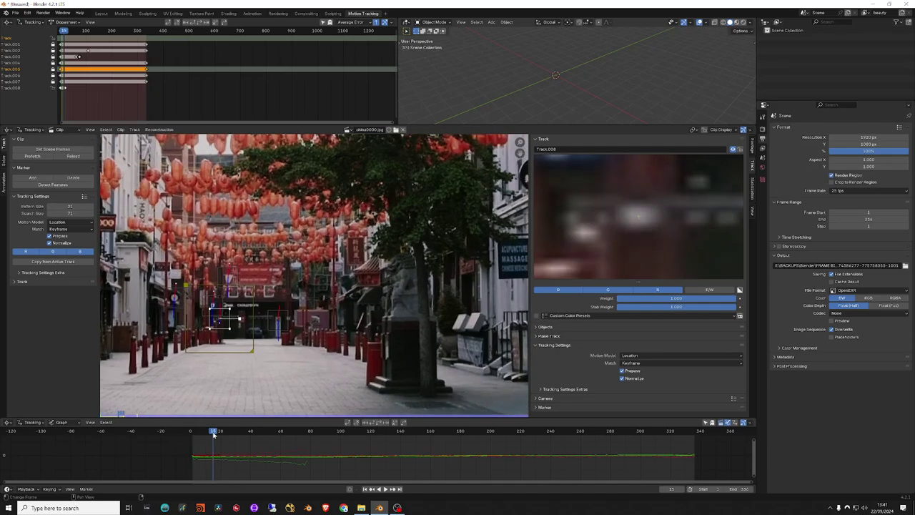
{"action": "left_click", "coordinate": [379, 425]}
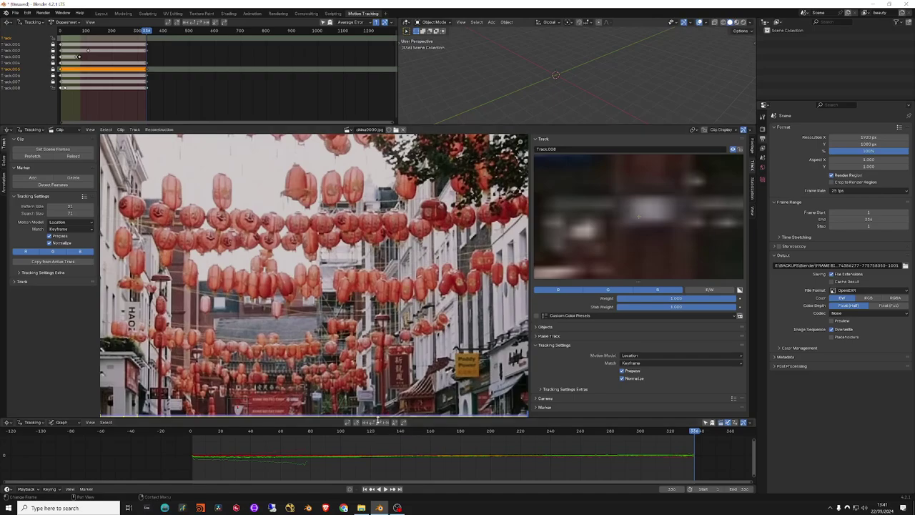
Step: Scrub back through the clip to review all tracks on earlier frames
{"action": "mouse_move", "coordinate": [707, 437]}
{"action": "left_mouse_down"}
{"action": "mouse_move", "coordinate": [207, 432]}
{"action": "mouse_move", "coordinate": [521, 447]}
{"action": "left_mouse_up"}
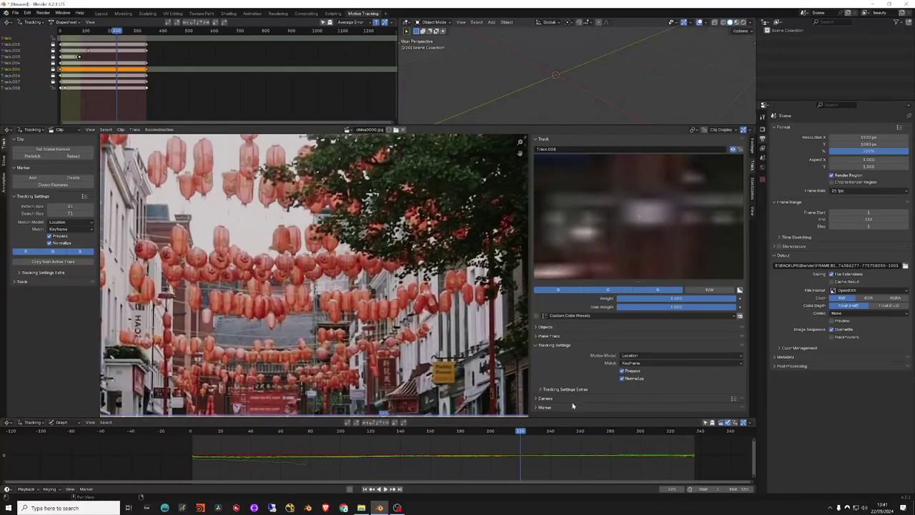
{"action": "mouse_move", "coordinate": [259, 431]}
{"action": "left_mouse_down"}
{"action": "mouse_move", "coordinate": [691, 433]}
{"action": "mouse_move", "coordinate": [292, 432]}
{"action": "left_mouse_up"}
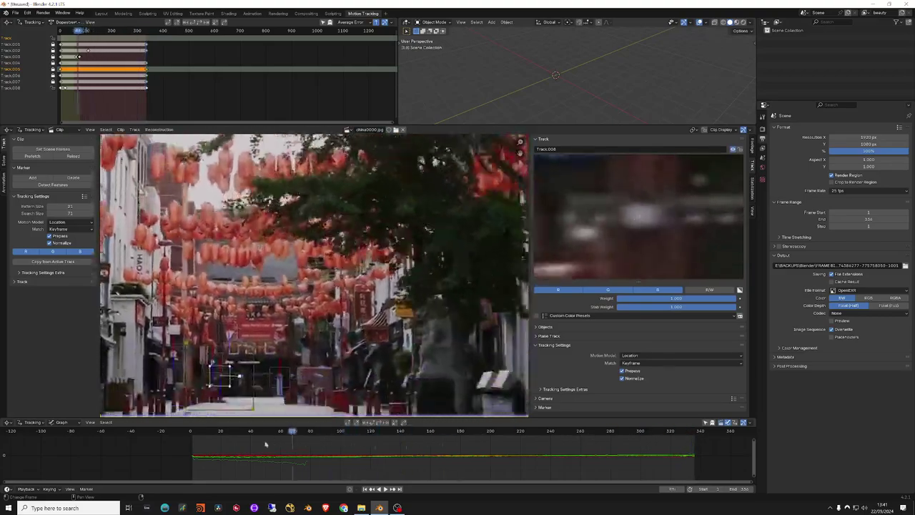
{"action": "left_click", "coordinate": [210, 431]}
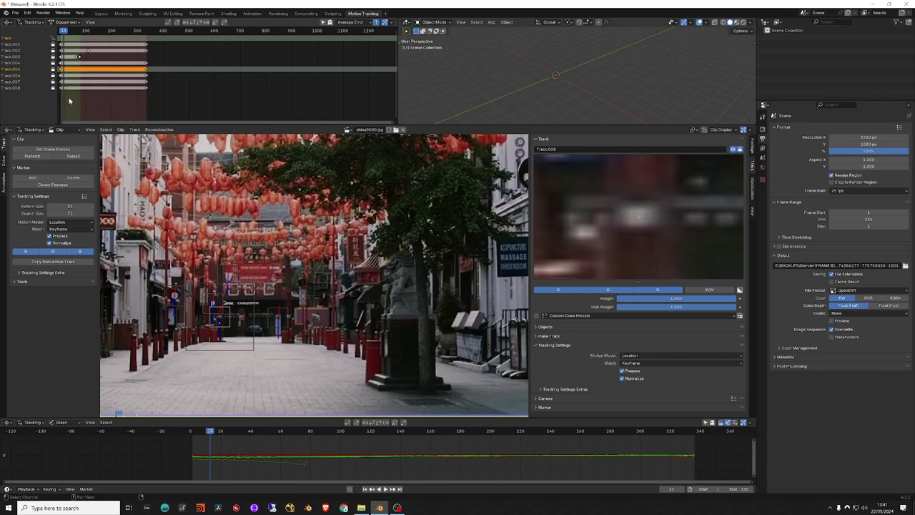
Step: Zoom and pan the dopesheet across the clip's range and move to frame 83
{"action": "scroll", "coordinate": [69, 101], "scroll_direction": "down", "scroll_amount": 2}
{"action": "scroll", "coordinate": [107, 100], "scroll_direction": "up", "scroll_amount": 2}
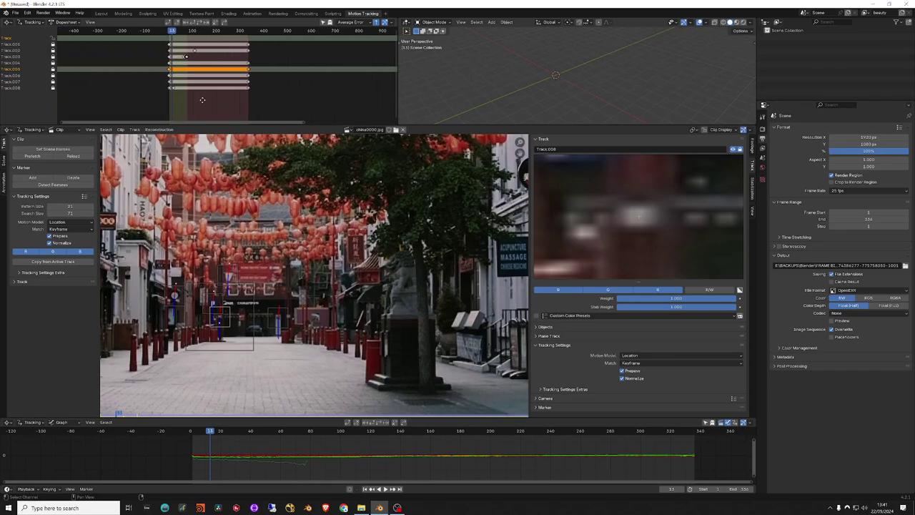
{"action": "scroll", "coordinate": [157, 96], "scroll_direction": "up", "scroll_amount": 3}
{"action": "scroll", "coordinate": [152, 97], "scroll_direction": "up", "scroll_amount": 2}
{"action": "middle_click_drag", "start_coordinate": [152, 97], "coordinate": [160, 97]}
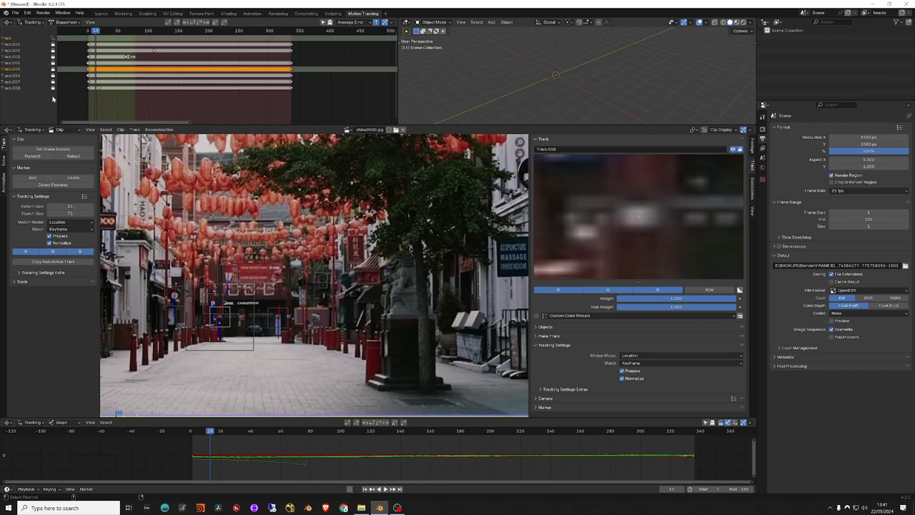
{"action": "left_click_drag", "start_coordinate": [95, 33], "coordinate": [138, 32]}
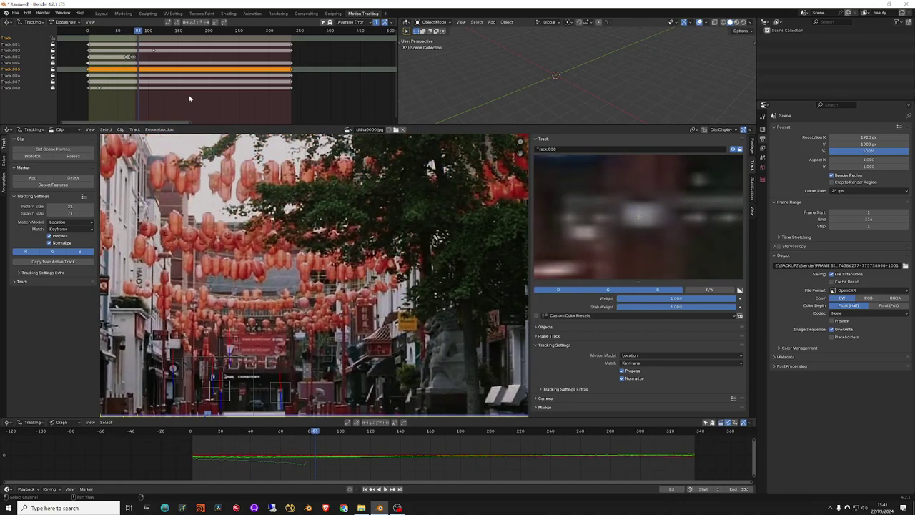
{"action": "scroll", "coordinate": [372, 331], "scroll_direction": "down", "scroll_amount": 3}
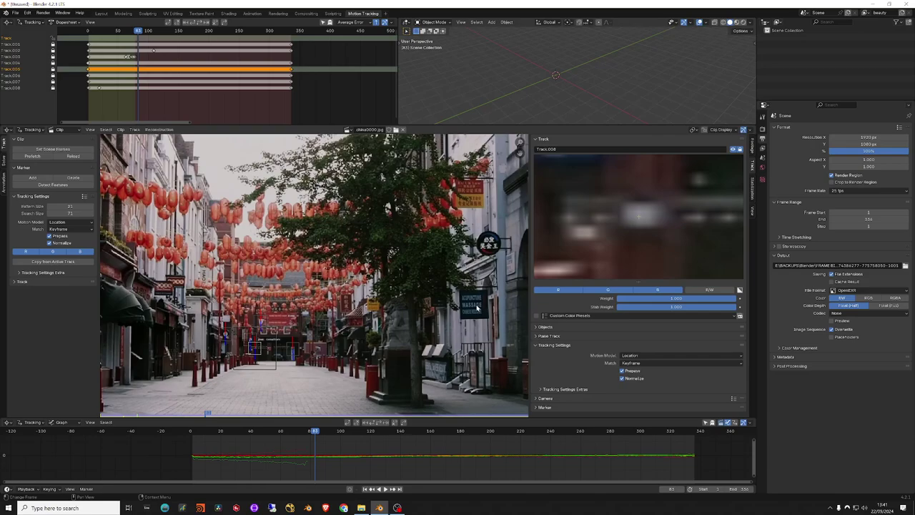
Step: Add Track.009 on the BETFRED building wall at frame 83 and track it forward to frame 194
{"action": "middle_click_drag", "start_coordinate": [477, 307], "coordinate": [241, 370]}
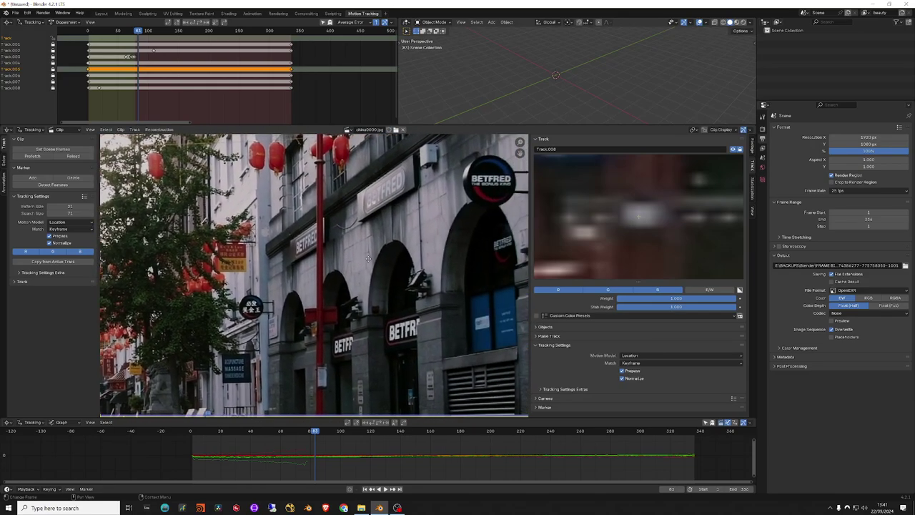
{"action": "middle_click_drag", "start_coordinate": [368, 258], "coordinate": [343, 262]}
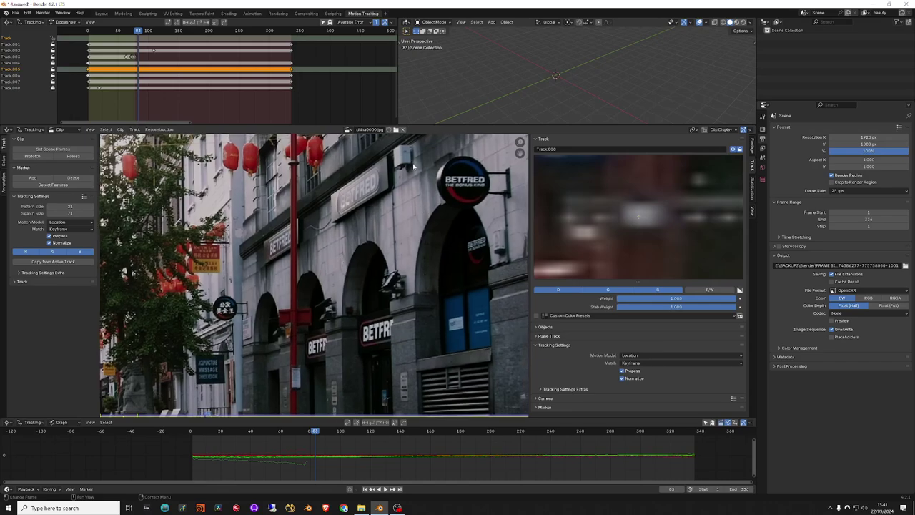
{"action": "left_click_drag", "start_coordinate": [412, 167], "coordinate": [401, 166], "text": "ctrl"}
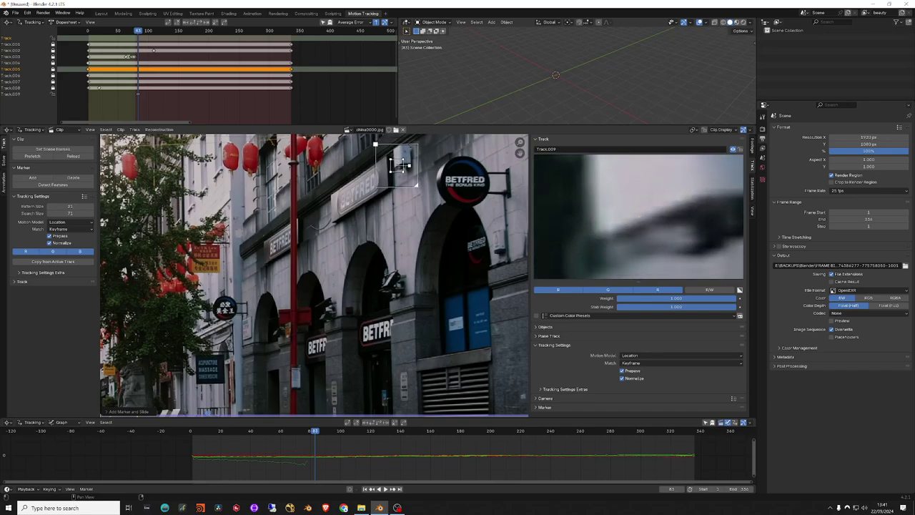
{"action": "left_click_drag", "start_coordinate": [400, 166], "coordinate": [409, 171], "text": "ctrl"}
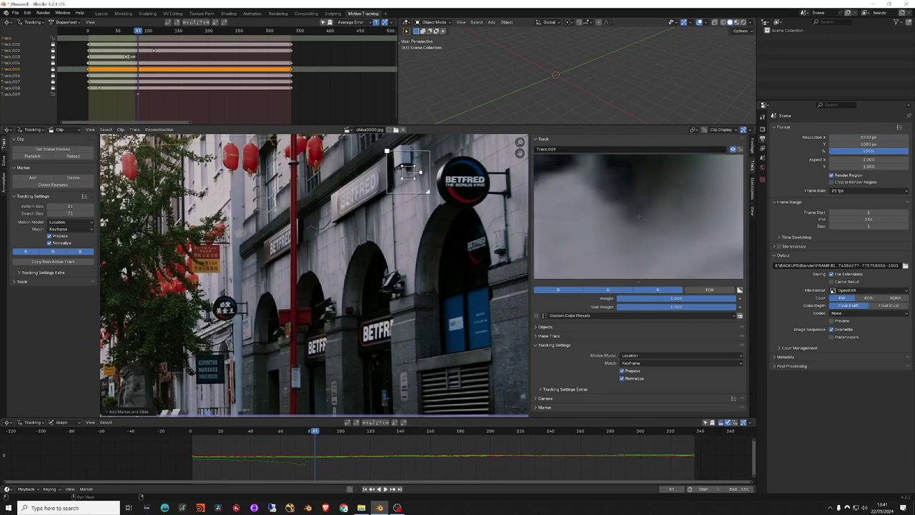
{"action": "left_click_drag", "start_coordinate": [410, 171], "coordinate": [410, 163], "text": "ctrl"}
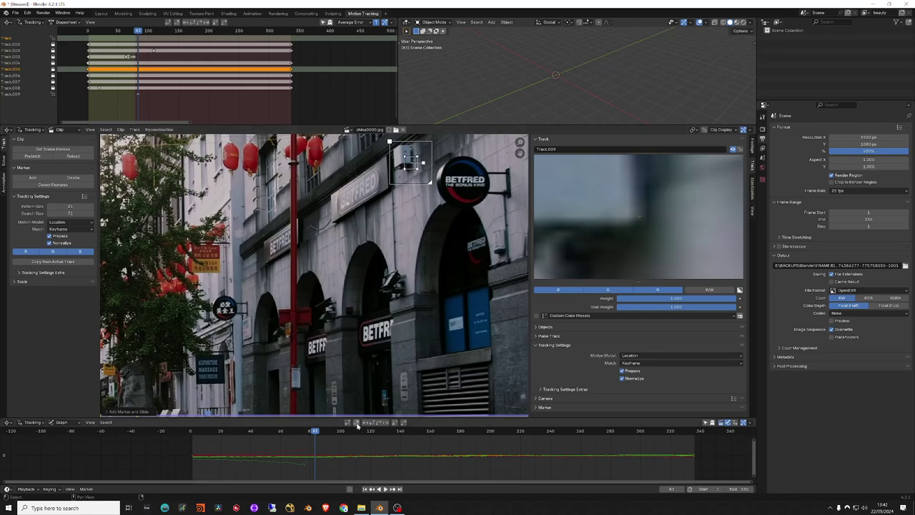
{"action": "key", "text": "ctrl+t"}
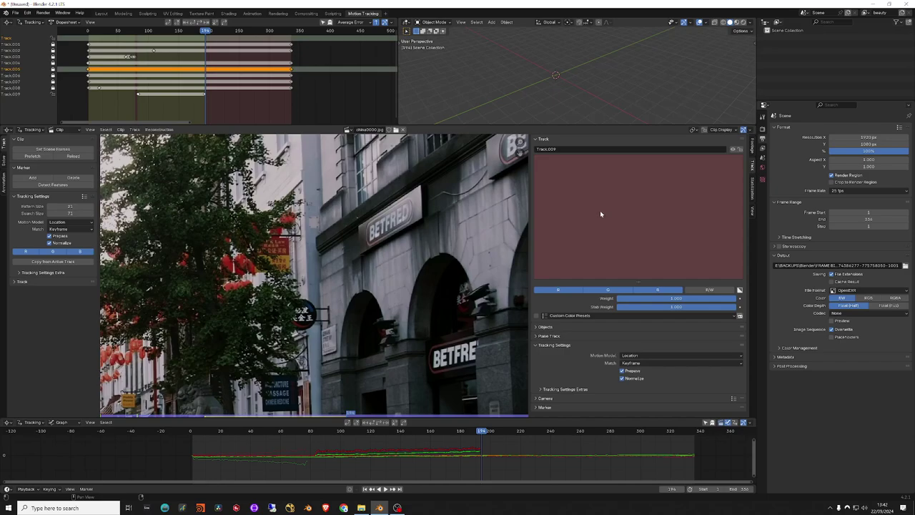
Step: Zoom in on Track.009 around frame 193 to check where its track ends
{"action": "key", "text": "Left"}
{"action": "scroll", "coordinate": [435, 355], "scroll_direction": "down", "scroll_amount": 2}
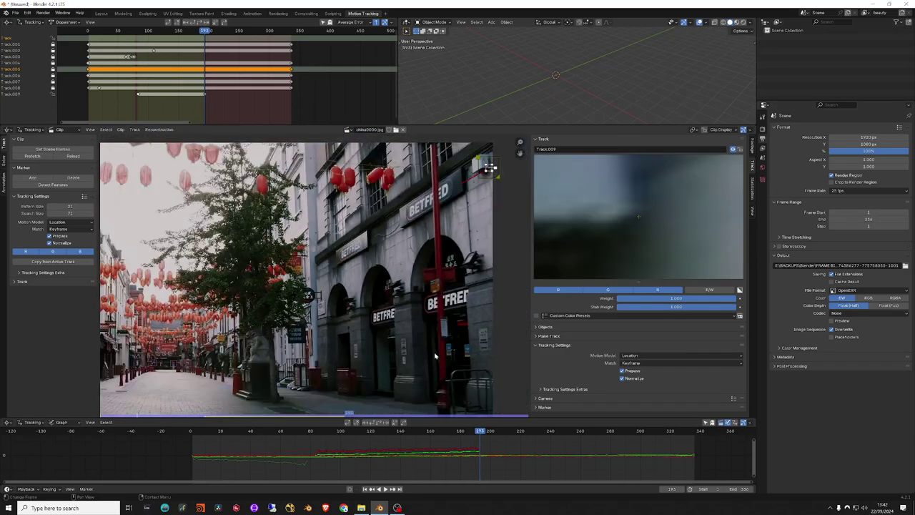
{"action": "scroll", "coordinate": [434, 355], "scroll_direction": "up", "scroll_amount": 3}
{"action": "scroll", "coordinate": [363, 281], "scroll_direction": "up", "scroll_amount": 1}
{"action": "middle_click_drag", "start_coordinate": [363, 281], "coordinate": [277, 328]}
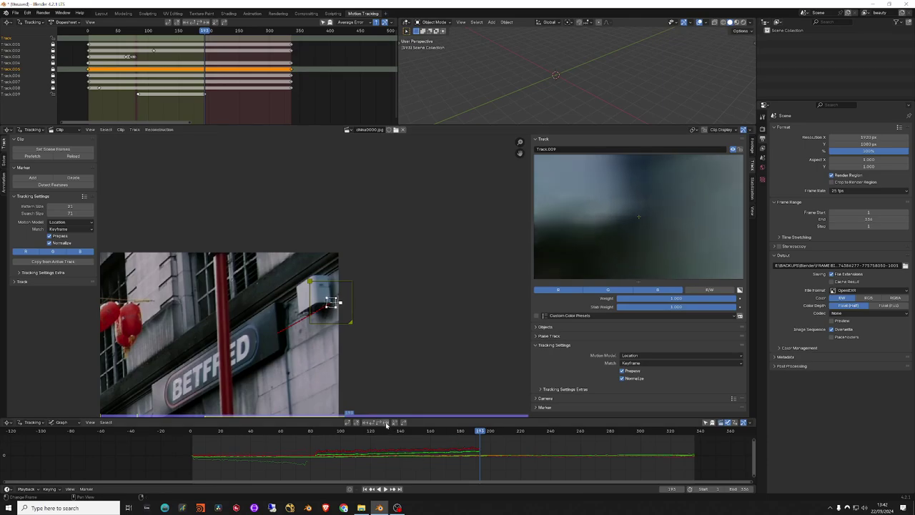
{"action": "key", "text": "ctrl+t"}
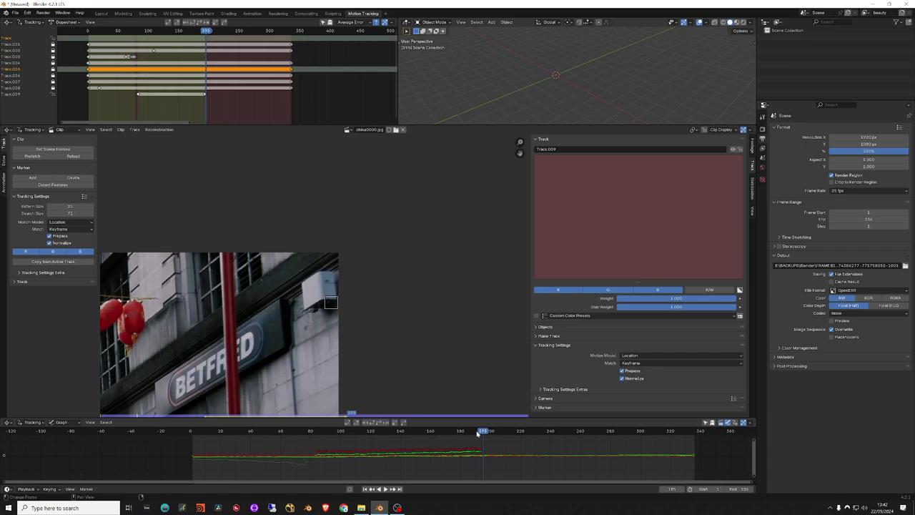
Step: Scrub and play the clip from the start to review Track.009, then reframe the view at frame 11
{"action": "left_click_drag", "start_coordinate": [478, 433], "coordinate": [315, 447]}
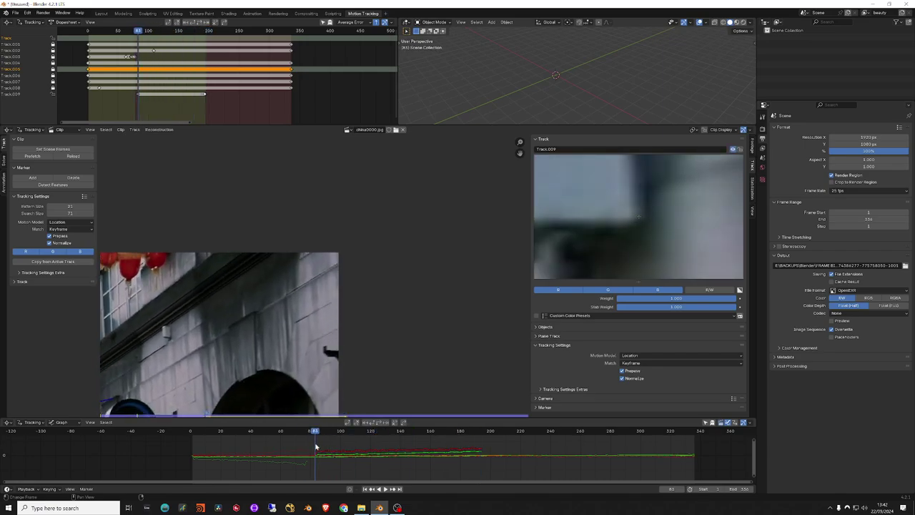
{"action": "scroll", "coordinate": [330, 307], "scroll_direction": "down", "scroll_amount": 4}
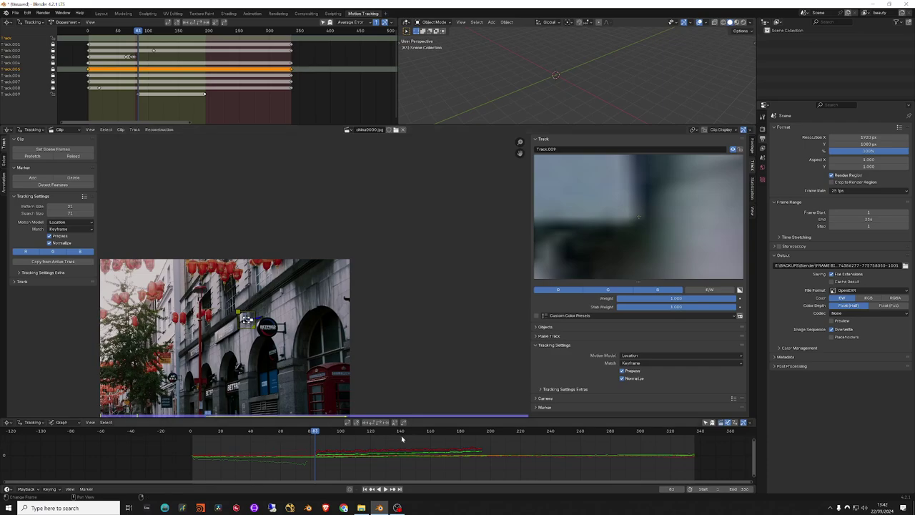
{"action": "key", "text": "shift+Left"}
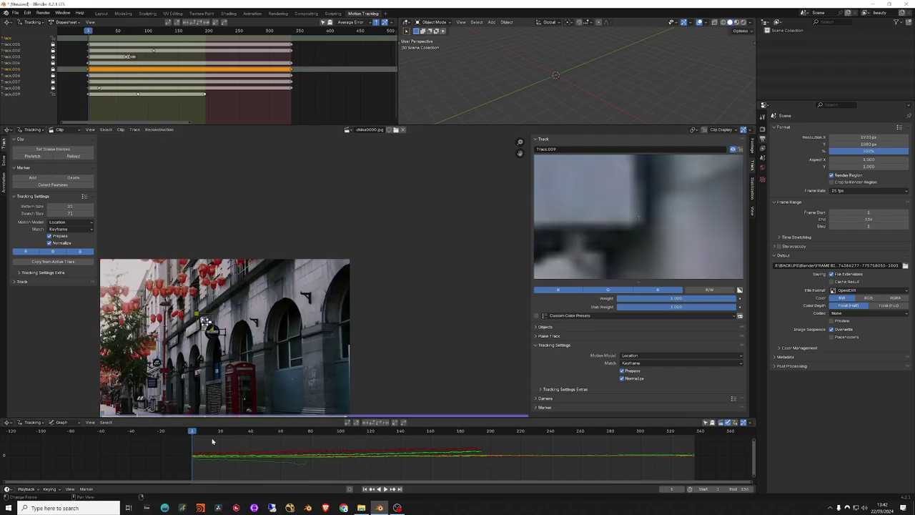
{"action": "key", "text": "space"}
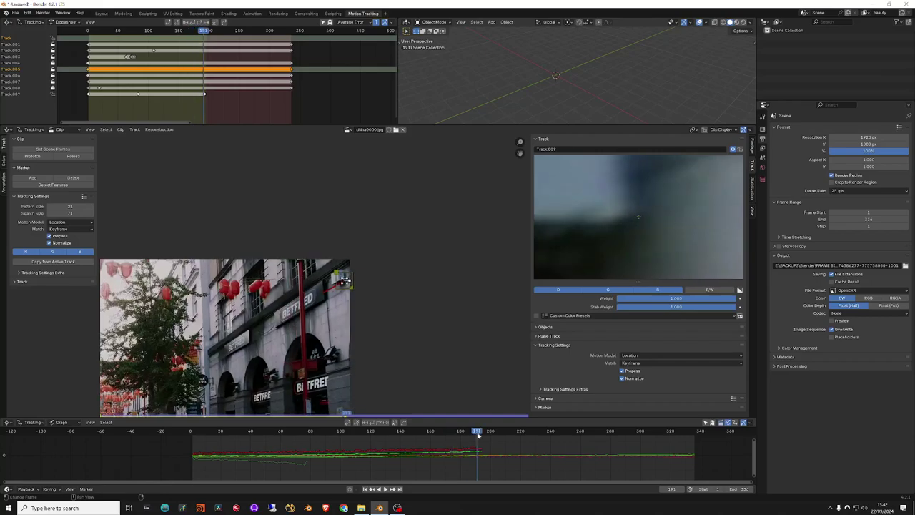
{"action": "mouse_move", "coordinate": [366, 436]}
{"action": "left_mouse_down"}
{"action": "mouse_move", "coordinate": [477, 440]}
{"action": "mouse_move", "coordinate": [196, 446]}
{"action": "left_mouse_up"}
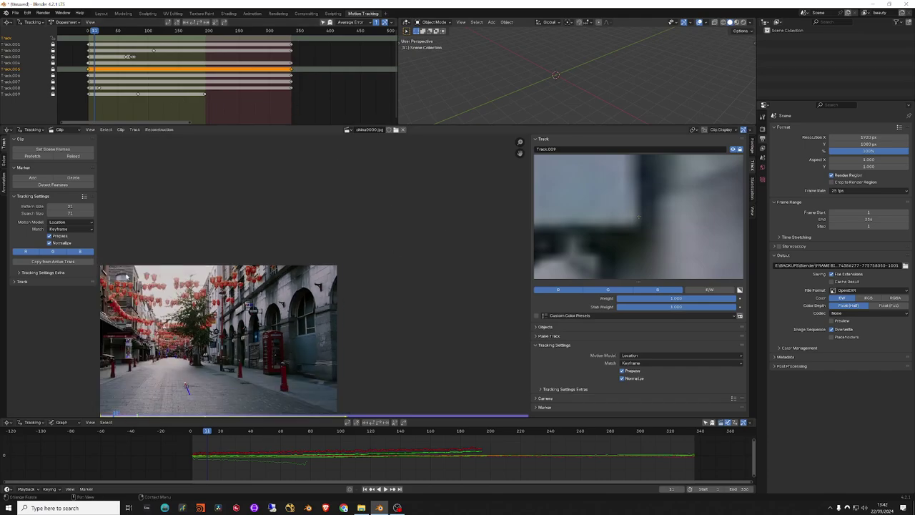
{"action": "scroll", "coordinate": [314, 275], "scroll_direction": "up", "scroll_amount": 1}
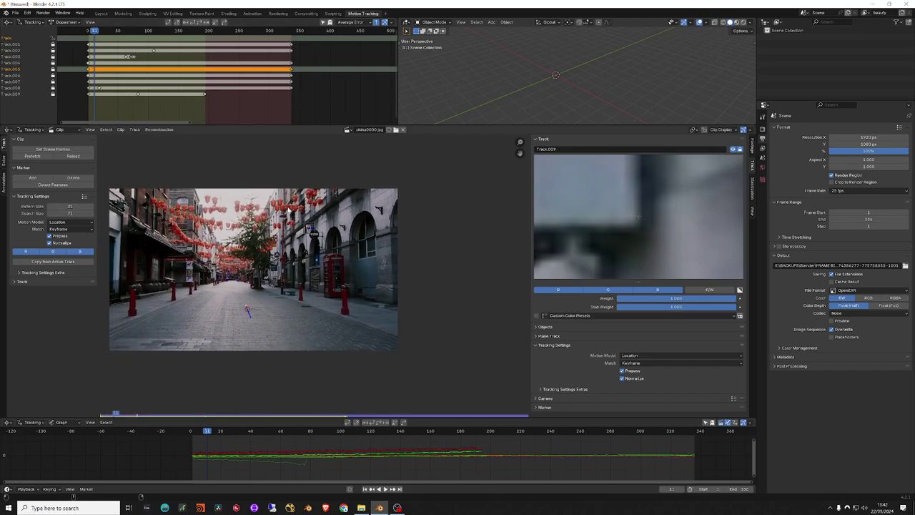
{"action": "scroll", "coordinate": [315, 275], "scroll_direction": "up", "scroll_amount": 2}
{"action": "scroll", "coordinate": [315, 275], "scroll_direction": "up", "scroll_amount": 1}
{"action": "middle_click_drag", "start_coordinate": [248, 309], "coordinate": [262, 304]}
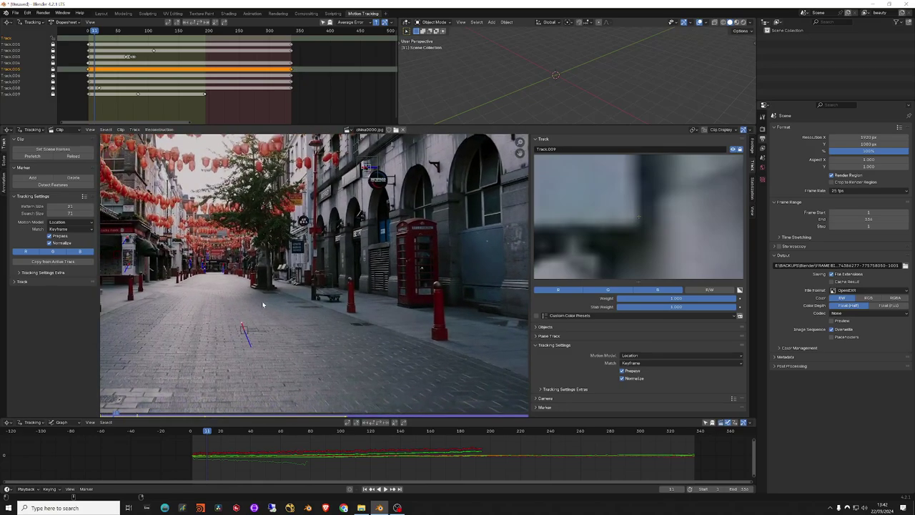
Step: Place a new marker on the pavement beside the drain grate at frame 11 and track it forward
{"action": "left_click", "coordinate": [357, 327], "text": "ctrl"}
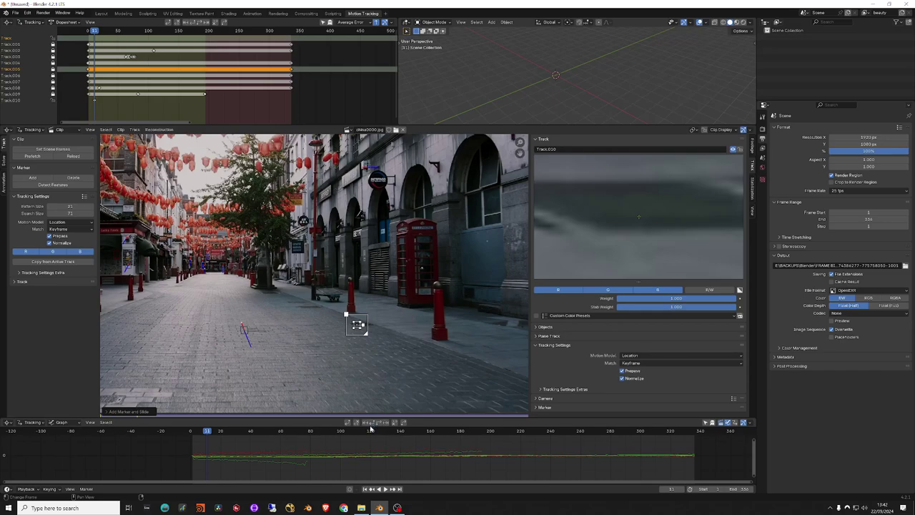
{"action": "key", "text": "shift+Left"}
{"action": "left_click_drag", "start_coordinate": [194, 434], "coordinate": [207, 432]}
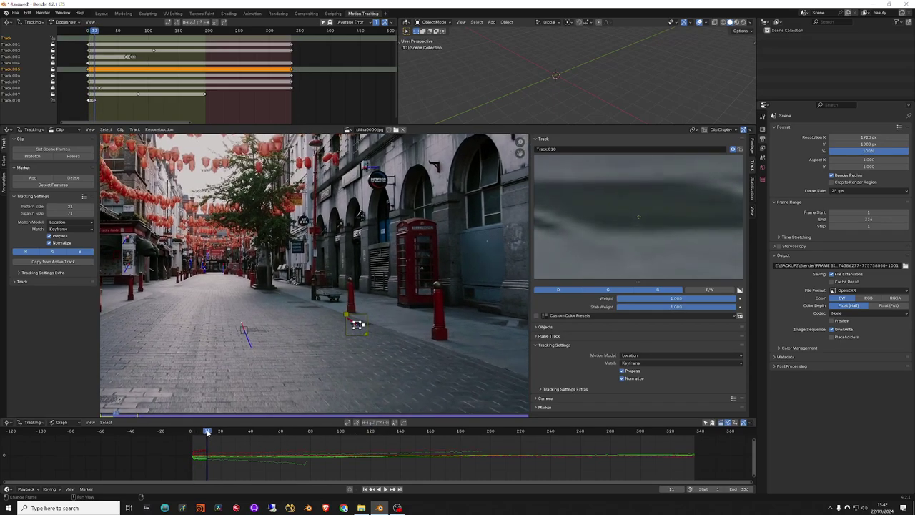
{"action": "left_click", "coordinate": [381, 422]}
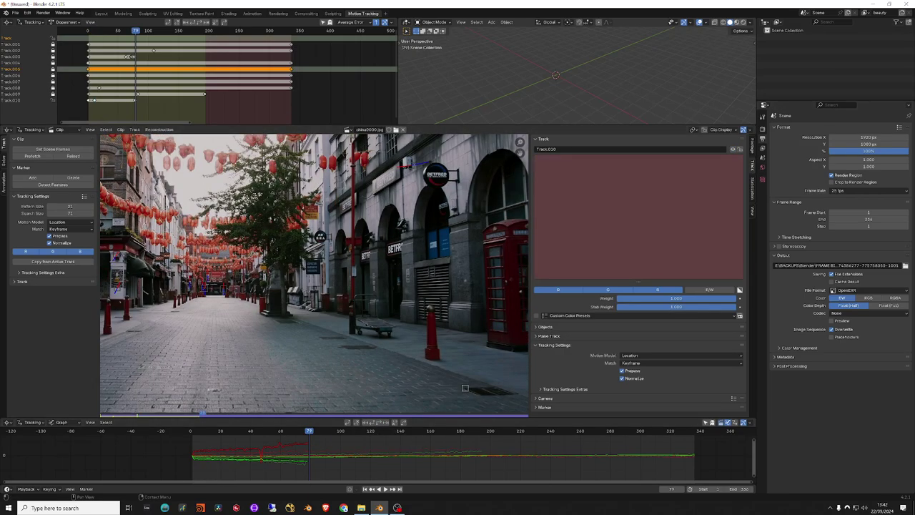
{"action": "key", "text": "Left"}
Step: Skew the marker's pattern to match the pavement, track on to about frame 95, and check frame 55
{"action": "scroll", "coordinate": [457, 391], "scroll_direction": "up", "scroll_amount": 2}
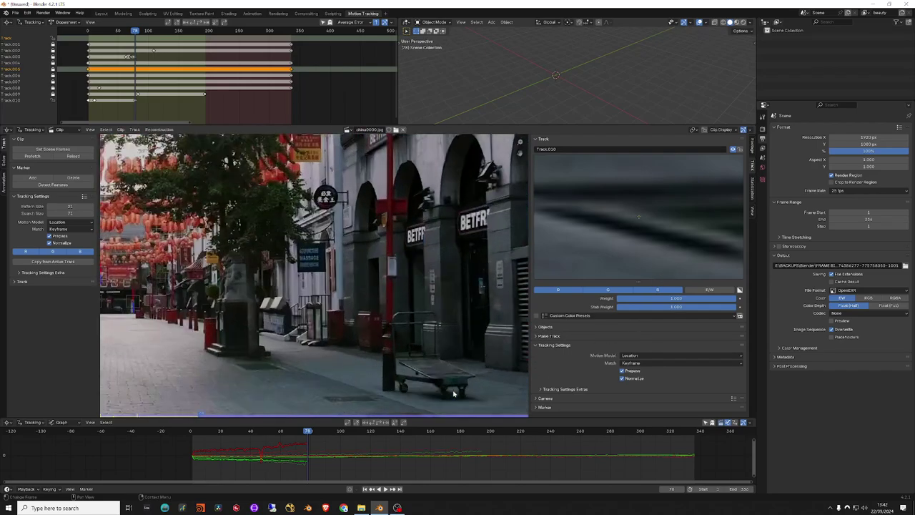
{"action": "scroll", "coordinate": [453, 393], "scroll_direction": "up", "scroll_amount": 3}
{"action": "scroll", "coordinate": [401, 350], "scroll_direction": "up", "scroll_amount": 2}
{"action": "middle_click_drag", "start_coordinate": [390, 342], "coordinate": [345, 327]}
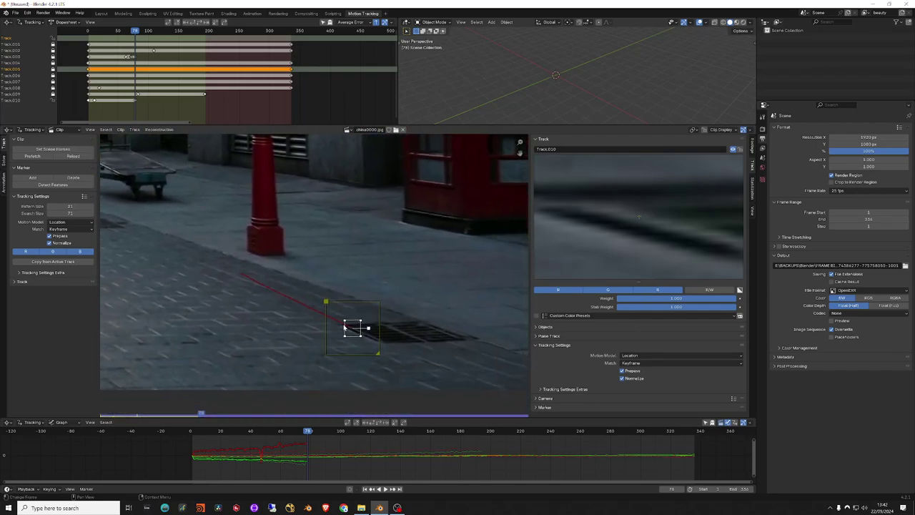
{"action": "mouse_move", "coordinate": [368, 327]}
{"action": "left_mouse_down"}
{"action": "mouse_move", "coordinate": [352, 338]}
{"action": "mouse_move", "coordinate": [331, 323]}
{"action": "mouse_move", "coordinate": [359, 318]}
{"action": "mouse_move", "coordinate": [354, 335]}
{"action": "mouse_move", "coordinate": [361, 317]}
{"action": "left_mouse_up"}
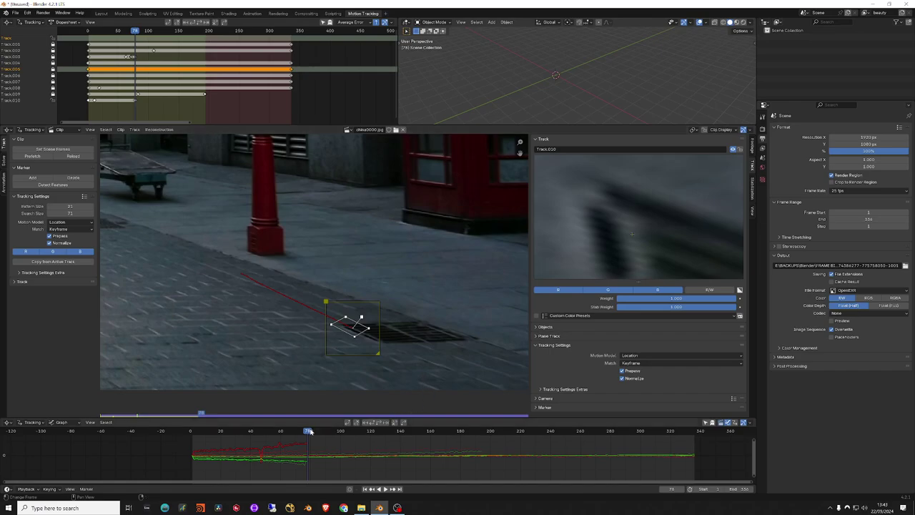
{"action": "left_click", "coordinate": [379, 423]}
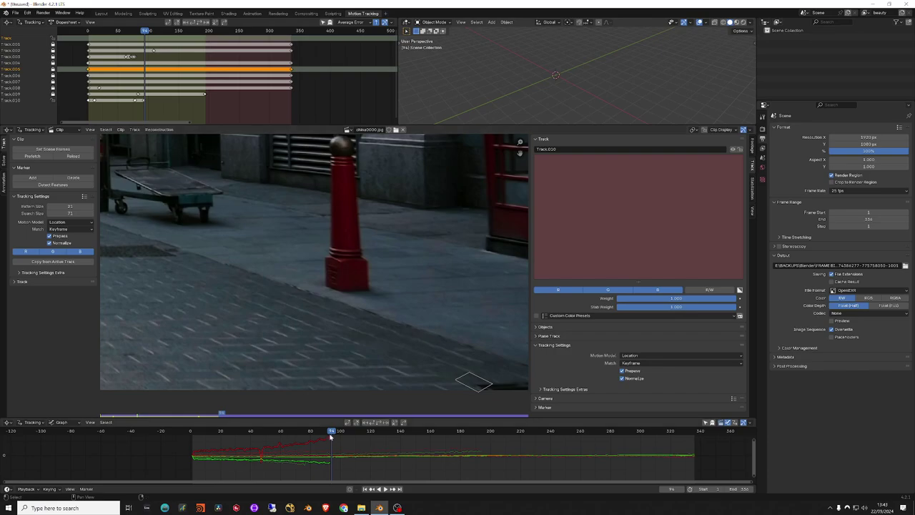
{"action": "mouse_move", "coordinate": [363, 449]}
{"action": "left_mouse_down"}
{"action": "mouse_move", "coordinate": [279, 442]}
{"action": "mouse_move", "coordinate": [259, 346]}
{"action": "mouse_move", "coordinate": [286, 433]}
{"action": "mouse_move", "coordinate": [245, 260]}
{"action": "left_mouse_up"}
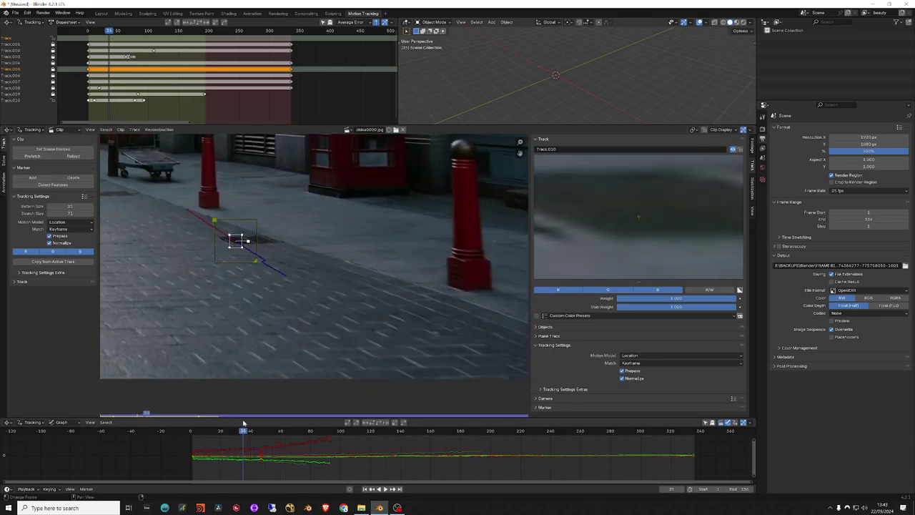
Step: Replace the pavement marker with a new one tracked to the clip's end, then check frame 185
{"action": "left_click", "coordinate": [237, 240]}
{"action": "key", "text": "Delete"}
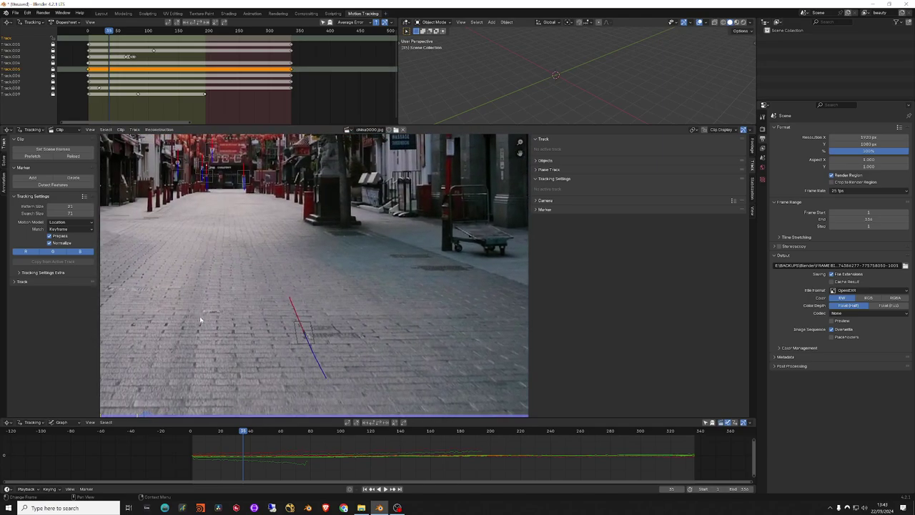
{"action": "left_click", "coordinate": [344, 239], "text": "ctrl"}
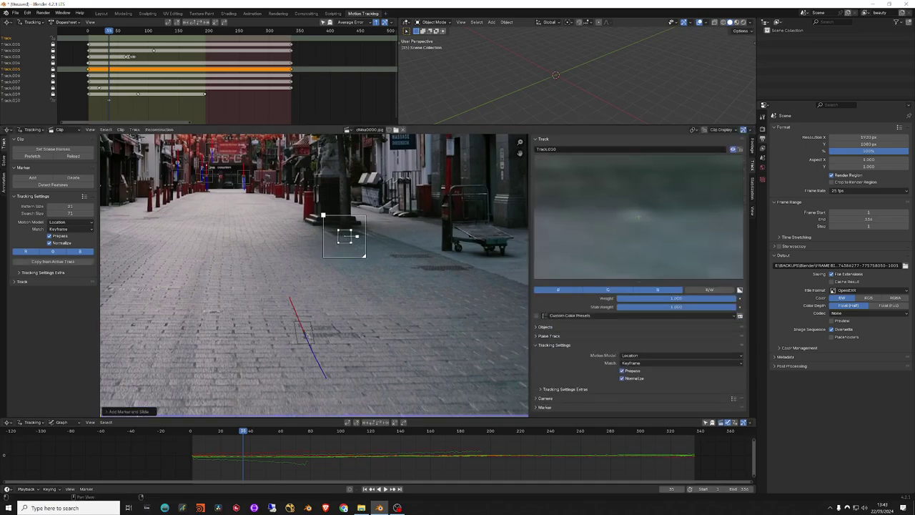
{"action": "left_click", "coordinate": [379, 423]}
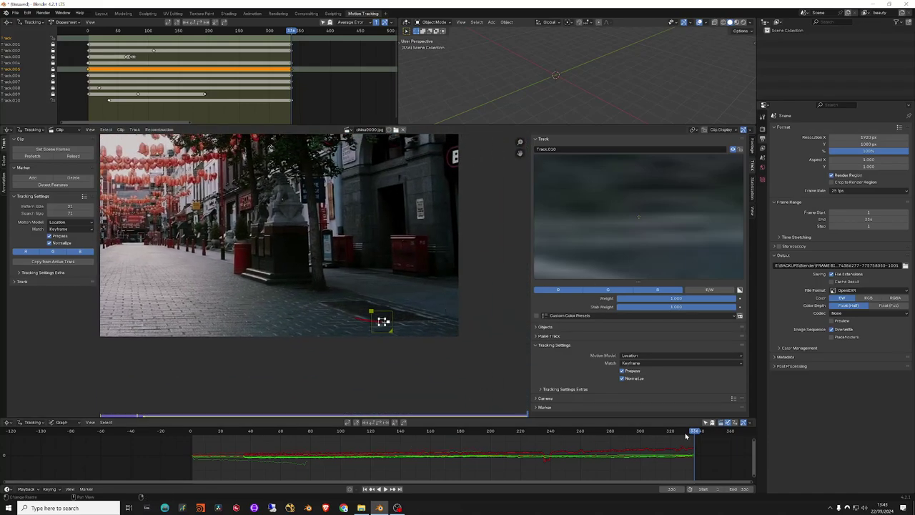
{"action": "mouse_move", "coordinate": [684, 434]}
{"action": "left_mouse_down"}
{"action": "mouse_move", "coordinate": [307, 436]}
{"action": "mouse_move", "coordinate": [410, 436]}
{"action": "left_mouse_up"}
Step: Delete the old ground track and track a new mid-street marker forward until it is lost
{"action": "key", "text": "x"}
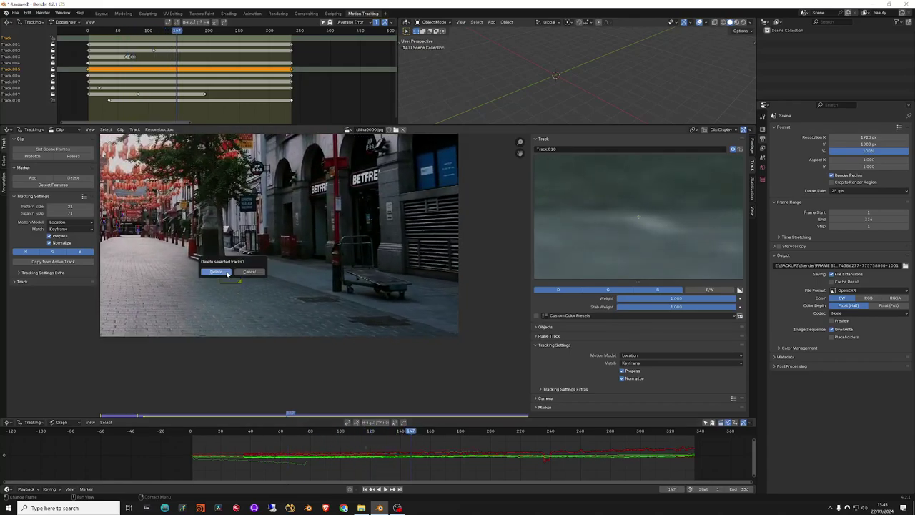
{"action": "left_click", "coordinate": [228, 274]}
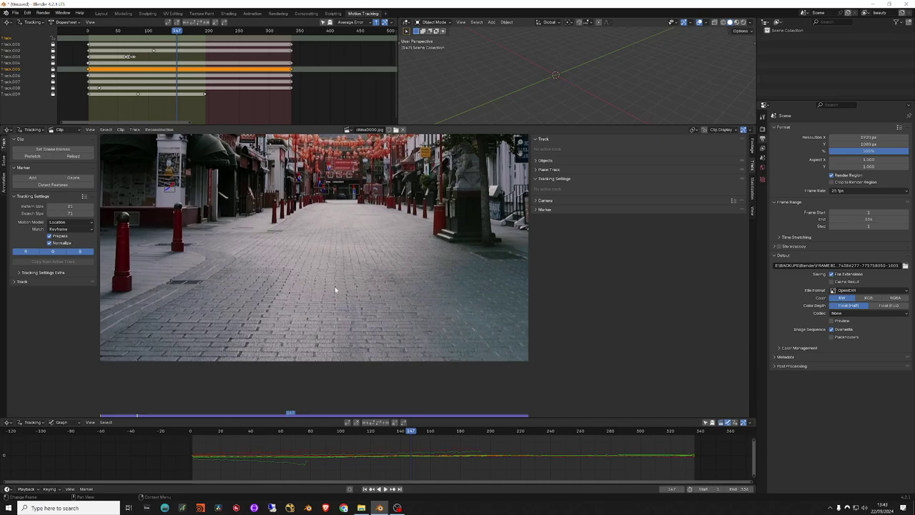
{"action": "left_click", "coordinate": [335, 286], "text": "ctrl"}
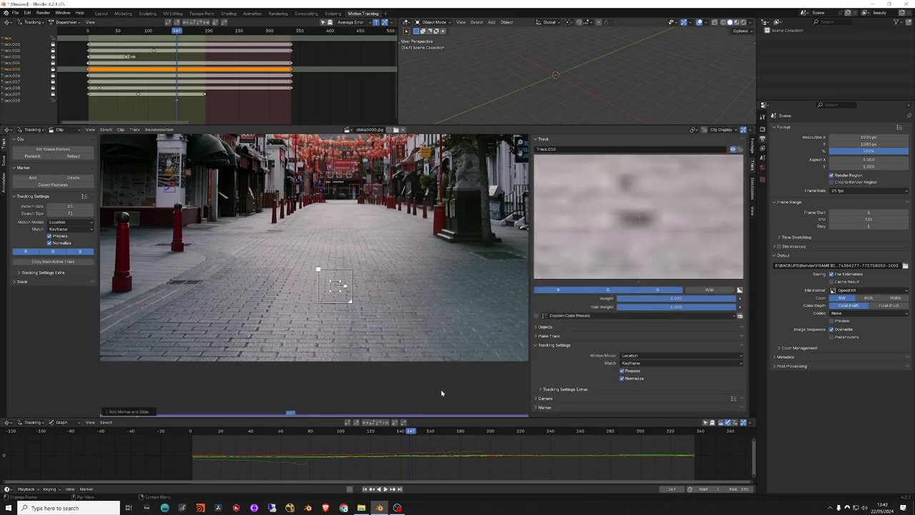
{"action": "key", "text": "ctrl+t"}
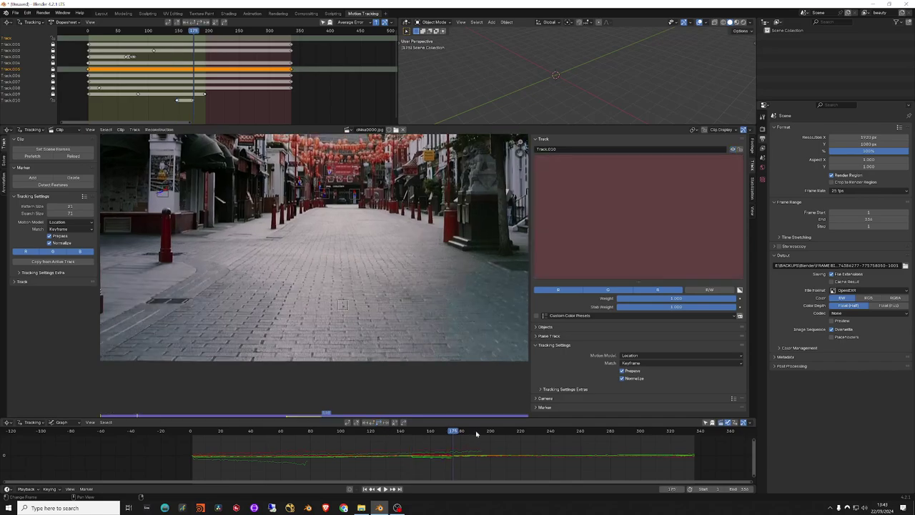
Step: Enlarge the new marker's pattern at its last good frame and track on to about frame 205
{"action": "key", "text": "Left"}
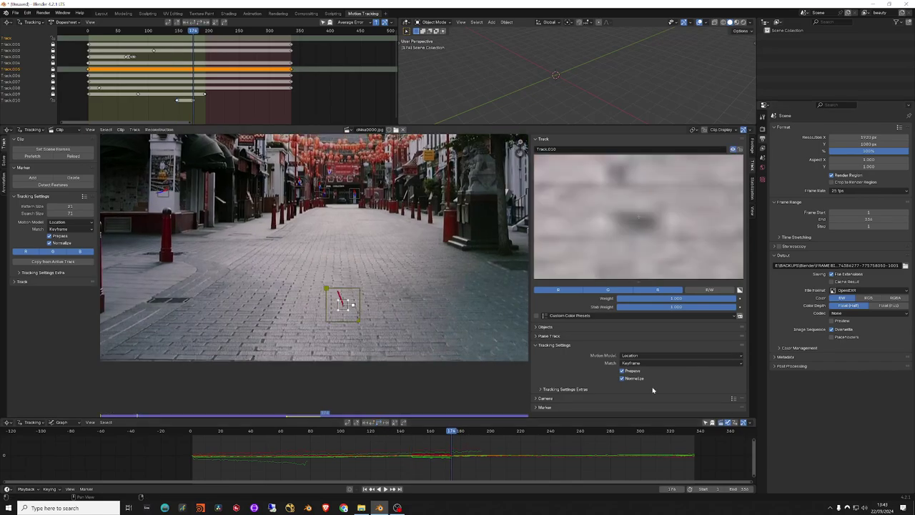
{"action": "left_click_drag", "start_coordinate": [360, 324], "coordinate": [365, 327]}
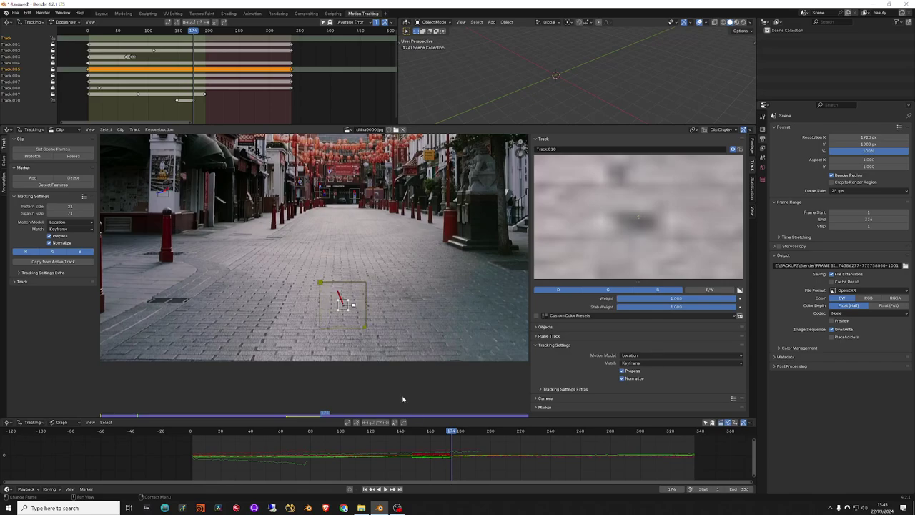
{"action": "key", "text": "ctrl+t"}
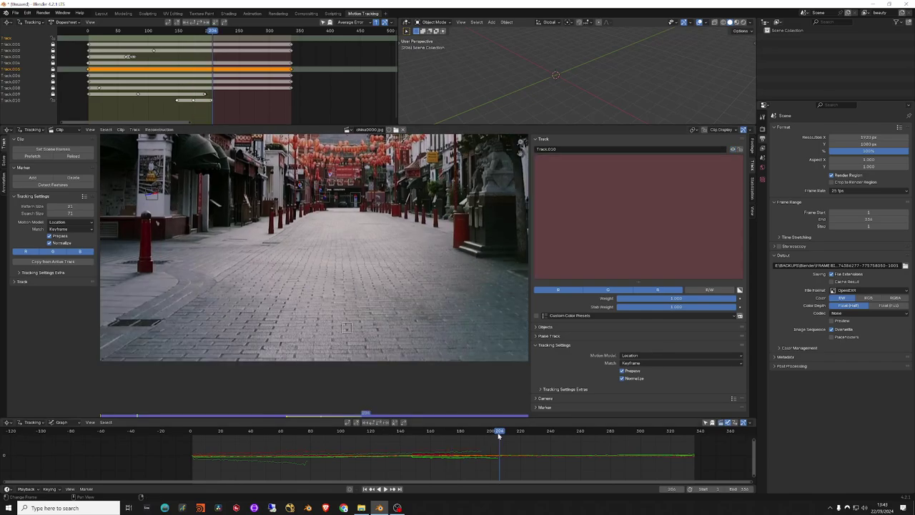
{"action": "mouse_move", "coordinate": [499, 434]}
{"action": "left_mouse_down"}
{"action": "mouse_move", "coordinate": [462, 434]}
{"action": "mouse_move", "coordinate": [512, 433]}
{"action": "mouse_move", "coordinate": [498, 433]}
{"action": "left_mouse_up"}
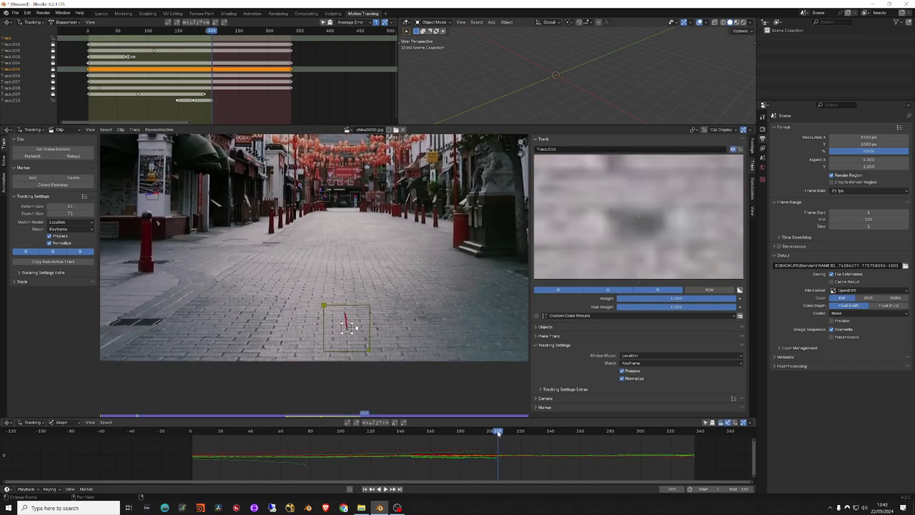
{"action": "scroll", "coordinate": [384, 343], "scroll_direction": "up", "scroll_amount": 1}
Step: Nudge Track.010 back onto its paving feature and move to frame 230
{"action": "scroll", "coordinate": [388, 333], "scroll_direction": "up", "scroll_amount": 1}
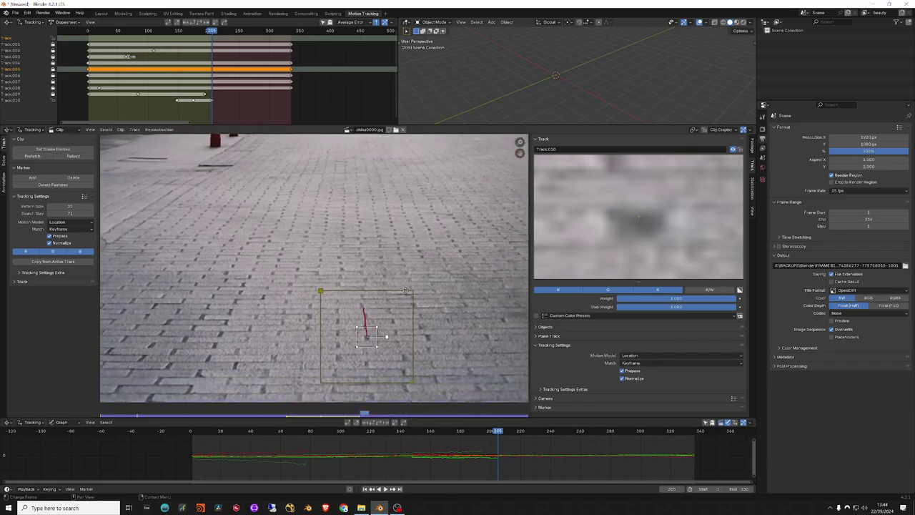
{"action": "scroll", "coordinate": [386, 318], "scroll_direction": "up", "scroll_amount": 1}
{"action": "left_click_drag", "start_coordinate": [382, 321], "coordinate": [377, 322]}
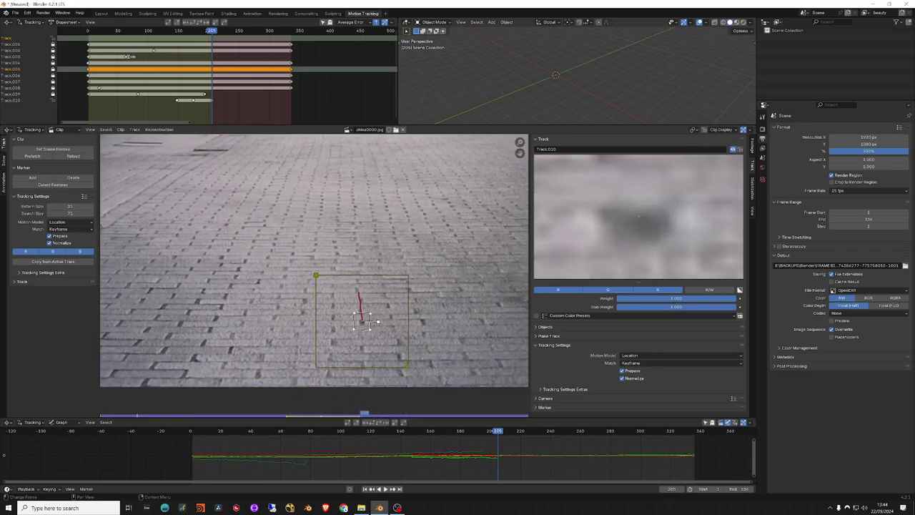
{"action": "key", "text": "Up"}
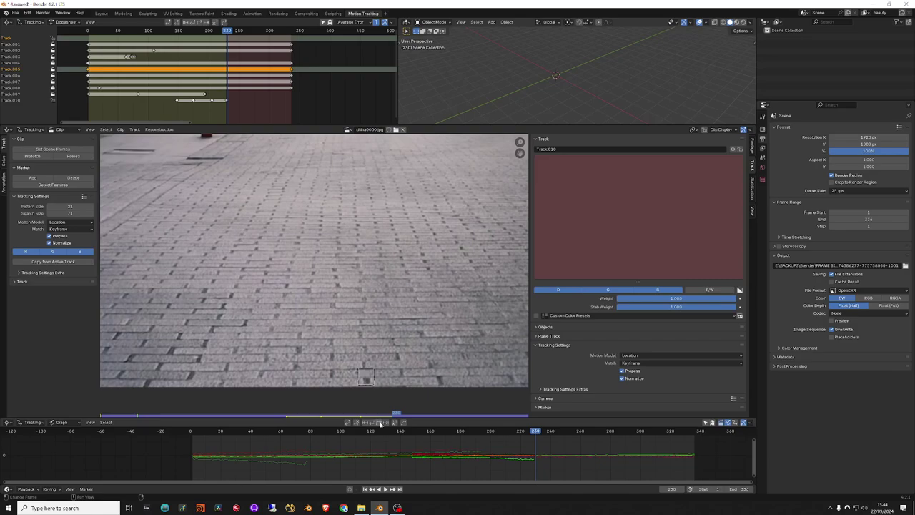
{"action": "middle_click_drag", "start_coordinate": [383, 384], "coordinate": [345, 278]}
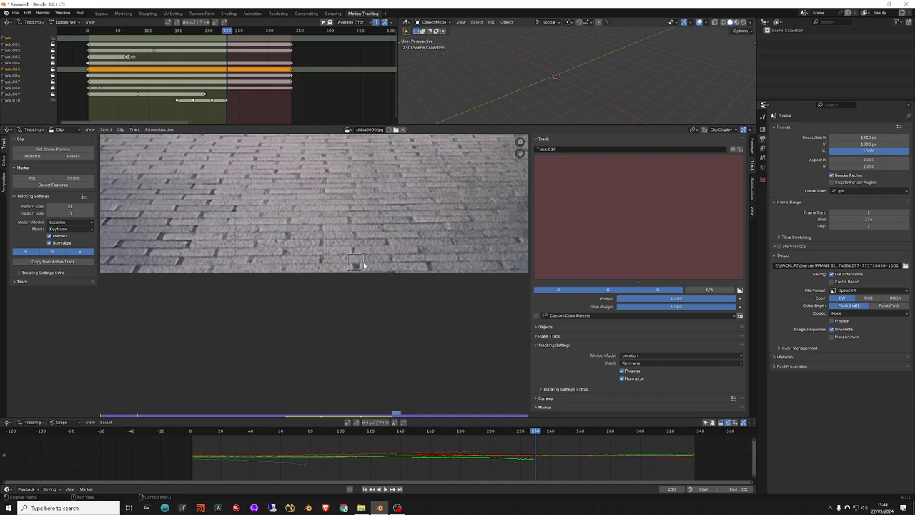
Step: Shrink Track.010's search area around frames 229–230, re-align the marker, and review back to frame 184
{"action": "key", "text": "Left"}
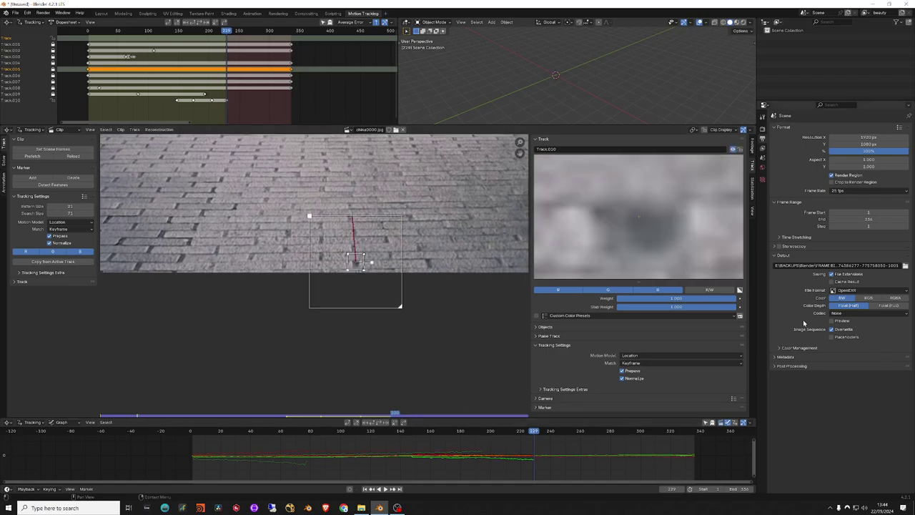
{"action": "left_click_drag", "start_coordinate": [401, 311], "coordinate": [382, 288]}
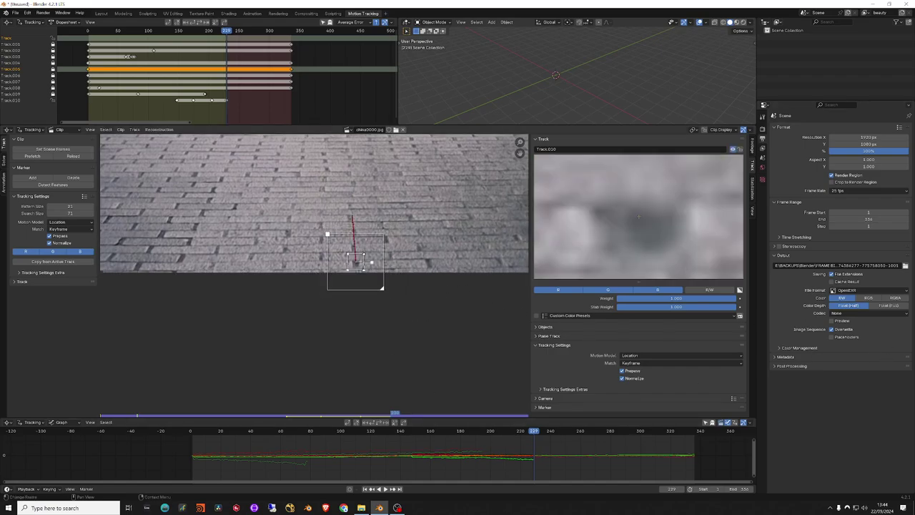
{"action": "key", "text": "Right"}
{"action": "key", "text": "Right"}
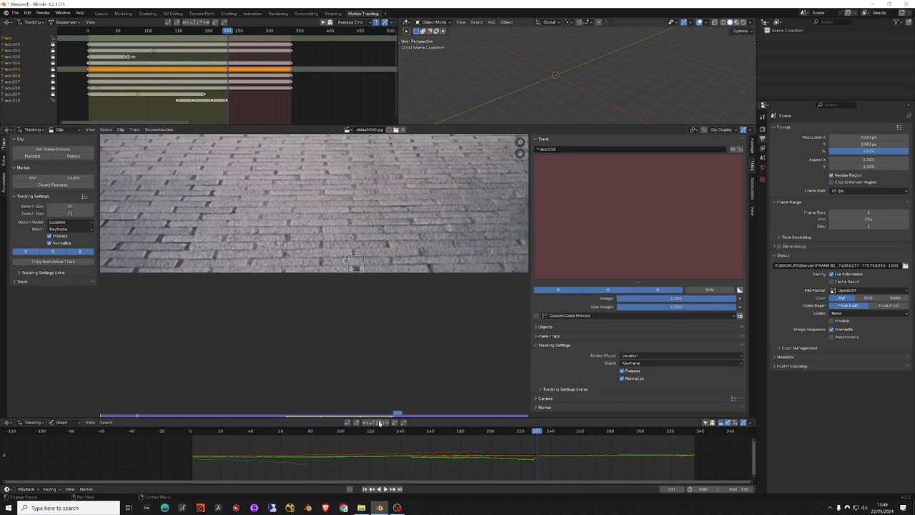
{"action": "key", "text": "Left"}
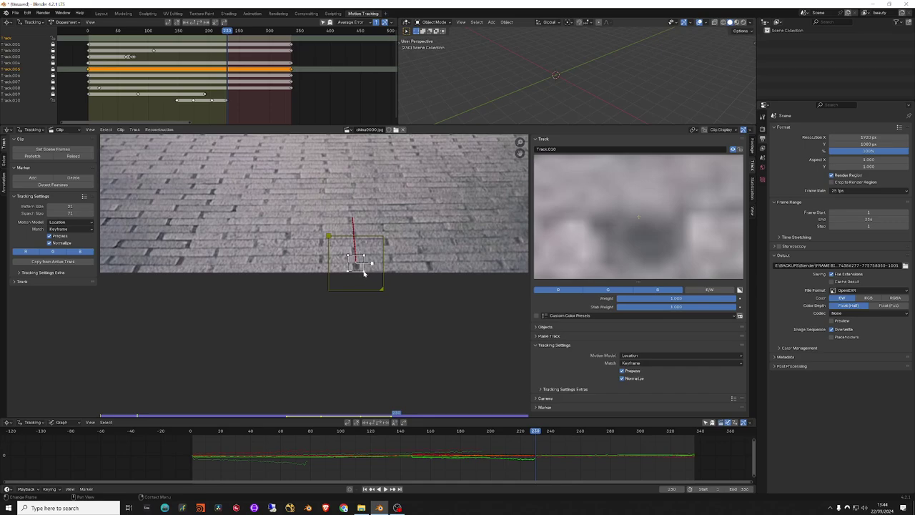
{"action": "left_click_drag", "start_coordinate": [374, 265], "coordinate": [370, 264]}
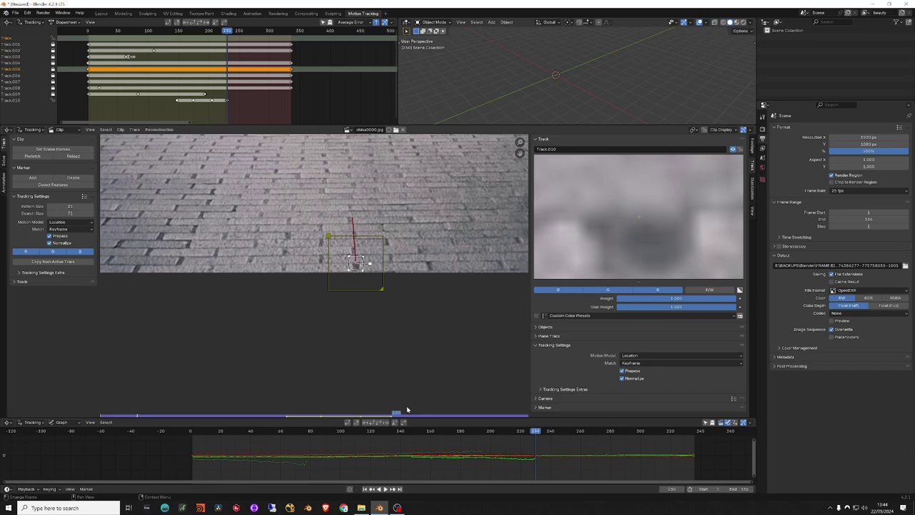
{"action": "left_click", "coordinate": [379, 424]}
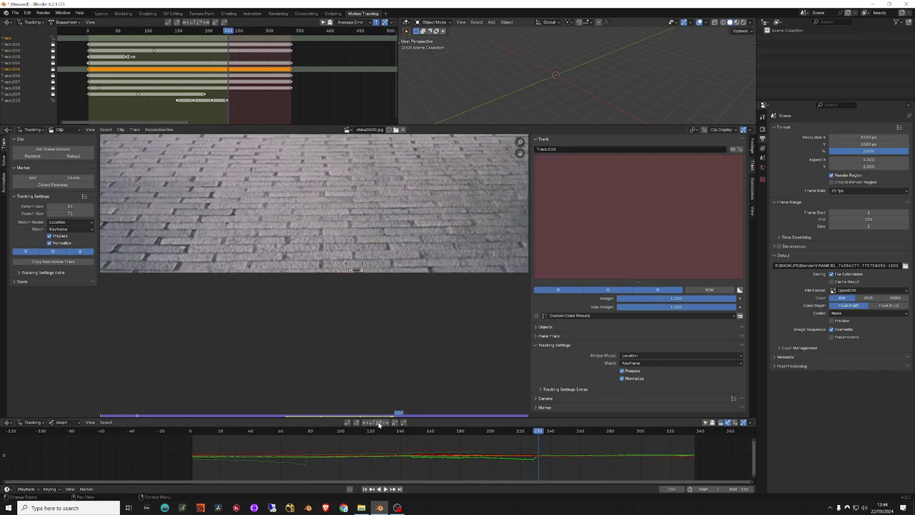
{"action": "left_click", "coordinate": [536, 433]}
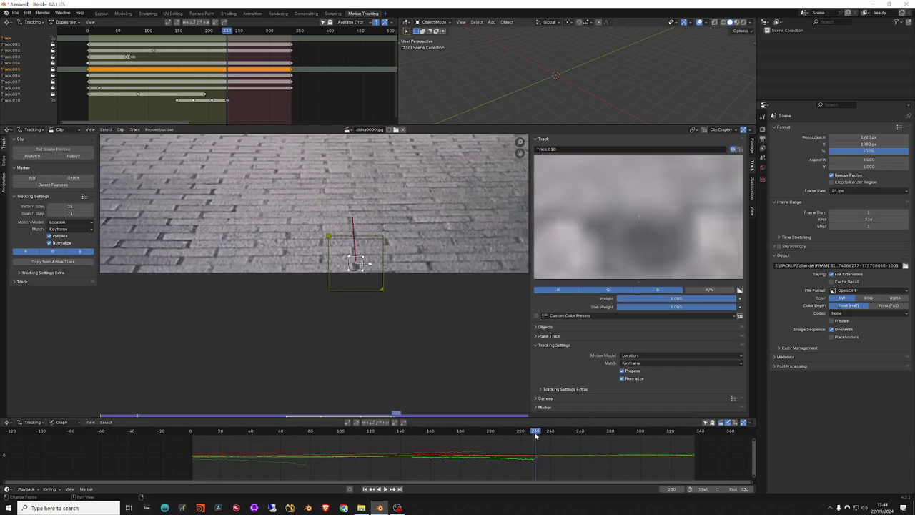
{"action": "left_click_drag", "start_coordinate": [536, 433], "coordinate": [413, 435]}
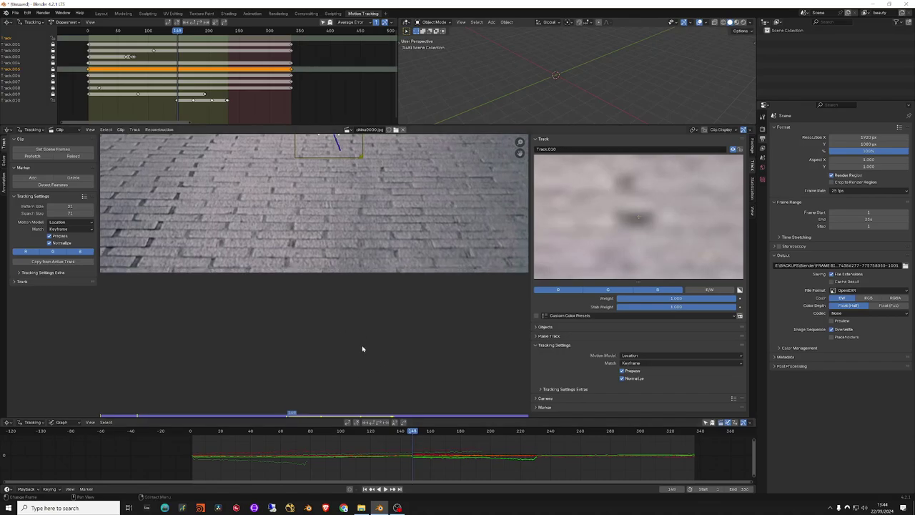
Step: At frame 146, switch Track.010's motion model from Location to Perspective
{"action": "scroll", "coordinate": [364, 347], "scroll_direction": "down", "scroll_amount": 1}
{"action": "scroll", "coordinate": [348, 297], "scroll_direction": "down", "scroll_amount": 3}
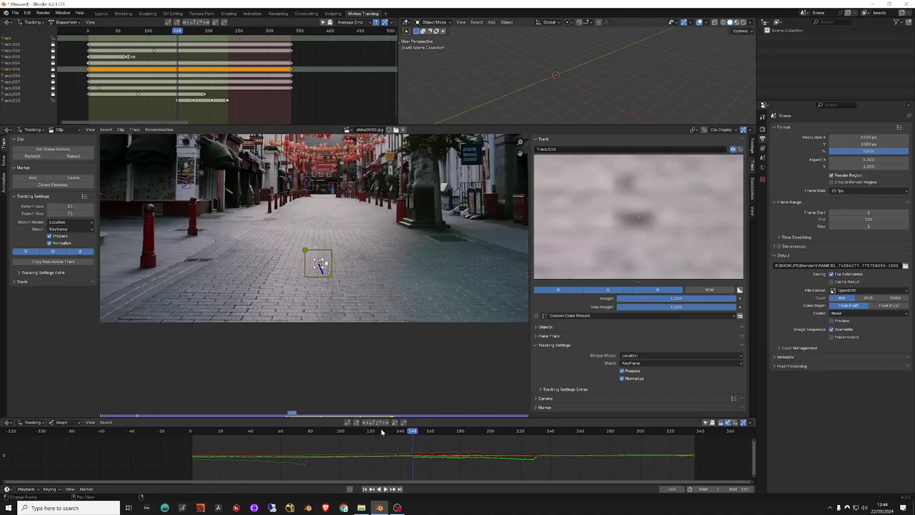
{"action": "key", "text": "Left"}
{"action": "key", "text": "Left"}
{"action": "key", "text": "Left"}
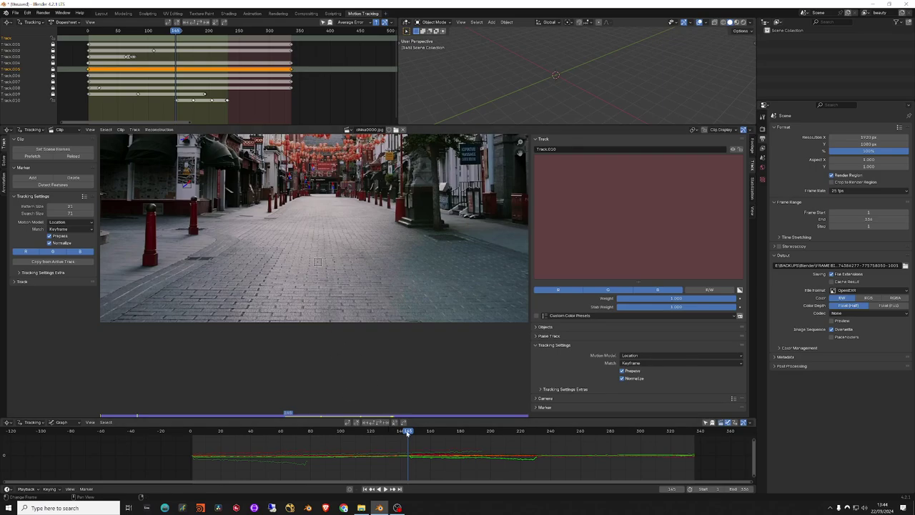
{"action": "key", "text": "Right"}
{"action": "key", "text": "Right"}
{"action": "left_click_drag", "start_coordinate": [410, 432], "coordinate": [410, 433]}
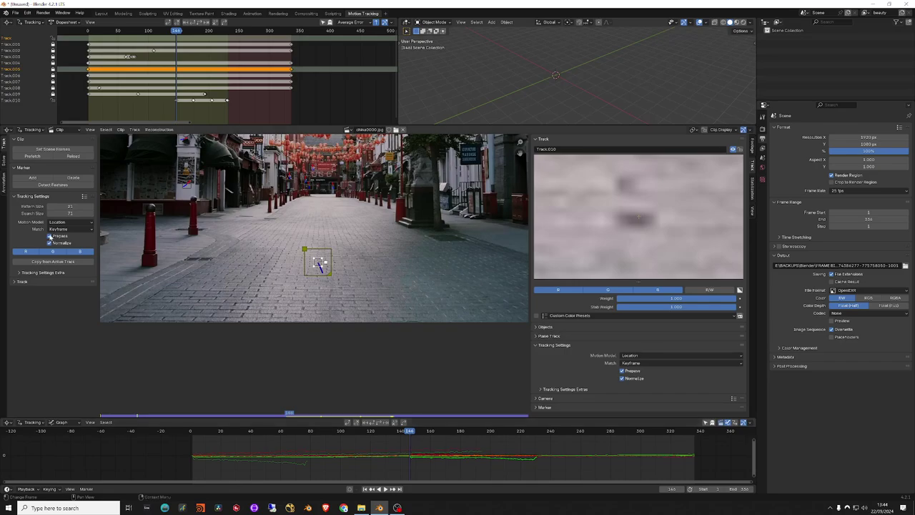
{"action": "left_click", "coordinate": [629, 355]}
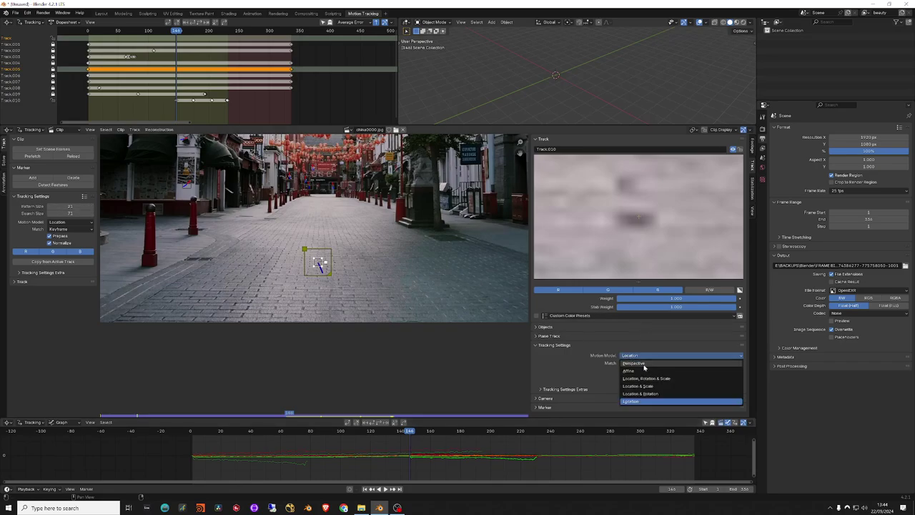
{"action": "left_click", "coordinate": [633, 363]}
{"action": "left_click", "coordinate": [289, 432]}
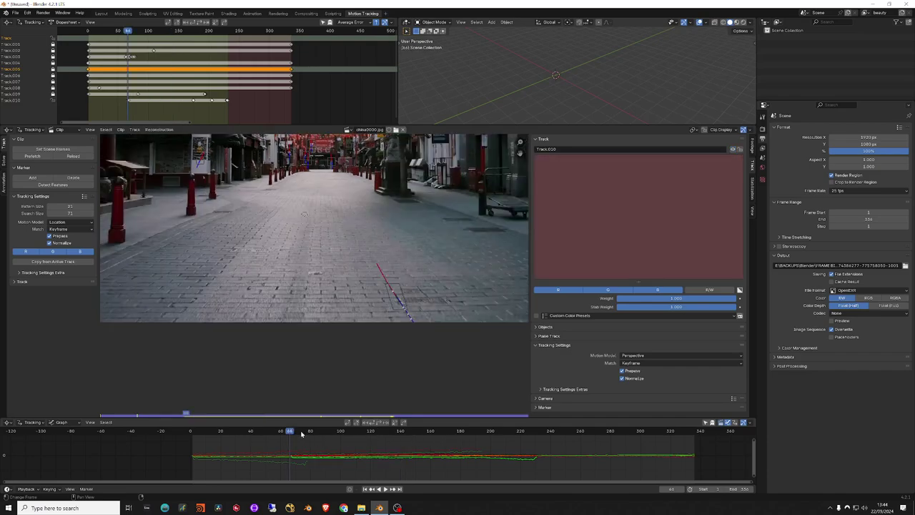
Step: Scrub the clip to inspect Track.010's marker around frames 71 to 116, nudging its position
{"action": "mouse_move", "coordinate": [301, 434]}
{"action": "left_mouse_down"}
{"action": "mouse_move", "coordinate": [328, 432]}
{"action": "mouse_move", "coordinate": [296, 414]}
{"action": "left_mouse_up"}
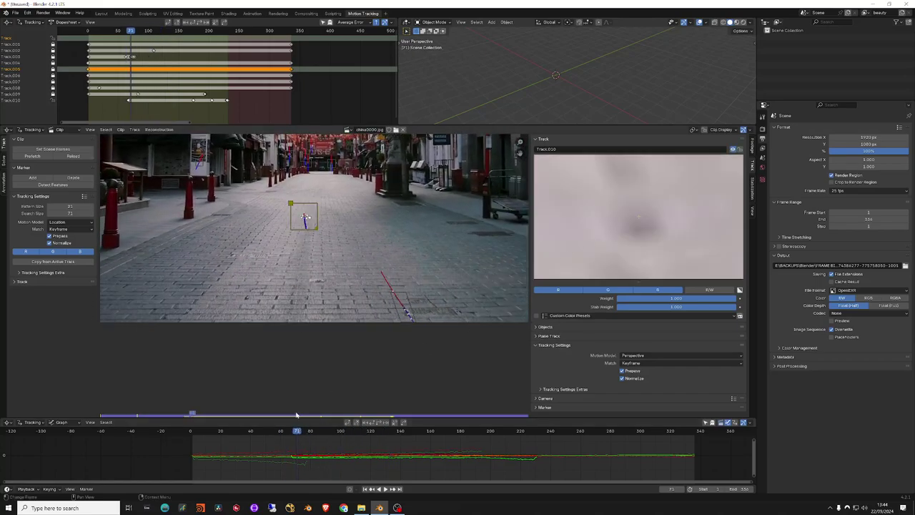
{"action": "mouse_move", "coordinate": [295, 432]}
{"action": "left_mouse_down"}
{"action": "mouse_move", "coordinate": [304, 432]}
{"action": "mouse_move", "coordinate": [293, 432]}
{"action": "left_mouse_up"}
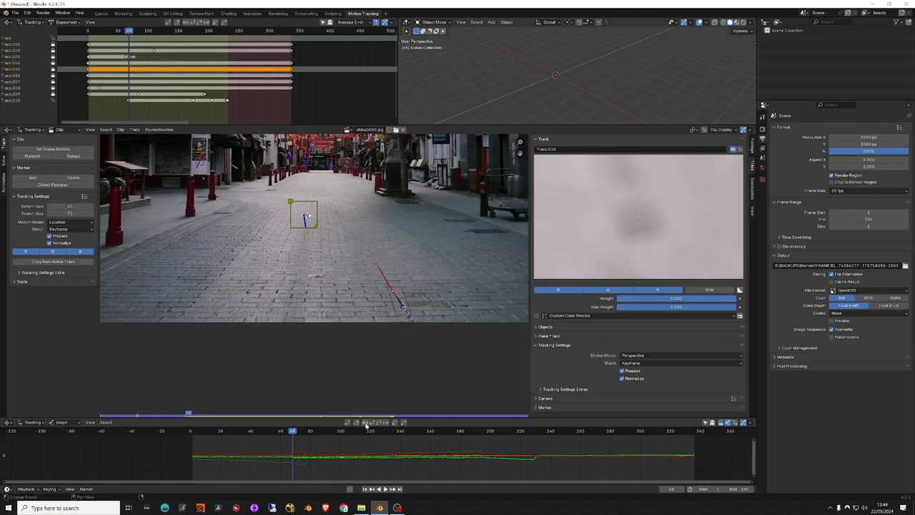
{"action": "scroll", "coordinate": [316, 226], "scroll_direction": "up", "scroll_amount": 4}
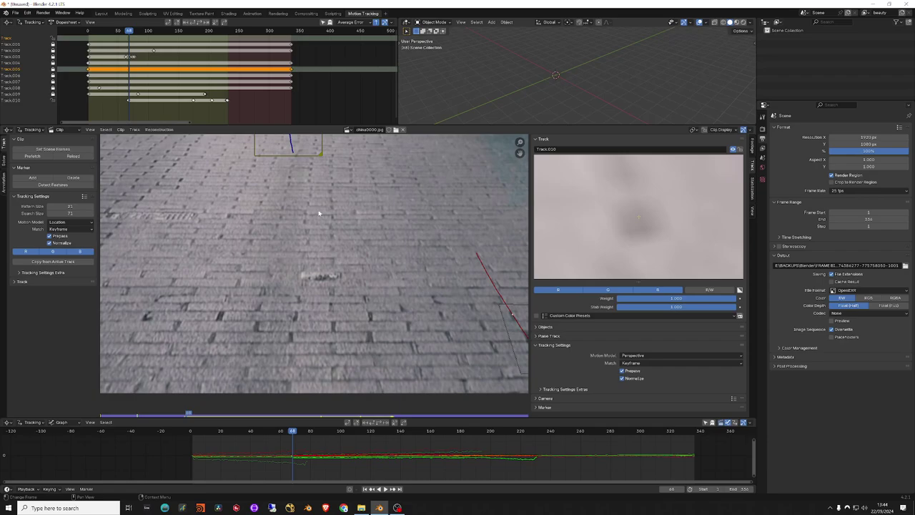
{"action": "middle_click_drag", "start_coordinate": [319, 213], "coordinate": [336, 304]}
{"action": "key", "text": "g"}
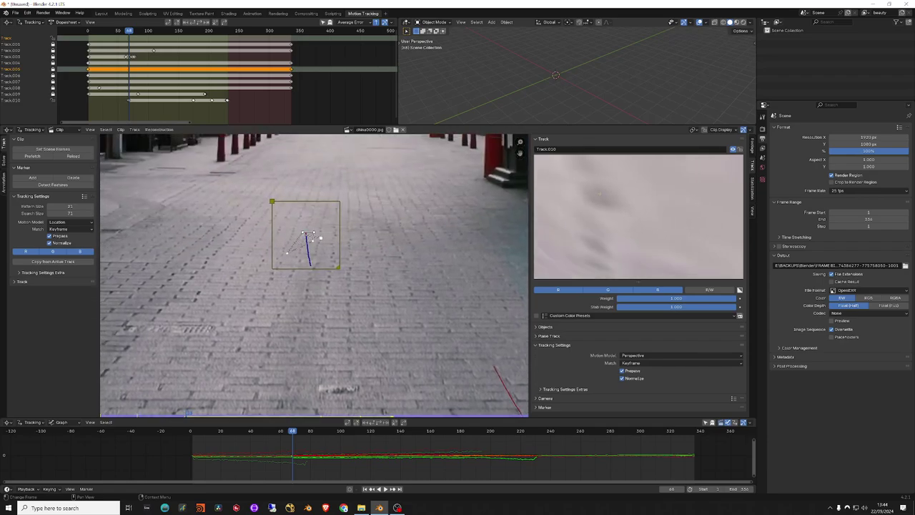
{"action": "key", "text": "f"}
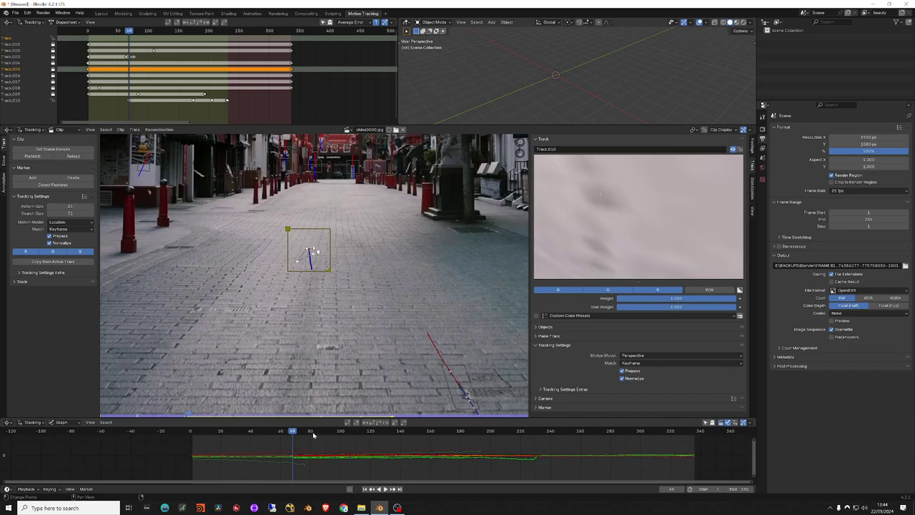
{"action": "mouse_move", "coordinate": [311, 433]}
{"action": "left_mouse_down"}
{"action": "mouse_move", "coordinate": [431, 440]}
{"action": "mouse_move", "coordinate": [286, 441]}
{"action": "mouse_move", "coordinate": [316, 440]}
{"action": "left_mouse_up"}
Step: Delete Track.010 so only Track through Track.009 remain, then zoom the footage out
{"action": "key", "text": "x"}
{"action": "left_click", "coordinate": [318, 273]}
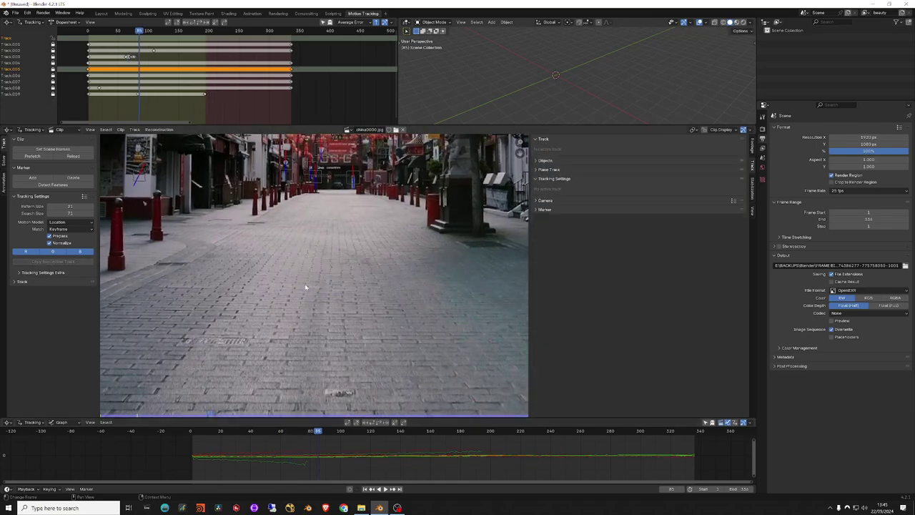
{"action": "middle_click_drag", "start_coordinate": [329, 393], "coordinate": [329, 313]}
{"action": "scroll", "coordinate": [185, 187], "scroll_direction": "down", "scroll_amount": 2}
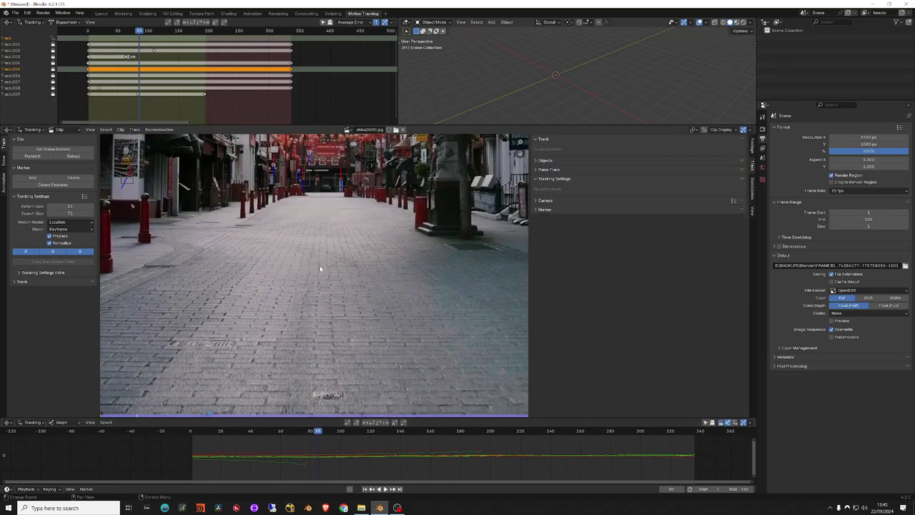
{"action": "scroll", "coordinate": [184, 188], "scroll_direction": "down", "scroll_amount": 2}
Step: Scrub back to frame 0 and zoom in on the left side of the street
{"action": "left_click_drag", "start_coordinate": [248, 436], "coordinate": [190, 435]}
{"action": "scroll", "coordinate": [258, 283], "scroll_direction": "up", "scroll_amount": 2}
{"action": "scroll", "coordinate": [258, 283], "scroll_direction": "down", "scroll_amount": 2}
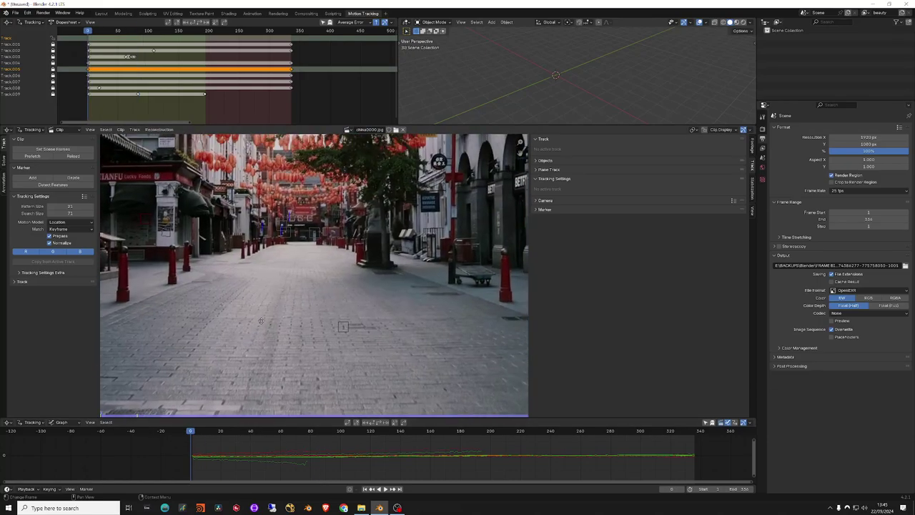
{"action": "middle_click_drag", "start_coordinate": [227, 282], "coordinate": [301, 298]}
{"action": "scroll", "coordinate": [271, 306], "scroll_direction": "up", "scroll_amount": 2}
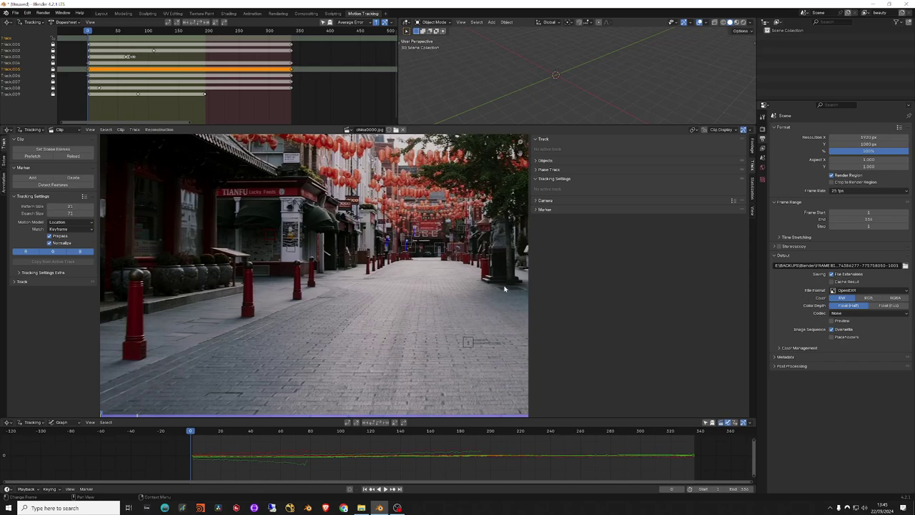
Step: Add a new marker on the street, shrink its pattern area at frame 266 and track it forward
{"action": "middle_click_drag", "start_coordinate": [504, 258], "coordinate": [427, 299]}
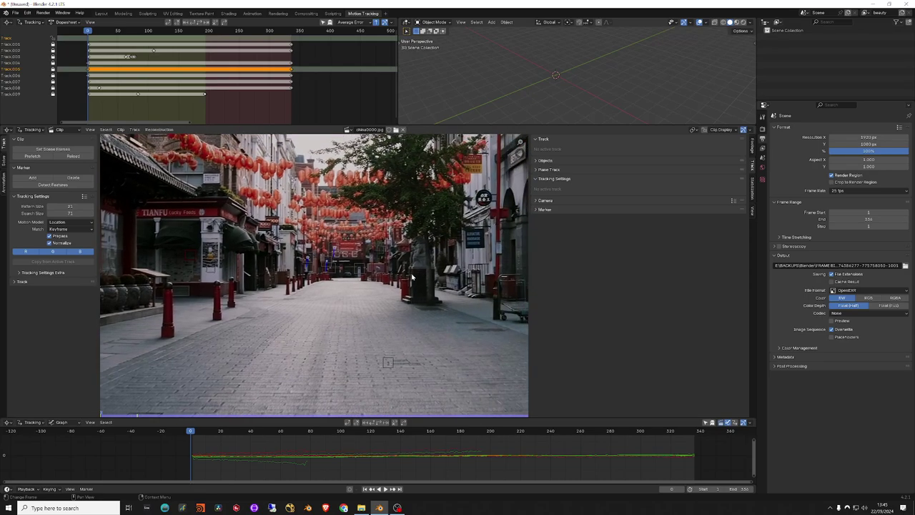
{"action": "left_click", "coordinate": [421, 254], "text": "ctrl"}
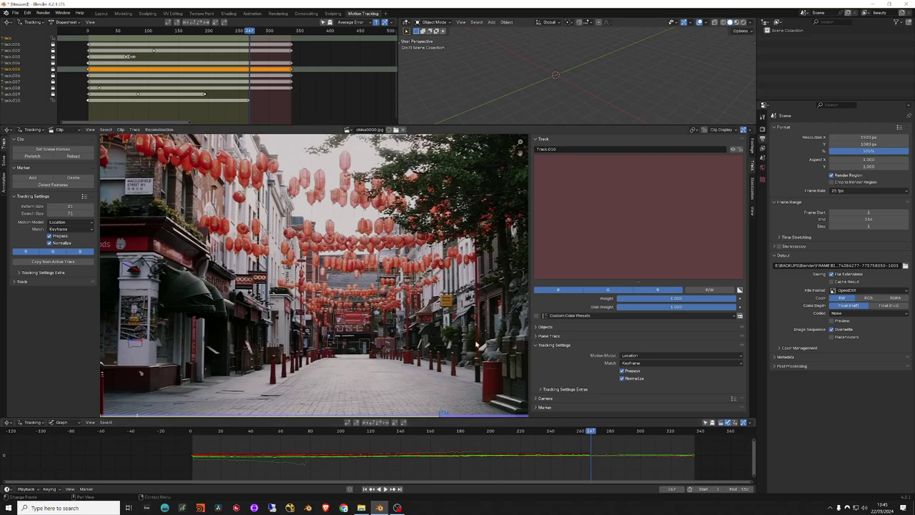
{"action": "left_click", "coordinate": [565, 431]}
{"action": "key", "text": "Right"}
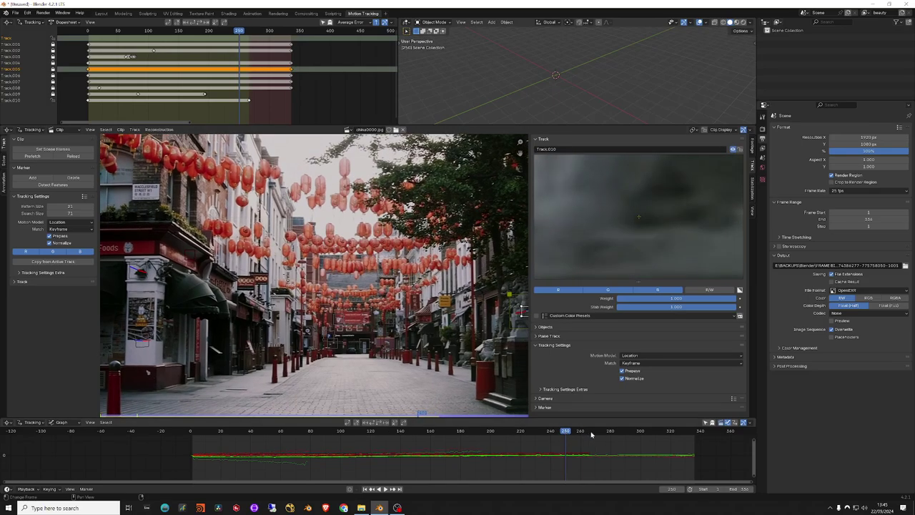
{"action": "left_click_drag", "start_coordinate": [568, 432], "coordinate": [590, 432]}
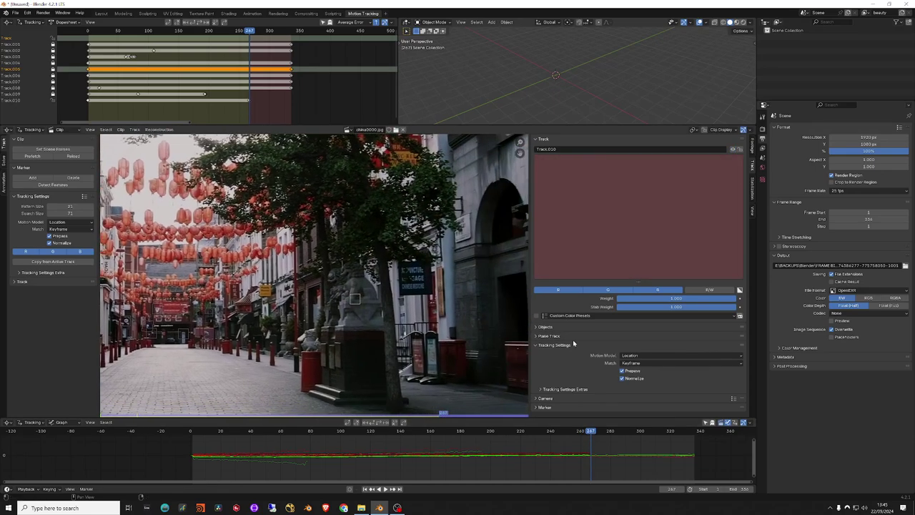
{"action": "key", "text": "Left"}
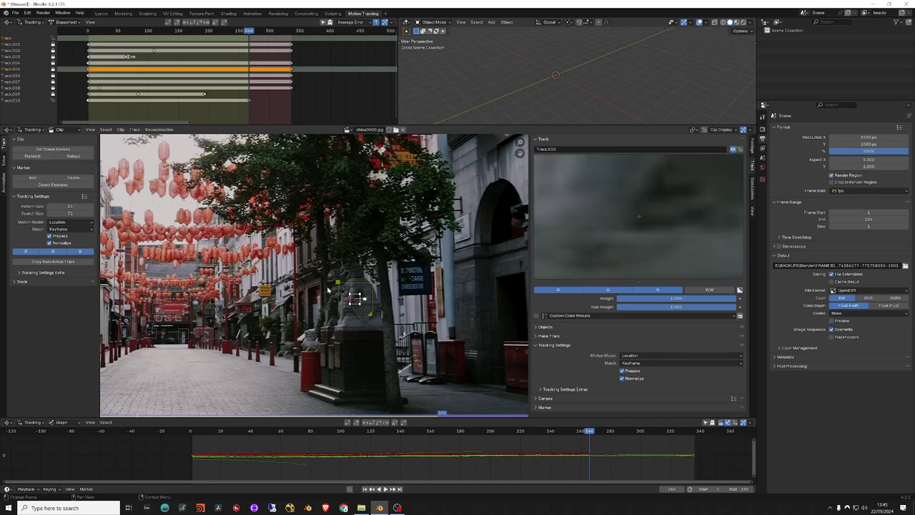
{"action": "scroll", "coordinate": [408, 328], "scroll_direction": "up", "scroll_amount": 4}
{"action": "left_click_drag", "start_coordinate": [380, 310], "coordinate": [371, 311]}
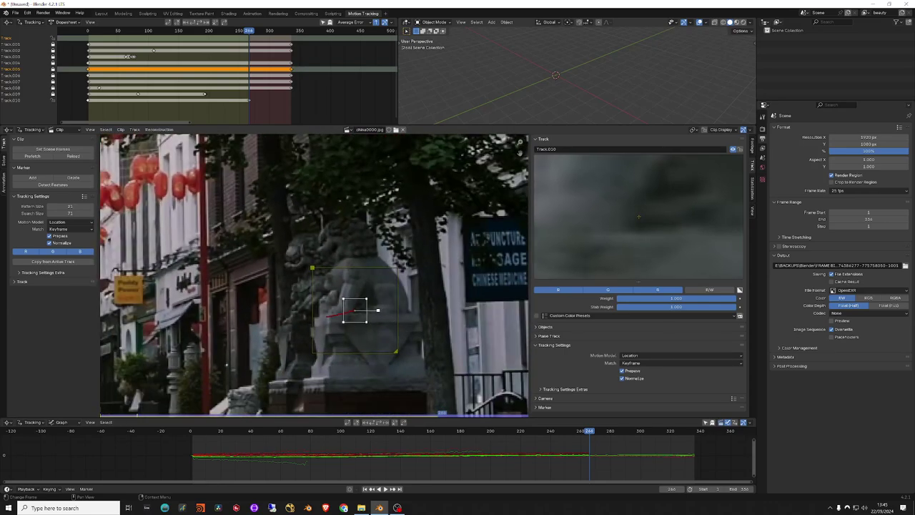
{"action": "left_click", "coordinate": [381, 422]}
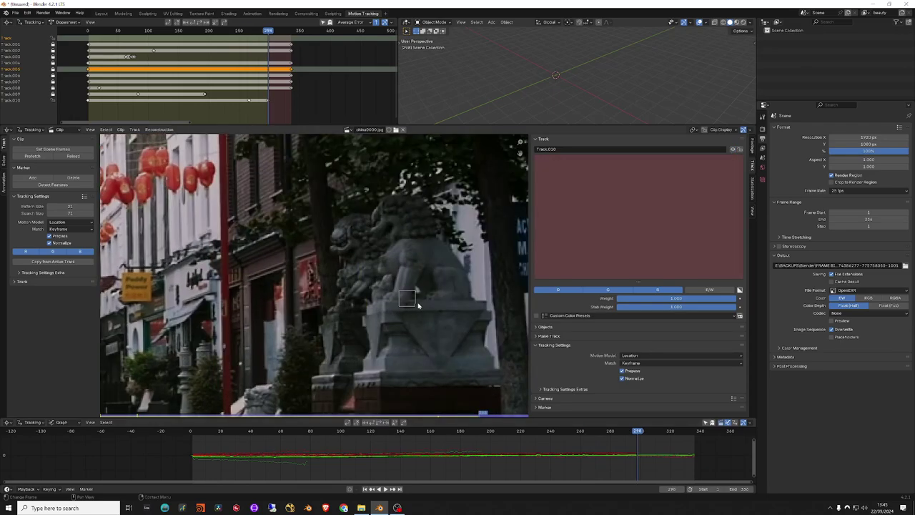
Step: Review the new track from the last frame, 336, back to around frames 46–55
{"action": "key", "text": "Left"}
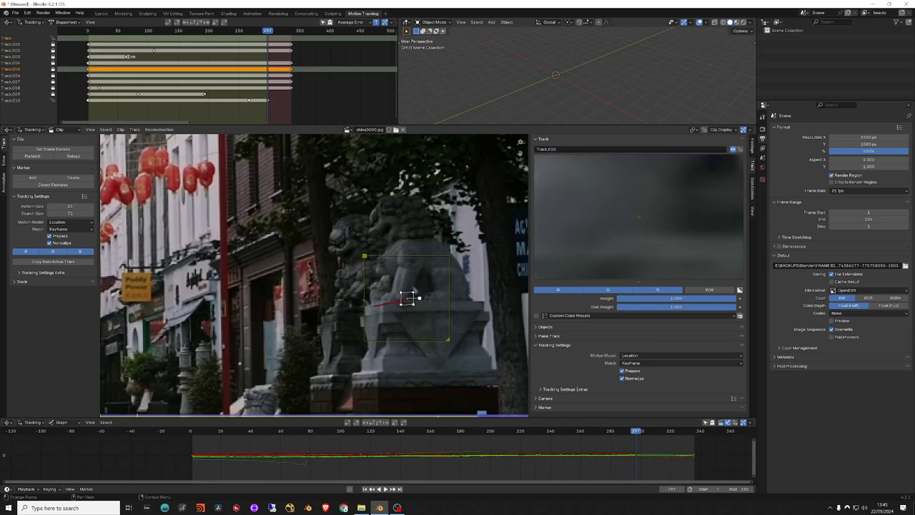
{"action": "key", "text": "Left"}
{"action": "key", "text": "Down"}
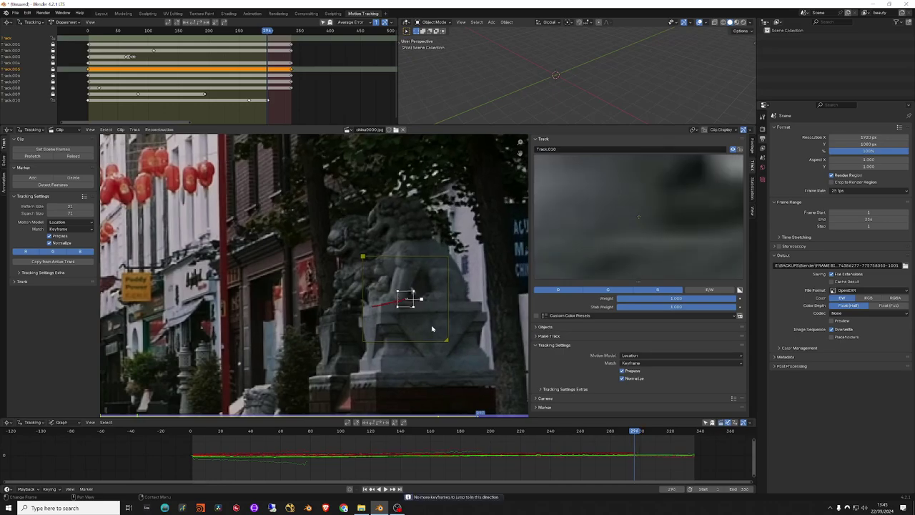
{"action": "key", "text": "Right"}
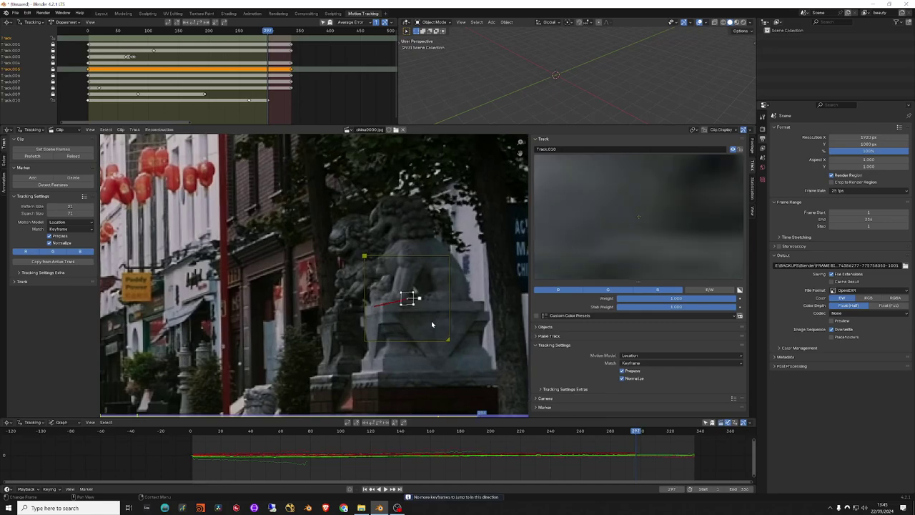
{"action": "key", "text": "shift+Right"}
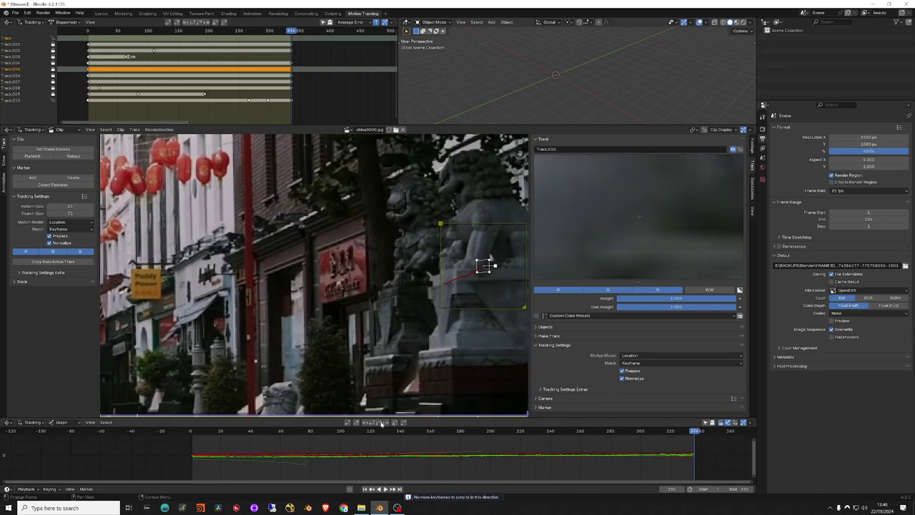
{"action": "mouse_move", "coordinate": [646, 431]}
{"action": "left_mouse_down"}
{"action": "mouse_move", "coordinate": [454, 413]}
{"action": "mouse_move", "coordinate": [244, 411]}
{"action": "left_mouse_up"}
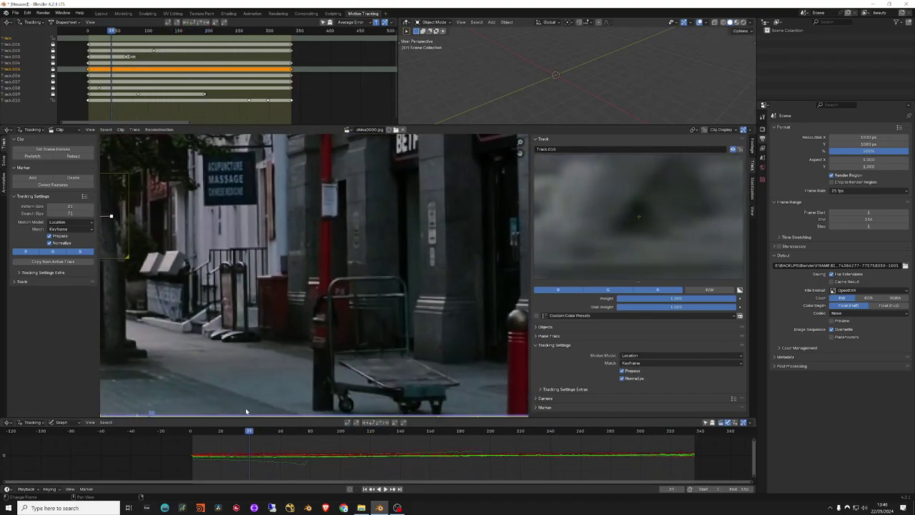
{"action": "left_click_drag", "start_coordinate": [244, 411], "coordinate": [262, 412]}
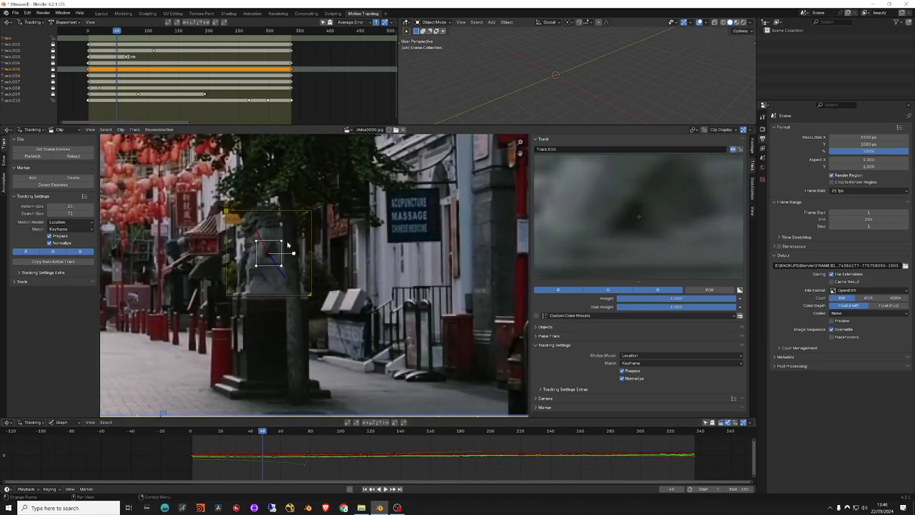
{"action": "scroll", "coordinate": [278, 254], "scroll_direction": "up", "scroll_amount": 3}
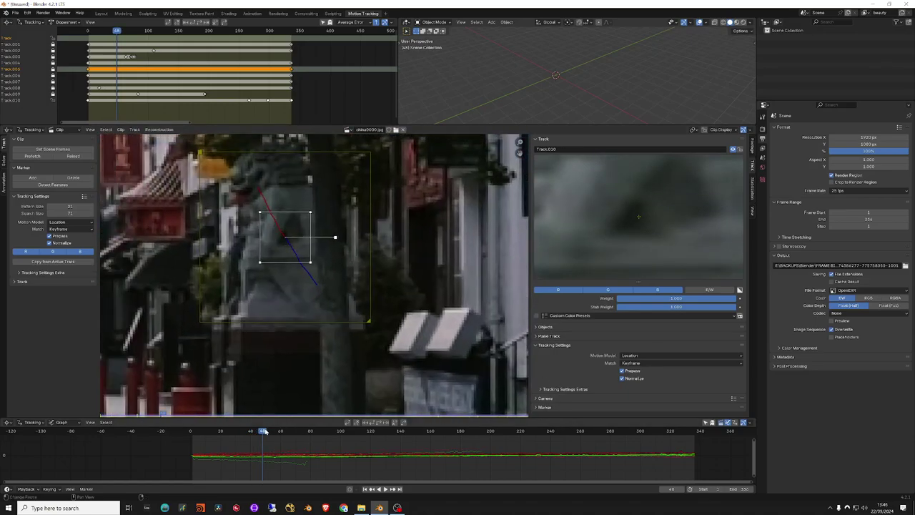
{"action": "left_click", "coordinate": [272, 431]}
{"action": "left_click_drag", "start_coordinate": [272, 430], "coordinate": [272, 431]}
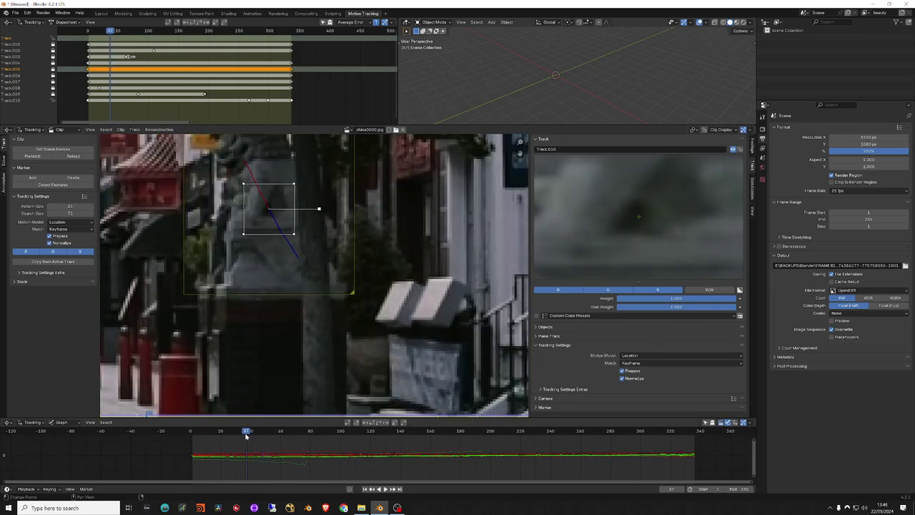
Step: Delete the failed Track.010, then add a pavement marker at frame 55 and track it forward
{"action": "key", "text": "x"}
{"action": "left_click", "coordinate": [306, 325]}
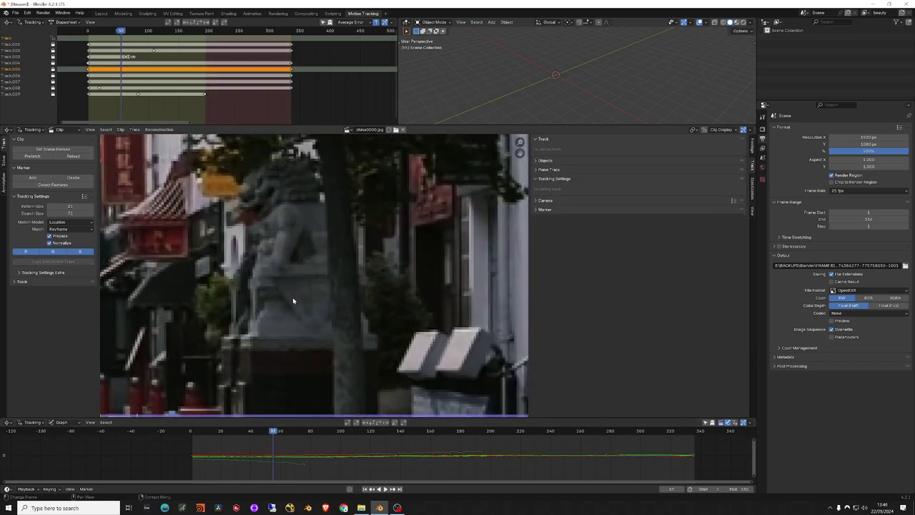
{"action": "scroll", "coordinate": [292, 297], "scroll_direction": "down", "scroll_amount": 3}
{"action": "middle_click_drag", "start_coordinate": [369, 300], "coordinate": [283, 321]}
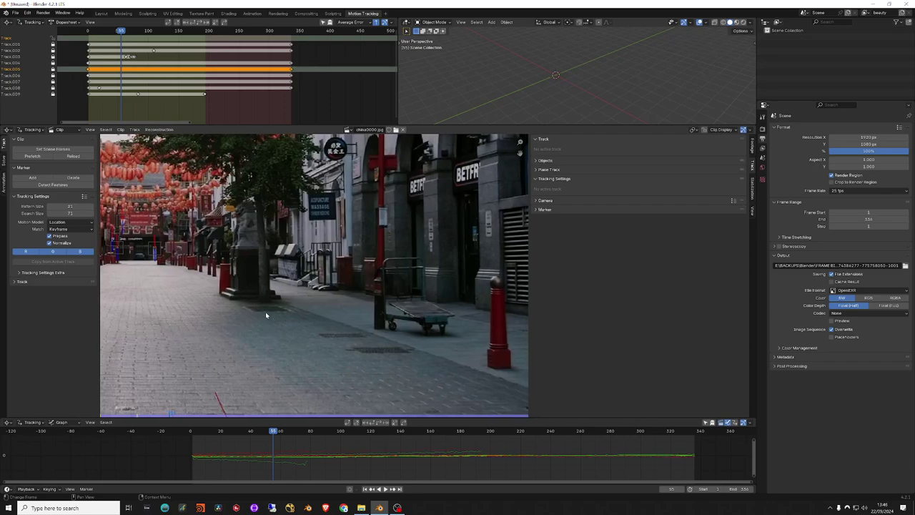
{"action": "left_click", "coordinate": [265, 312], "text": "ctrl"}
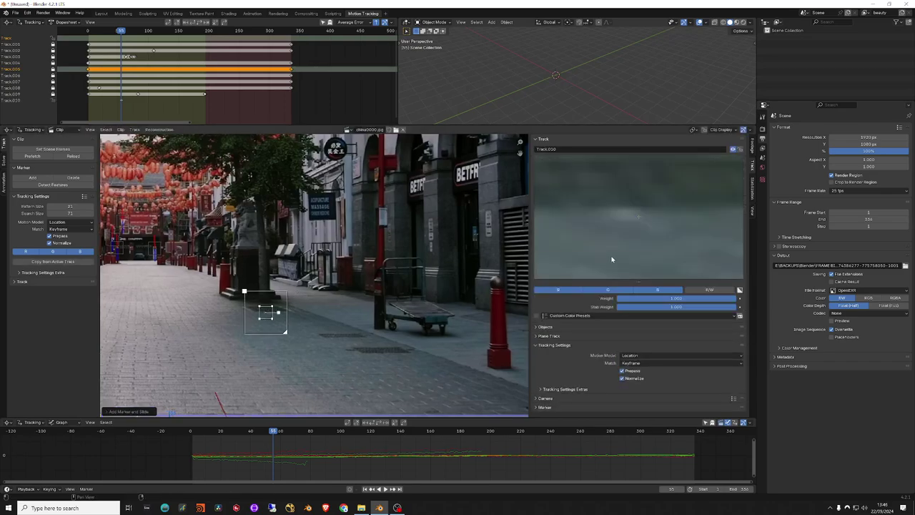
{"action": "left_click", "coordinate": [383, 423]}
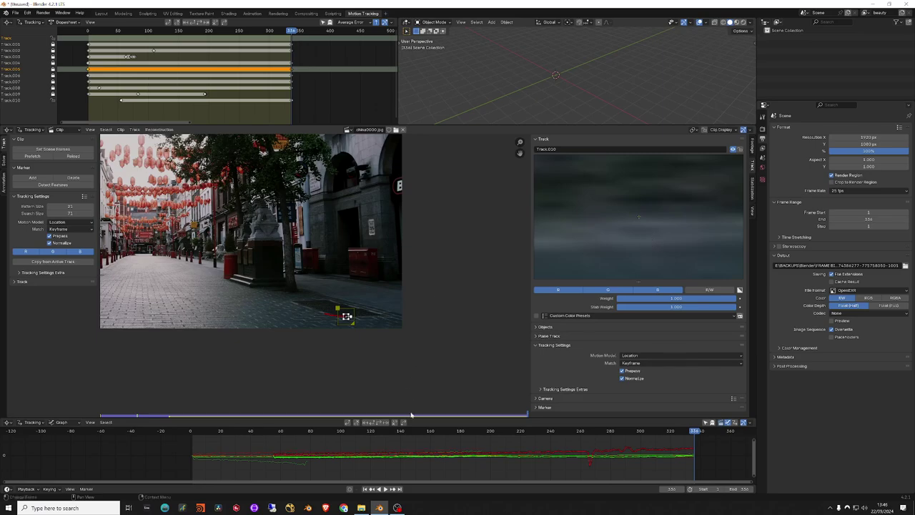
Step: Enlarge the pavement marker's search and pattern areas near frame 287 and retrack it to the end
{"action": "left_click_drag", "start_coordinate": [686, 437], "coordinate": [585, 432]}
{"action": "key", "text": "Left"}
{"action": "key", "text": "Left"}
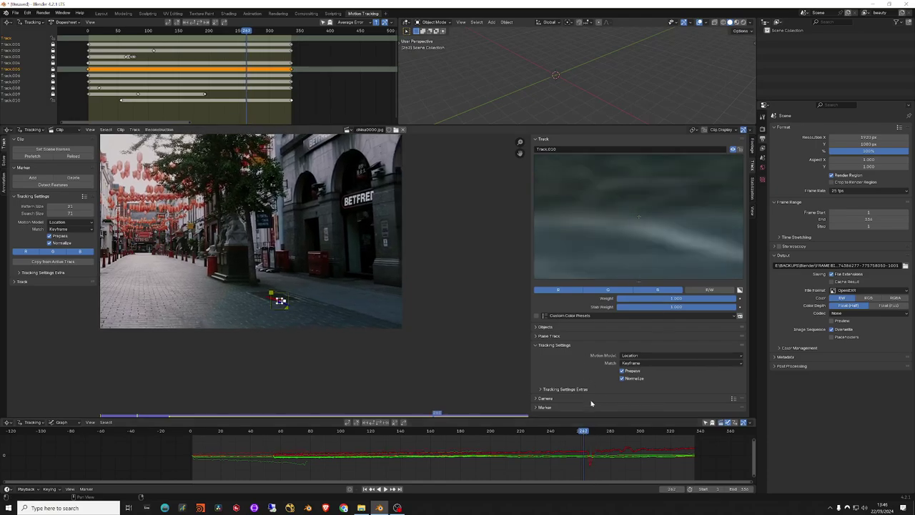
{"action": "key", "text": "Left"}
{"action": "key", "text": "Right"}
{"action": "key", "text": "Right"}
{"action": "key", "text": "Right"}
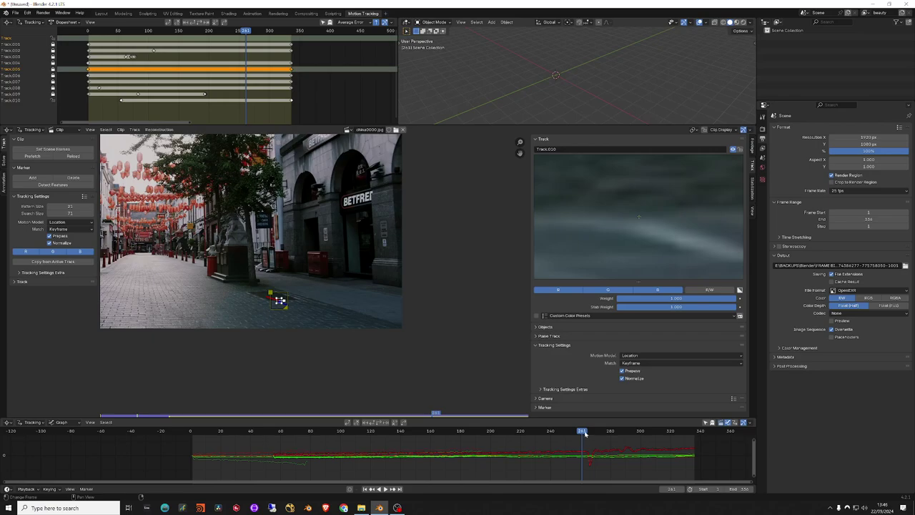
{"action": "key", "text": "Right"}
{"action": "scroll", "coordinate": [284, 297], "scroll_direction": "up", "scroll_amount": 1}
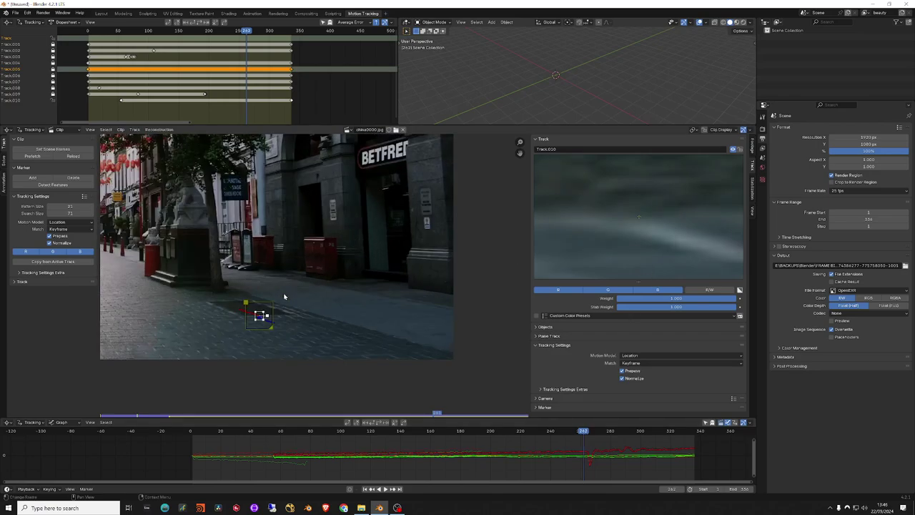
{"action": "scroll", "coordinate": [284, 297], "scroll_direction": "up", "scroll_amount": 2}
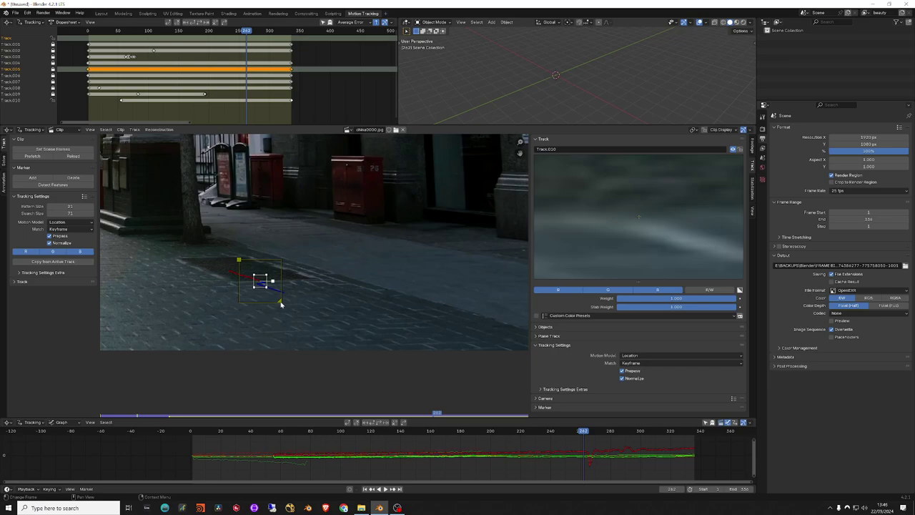
{"action": "left_click_drag", "start_coordinate": [280, 305], "coordinate": [300, 323]}
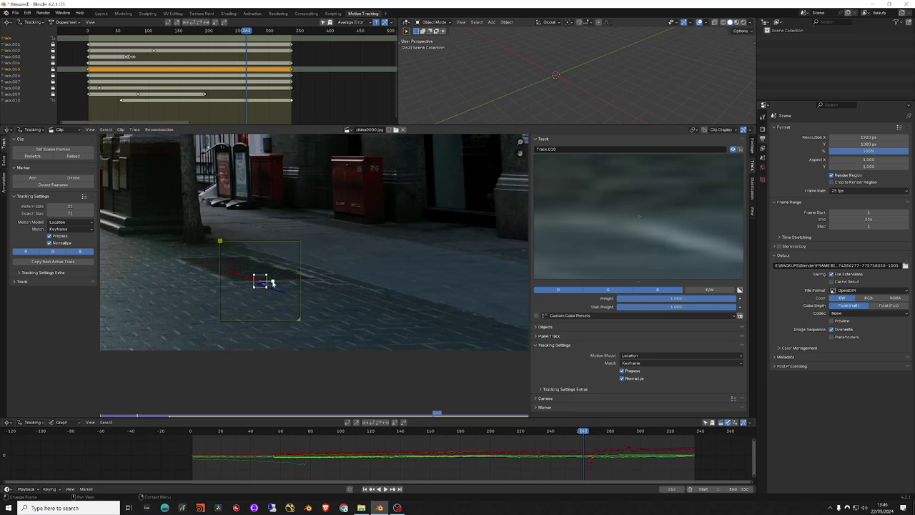
{"action": "left_click_drag", "start_coordinate": [272, 283], "coordinate": [286, 276]}
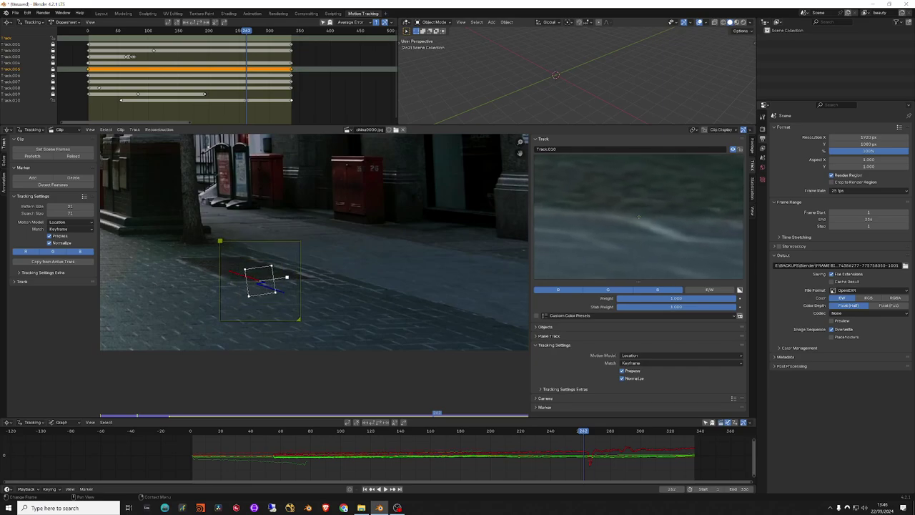
{"action": "key", "text": "ctrl+z"}
{"action": "left_click", "coordinate": [383, 423]}
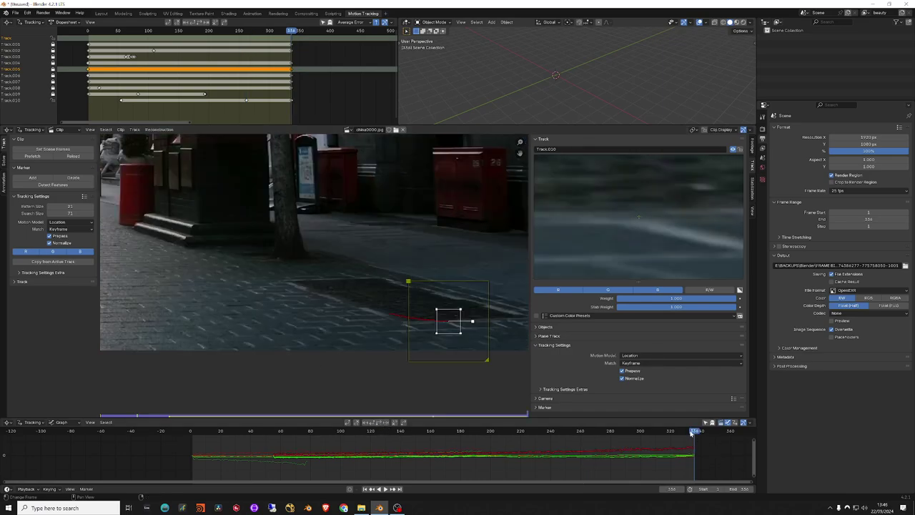
Step: Scrub back through the tracks to the first frame, panning so the whole street shows
{"action": "left_click_drag", "start_coordinate": [691, 431], "coordinate": [393, 431]}
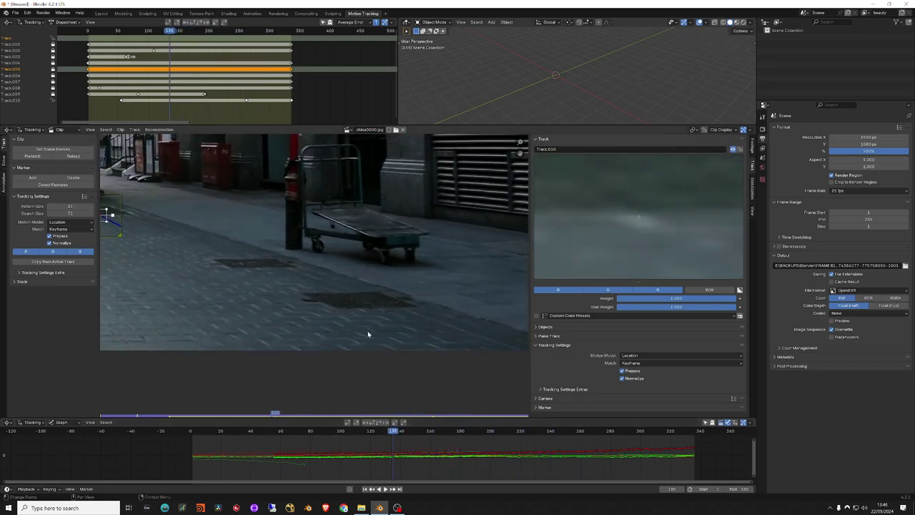
{"action": "left_click_drag", "start_coordinate": [393, 432], "coordinate": [271, 438]}
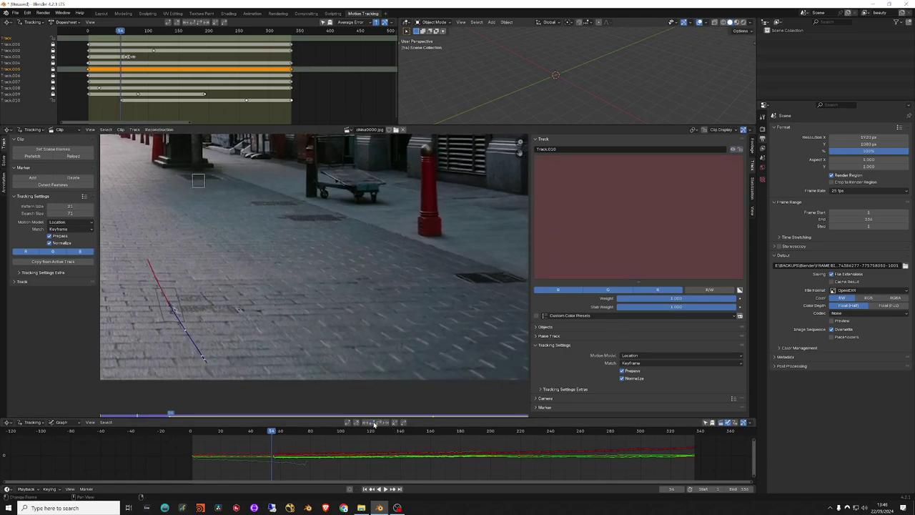
{"action": "left_click", "coordinate": [273, 432]}
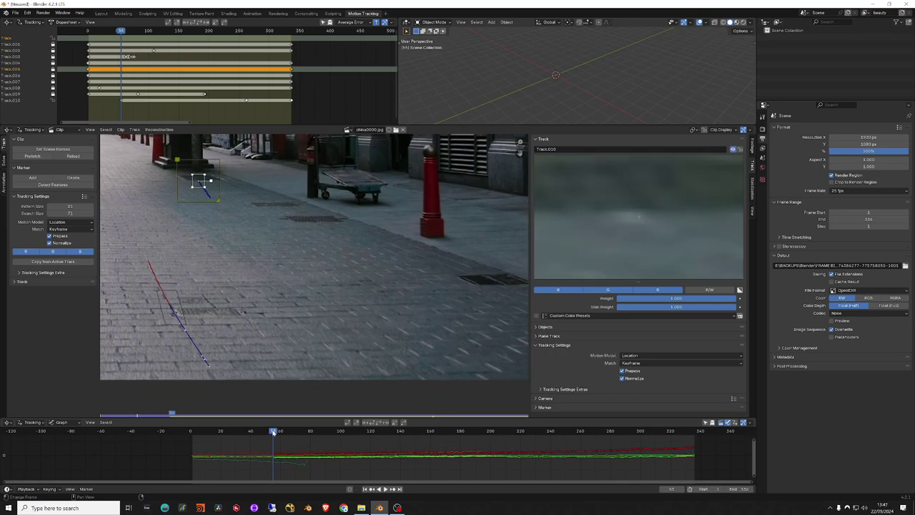
{"action": "key", "text": "shift+Left"}
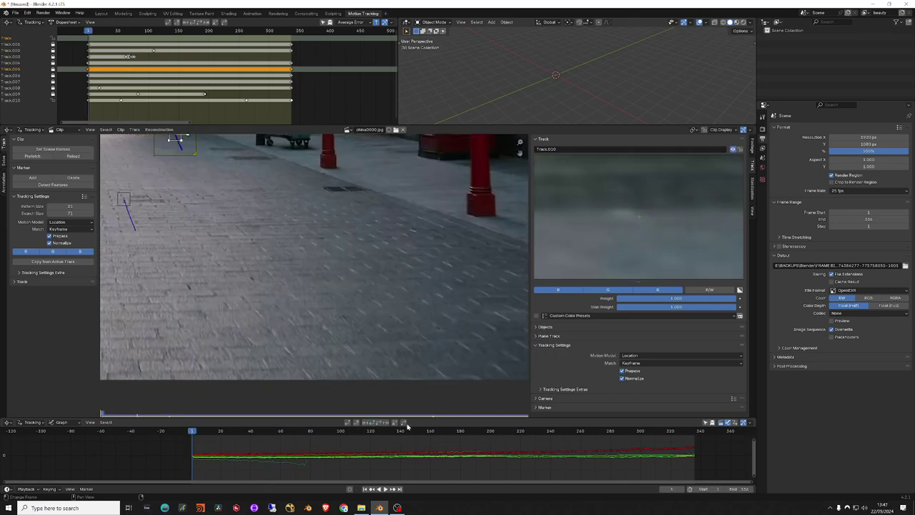
{"action": "middle_click_drag", "start_coordinate": [240, 308], "coordinate": [264, 361]}
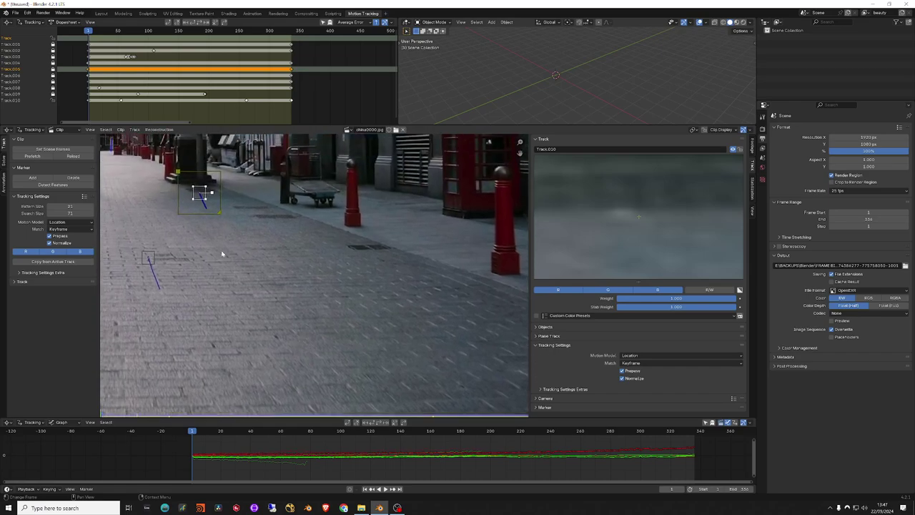
{"action": "mouse_move", "coordinate": [207, 433]}
{"action": "left_mouse_down"}
{"action": "mouse_move", "coordinate": [582, 437]}
{"action": "mouse_move", "coordinate": [198, 433]}
{"action": "left_mouse_up"}
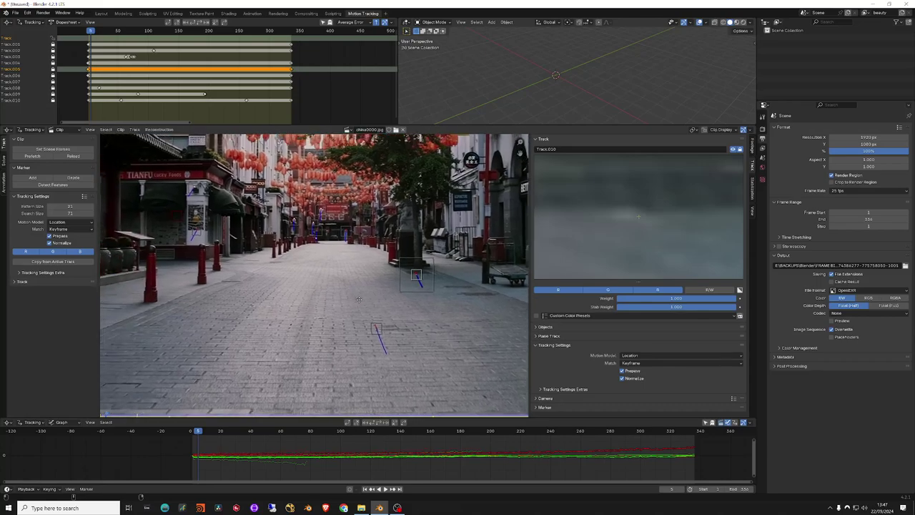
Step: Place Track.011 on the cat figure, track it backward and forward, re-centre and retrack it, then lock it
{"action": "left_click", "coordinate": [253, 213], "text": "ctrl"}
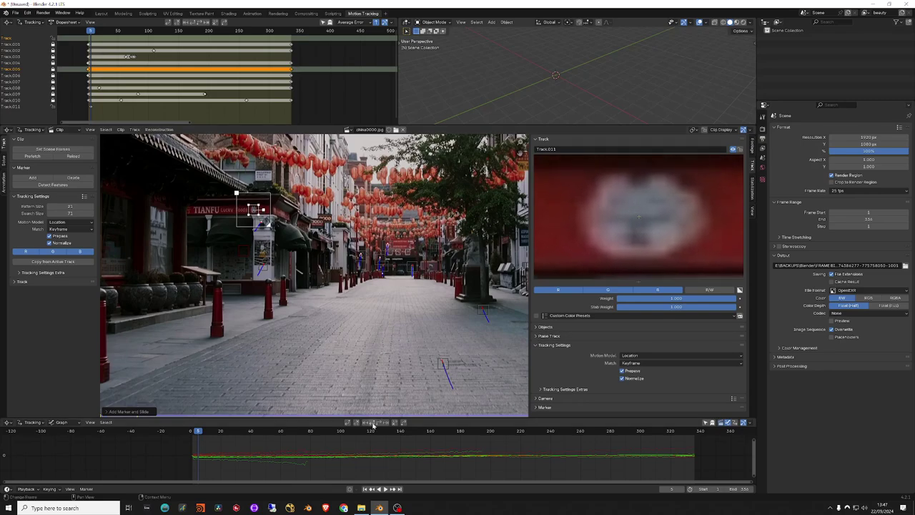
{"action": "key", "text": "ctrl+shift+t"}
{"action": "key", "text": "ctrl+t"}
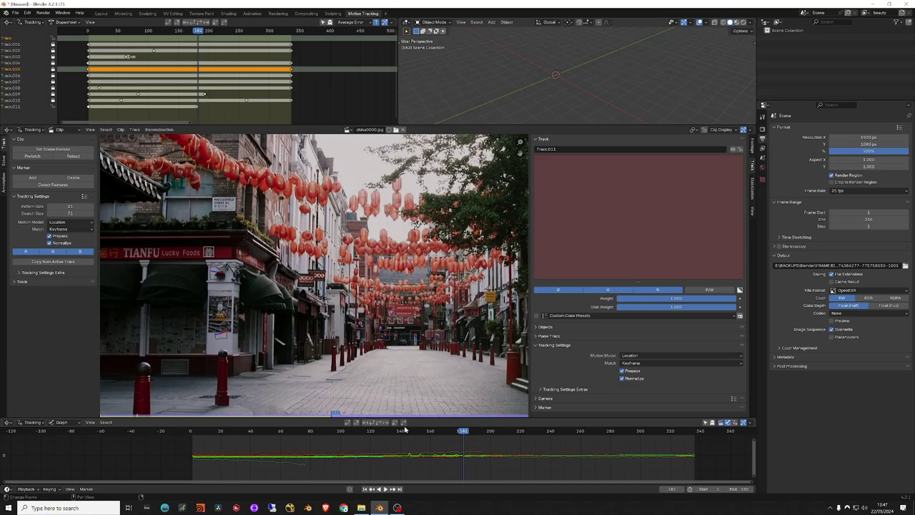
{"action": "left_click_drag", "start_coordinate": [463, 431], "coordinate": [460, 434]}
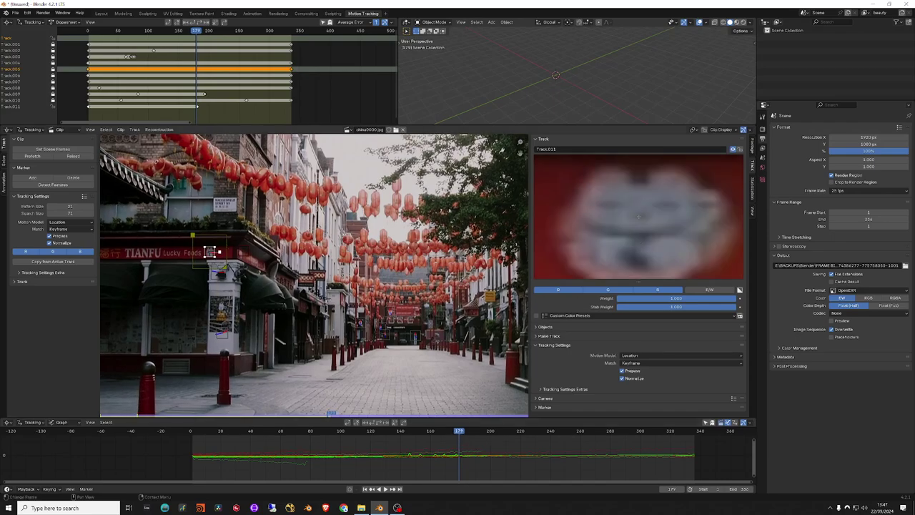
{"action": "left_click_drag", "start_coordinate": [211, 251], "coordinate": [224, 254]}
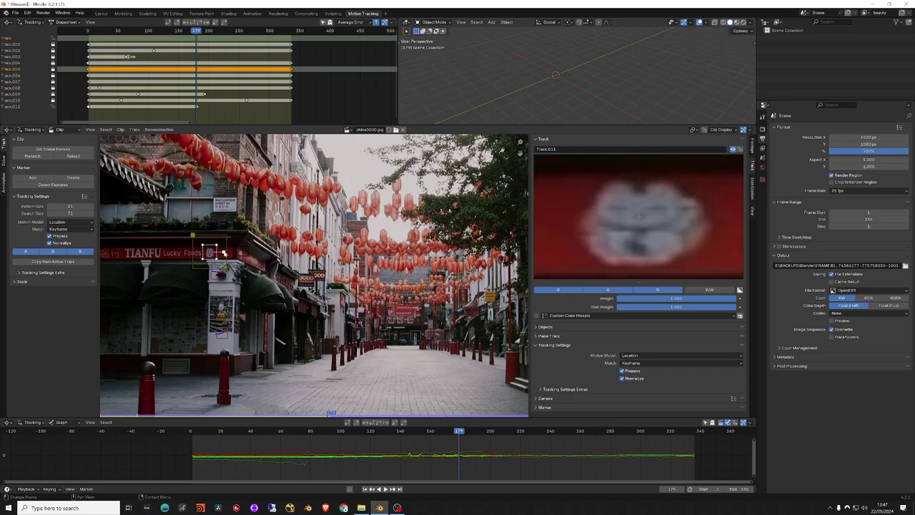
{"action": "left_click", "coordinate": [379, 422]}
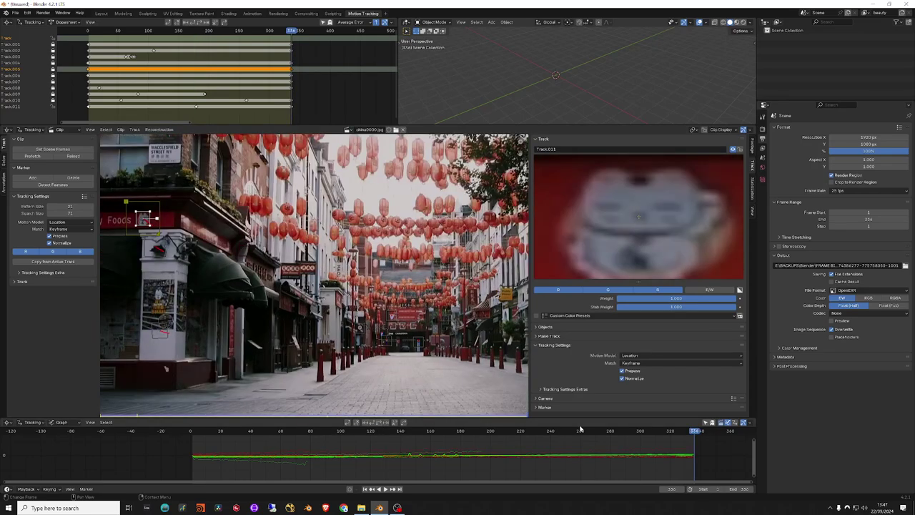
{"action": "left_click_drag", "start_coordinate": [702, 449], "coordinate": [251, 450]}
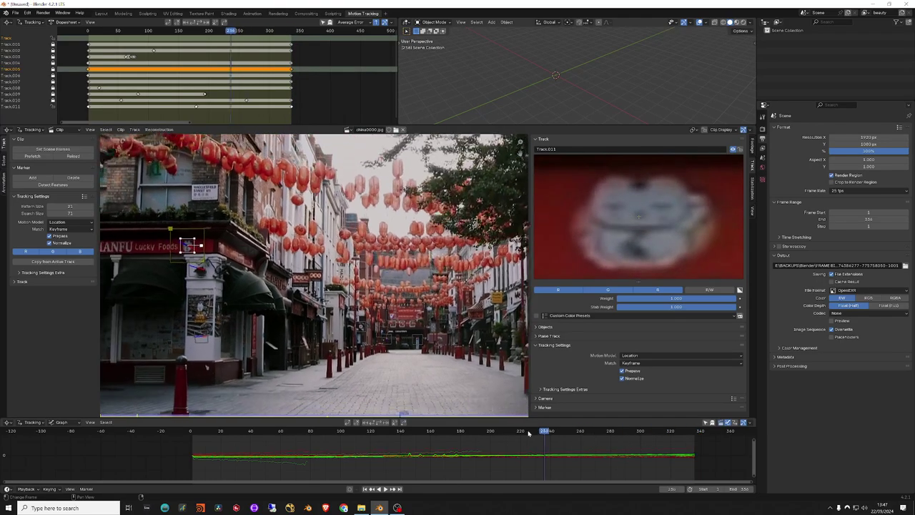
{"action": "left_click", "coordinate": [53, 106]}
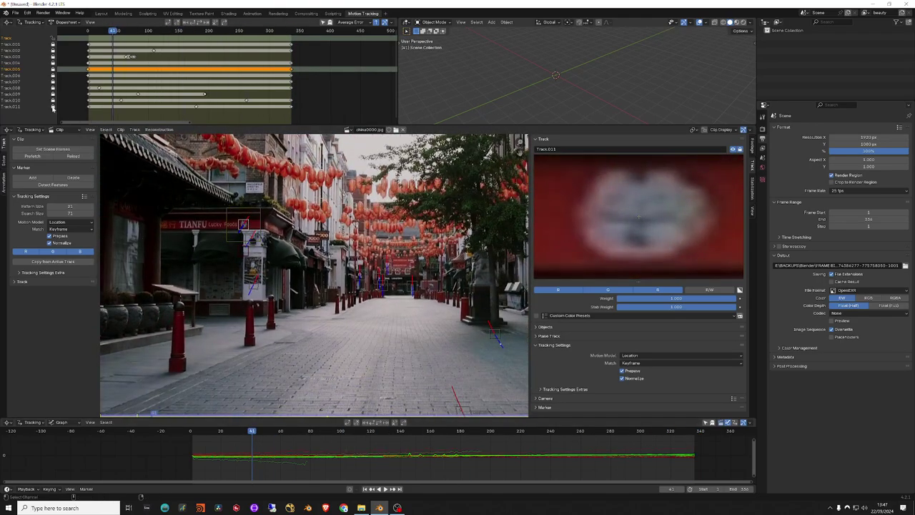
{"action": "scroll", "coordinate": [250, 74], "scroll_direction": "down", "scroll_amount": 1}
{"action": "scroll", "coordinate": [250, 74], "scroll_direction": "down", "scroll_amount": 2}
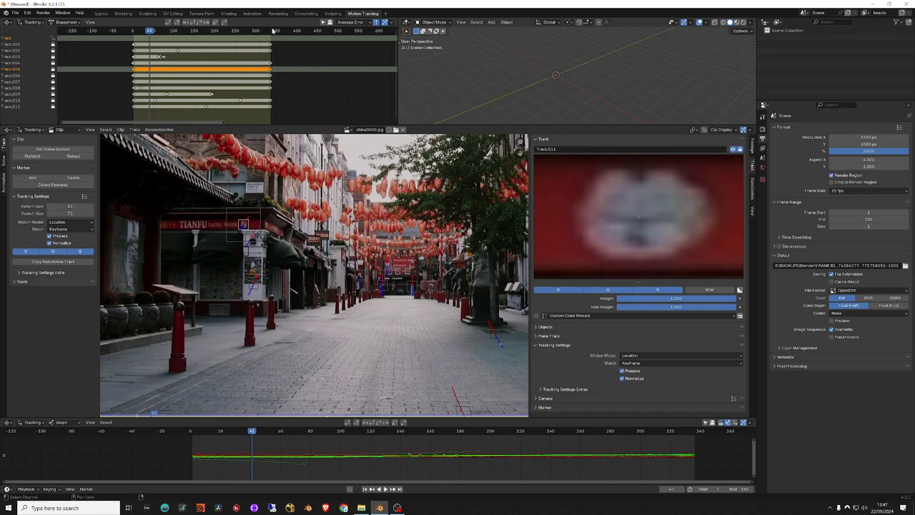
{"action": "scroll", "coordinate": [278, 100], "scroll_direction": "down", "scroll_amount": 1}
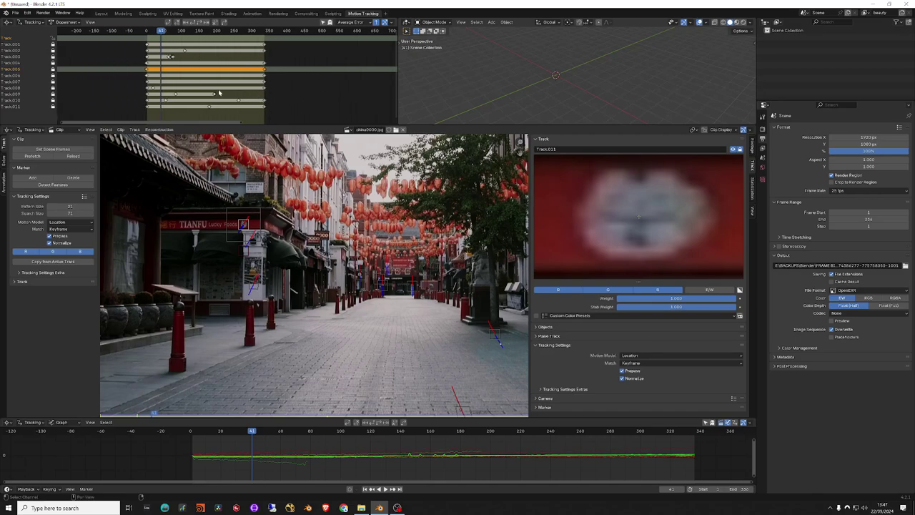
Step: Solve the camera motion from the Solve tab (0.23 px error), then review and return to the start
{"action": "left_click", "coordinate": [6, 164]}
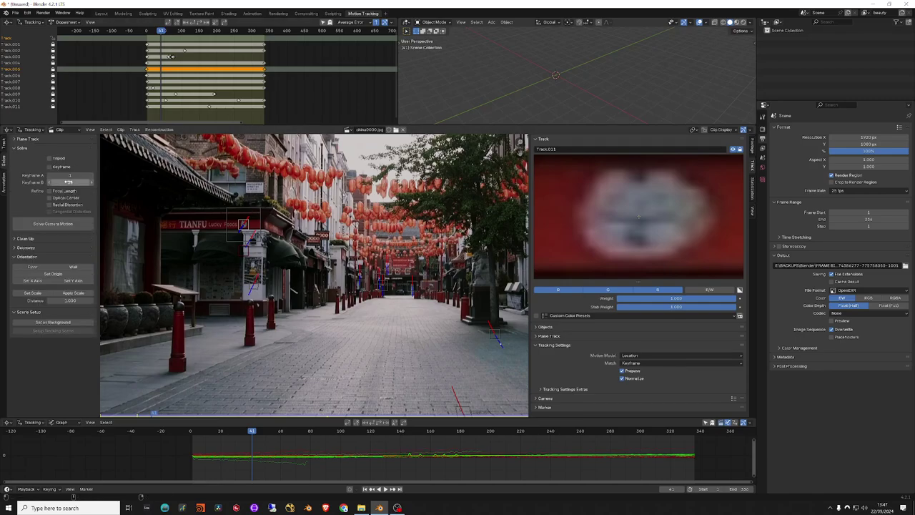
{"action": "left_click", "coordinate": [52, 225]}
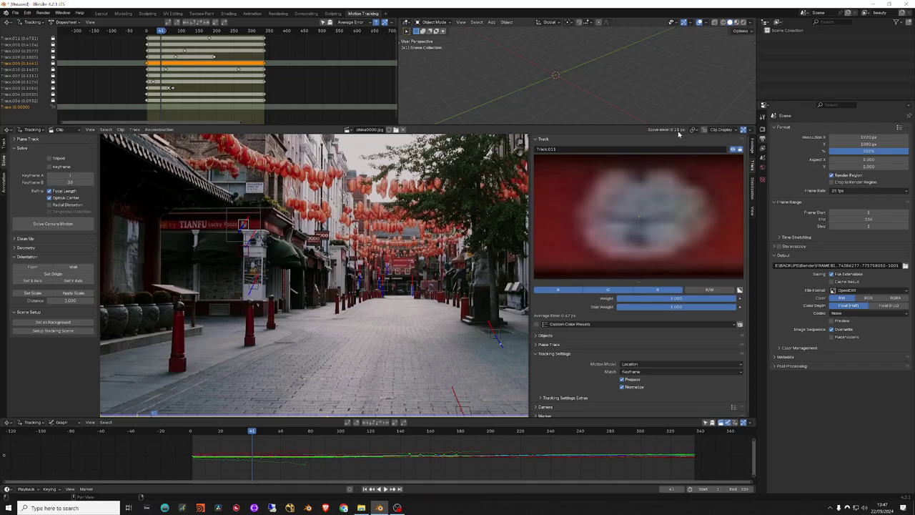
{"action": "left_click_drag", "start_coordinate": [147, 322], "coordinate": [316, 286]}
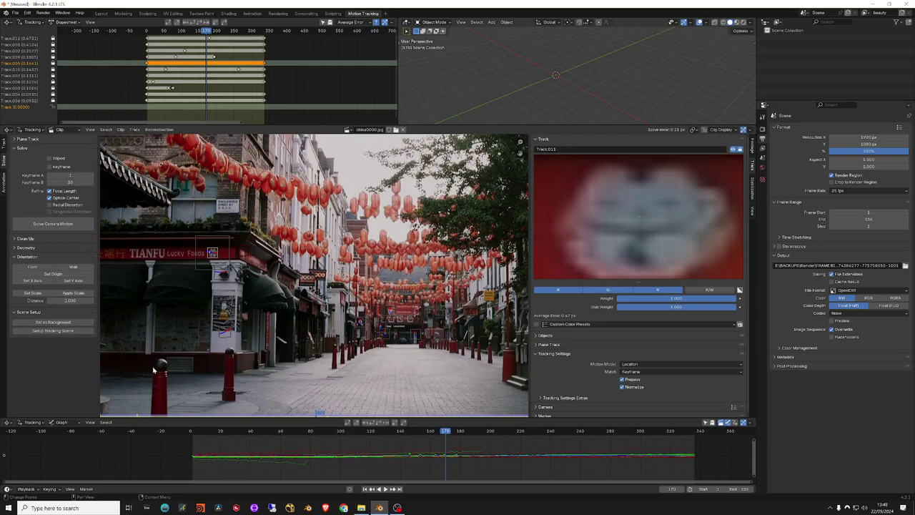
{"action": "key", "text": "shift+Left"}
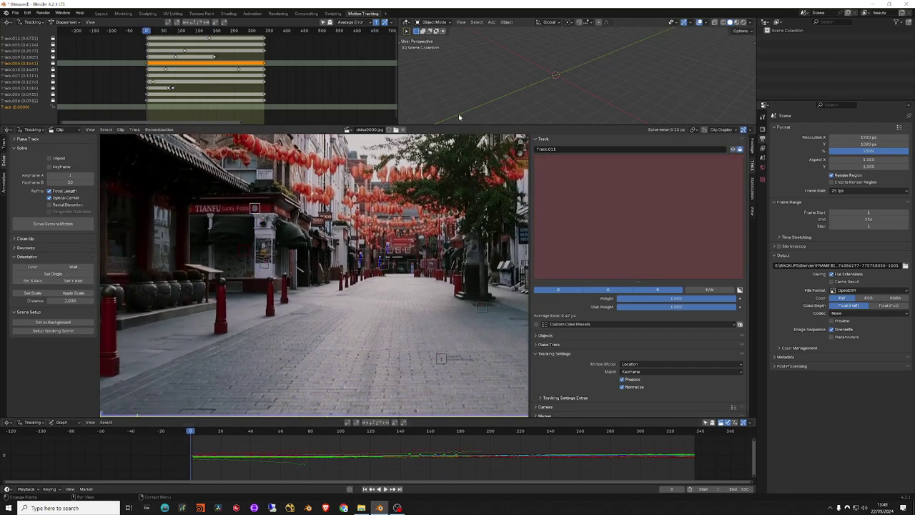
Step: At frame 91, enlarge the Graph editor to inspect the tracks' error curves, then restore the footage view
{"action": "key", "text": "ctrl+t"}
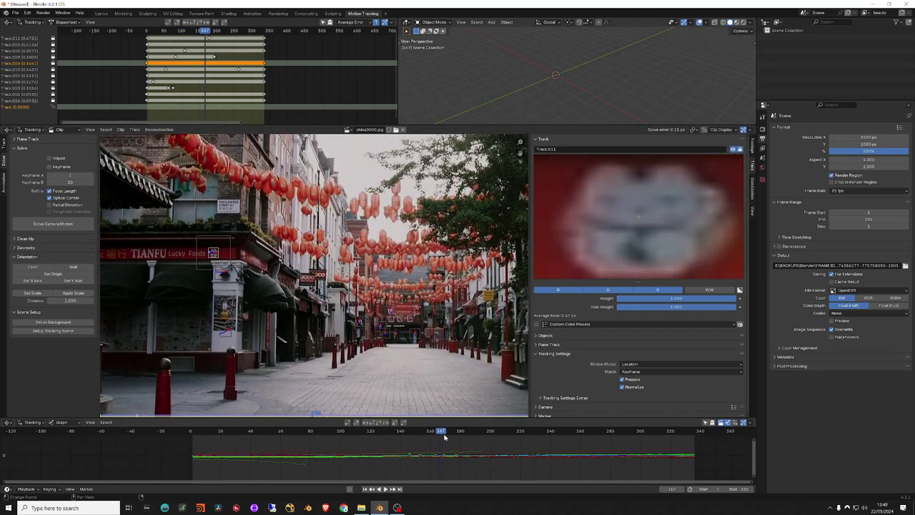
{"action": "left_click_drag", "start_coordinate": [443, 431], "coordinate": [327, 431]}
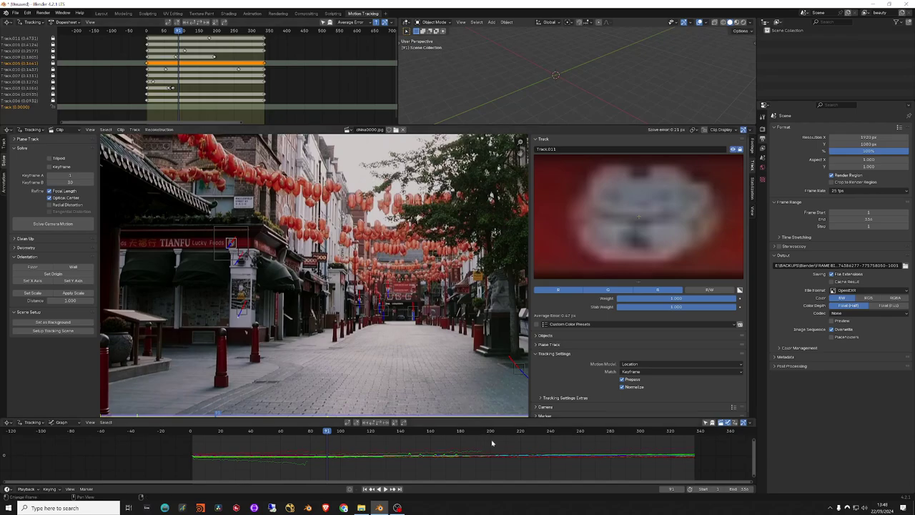
{"action": "left_click_drag", "start_coordinate": [453, 417], "coordinate": [428, 153]}
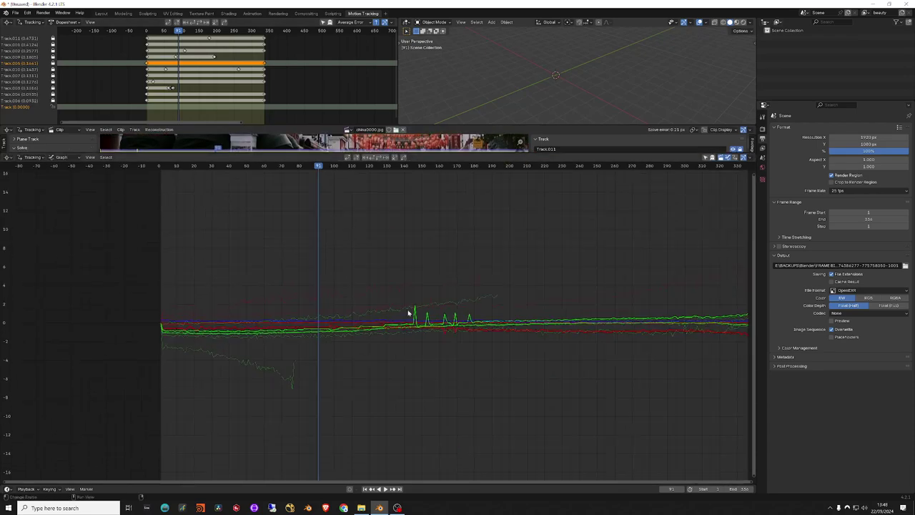
{"action": "middle_click_drag", "start_coordinate": [404, 336], "coordinate": [293, 347]}
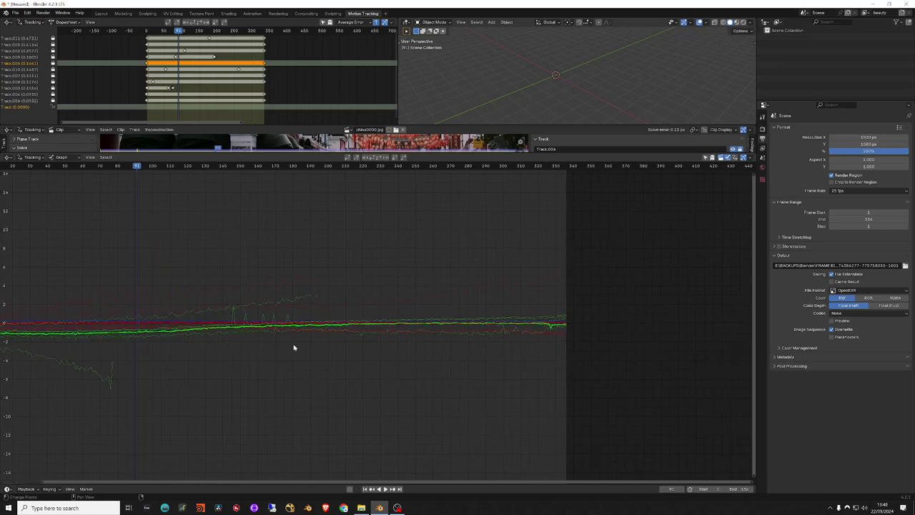
{"action": "scroll", "coordinate": [436, 342], "scroll_direction": "up", "scroll_amount": 4}
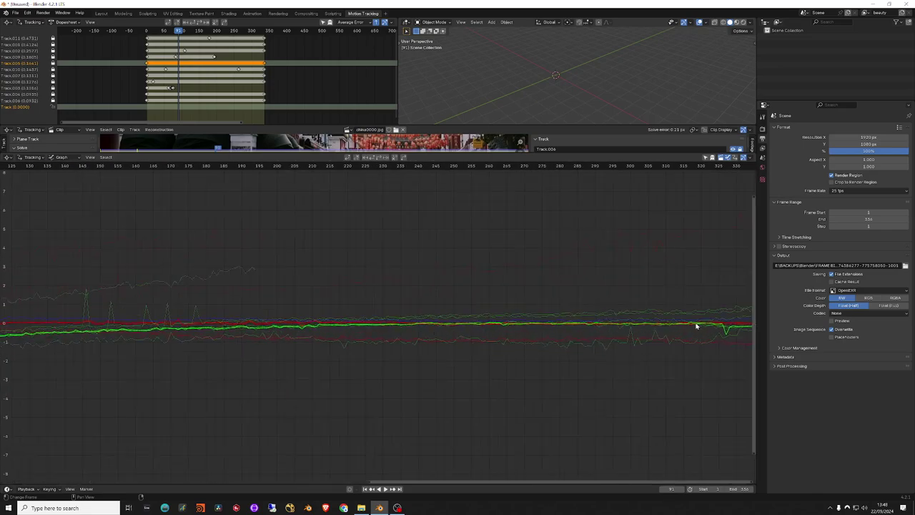
{"action": "scroll", "coordinate": [239, 326], "scroll_direction": "up", "scroll_amount": 2}
{"action": "scroll", "coordinate": [337, 338], "scroll_direction": "up", "scroll_amount": 2}
{"action": "middle_click_drag", "start_coordinate": [317, 327], "coordinate": [417, 310]}
{"action": "scroll", "coordinate": [286, 308], "scroll_direction": "down", "scroll_amount": 1}
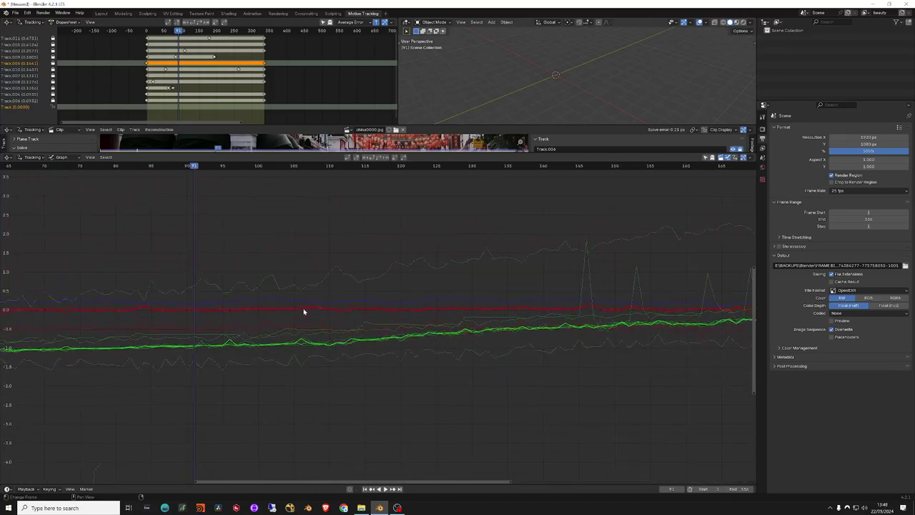
{"action": "scroll", "coordinate": [308, 315], "scroll_direction": "down", "scroll_amount": 2}
{"action": "scroll", "coordinate": [329, 314], "scroll_direction": "down", "scroll_amount": 2}
{"action": "scroll", "coordinate": [329, 272], "scroll_direction": "down", "scroll_amount": 2}
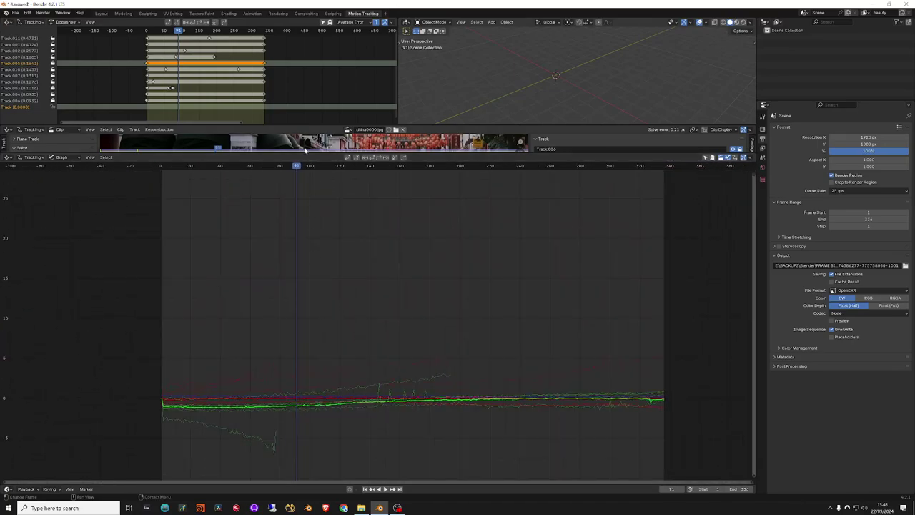
{"action": "left_click_drag", "start_coordinate": [303, 152], "coordinate": [307, 350]}
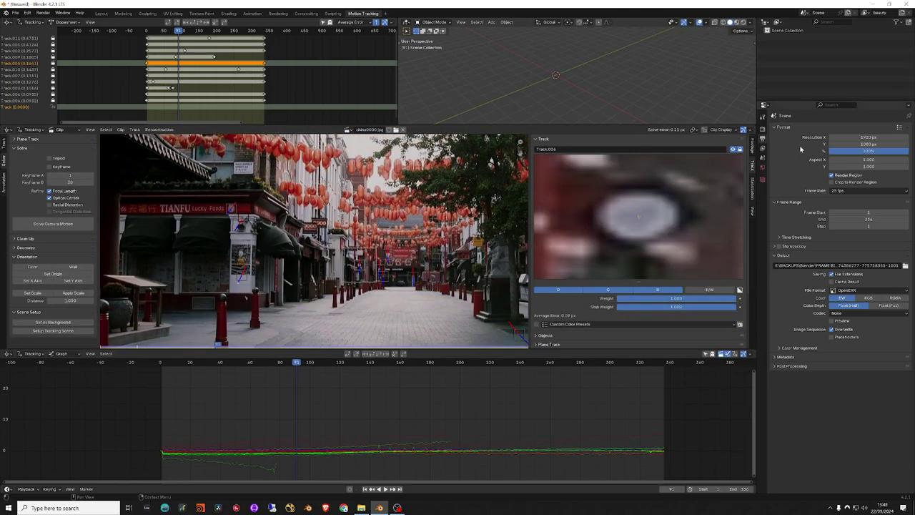
Step: Turn on lock-to-selection in the footage view's display options and select Track.010
{"action": "left_click", "coordinate": [738, 131]}
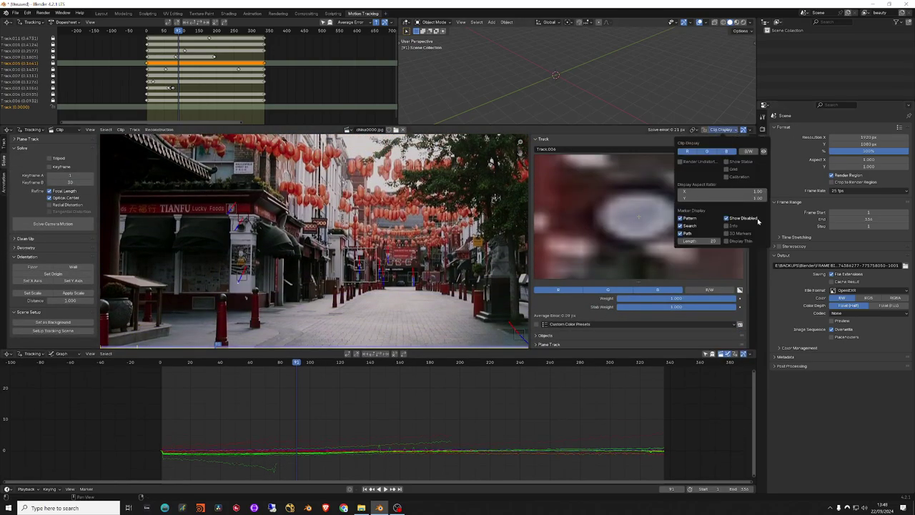
{"action": "left_click", "coordinate": [741, 230]}
{"action": "scroll", "coordinate": [286, 251], "scroll_direction": "up", "scroll_amount": 1}
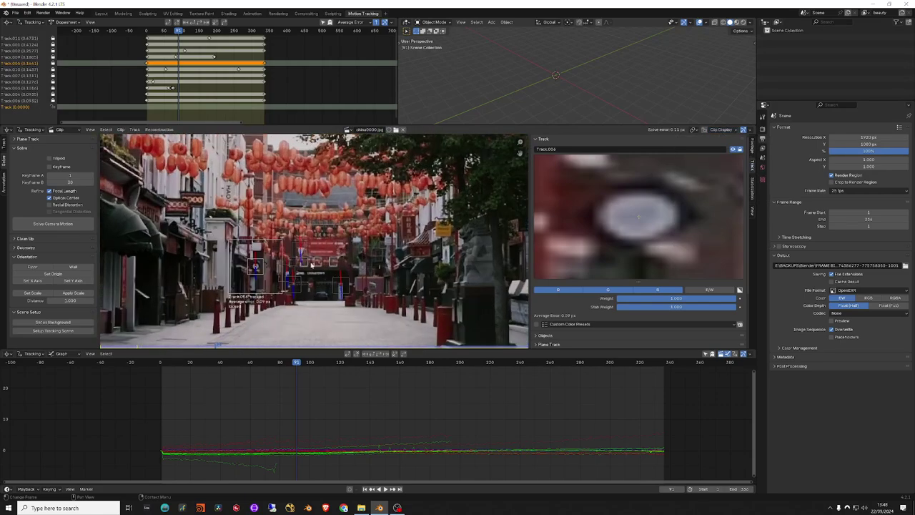
{"action": "scroll", "coordinate": [238, 256], "scroll_direction": "up", "scroll_amount": 1}
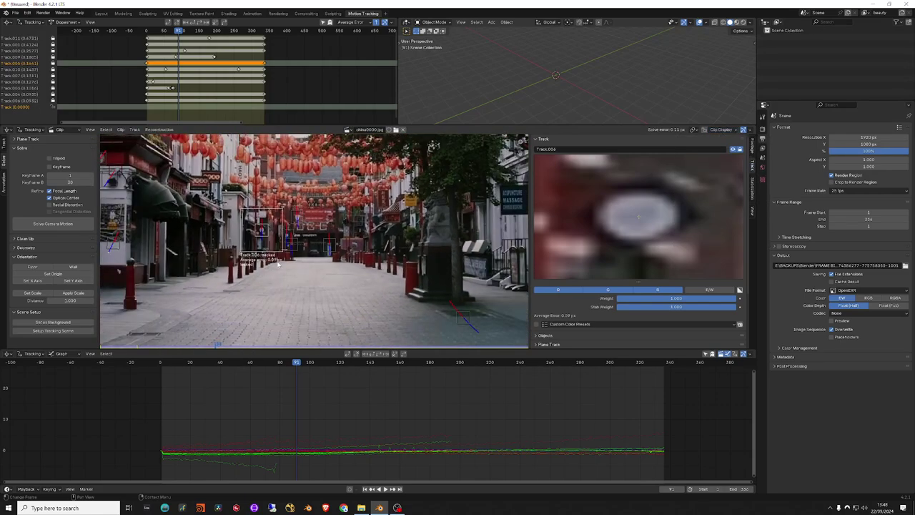
{"action": "left_click", "coordinate": [464, 312]}
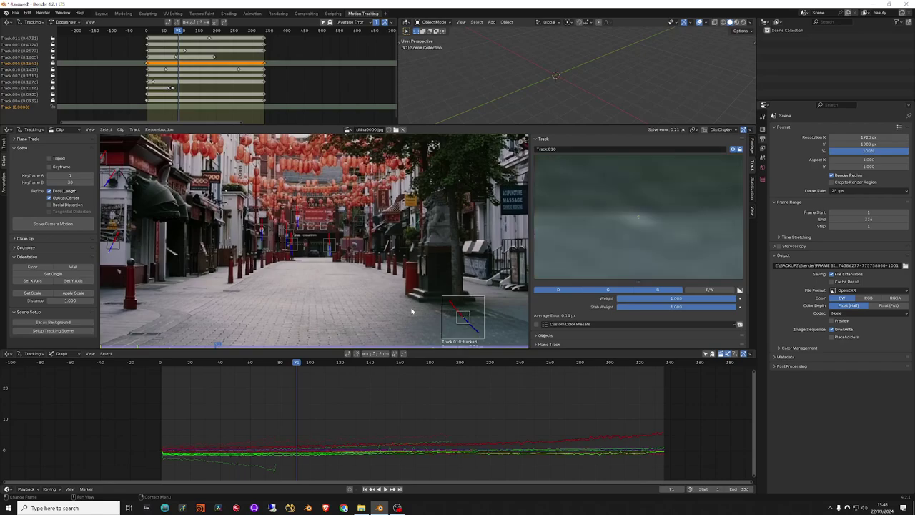
{"action": "scroll", "coordinate": [328, 212], "scroll_direction": "up", "scroll_amount": 2}
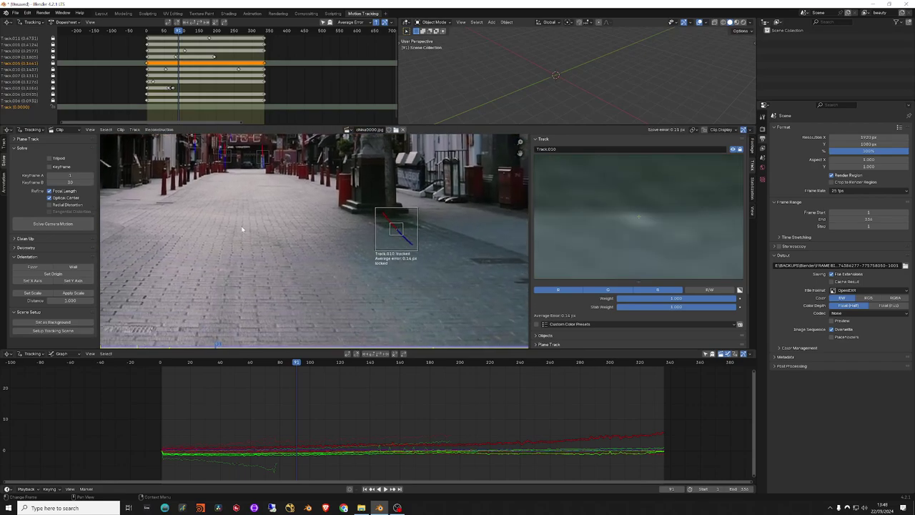
{"action": "scroll", "coordinate": [242, 228], "scroll_direction": "down", "scroll_amount": 2}
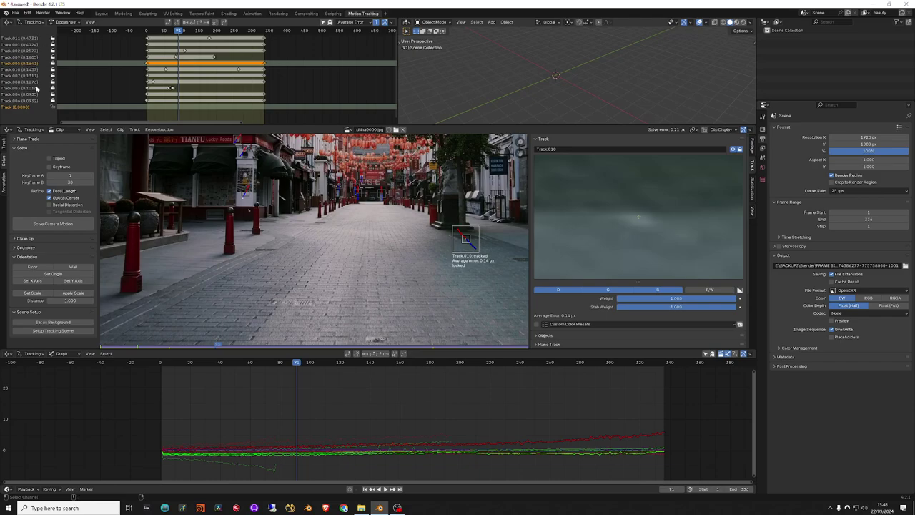
Step: Make Track.011 active, lower its Weight to about 0.5 and re-solve the camera motion
{"action": "left_click", "coordinate": [24, 39]}
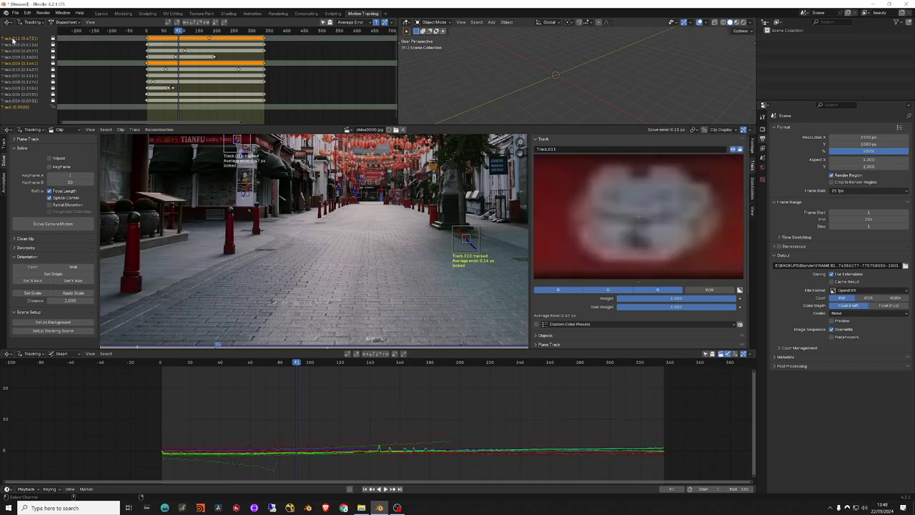
{"action": "scroll", "coordinate": [236, 154], "scroll_direction": "up", "scroll_amount": 1}
{"action": "scroll", "coordinate": [236, 165], "scroll_direction": "up", "scroll_amount": 2}
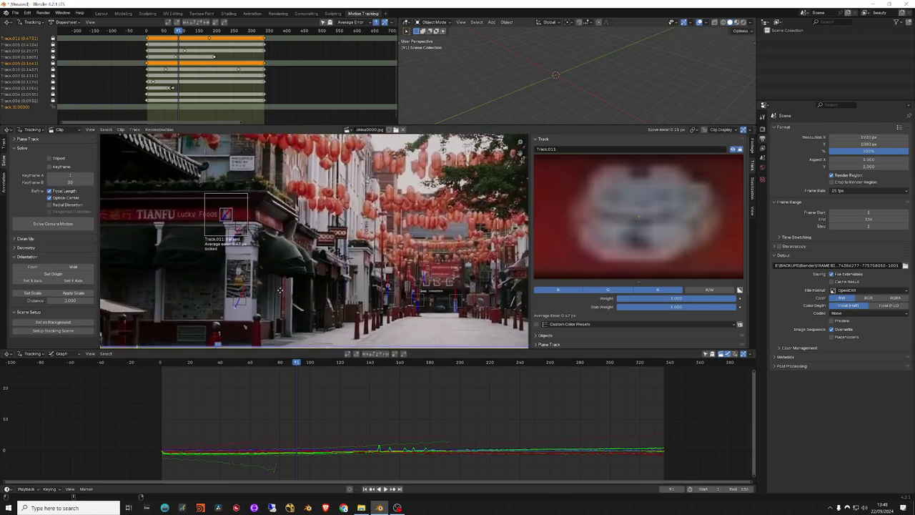
{"action": "middle_click_drag", "start_coordinate": [234, 170], "coordinate": [675, 307]}
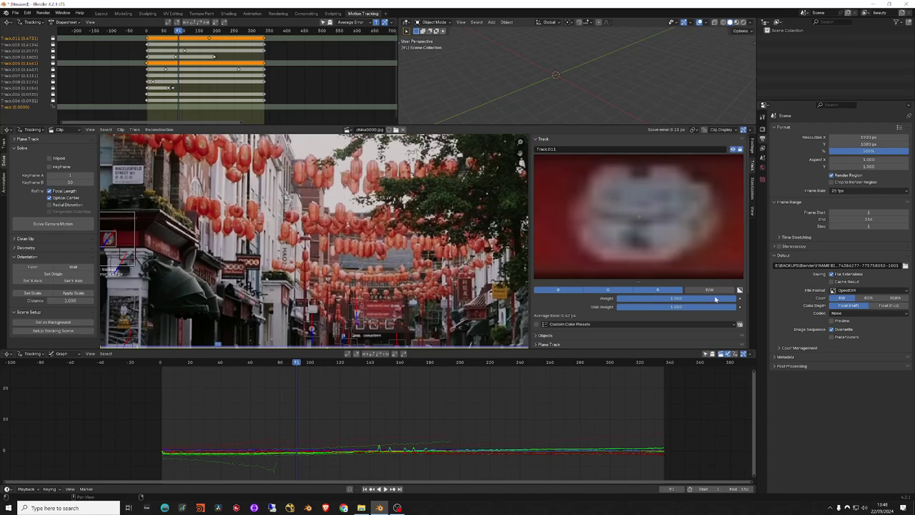
{"action": "left_click_drag", "start_coordinate": [715, 299], "coordinate": [696, 298]}
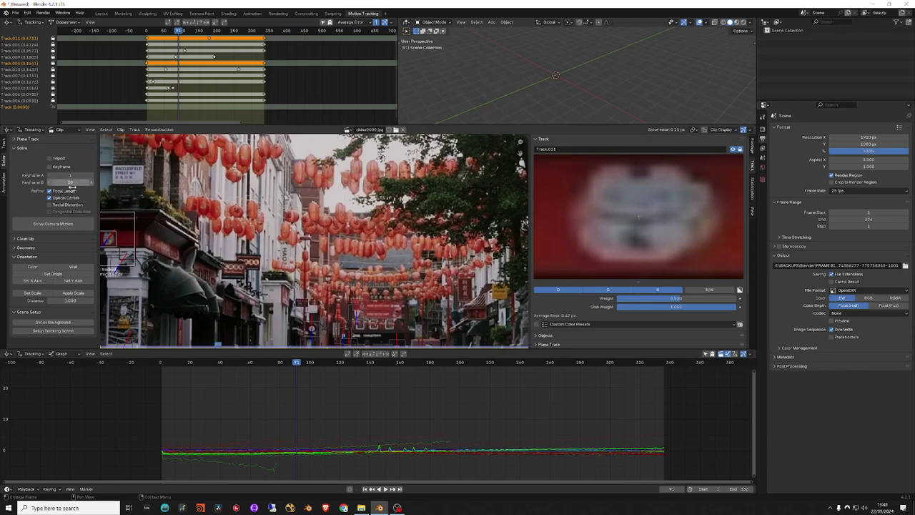
{"action": "left_click", "coordinate": [53, 223]}
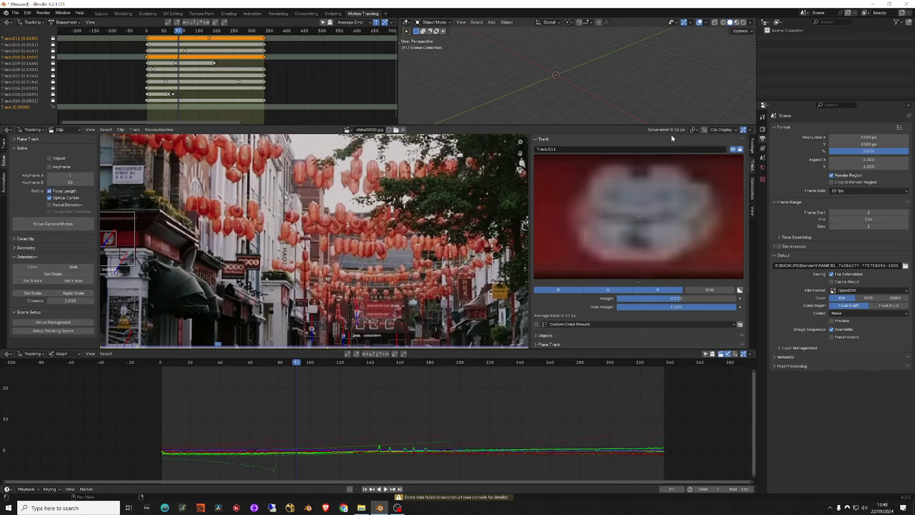
Step: With Track.003 active at an earlier frame, run Setup Tracking Scene and set the origin at Track.003
{"action": "scroll", "coordinate": [318, 290], "scroll_direction": "down", "scroll_amount": 2}
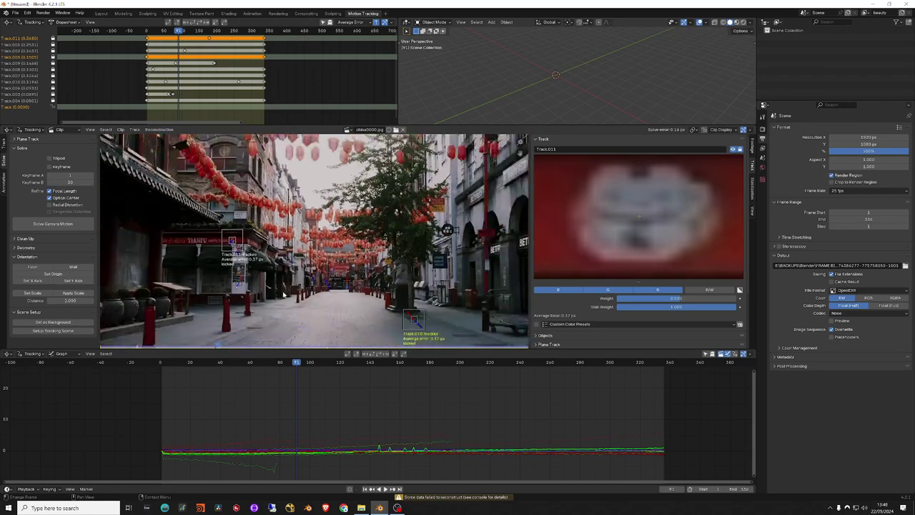
{"action": "scroll", "coordinate": [318, 290], "scroll_direction": "down", "scroll_amount": 2}
{"action": "scroll", "coordinate": [318, 290], "scroll_direction": "down", "scroll_amount": 2}
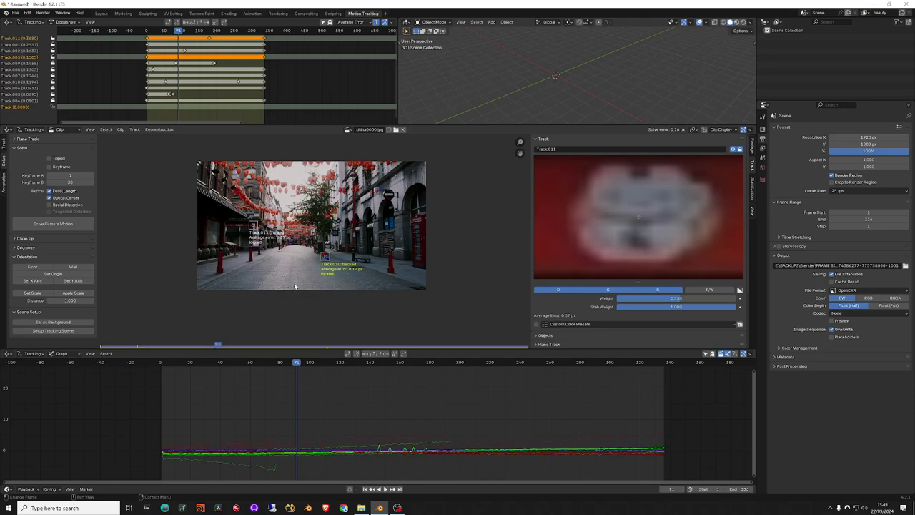
{"action": "left_click_drag", "start_coordinate": [299, 365], "coordinate": [175, 363]}
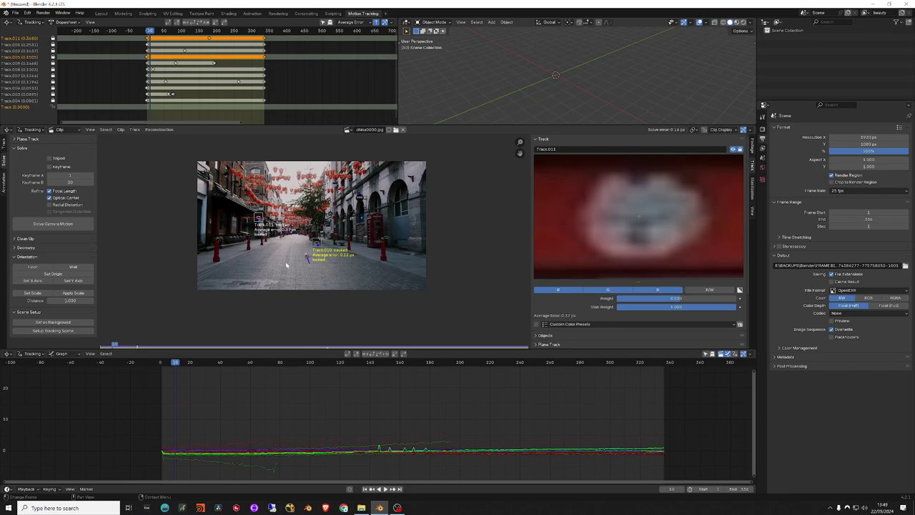
{"action": "scroll", "coordinate": [293, 272], "scroll_direction": "up", "scroll_amount": 2}
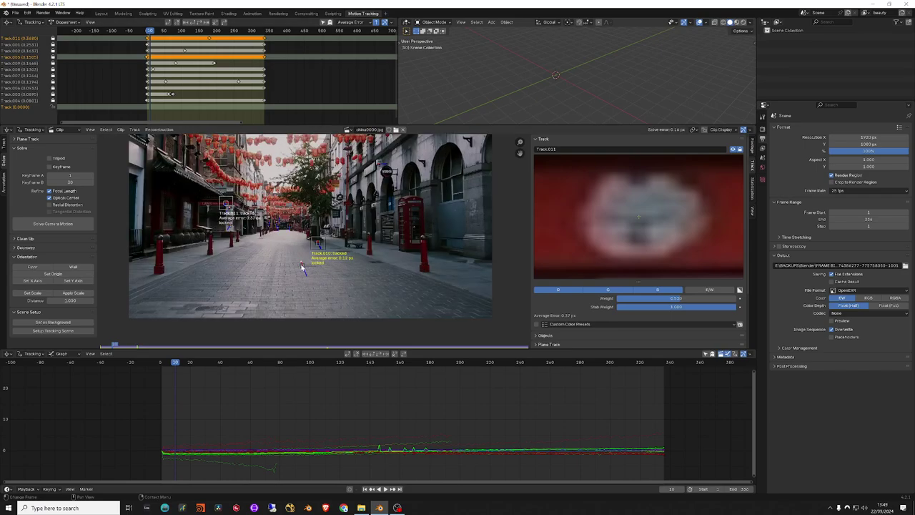
{"action": "left_click", "coordinate": [302, 267]}
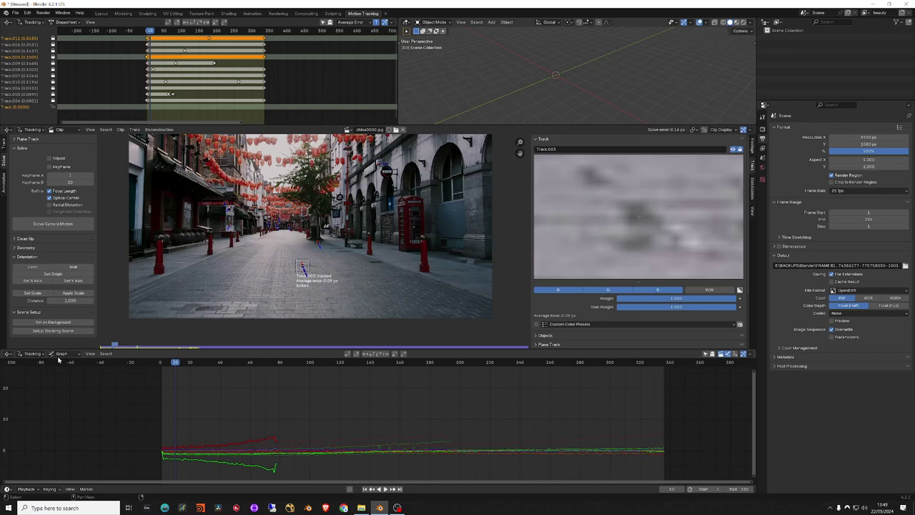
{"action": "left_click", "coordinate": [57, 330]}
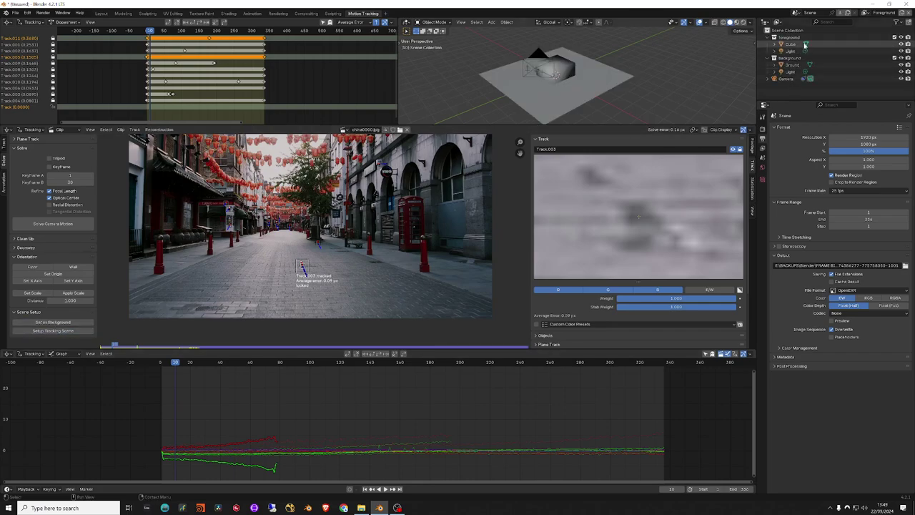
{"action": "left_click", "coordinate": [60, 276]}
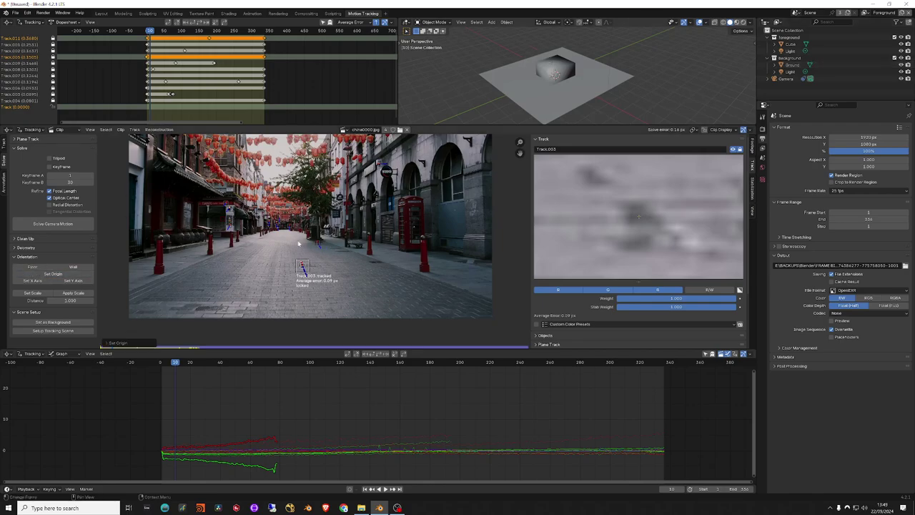
{"action": "middle_click_drag", "start_coordinate": [205, 260], "coordinate": [233, 259]}
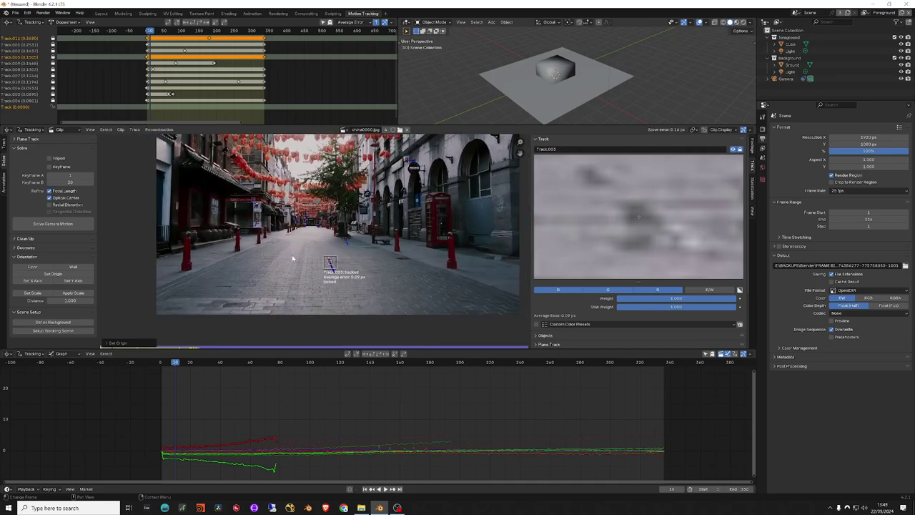
{"action": "scroll", "coordinate": [250, 269], "scroll_direction": "up", "scroll_amount": 1}
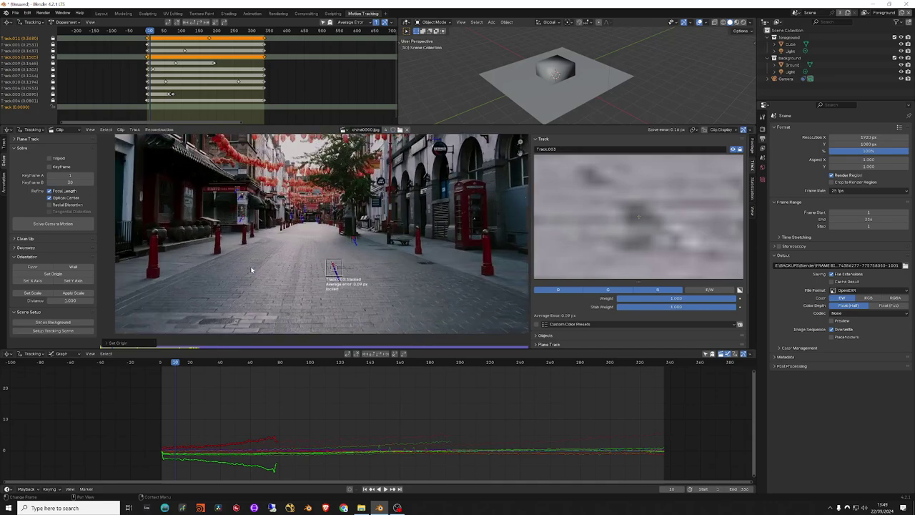
Step: Add Track.012 on the street, track it forward and check it back to the clip's start
{"action": "left_click", "coordinate": [208, 298], "text": "ctrl"}
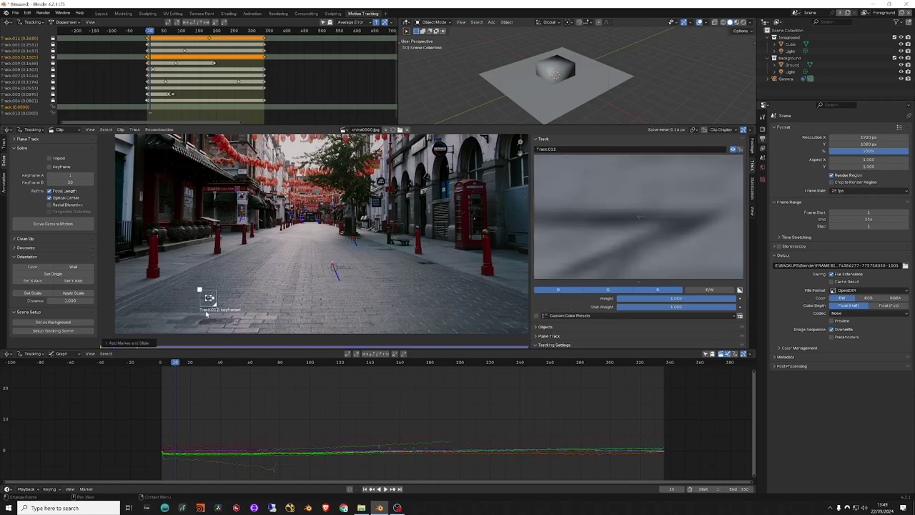
{"action": "left_click", "coordinate": [384, 355]}
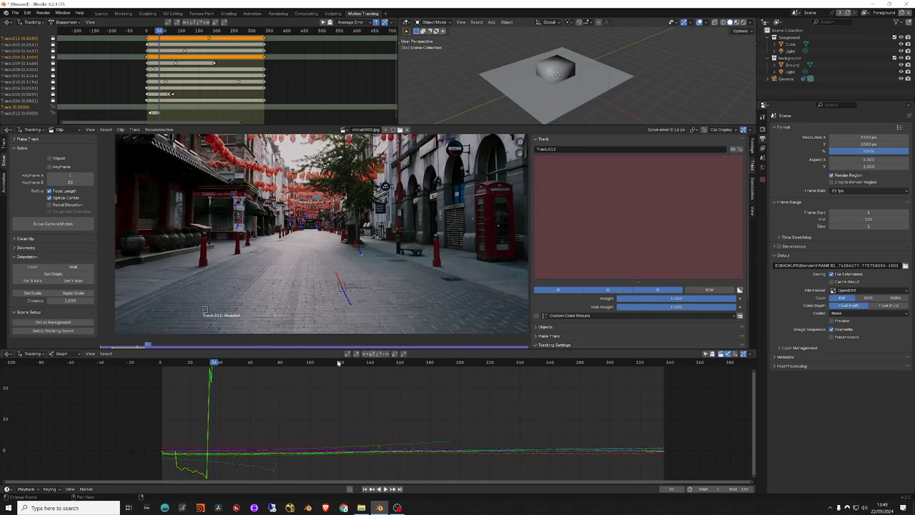
{"action": "mouse_move", "coordinate": [214, 365]}
{"action": "left_mouse_down"}
{"action": "mouse_move", "coordinate": [191, 368]}
{"action": "mouse_move", "coordinate": [210, 369]}
{"action": "left_mouse_up"}
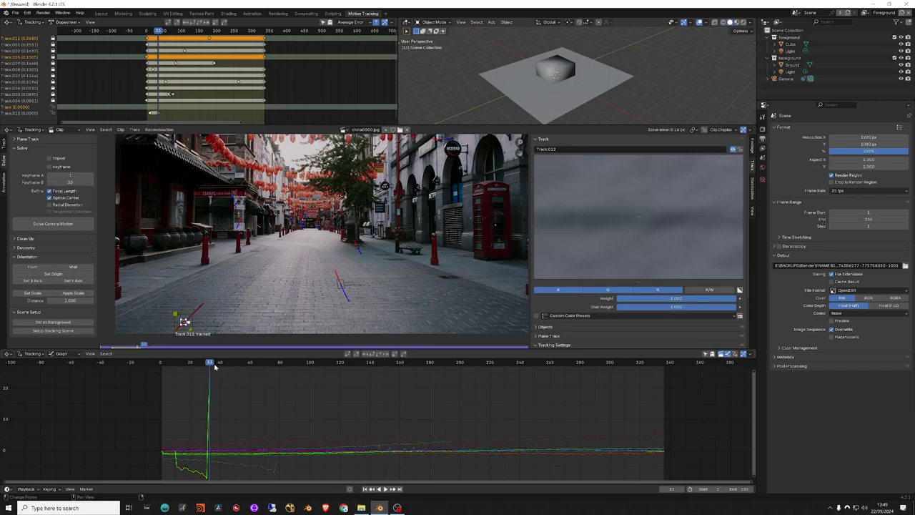
{"action": "mouse_move", "coordinate": [212, 367]}
{"action": "left_mouse_down"}
{"action": "mouse_move", "coordinate": [162, 364]}
{"action": "mouse_move", "coordinate": [175, 366]}
{"action": "left_mouse_up"}
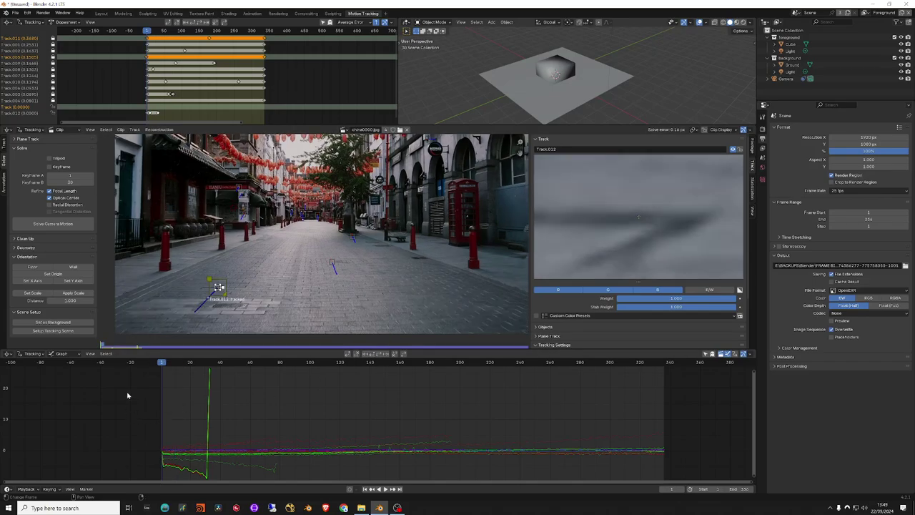
{"action": "mouse_move", "coordinate": [163, 366]}
{"action": "left_mouse_down"}
{"action": "mouse_move", "coordinate": [262, 364]}
{"action": "mouse_move", "coordinate": [166, 367]}
{"action": "left_mouse_up"}
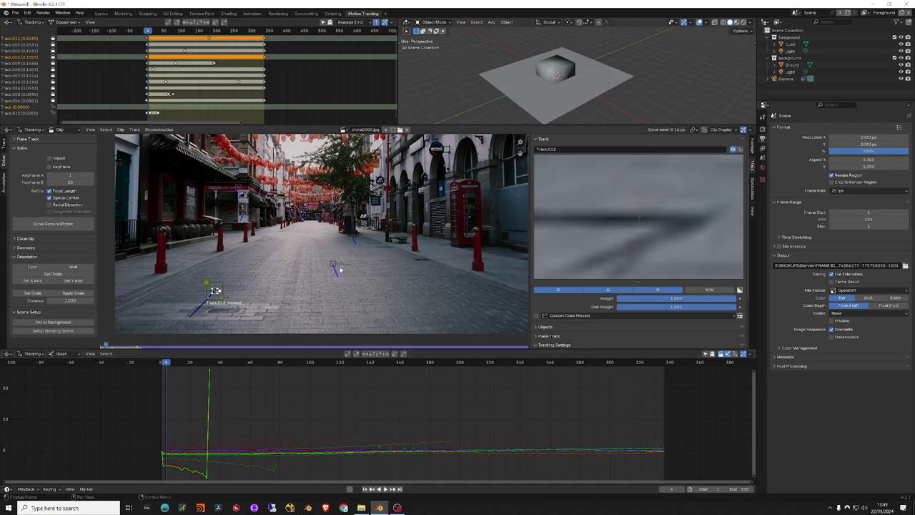
Step: Add Track.013 on the paving, enlarge its pattern area and retrack it from about frame 16
{"action": "scroll", "coordinate": [281, 261], "scroll_direction": "up", "scroll_amount": 2}
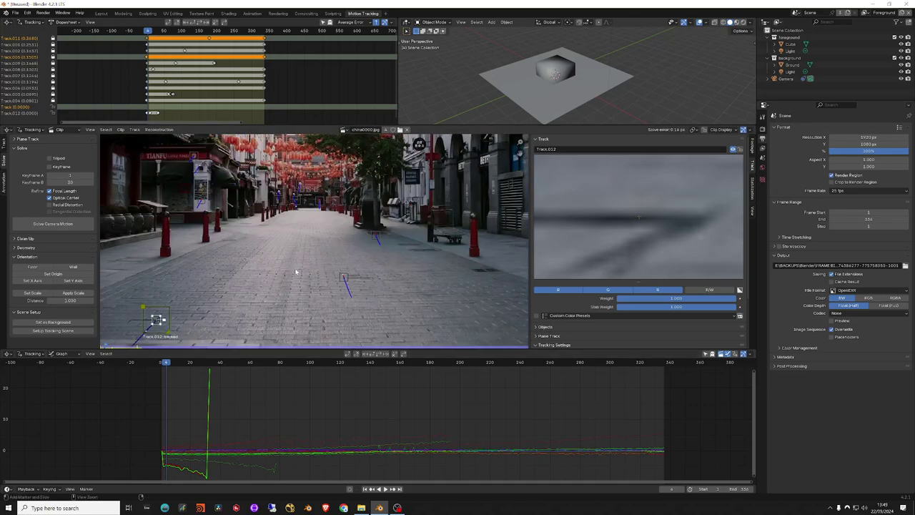
{"action": "left_click", "coordinate": [247, 260], "text": "ctrl"}
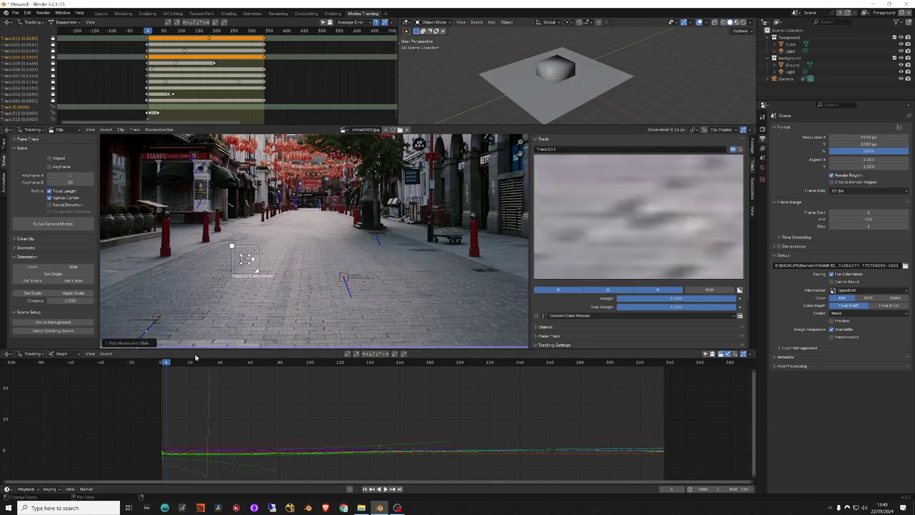
{"action": "left_click", "coordinate": [370, 354]}
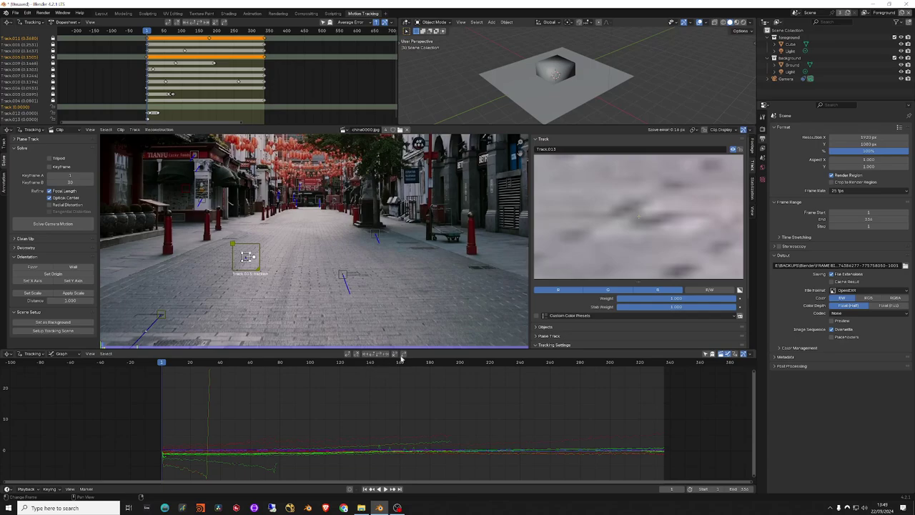
{"action": "left_click", "coordinate": [381, 355]}
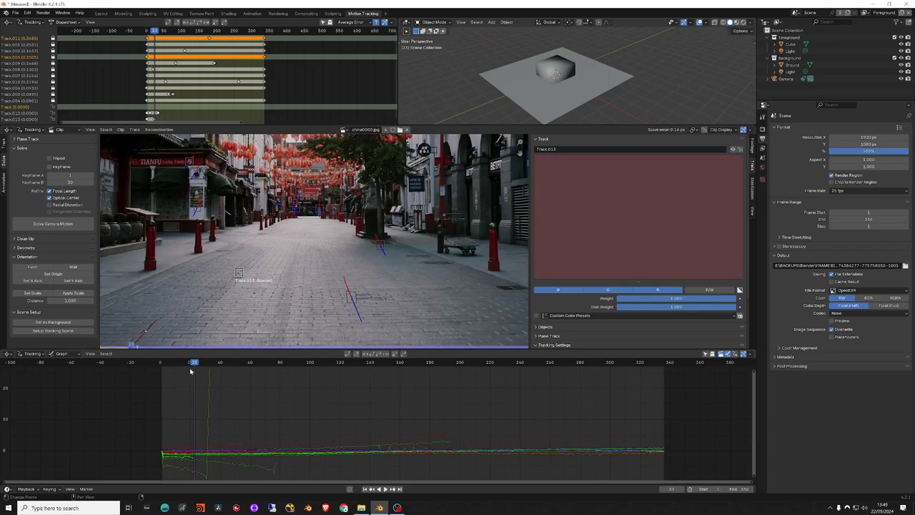
{"action": "left_click_drag", "start_coordinate": [193, 363], "coordinate": [196, 365]}
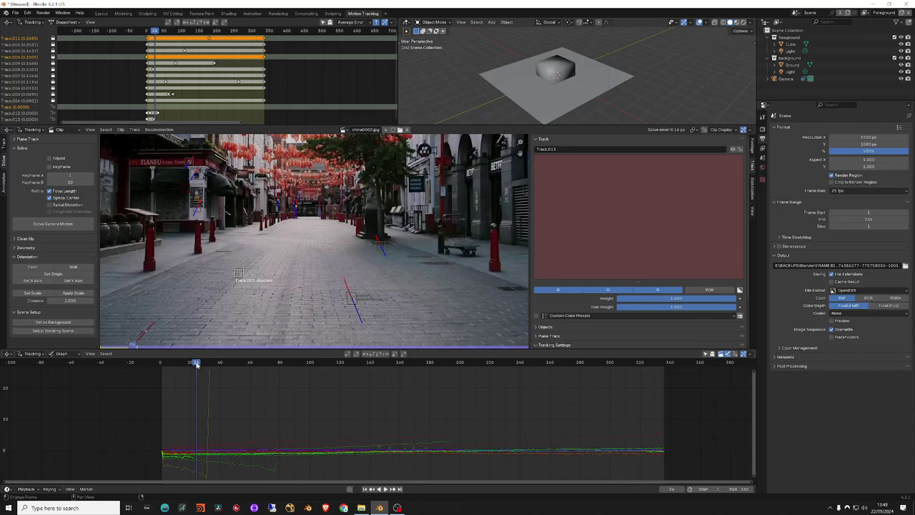
{"action": "left_click", "coordinate": [189, 363]}
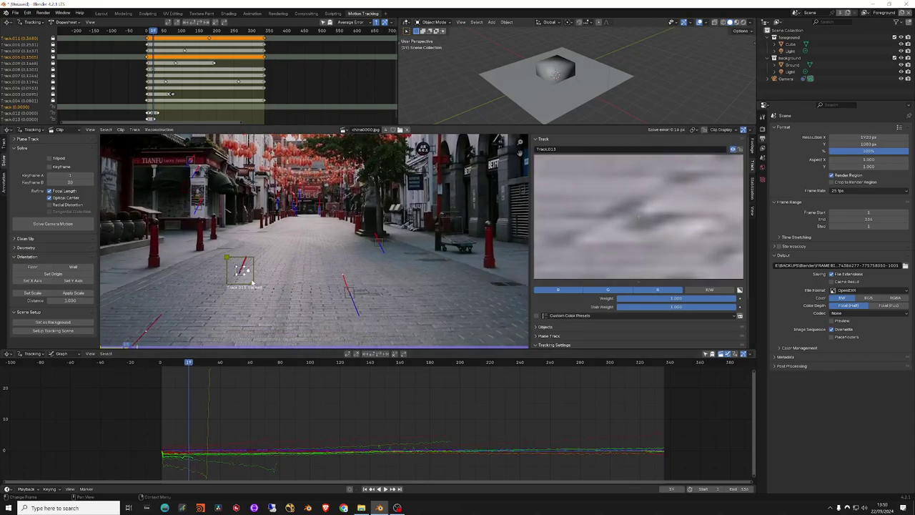
{"action": "mouse_move", "coordinate": [251, 283]}
{"action": "left_mouse_down"}
{"action": "mouse_move", "coordinate": [262, 293]}
{"action": "mouse_move", "coordinate": [243, 270]}
{"action": "left_mouse_up"}
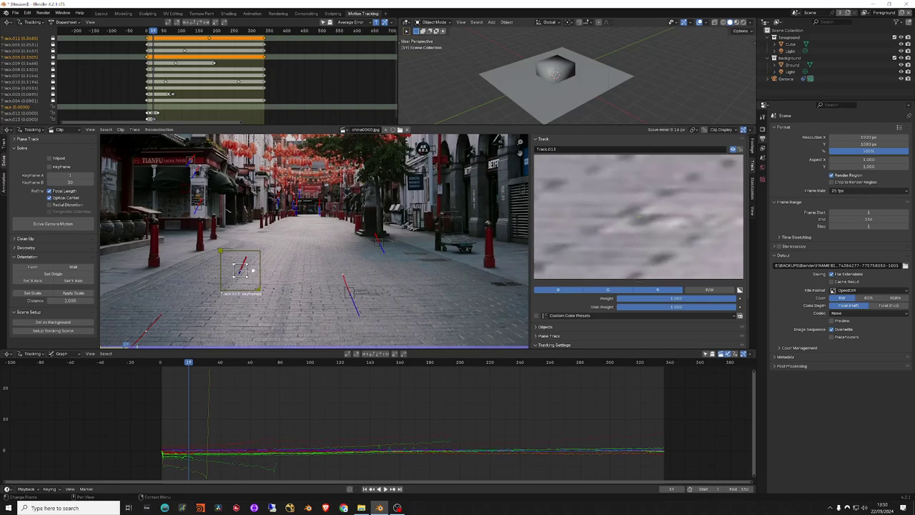
{"action": "left_click", "coordinate": [185, 363]}
{"action": "left_click", "coordinate": [379, 353]}
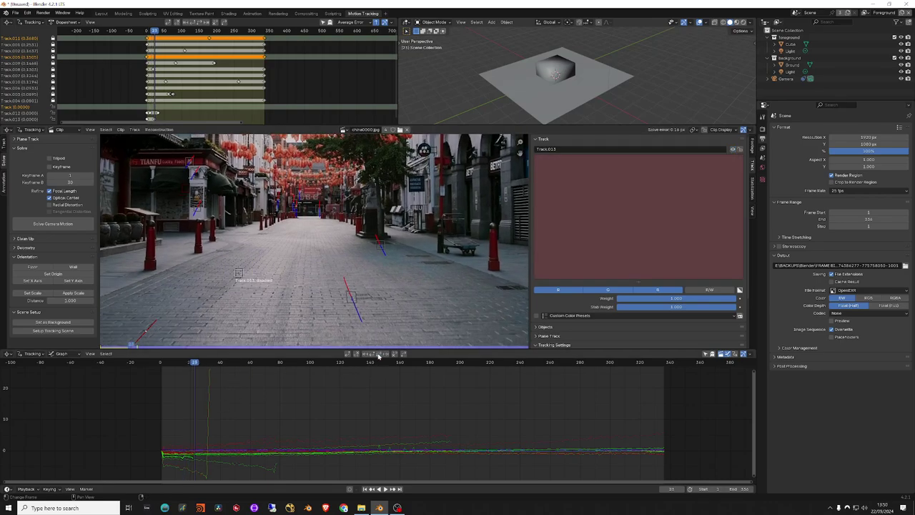
Step: Return to around frame 8 and delete the failing Track.013
{"action": "mouse_move", "coordinate": [198, 366]}
{"action": "left_mouse_down"}
{"action": "mouse_move", "coordinate": [159, 363]}
{"action": "mouse_move", "coordinate": [172, 363]}
{"action": "left_mouse_up"}
{"action": "key", "text": "x"}
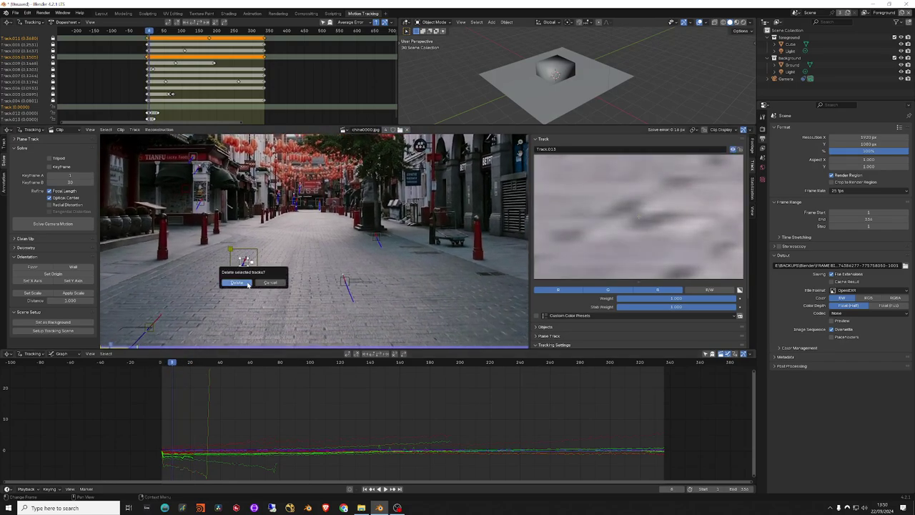
{"action": "left_click", "coordinate": [249, 282]}
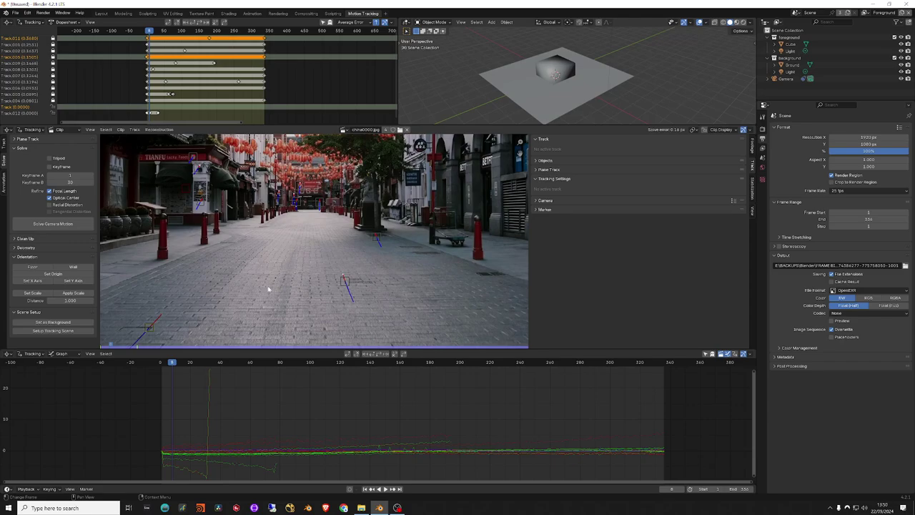
Step: Select Track.010 and re-solve the camera motion, giving a 0.19 px solve error
{"action": "mouse_move", "coordinate": [171, 363]}
{"action": "left_mouse_down"}
{"action": "mouse_move", "coordinate": [245, 363]}
{"action": "mouse_move", "coordinate": [156, 370]}
{"action": "mouse_move", "coordinate": [245, 366]}
{"action": "mouse_move", "coordinate": [180, 368]}
{"action": "left_mouse_up"}
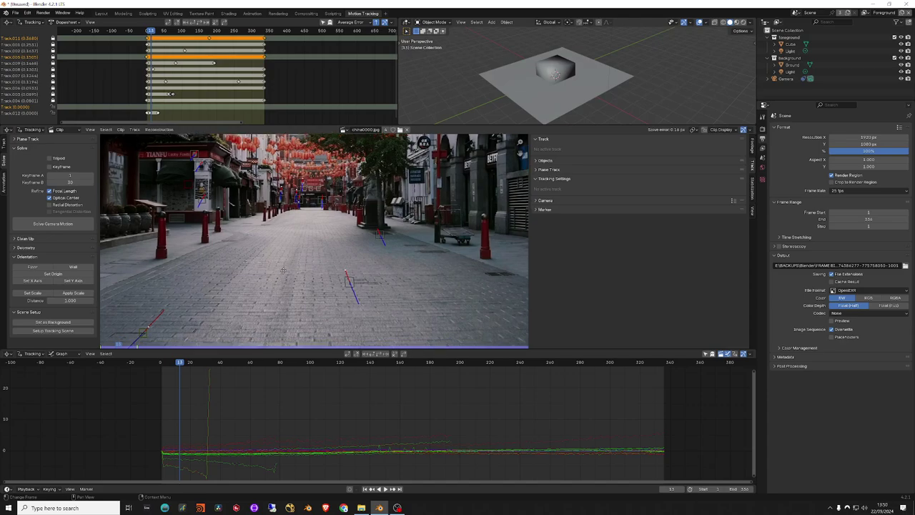
{"action": "left_click", "coordinate": [393, 233]}
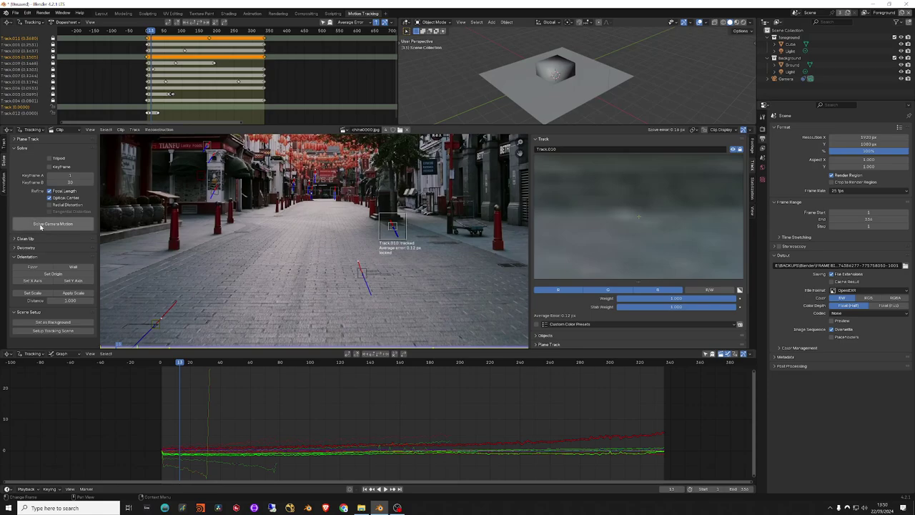
{"action": "left_click", "coordinate": [44, 225]}
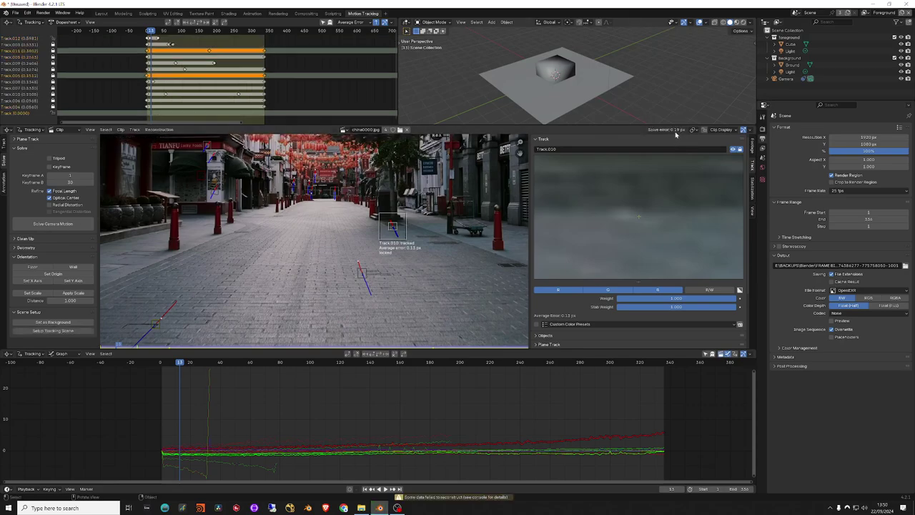
Step: Add Track.003 and Track.012 to the selection alongside Track.010 on the road surface
{"action": "left_click", "coordinate": [362, 273]}
{"action": "left_click", "coordinate": [362, 273]}
{"action": "left_click", "coordinate": [362, 273]}
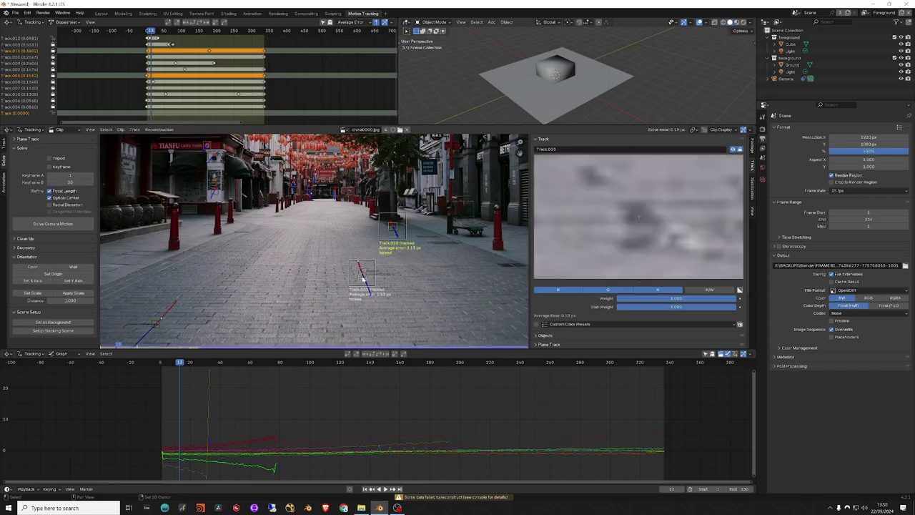
{"action": "left_click", "coordinate": [156, 324]}
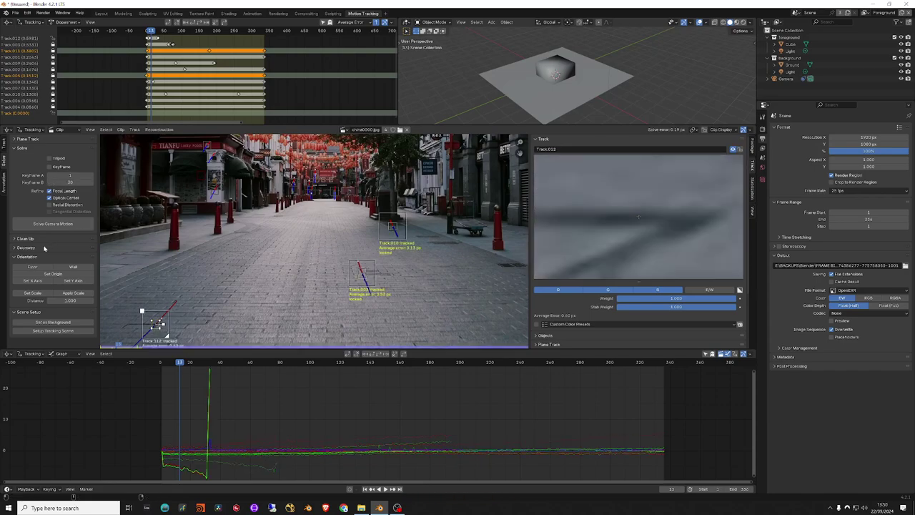
Step: Set the floor from the selected road tracks, then select and delete the placeholder cube
{"action": "left_click", "coordinate": [33, 267]}
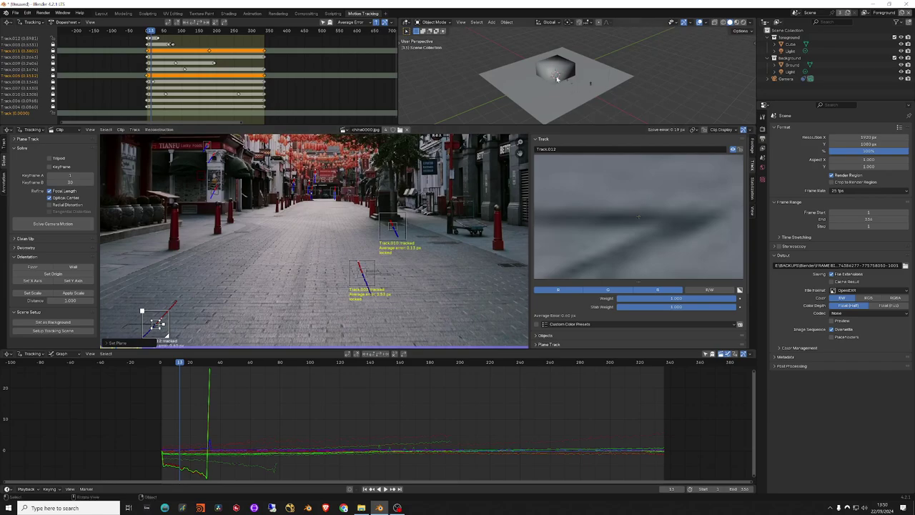
{"action": "left_click", "coordinate": [46, 333]}
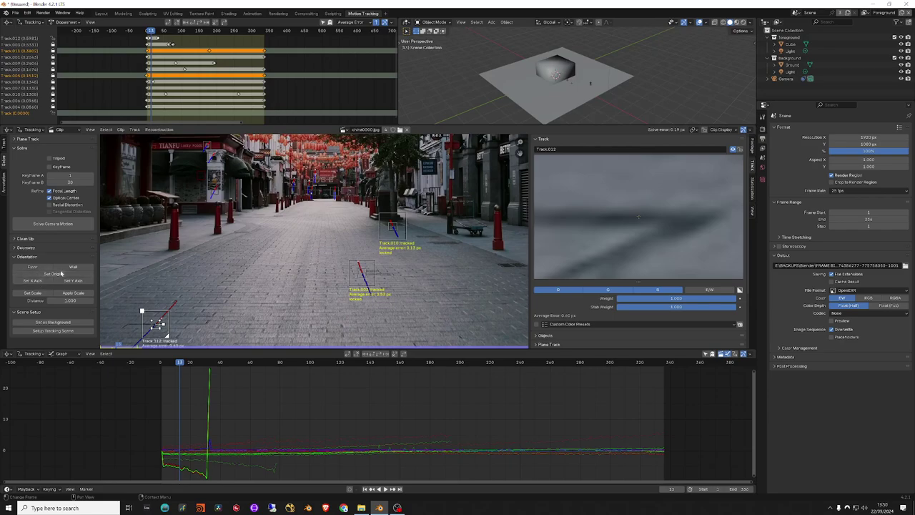
{"action": "left_click", "coordinate": [362, 277]}
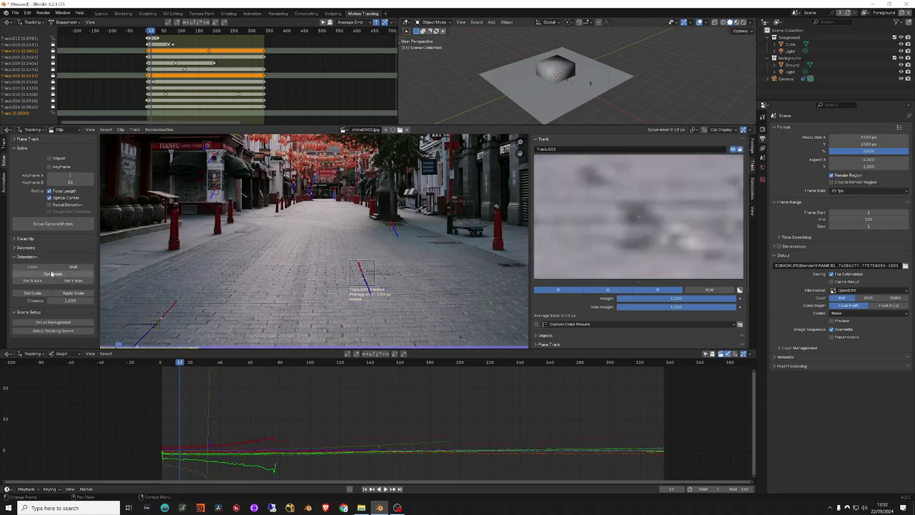
{"action": "middle_click_drag", "start_coordinate": [600, 85], "coordinate": [636, 79]}
{"action": "left_click", "coordinate": [636, 79]}
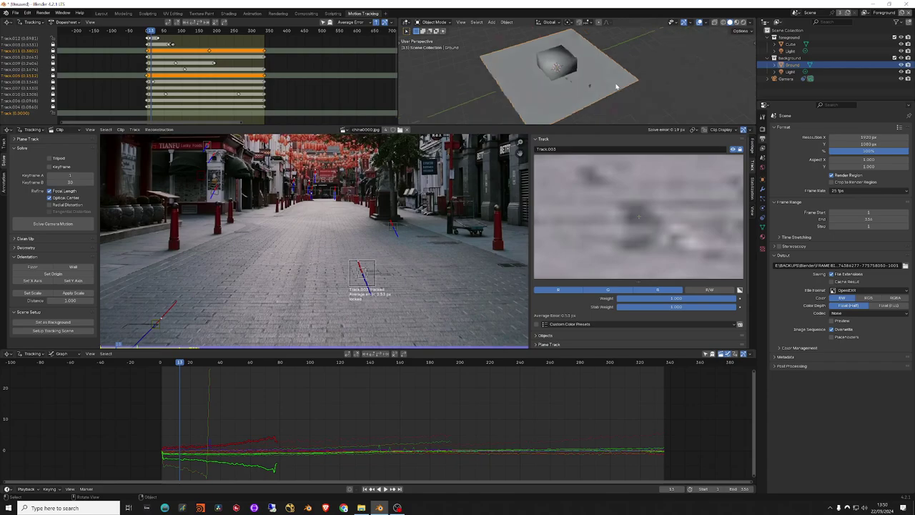
{"action": "key", "text": "KP_0"}
{"action": "key", "text": "Delete"}
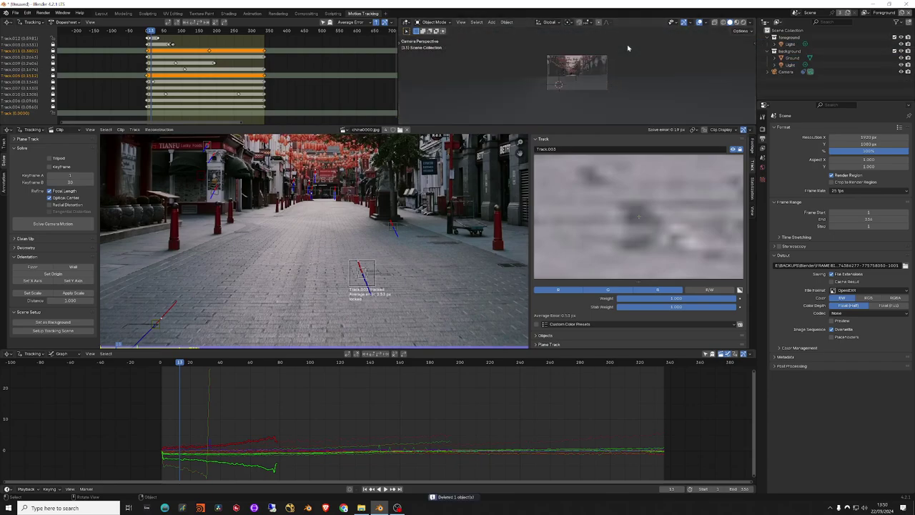
{"action": "scroll", "coordinate": [585, 63], "scroll_direction": "up", "scroll_amount": 4}
{"action": "scroll", "coordinate": [586, 63], "scroll_direction": "up", "scroll_amount": 5}
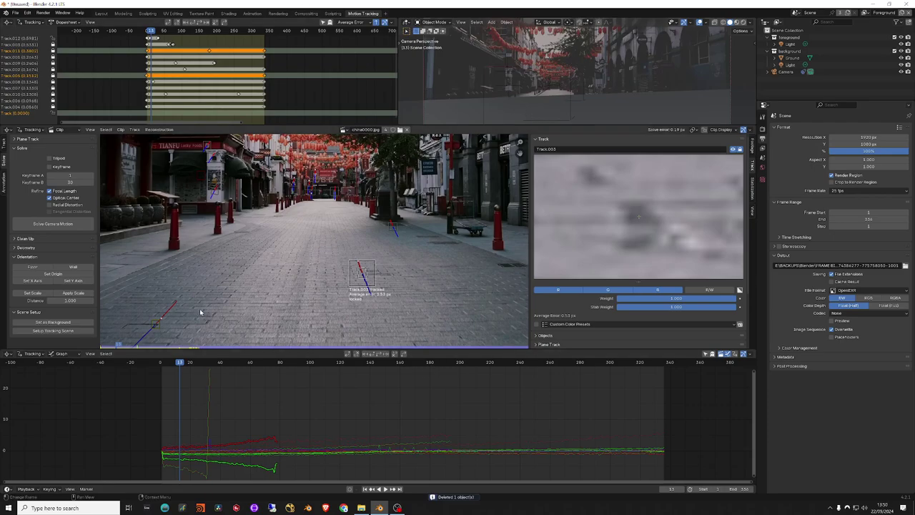
Step: Reselect Track.012, Track.010 and Track.003 and set the floor from them again
{"action": "left_click", "coordinate": [155, 328]}
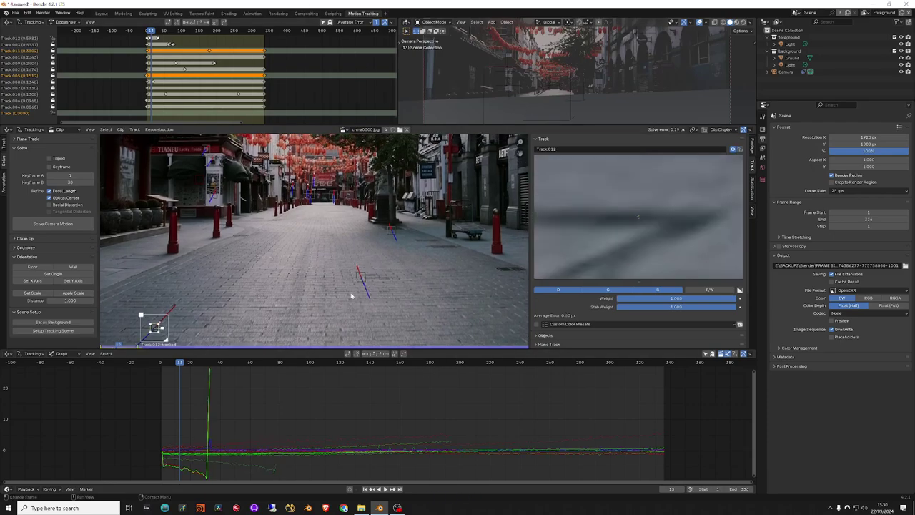
{"action": "left_click", "coordinate": [361, 277]}
{"action": "left_click", "coordinate": [393, 232]}
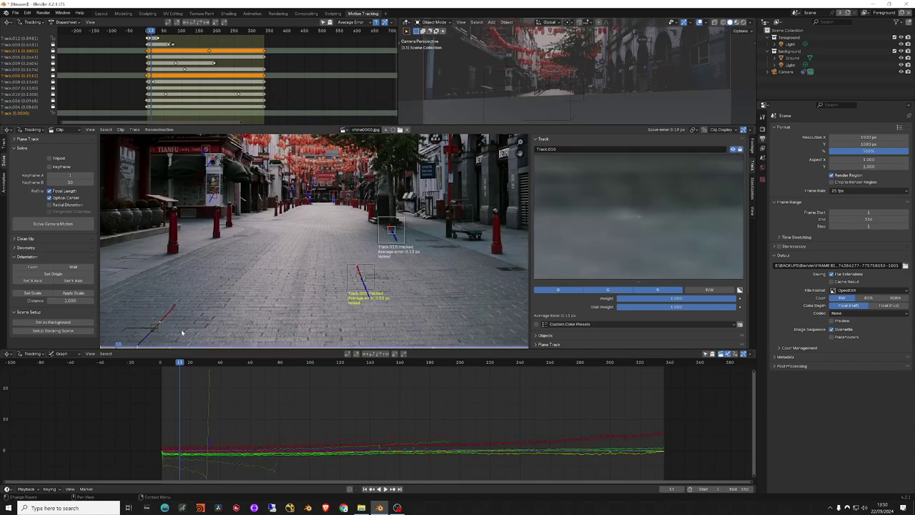
{"action": "left_click", "coordinate": [155, 323]}
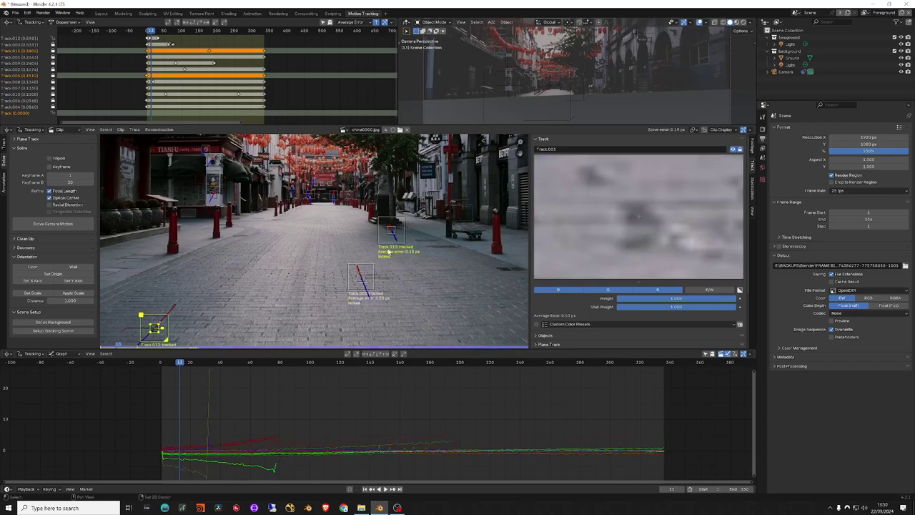
{"action": "left_click", "coordinate": [392, 233], "text": "shift"}
{"action": "left_click", "coordinate": [361, 275], "text": "shift"}
{"action": "left_click", "coordinate": [42, 269]}
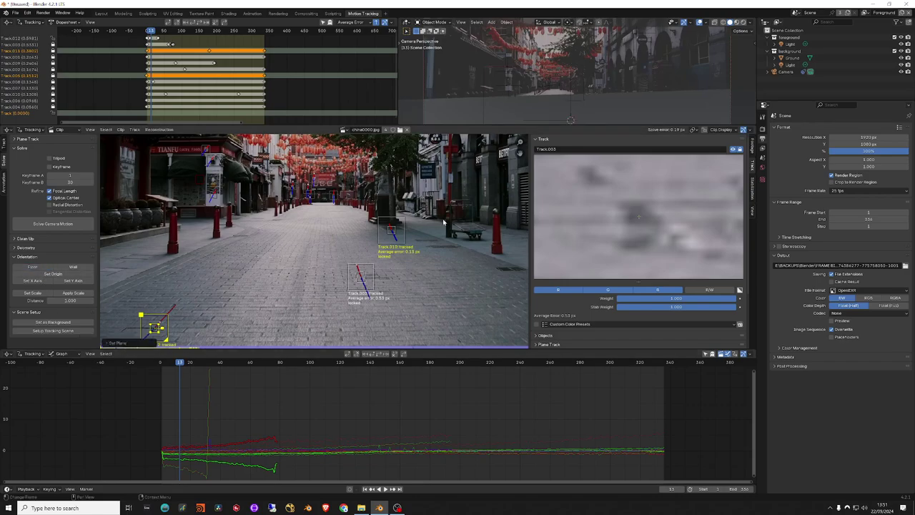
Step: Select the Ground object, then delete the selection with X and confirm
{"action": "left_click", "coordinate": [501, 114]}
{"action": "key", "text": "x"}
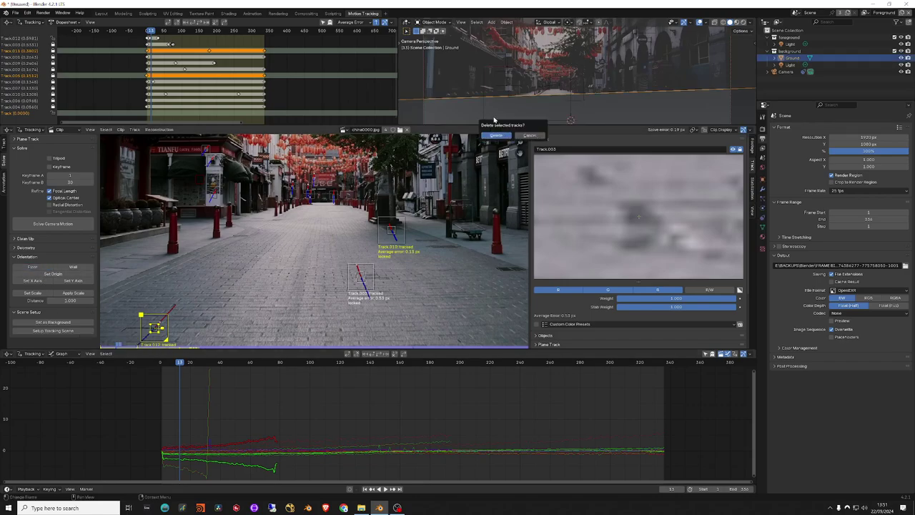
{"action": "left_click", "coordinate": [496, 137]}
Step: Delete the Ground plane while viewing the scene through the camera
{"action": "left_click", "coordinate": [101, 13]}
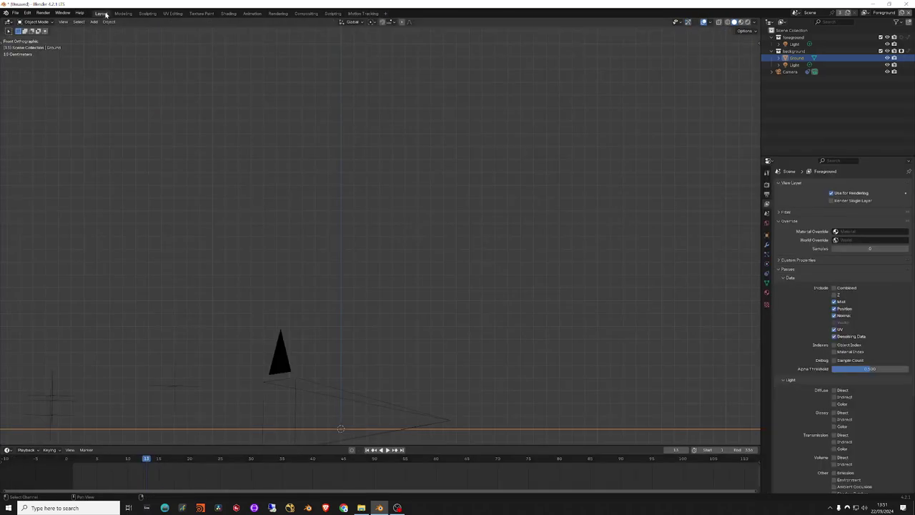
{"action": "key", "text": "KP_0"}
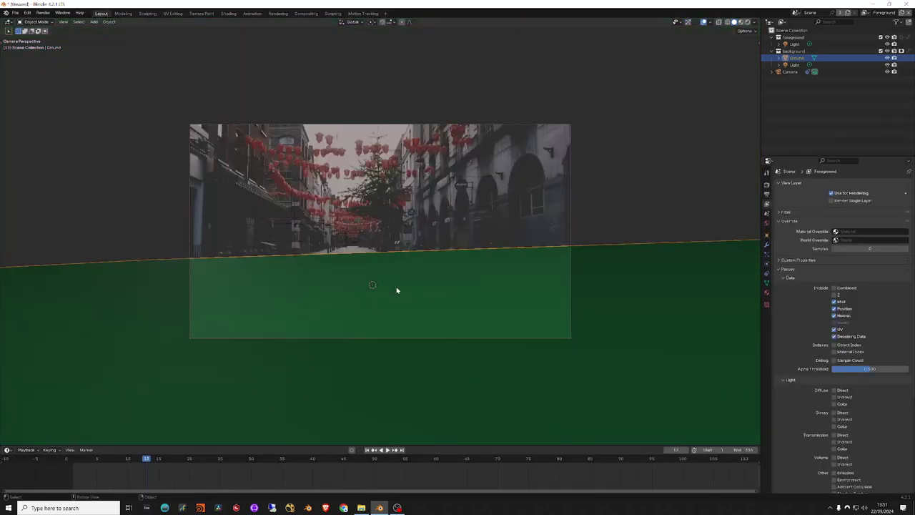
{"action": "scroll", "coordinate": [428, 286], "scroll_direction": "down", "scroll_amount": 1}
{"action": "key", "text": "Delete"}
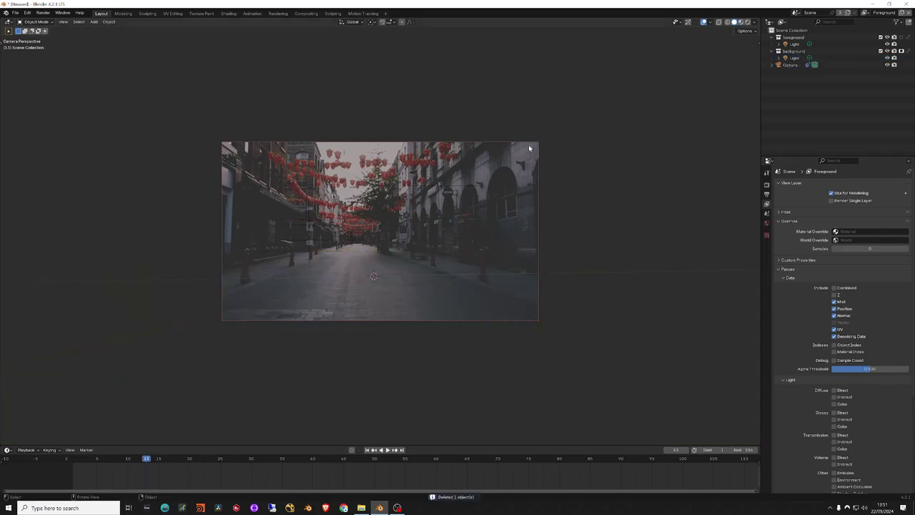
Step: Set the pivot point to the 3D Cursor and rotate the tracked camera around Z
{"action": "left_click", "coordinate": [372, 22]}
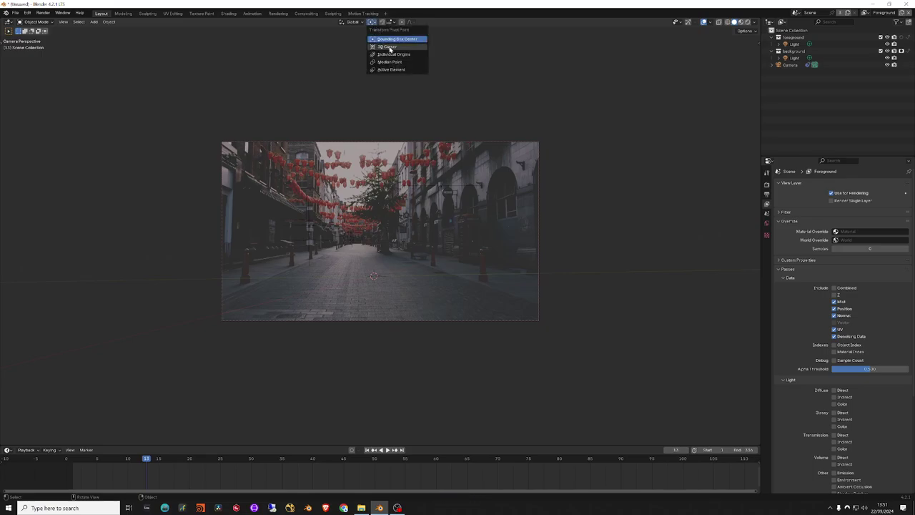
{"action": "left_click", "coordinate": [392, 48]}
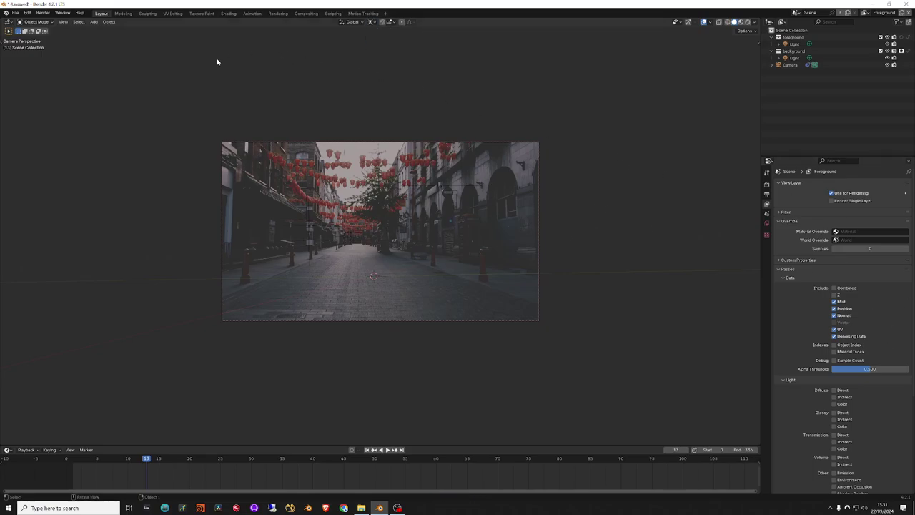
{"action": "left_click", "coordinate": [318, 143]}
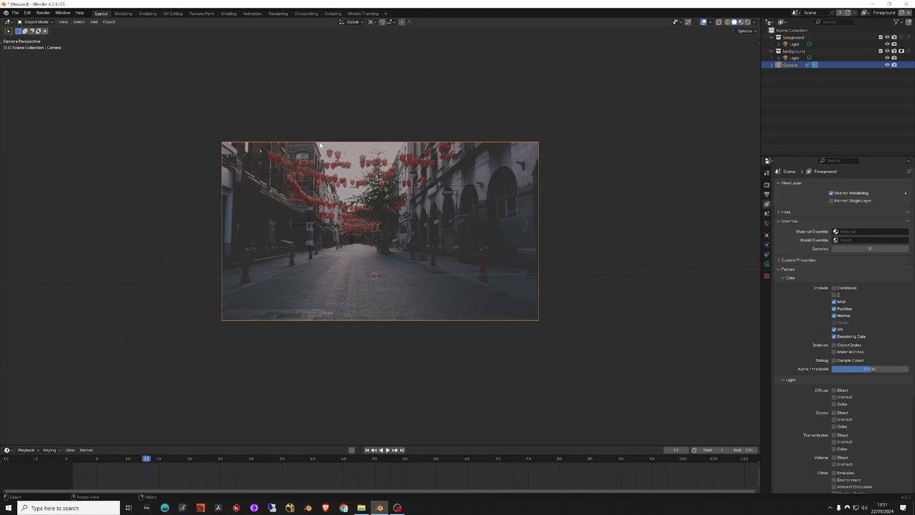
{"action": "key", "text": "r"}
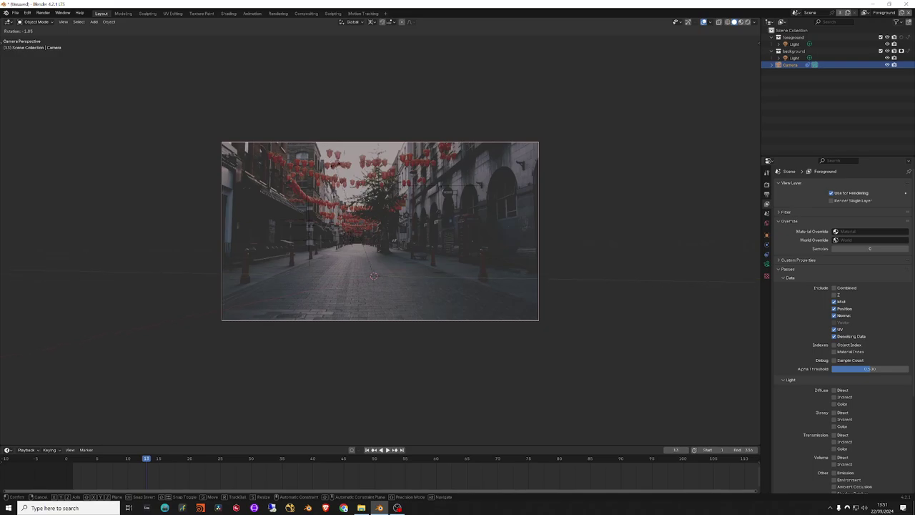
{"action": "key", "text": "Return"}
{"action": "key", "text": "z"}
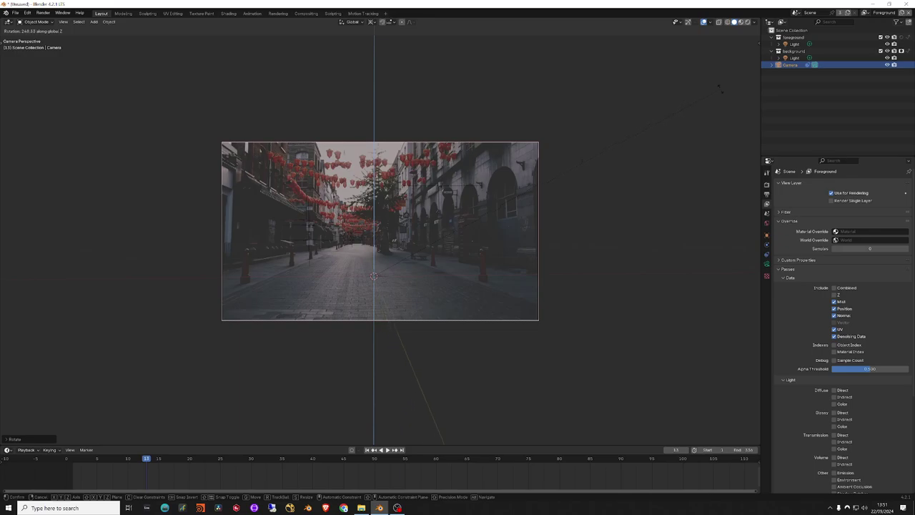
{"action": "left_click", "coordinate": [719, 88]}
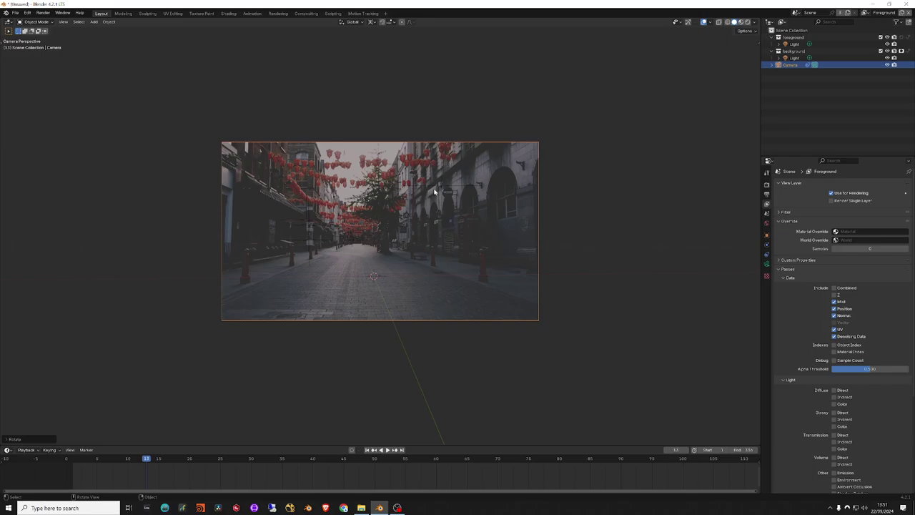
Step: Add a test plane, delete it, and return to the Motion Tracking workspace
{"action": "key", "text": "shift+a"}
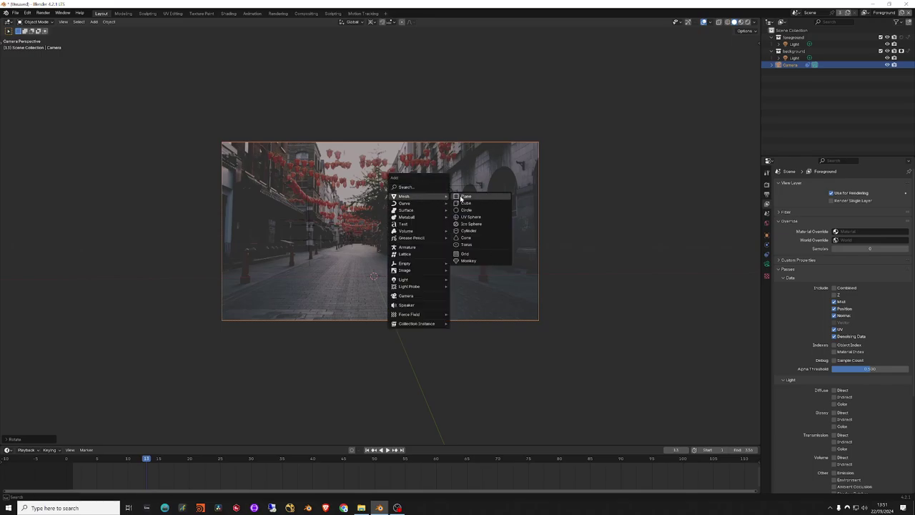
{"action": "left_click", "coordinate": [463, 195]}
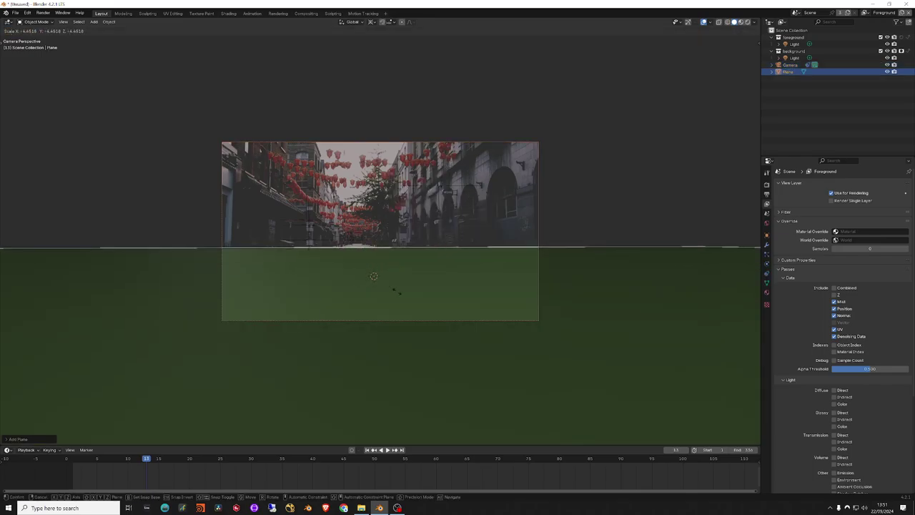
{"action": "key", "text": "Delete"}
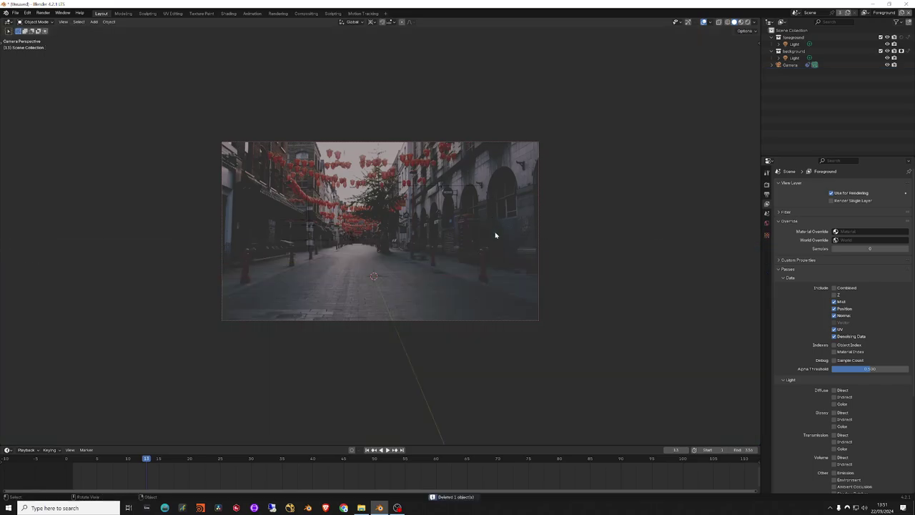
{"action": "left_click", "coordinate": [363, 13]}
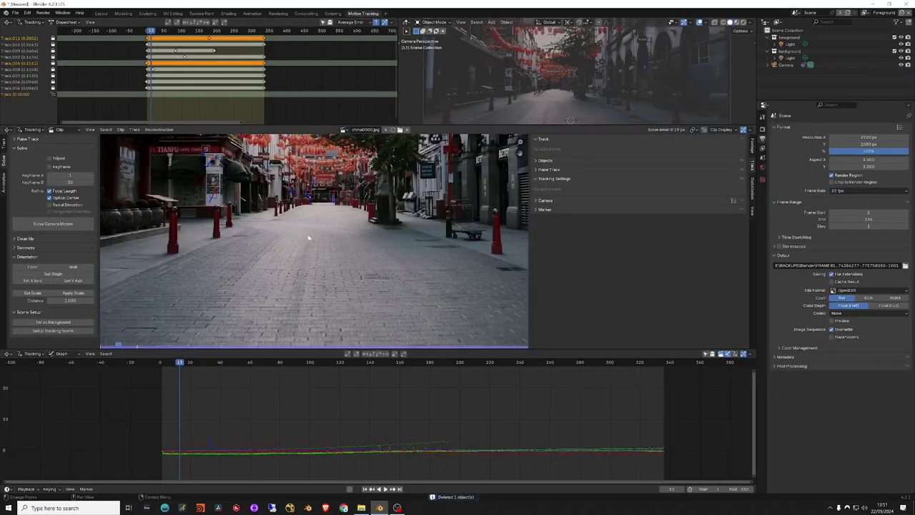
Step: Select the tracked camera and move the clip to around frame 59
{"action": "scroll", "coordinate": [257, 240], "scroll_direction": "down", "scroll_amount": 2}
{"action": "scroll", "coordinate": [257, 239], "scroll_direction": "down", "scroll_amount": 1}
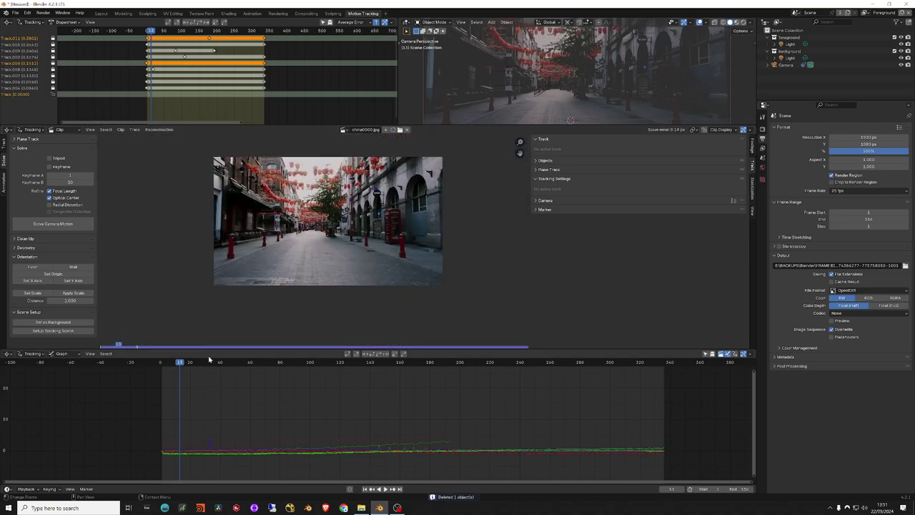
{"action": "left_click", "coordinate": [272, 363]}
{"action": "mouse_move", "coordinate": [272, 362]}
{"action": "left_mouse_down"}
{"action": "mouse_move", "coordinate": [457, 364]}
{"action": "mouse_move", "coordinate": [190, 364]}
{"action": "mouse_move", "coordinate": [194, 375]}
{"action": "left_mouse_up"}
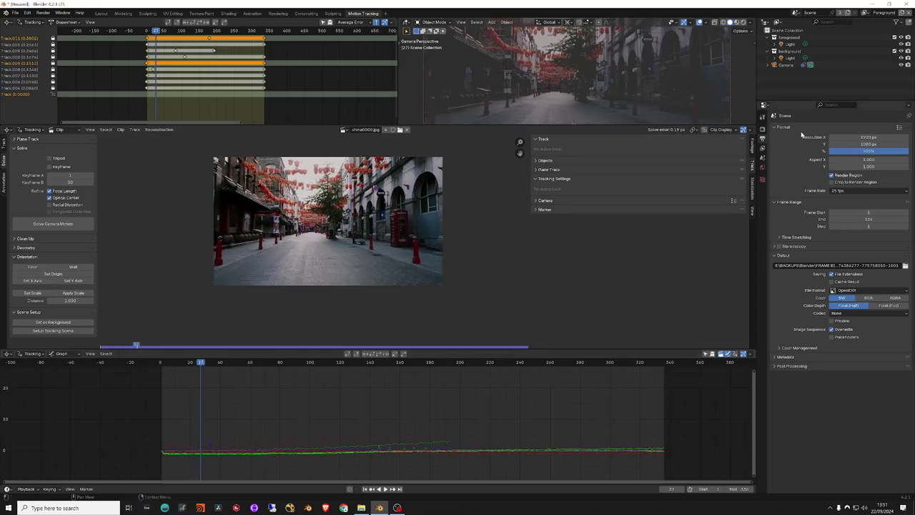
{"action": "left_click", "coordinate": [786, 65]}
{"action": "scroll", "coordinate": [332, 288], "scroll_direction": "up", "scroll_amount": 1}
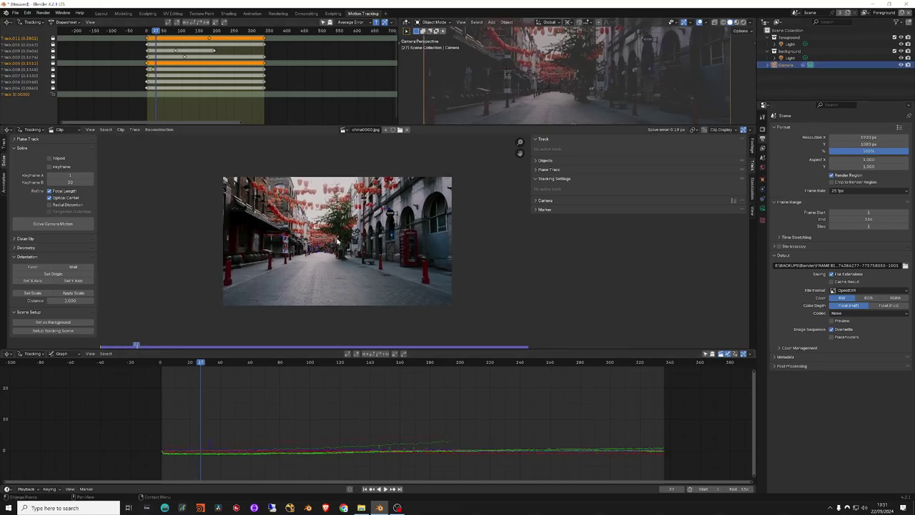
{"action": "scroll", "coordinate": [331, 289], "scroll_direction": "up", "scroll_amount": 2}
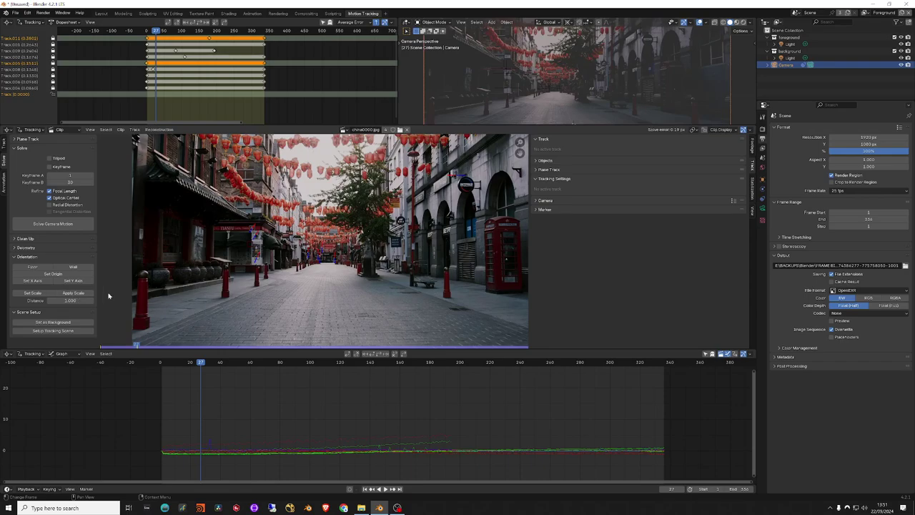
{"action": "left_click_drag", "start_coordinate": [205, 368], "coordinate": [259, 368]}
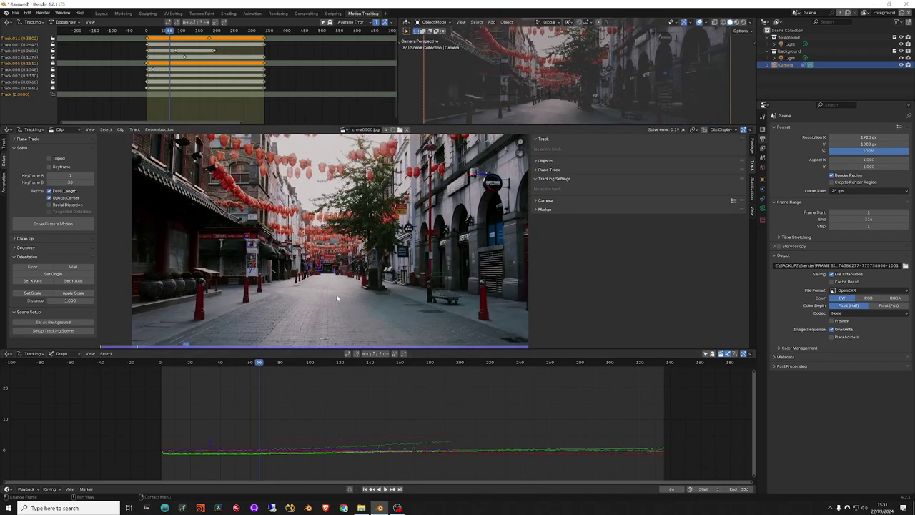
Step: Select two left-shopfront markers and set the scene scale with distance 2
{"action": "middle_click_drag", "start_coordinate": [364, 231], "coordinate": [371, 182]}
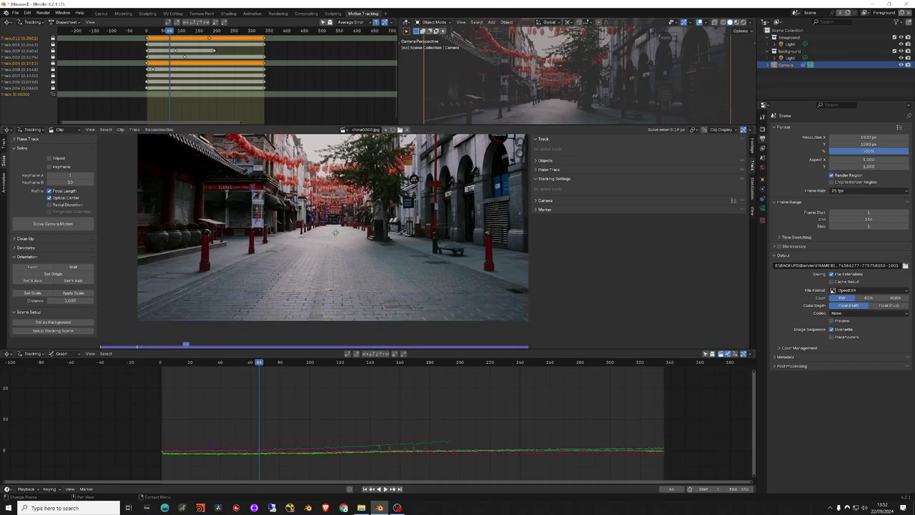
{"action": "left_click", "coordinate": [259, 222]}
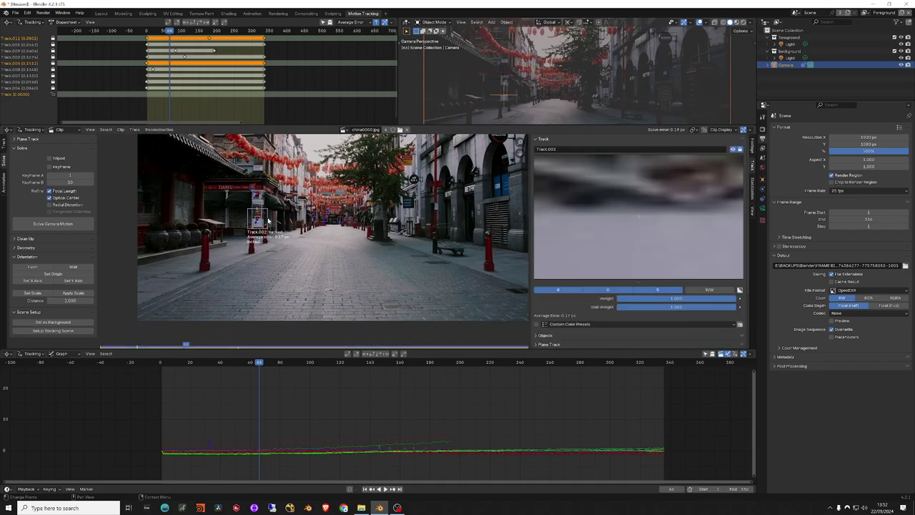
{"action": "left_click", "coordinate": [257, 195]}
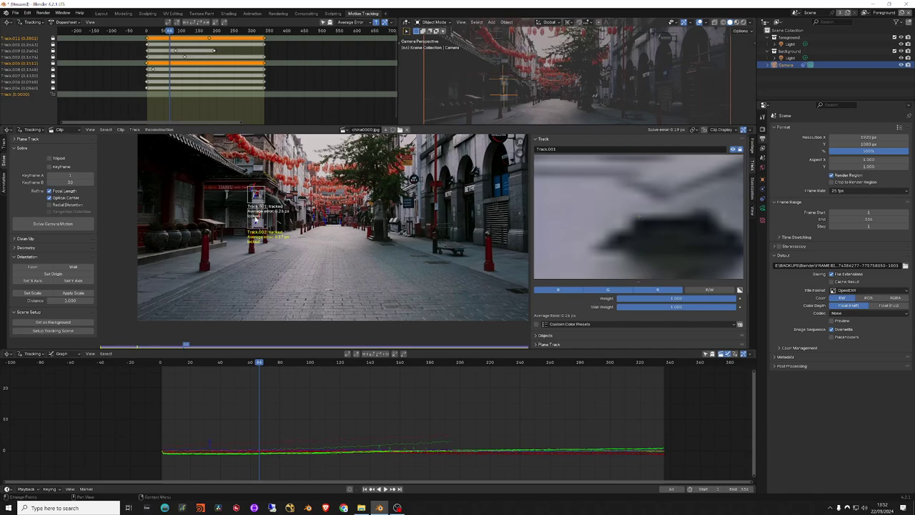
{"action": "left_click", "coordinate": [70, 300]}
{"action": "type", "text": "2"}
{"action": "key", "text": "Return"}
{"action": "left_click", "coordinate": [32, 293]}
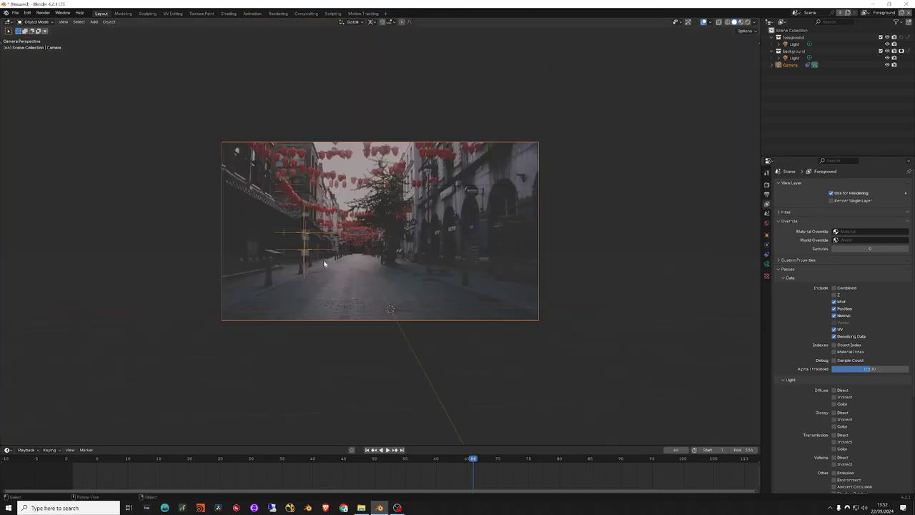
Step: Set the camera's background image opacity to 1.0
{"action": "left_click", "coordinate": [652, 207]}
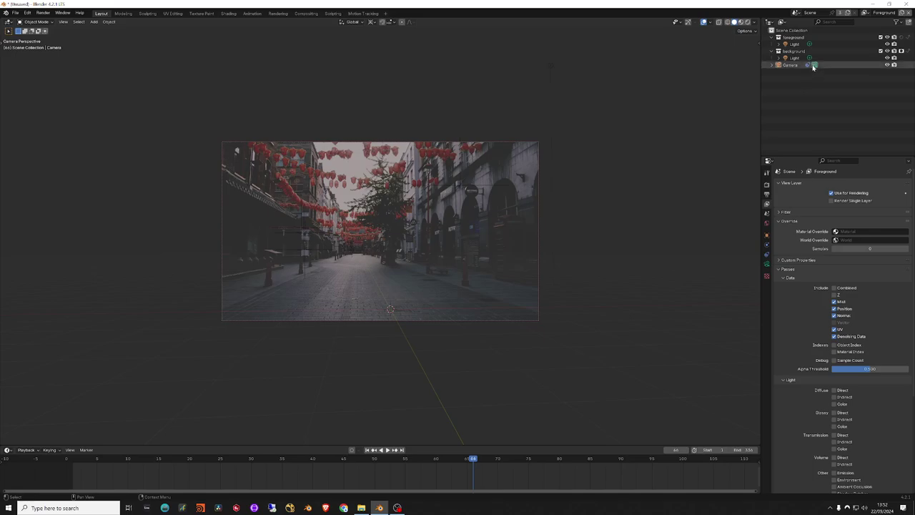
{"action": "left_click", "coordinate": [766, 264]}
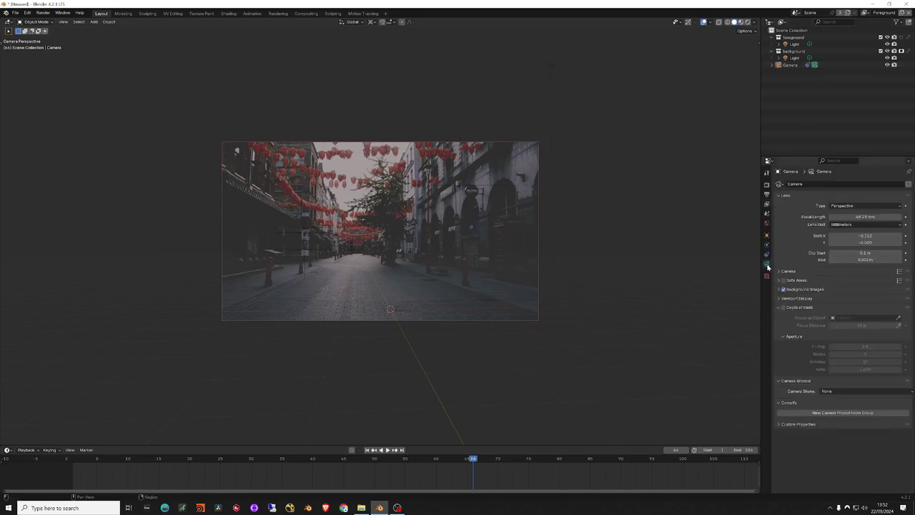
{"action": "left_click", "coordinate": [779, 290]}
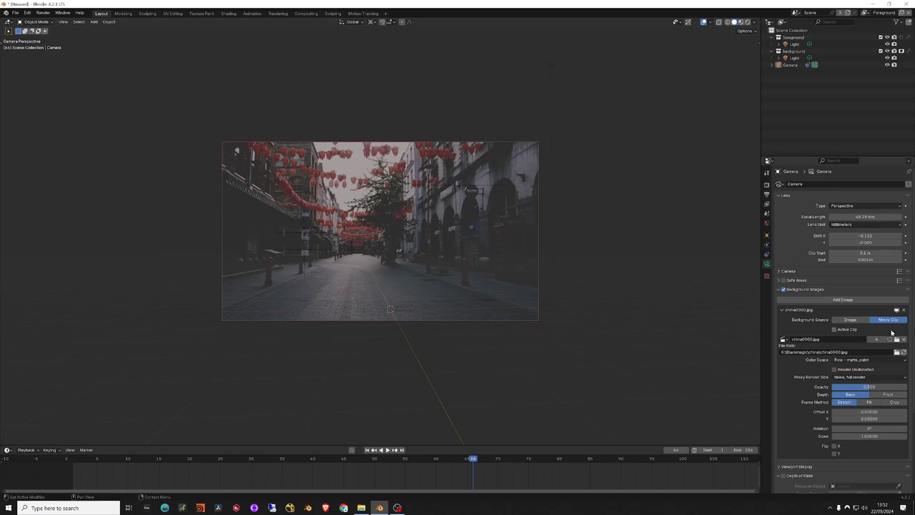
{"action": "left_click_drag", "start_coordinate": [868, 386], "coordinate": [906, 387]}
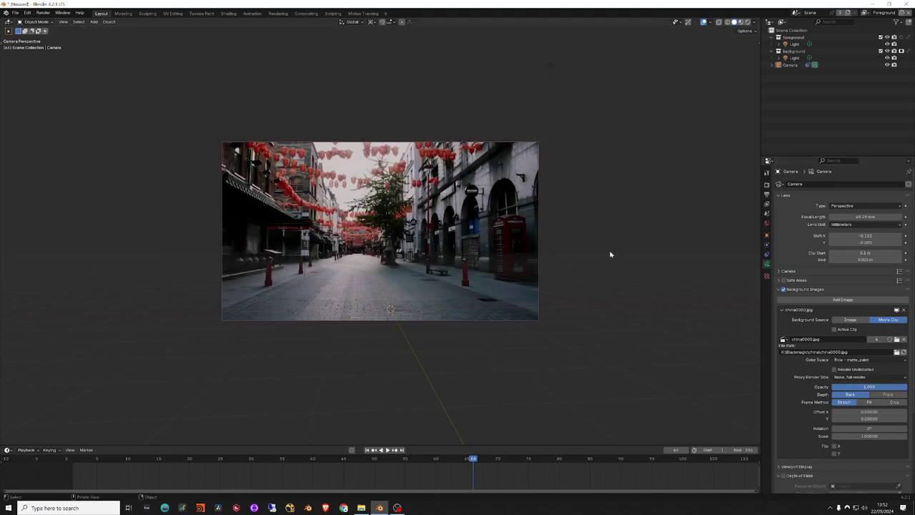
Step: Add a plane, stretch it along Y toward the camera, and narrow it along X
{"action": "key", "text": "shift+a"}
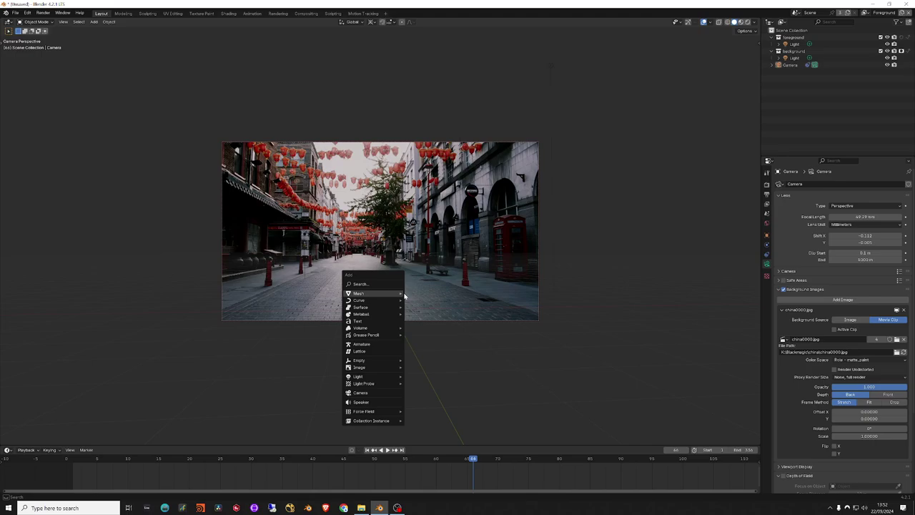
{"action": "left_click", "coordinate": [422, 294]}
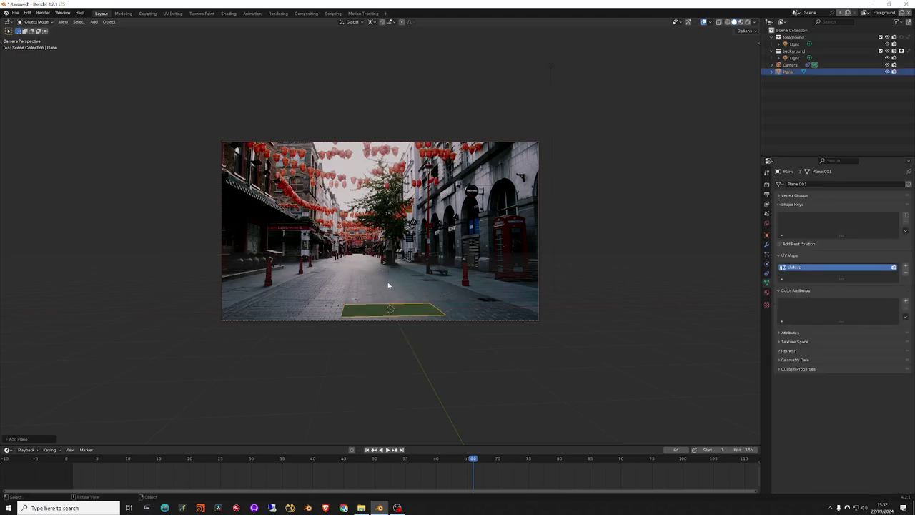
{"action": "key", "text": "s"}
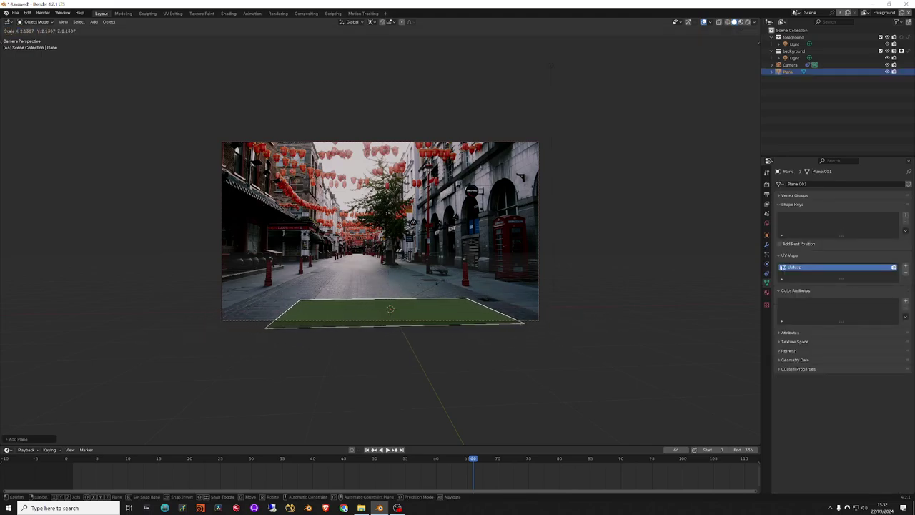
{"action": "key", "text": "y"}
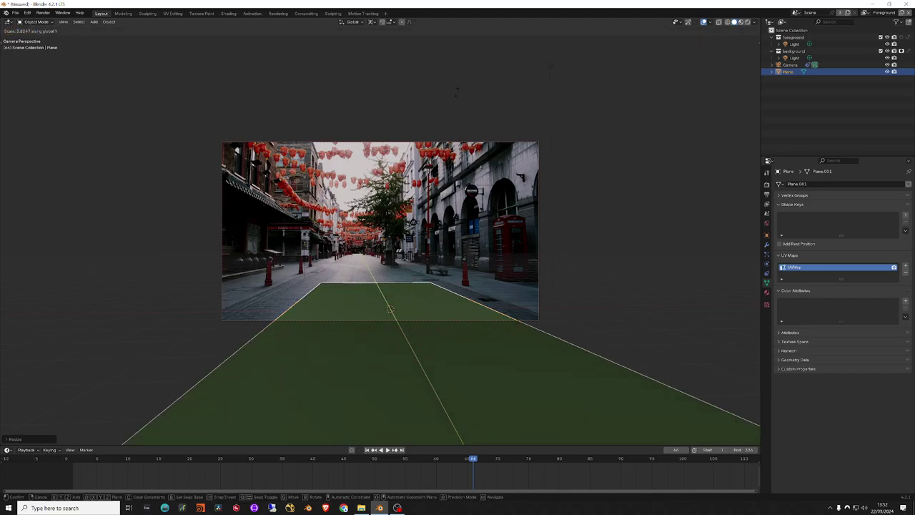
{"action": "left_click", "coordinate": [464, 69]}
{"action": "key", "text": "s"}
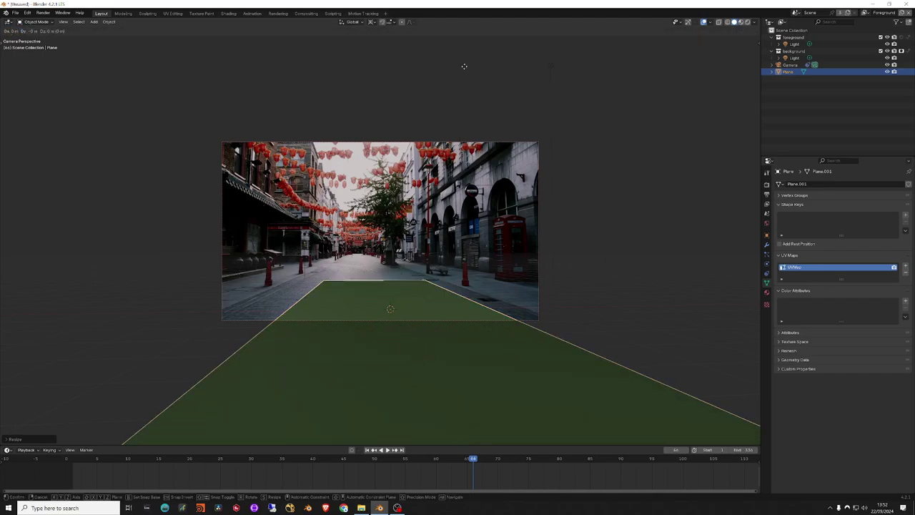
{"action": "key", "text": "x"}
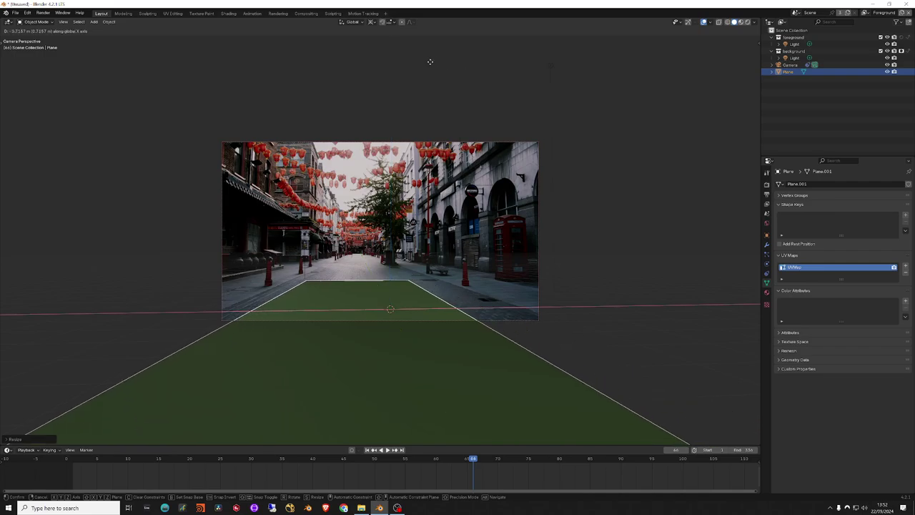
{"action": "left_click", "coordinate": [429, 61]}
Step: Move the plane up the street along Y and deselect it
{"action": "key", "text": "g"}
{"action": "key", "text": "y"}
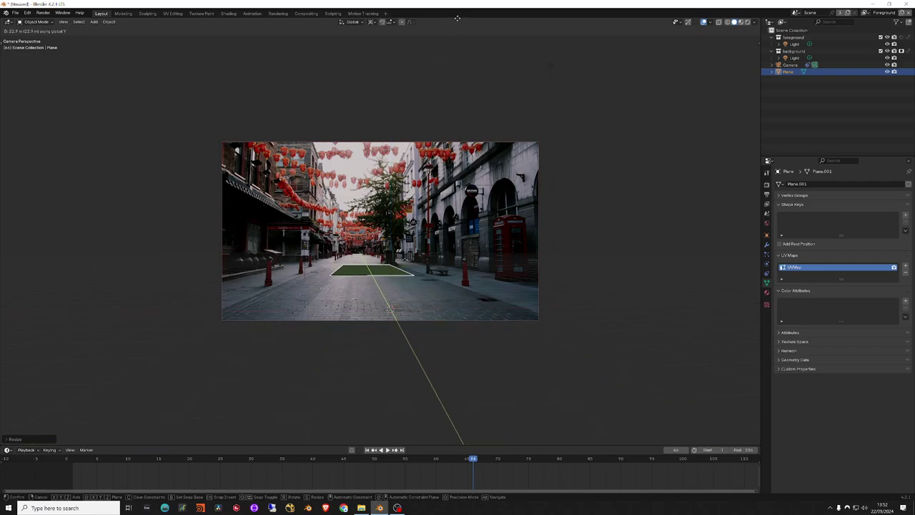
{"action": "left_click", "coordinate": [500, 75]}
{"action": "left_click", "coordinate": [501, 75]}
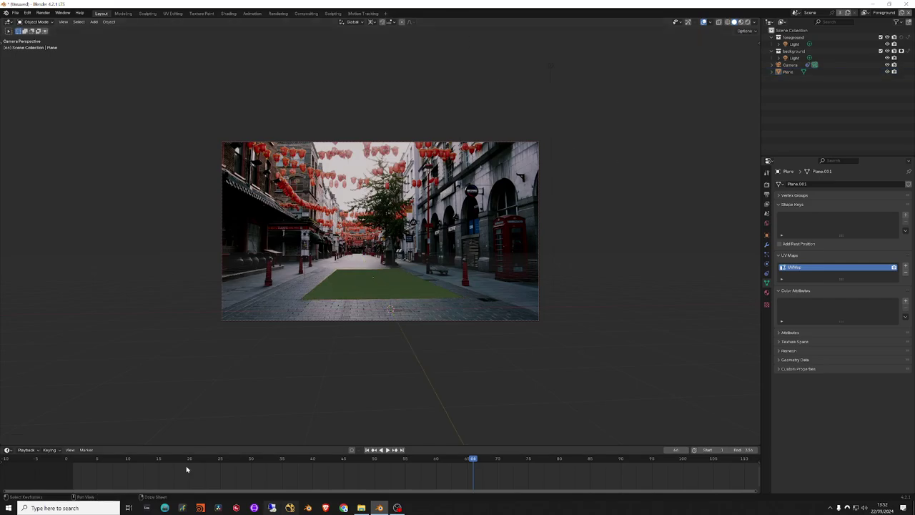
Step: Play and scrub the footage to check the plane stays on the road
{"action": "left_click", "coordinate": [101, 463]}
{"action": "key", "text": "space"}
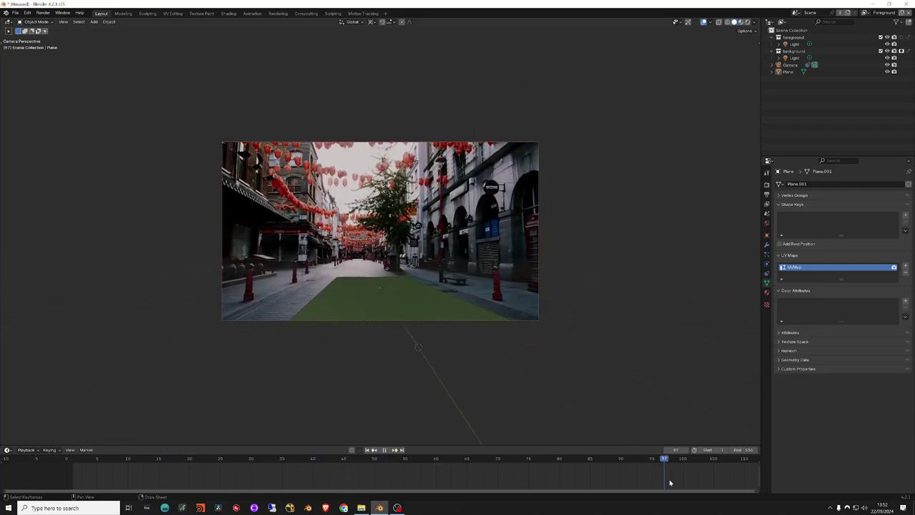
{"action": "mouse_move", "coordinate": [441, 467]}
{"action": "left_mouse_down"}
{"action": "mouse_move", "coordinate": [251, 462]}
{"action": "mouse_move", "coordinate": [701, 461]}
{"action": "mouse_move", "coordinate": [312, 453]}
{"action": "left_mouse_up"}
{"action": "mouse_move", "coordinate": [410, 453]}
{"action": "left_mouse_down"}
{"action": "mouse_move", "coordinate": [139, 453]}
{"action": "mouse_move", "coordinate": [441, 461]}
{"action": "left_mouse_up"}
{"action": "mouse_move", "coordinate": [679, 482]}
{"action": "left_mouse_down"}
{"action": "mouse_move", "coordinate": [116, 480]}
{"action": "mouse_move", "coordinate": [473, 465]}
{"action": "mouse_move", "coordinate": [448, 464]}
{"action": "mouse_move", "coordinate": [686, 475]}
{"action": "mouse_move", "coordinate": [436, 464]}
{"action": "left_mouse_up"}
{"action": "key", "text": "space"}
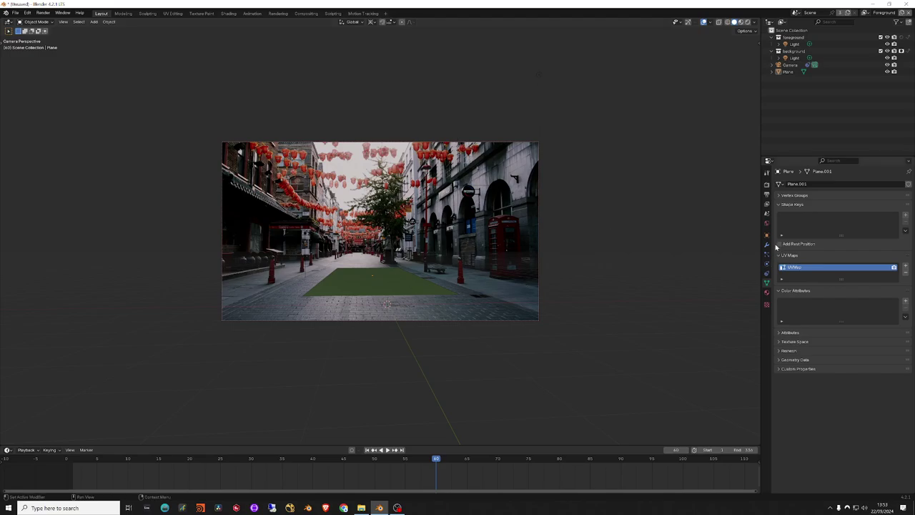
Step: Check the ground plane's object and render settings, then deselect it
{"action": "left_click", "coordinate": [789, 72]}
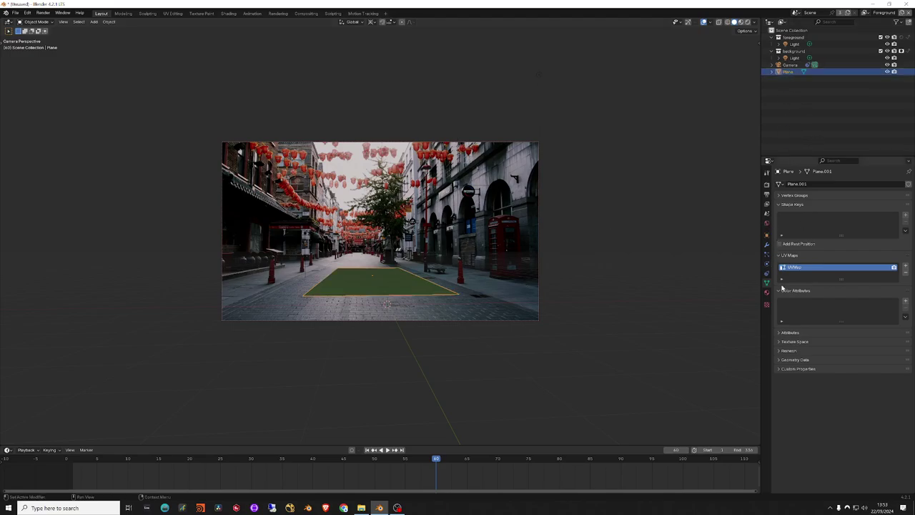
{"action": "left_click", "coordinate": [766, 236]}
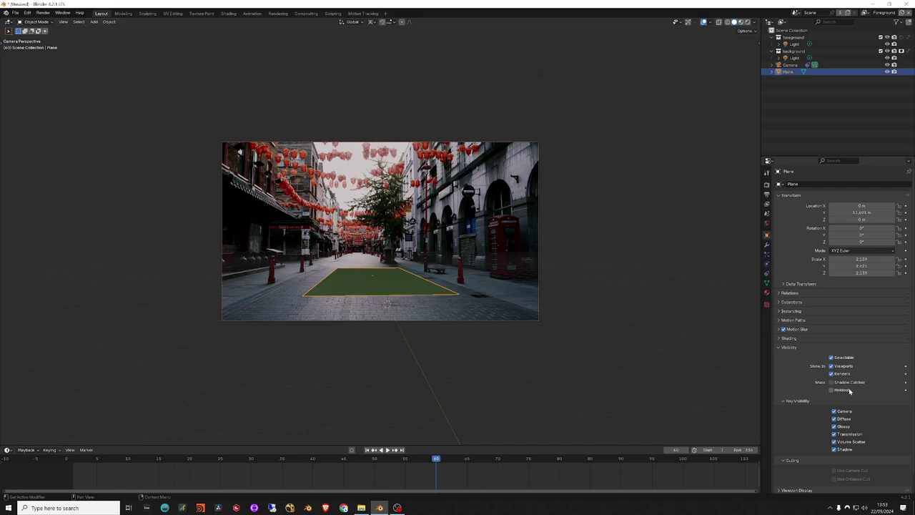
{"action": "left_click", "coordinate": [807, 117]}
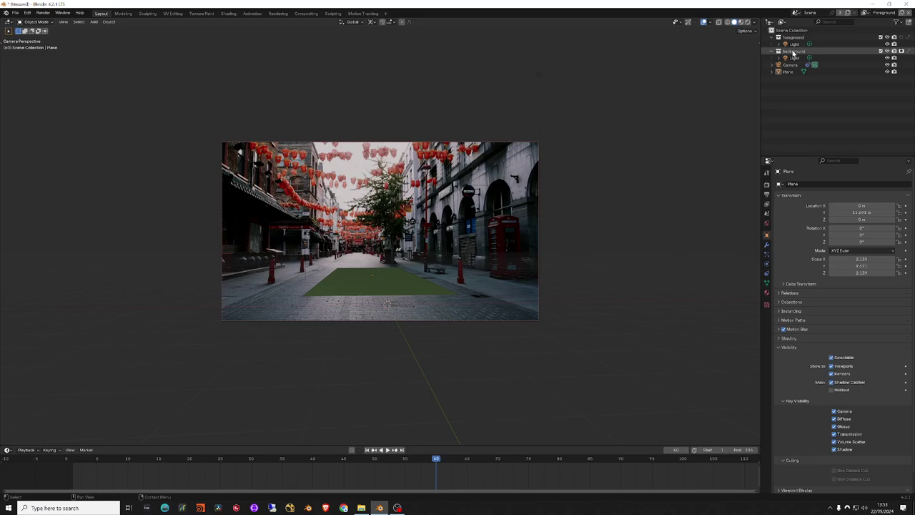
{"action": "key", "text": "ctrl+z"}
{"action": "key", "text": "ctrl+z"}
{"action": "key", "text": "ctrl+z"}
{"action": "key", "text": "ctrl+z"}
{"action": "key", "text": "ctrl+z"}
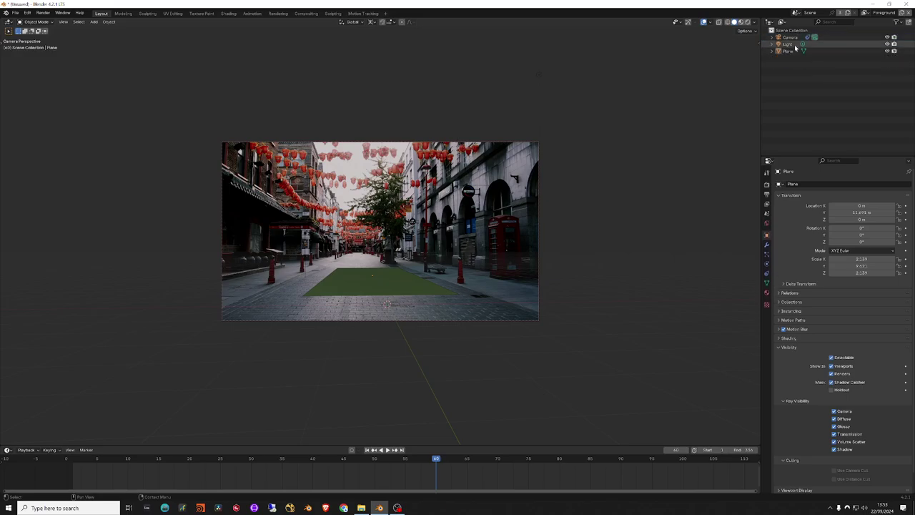
{"action": "left_click", "coordinate": [791, 51]}
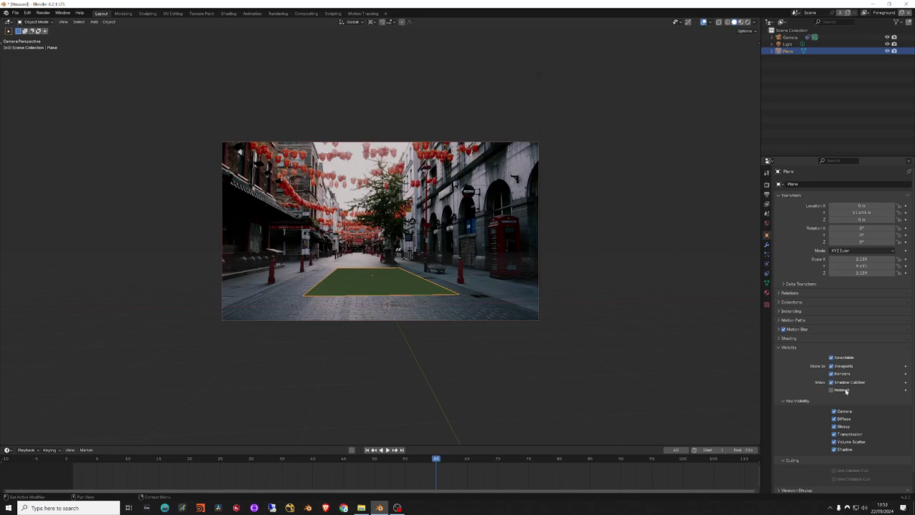
{"action": "left_click", "coordinate": [766, 184]}
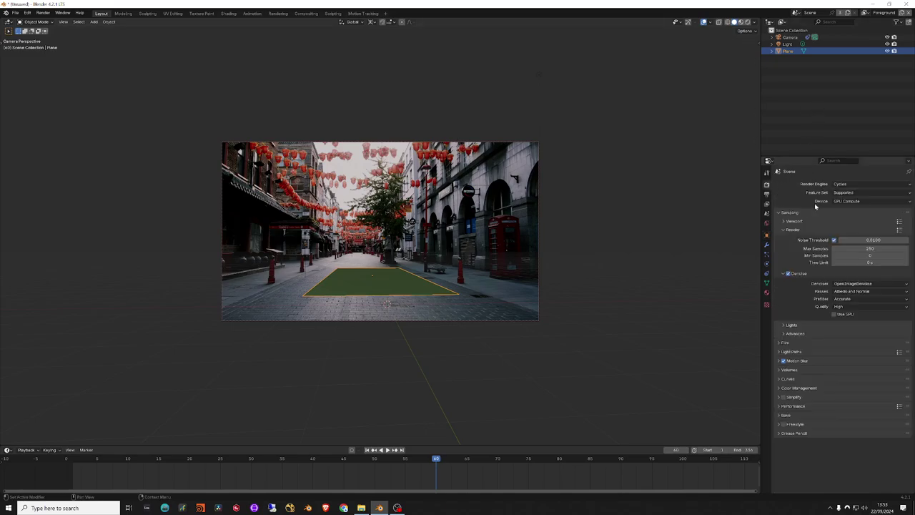
{"action": "left_click", "coordinate": [823, 112]}
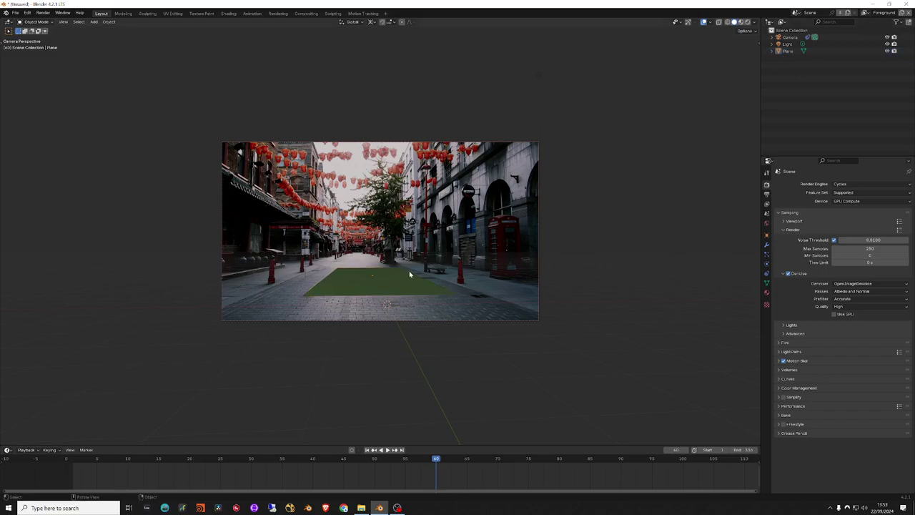
Step: Add a Suzanne monkey, rotate it, and set it down on the green plane
{"action": "key", "text": "shift+a"}
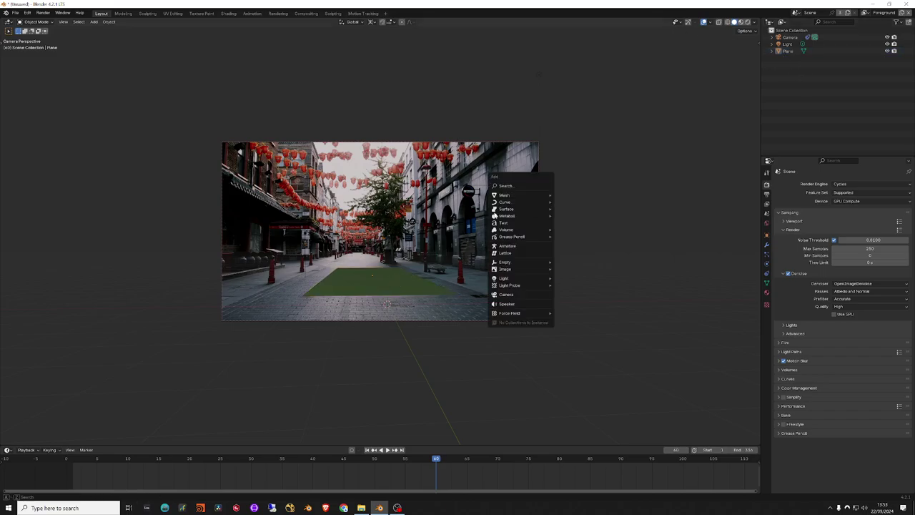
{"action": "mouse_move", "coordinate": [504, 195]}
{"action": "left_click", "coordinate": [581, 262]}
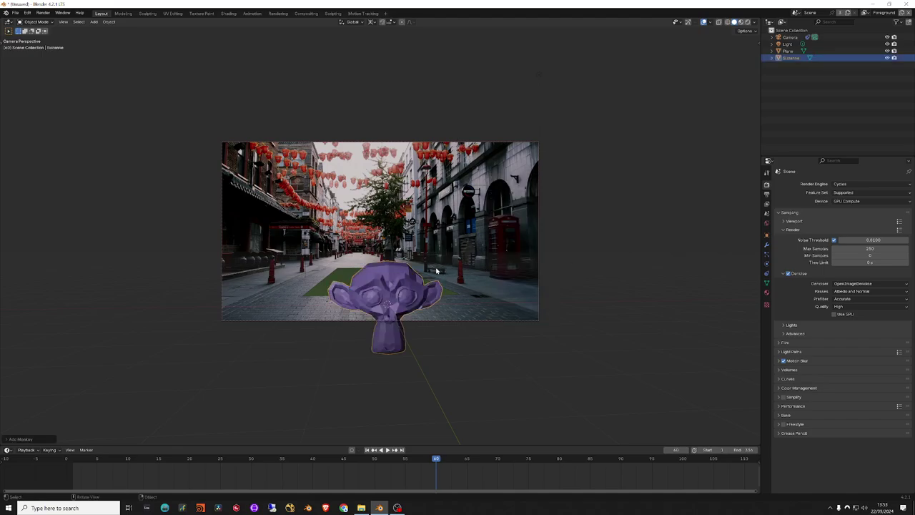
{"action": "mouse_move", "coordinate": [436, 270]}
{"action": "middle_mouse_down"}
{"action": "mouse_move", "coordinate": [448, 267]}
{"action": "mouse_move", "coordinate": [388, 302]}
{"action": "mouse_move", "coordinate": [365, 280]}
{"action": "middle_mouse_up"}
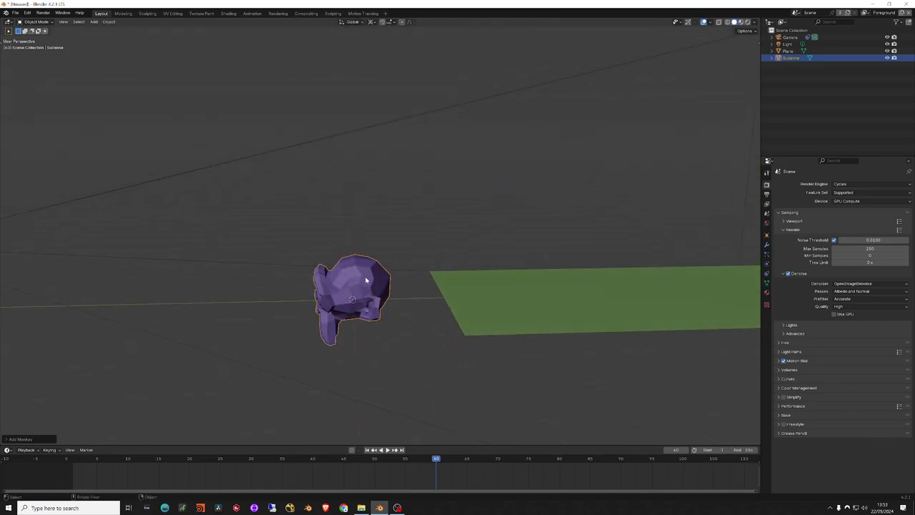
{"action": "key", "text": "g"}
{"action": "left_click", "coordinate": [589, 239]}
{"action": "key", "text": "r"}
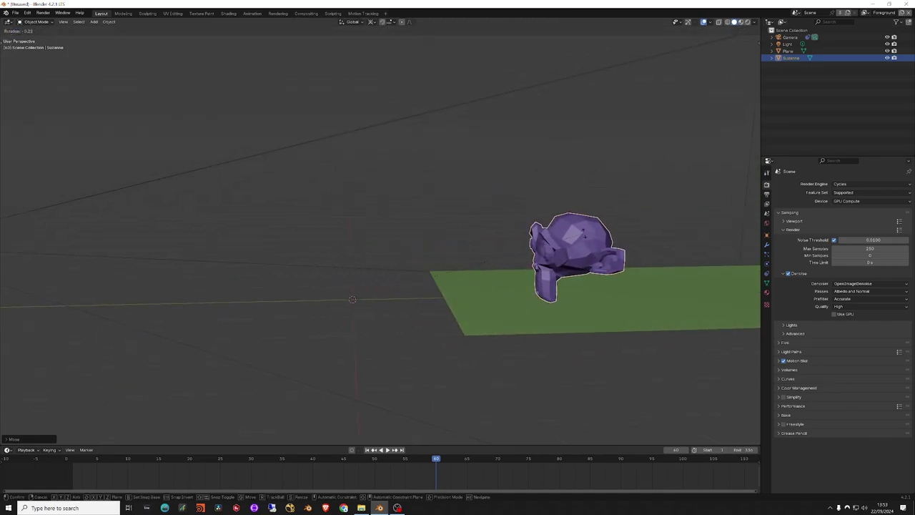
{"action": "left_click", "coordinate": [588, 245]}
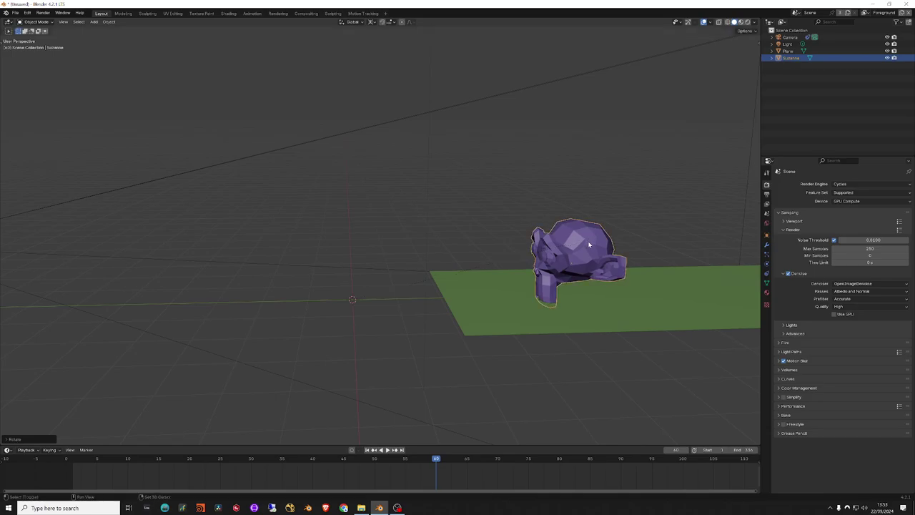
{"action": "right_click", "coordinate": [586, 244], "text": "shift"}
{"action": "key", "text": "r"}
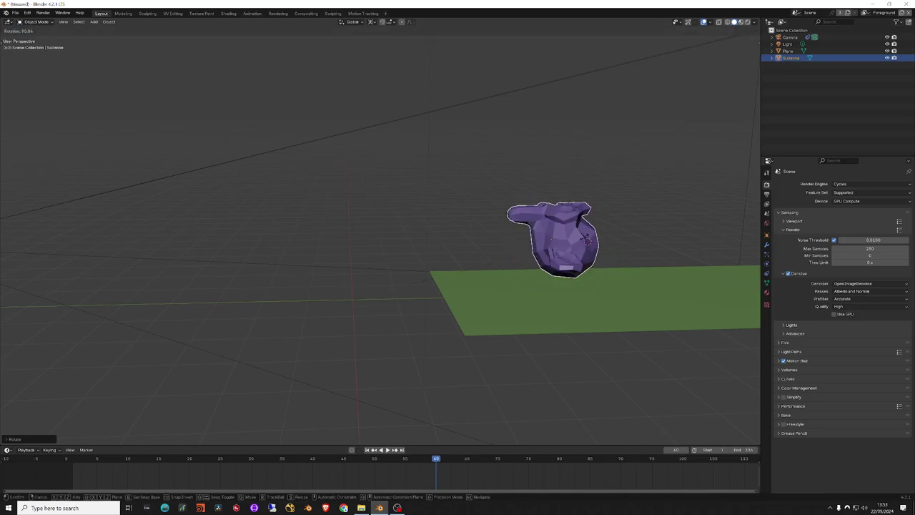
{"action": "left_click", "coordinate": [581, 244]}
{"action": "key", "text": "g"}
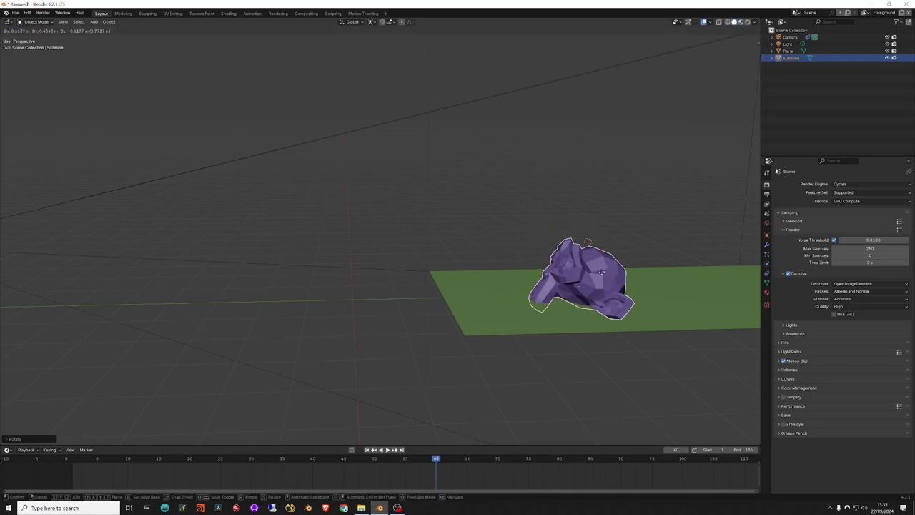
{"action": "left_click", "coordinate": [601, 266]}
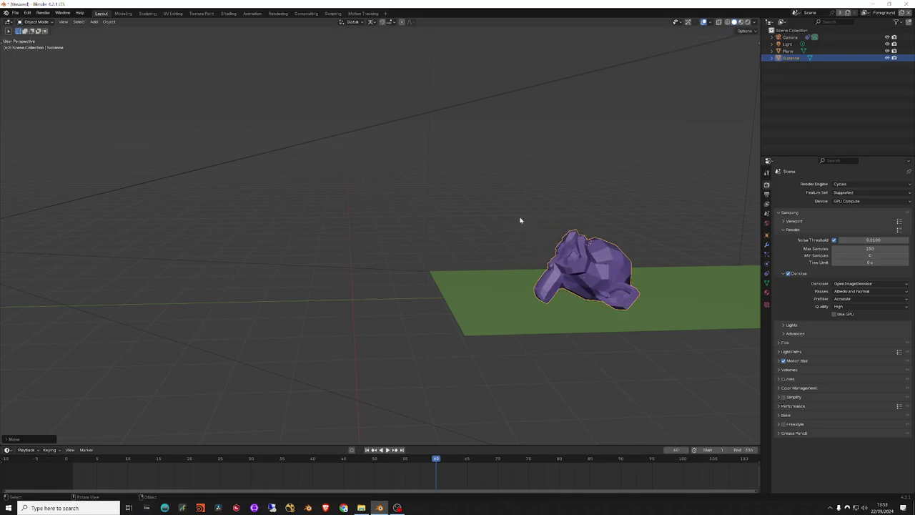
{"action": "key", "text": "KP_0"}
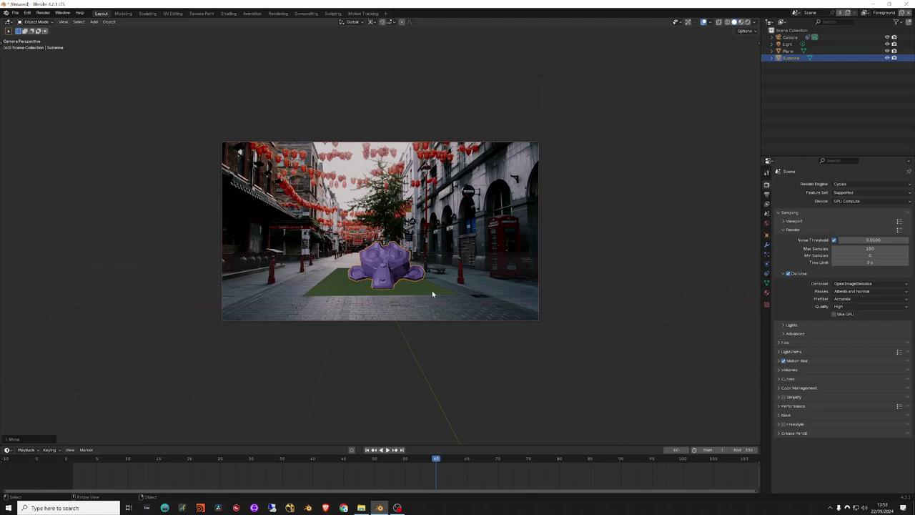
Step: Scale the green plane up, then widen it along X across the street
{"action": "left_click", "coordinate": [430, 293]}
{"action": "key", "text": "s"}
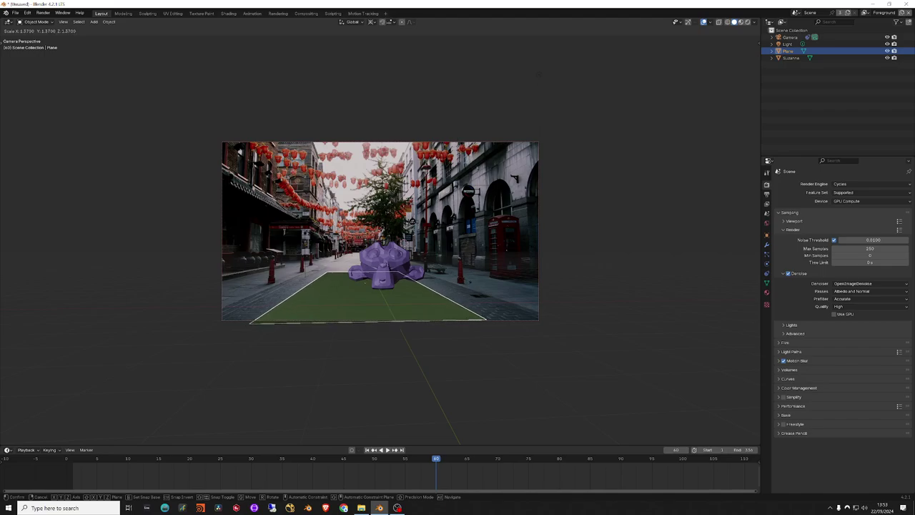
{"action": "left_click", "coordinate": [469, 274]}
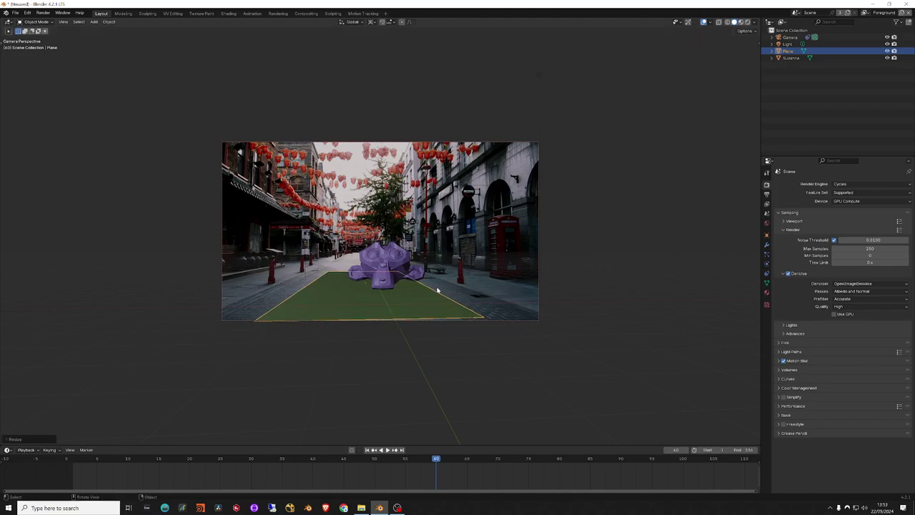
{"action": "key", "text": "s"}
{"action": "key", "text": "x"}
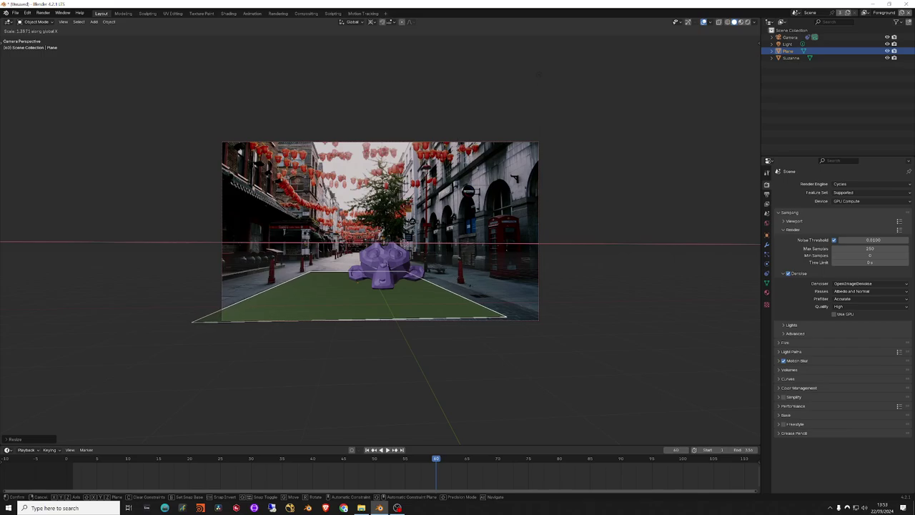
{"action": "left_click", "coordinate": [420, 293]}
{"action": "mouse_move", "coordinate": [450, 286]}
{"action": "middle_mouse_down"}
{"action": "mouse_move", "coordinate": [405, 296]}
{"action": "mouse_move", "coordinate": [435, 286]}
{"action": "middle_mouse_up"}
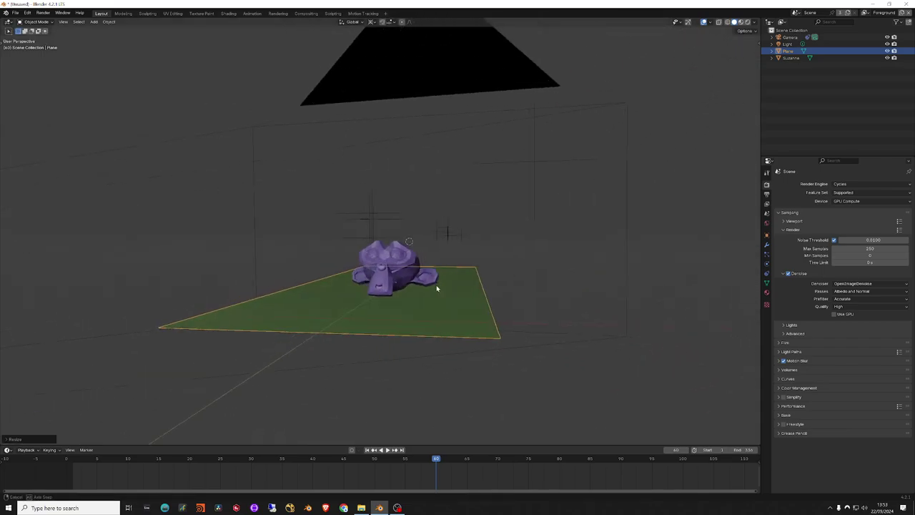
{"action": "key", "text": "KP_0"}
Step: Give the world an Environment Texture of the street image with Role - matte_paint colour space
{"action": "left_click", "coordinate": [713, 201]}
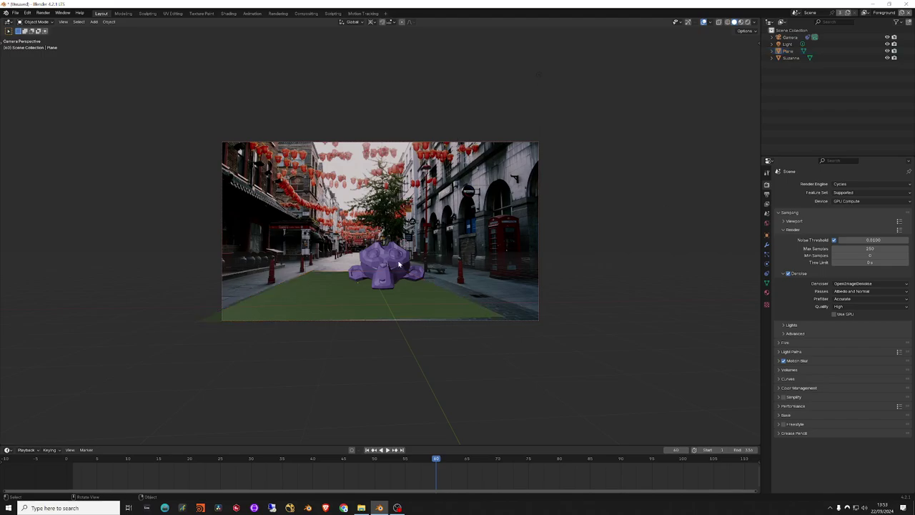
{"action": "left_click", "coordinate": [790, 57]}
{"action": "left_click", "coordinate": [812, 107]}
{"action": "left_click", "coordinate": [766, 222]}
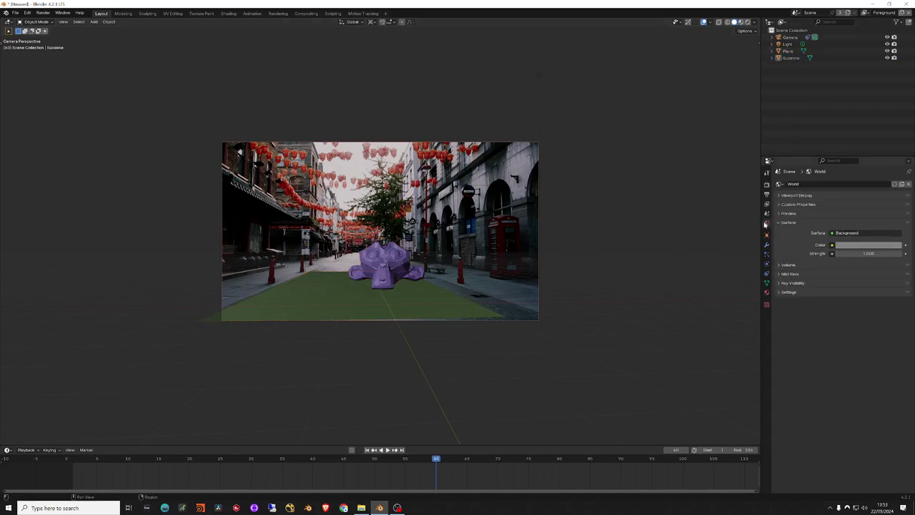
{"action": "left_click", "coordinate": [830, 235]}
{"action": "left_click", "coordinate": [813, 259]}
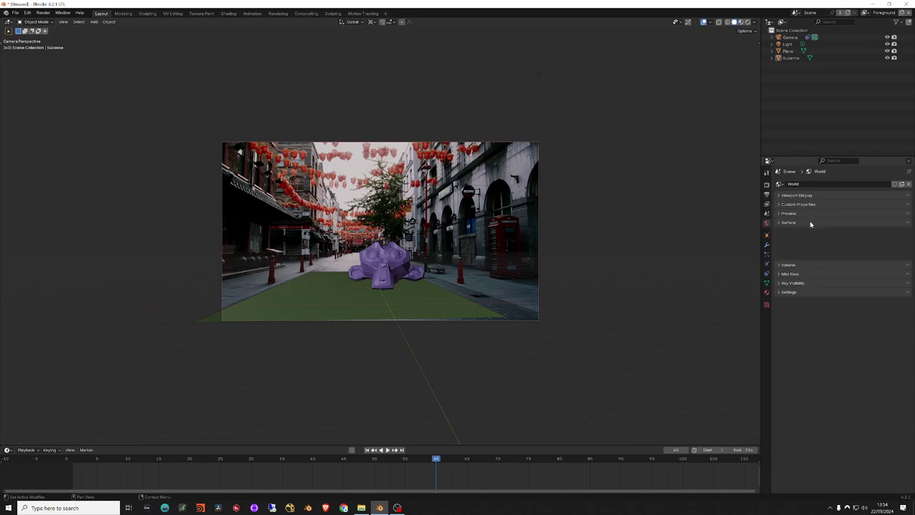
{"action": "left_click", "coordinate": [832, 246]}
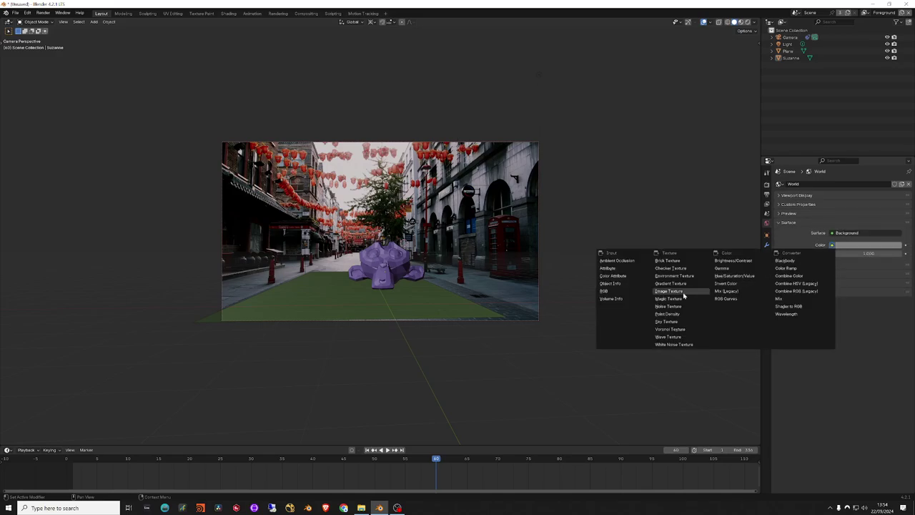
{"action": "left_click", "coordinate": [687, 276]}
{"action": "left_click", "coordinate": [884, 255]}
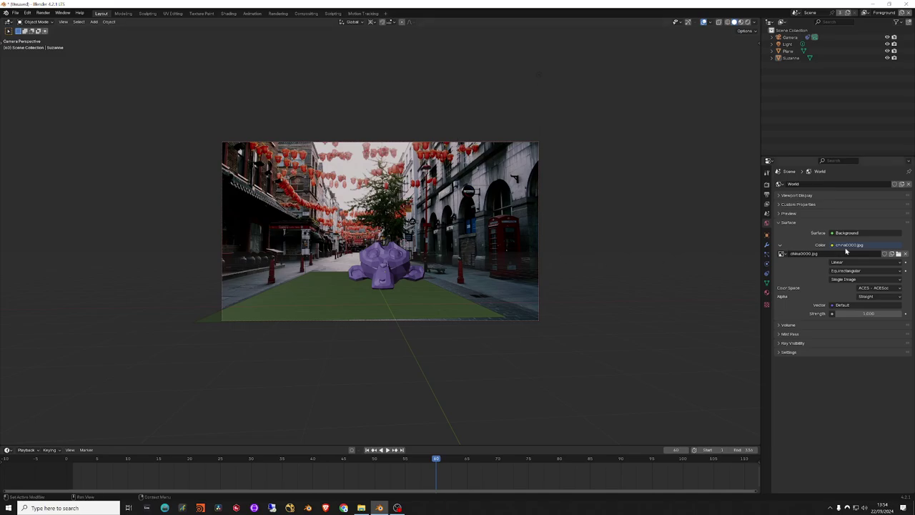
{"action": "left_click", "coordinate": [872, 287]}
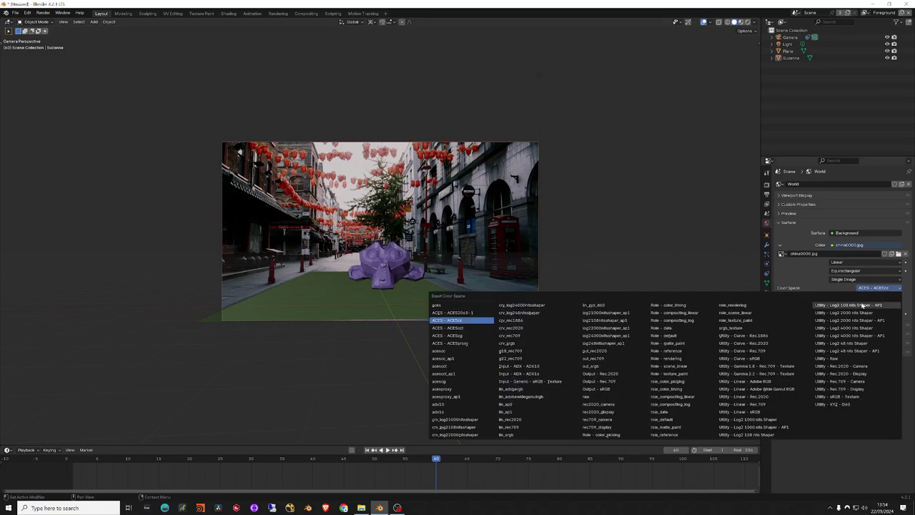
{"action": "left_click", "coordinate": [669, 427]}
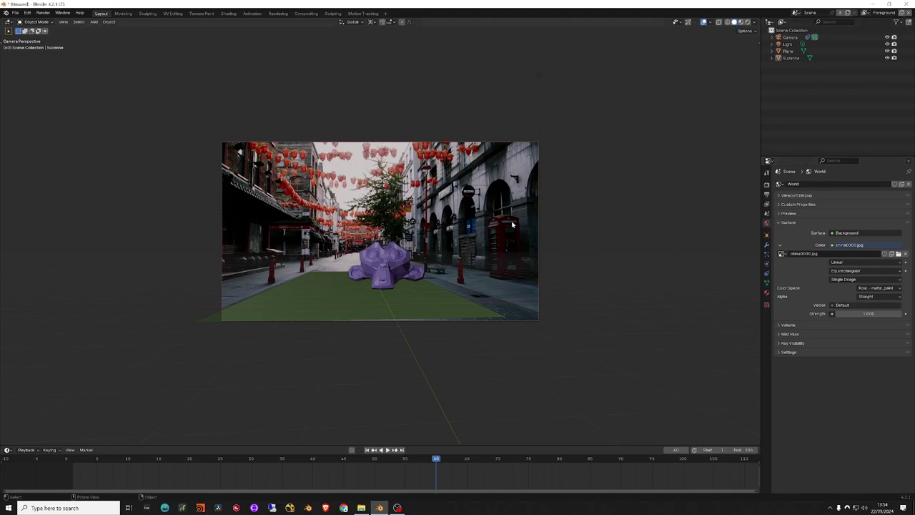
Step: Switch to rendered shading and shade Suzanne smooth
{"action": "left_click", "coordinate": [743, 22]}
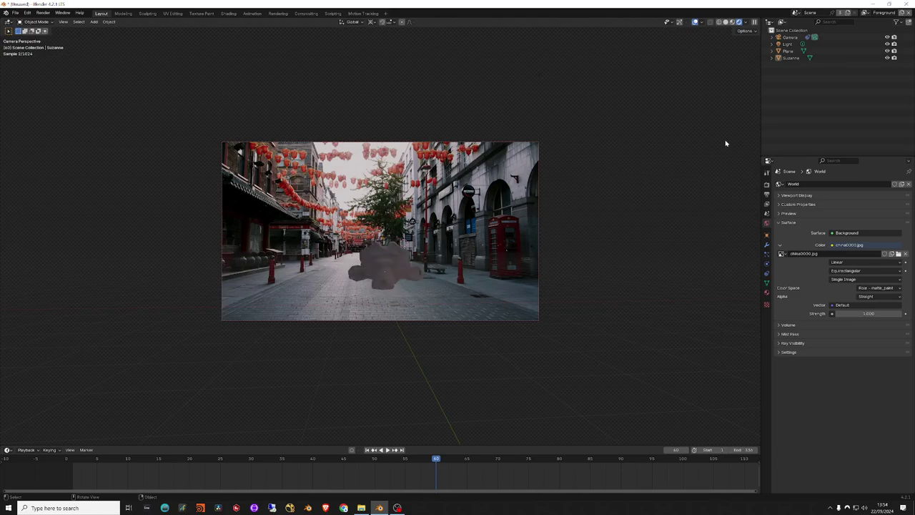
{"action": "left_click", "coordinate": [788, 52]}
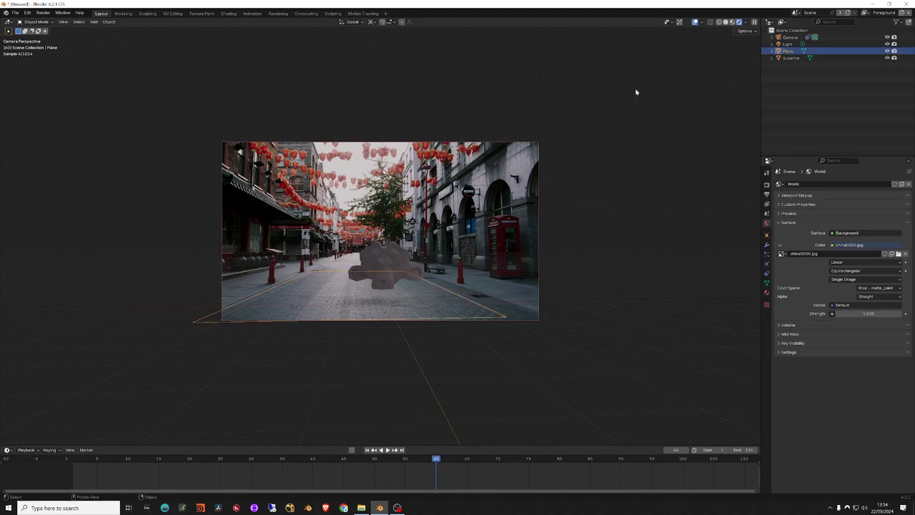
{"action": "left_click", "coordinate": [413, 322]}
{"action": "left_click", "coordinate": [397, 264]}
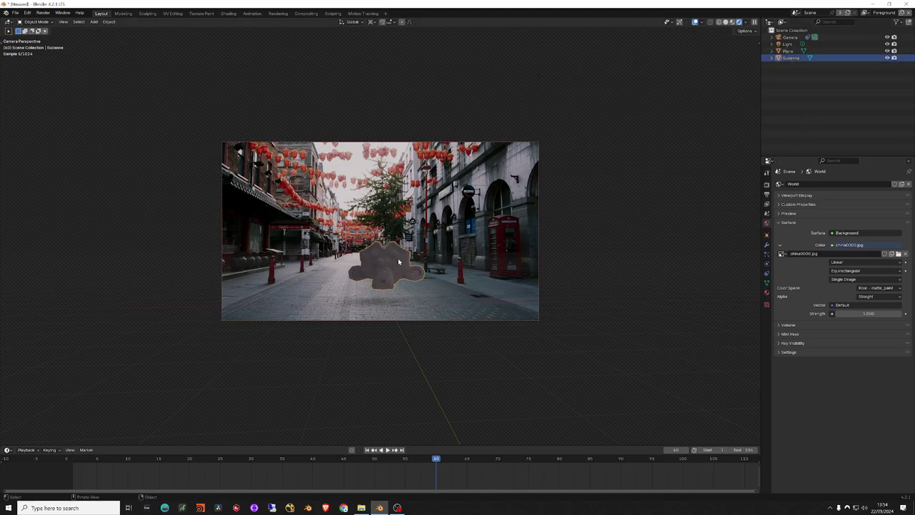
{"action": "right_click", "coordinate": [394, 261]}
{"action": "left_click", "coordinate": [390, 258]}
Step: Split the viewport and turn the left area into a World Shader Editor
{"action": "left_click_drag", "start_coordinate": [5, 20], "coordinate": [241, 62]}
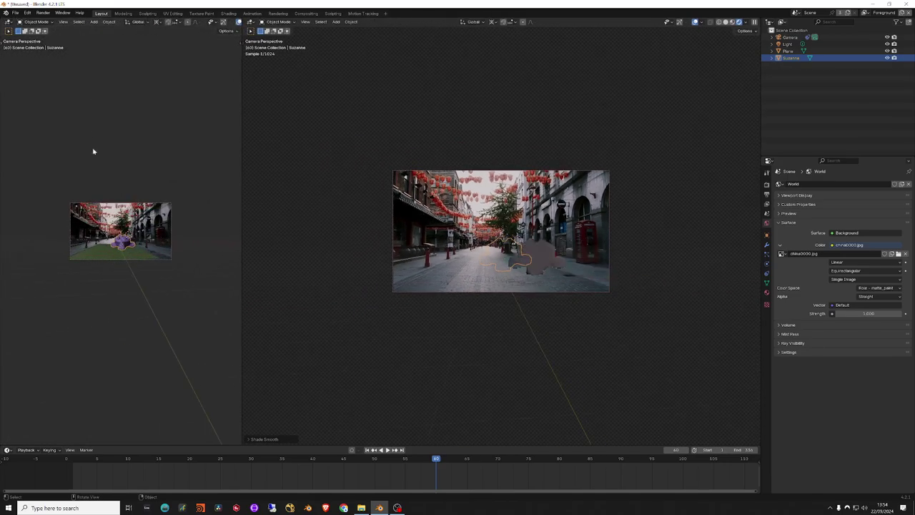
{"action": "left_click", "coordinate": [34, 23]}
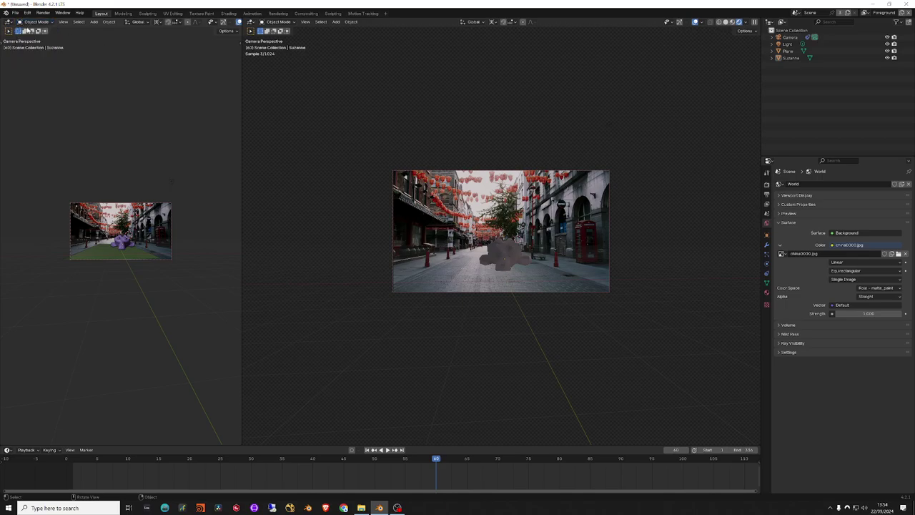
{"action": "left_click", "coordinate": [36, 22]}
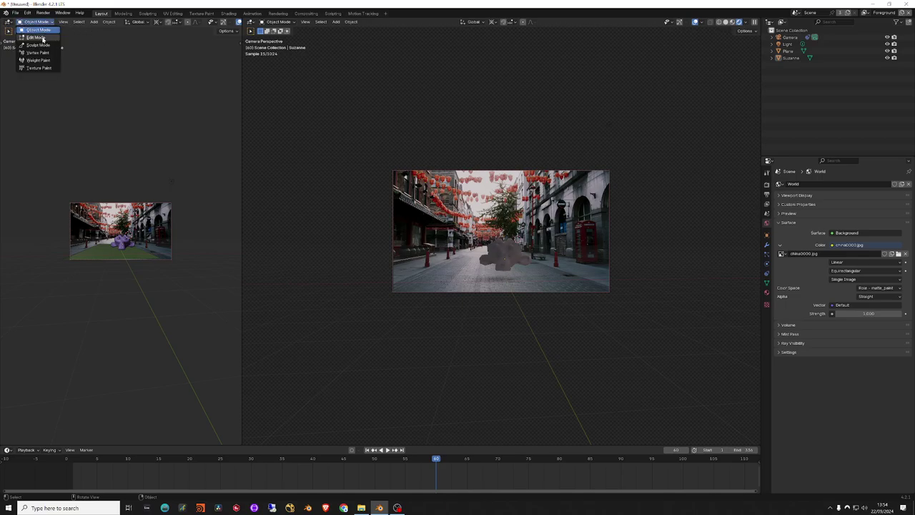
{"action": "left_click", "coordinate": [9, 22]}
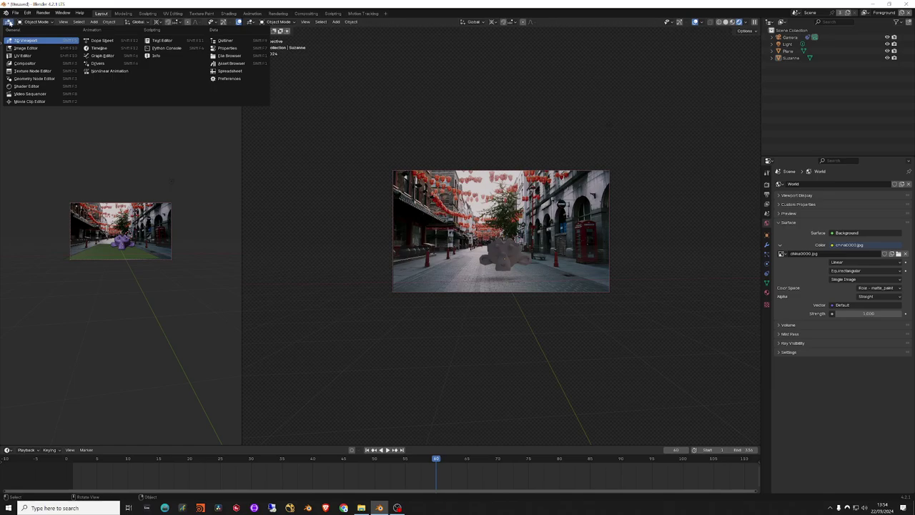
{"action": "left_click", "coordinate": [36, 86]}
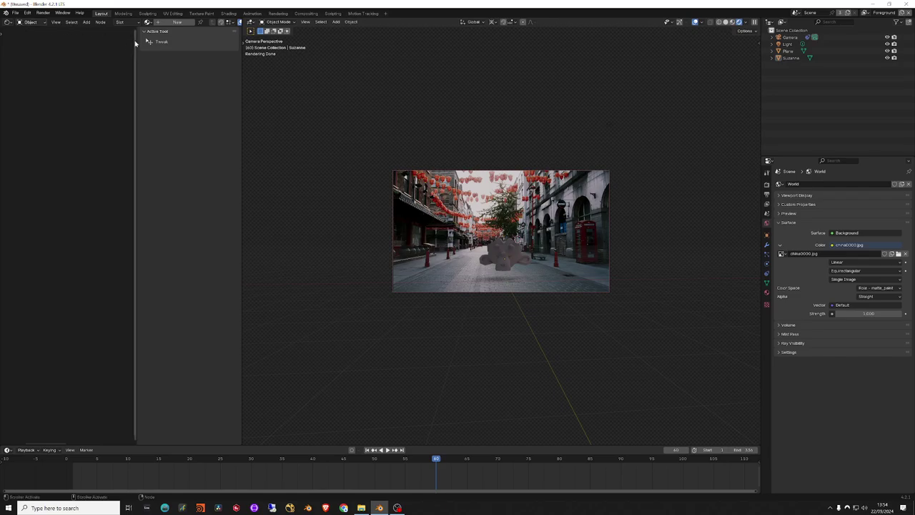
{"action": "left_click_drag", "start_coordinate": [135, 42], "coordinate": [307, 57]}
{"action": "left_click", "coordinate": [29, 21]}
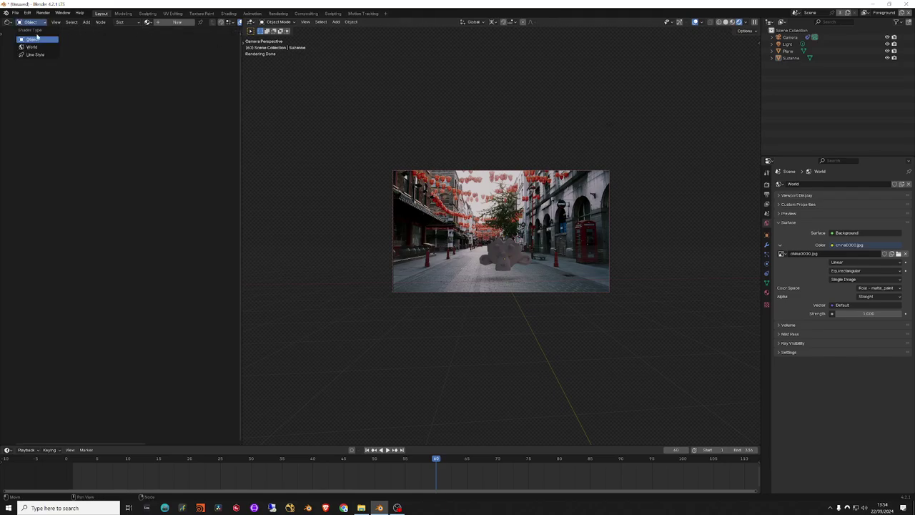
{"action": "left_click", "coordinate": [34, 48]}
Step: Rearrange the world nodes, delete the duplicate image node, and link Environment Texture to Background
{"action": "mouse_move", "coordinate": [165, 219]}
{"action": "middle_mouse_down"}
{"action": "mouse_move", "coordinate": [158, 264]}
{"action": "mouse_move", "coordinate": [229, 300]}
{"action": "middle_mouse_up"}
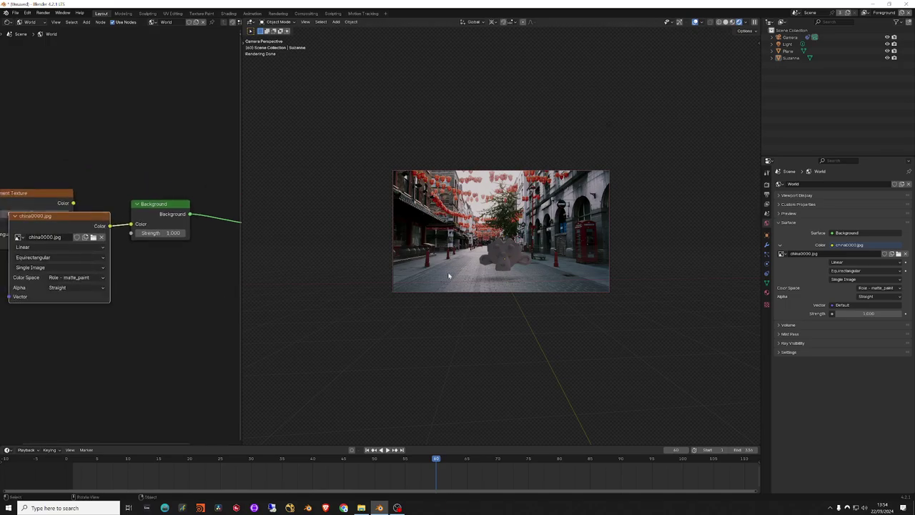
{"action": "middle_click_drag", "start_coordinate": [143, 214], "coordinate": [226, 224]}
{"action": "left_click_drag", "start_coordinate": [143, 200], "coordinate": [158, 160]}
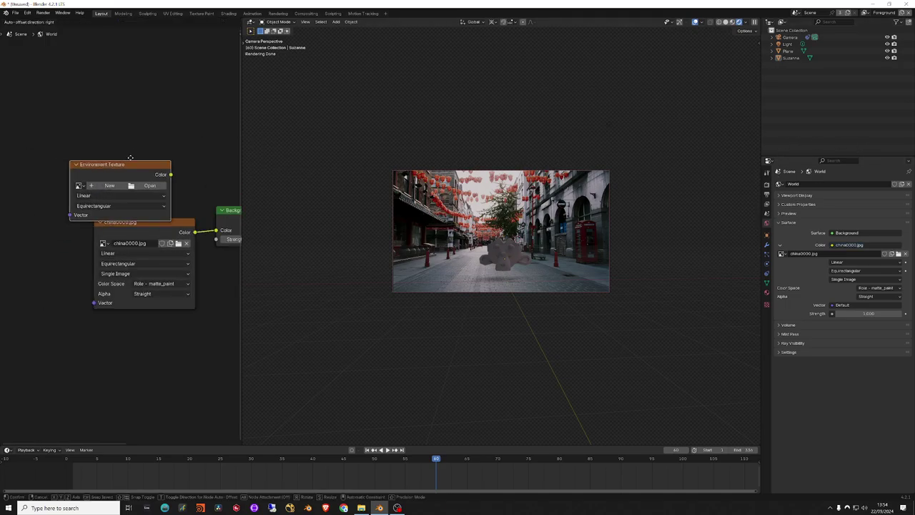
{"action": "left_click_drag", "start_coordinate": [154, 243], "coordinate": [104, 257]}
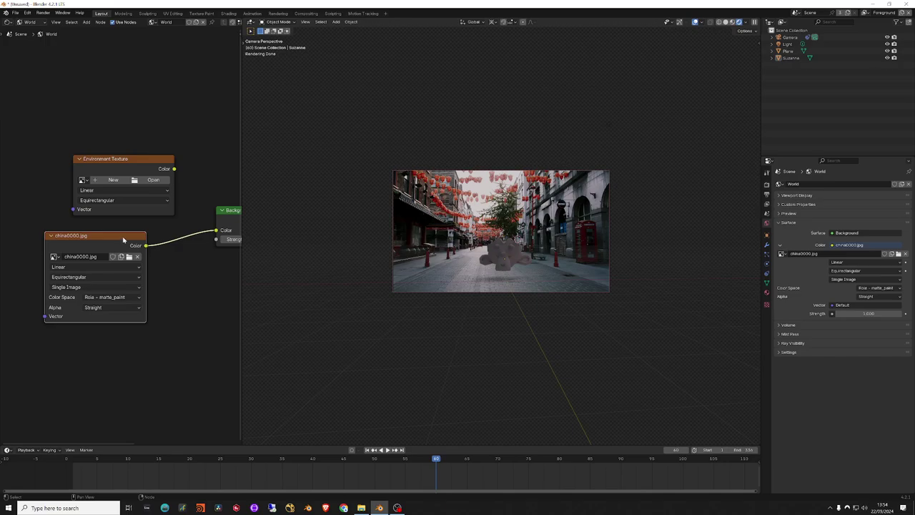
{"action": "key", "text": "x"}
{"action": "left_click_drag", "start_coordinate": [174, 169], "coordinate": [216, 230]}
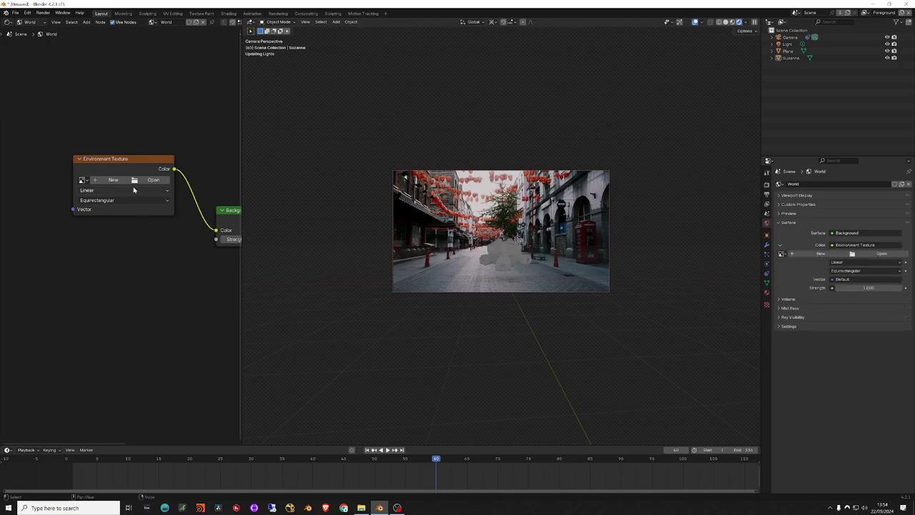
{"action": "left_click", "coordinate": [153, 179]}
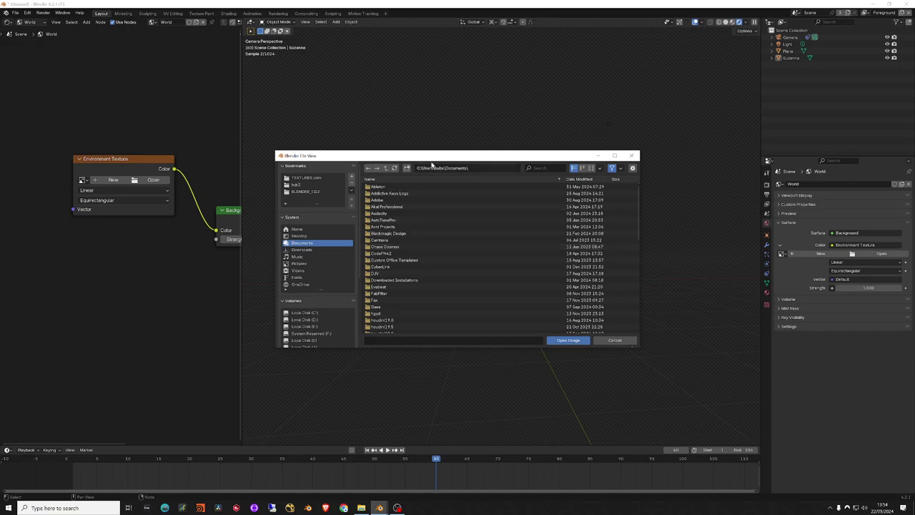
{"action": "key", "text": "Escape"}
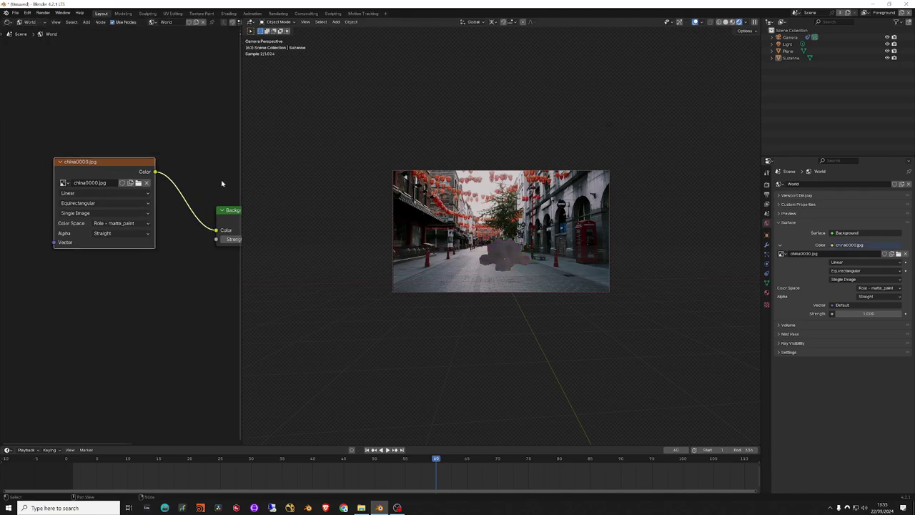
{"action": "middle_click_drag", "start_coordinate": [221, 184], "coordinate": [193, 188]}
{"action": "left_click_drag", "start_coordinate": [99, 170], "coordinate": [138, 170]}
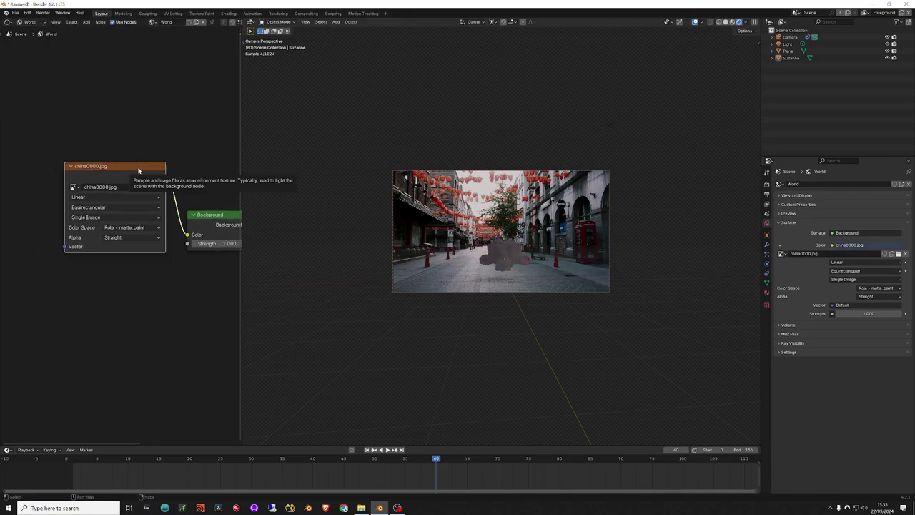
Step: Add Texture Coordinate and Mapping nodes to china0000.jpg and enable Film Transparent
{"action": "key", "text": "ctrl+t"}
{"action": "middle_click_drag", "start_coordinate": [122, 179], "coordinate": [241, 179]}
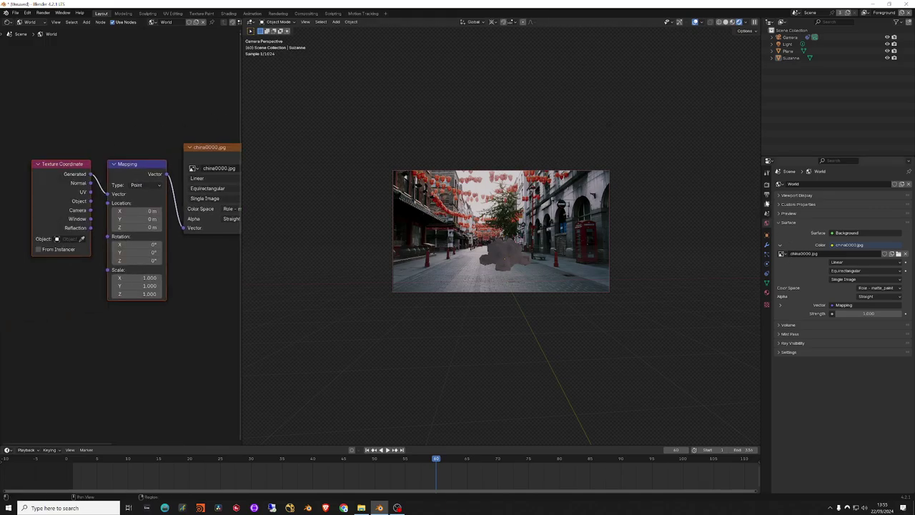
{"action": "left_click", "coordinate": [767, 193]}
{"action": "left_click", "coordinate": [767, 184]}
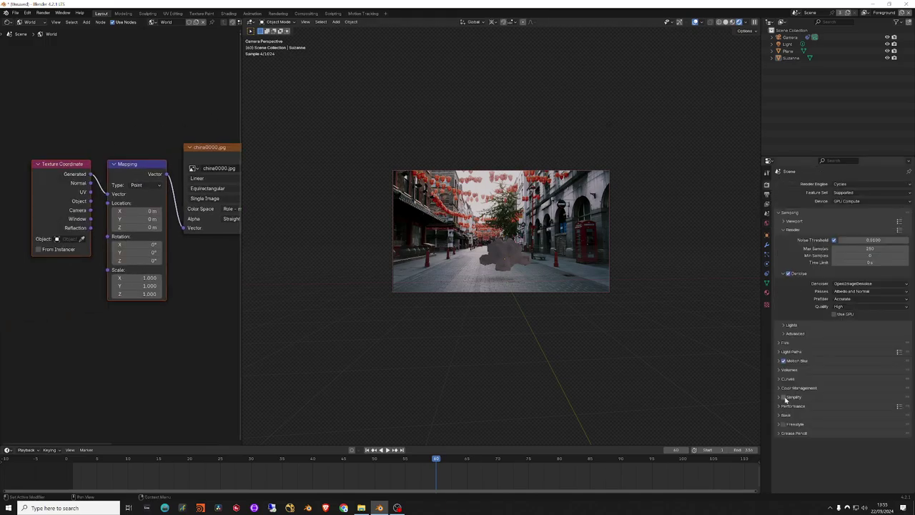
{"action": "left_click", "coordinate": [780, 343]}
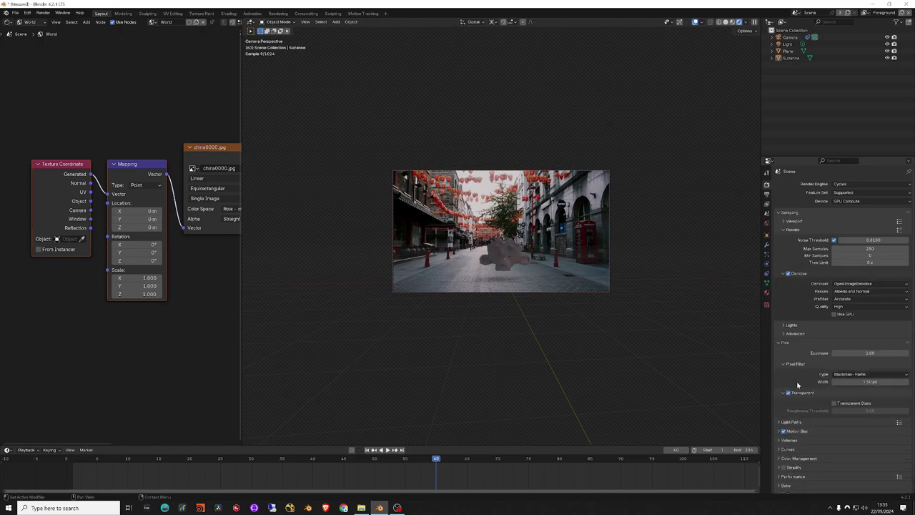
{"action": "left_click", "coordinate": [787, 393]}
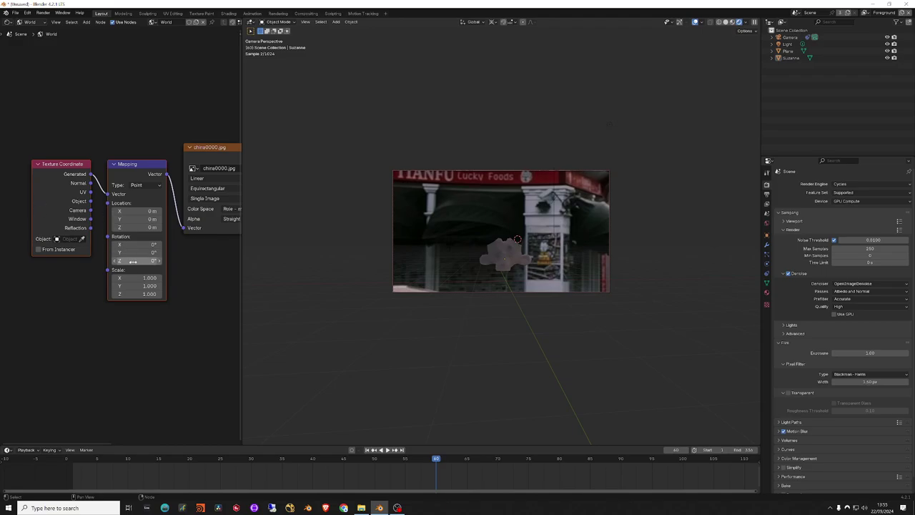
Step: Rotate the background 300° around Z in the Mapping node and enlarge the viewport
{"action": "mouse_move", "coordinate": [137, 261]}
{"action": "left_mouse_down"}
{"action": "mouse_move", "coordinate": [228, 260]}
{"action": "mouse_move", "coordinate": [220, 260]}
{"action": "left_mouse_up"}
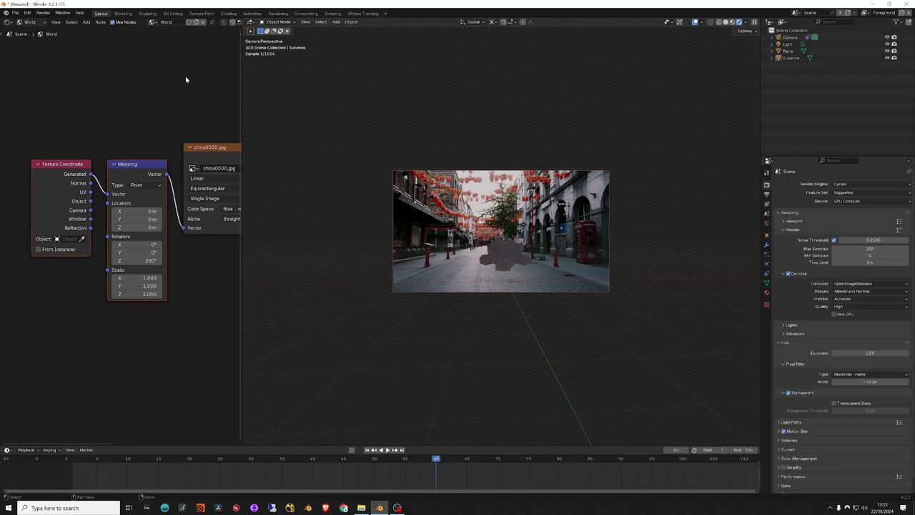
{"action": "left_click_drag", "start_coordinate": [240, 63], "coordinate": [200, 63]}
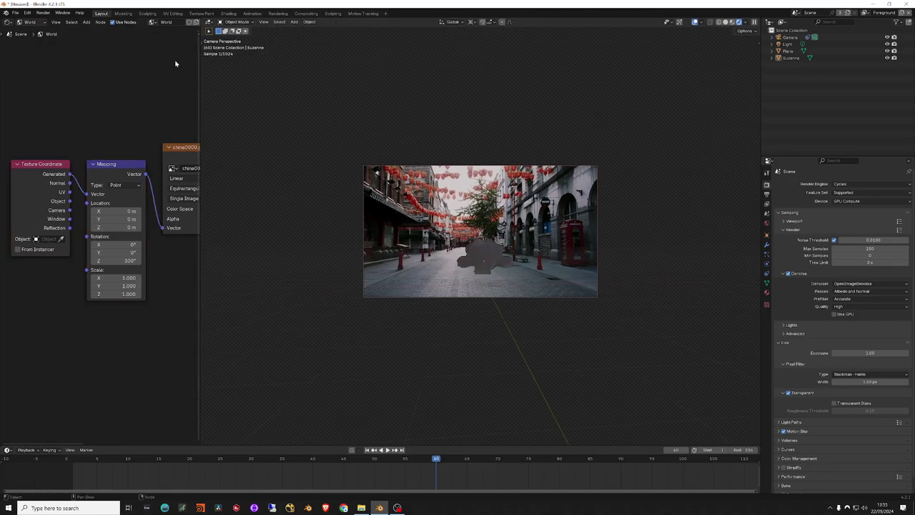
{"action": "left_click", "coordinate": [484, 257]}
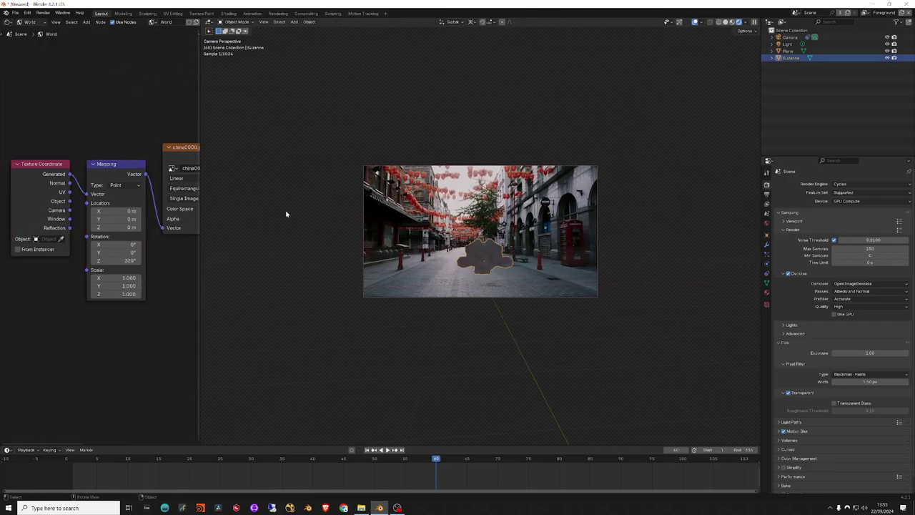
Step: Switch the Shader Editor to Object and create a new material for Suzanne
{"action": "left_click", "coordinate": [28, 21]}
{"action": "left_click", "coordinate": [32, 40]}
{"action": "left_click", "coordinate": [175, 22]}
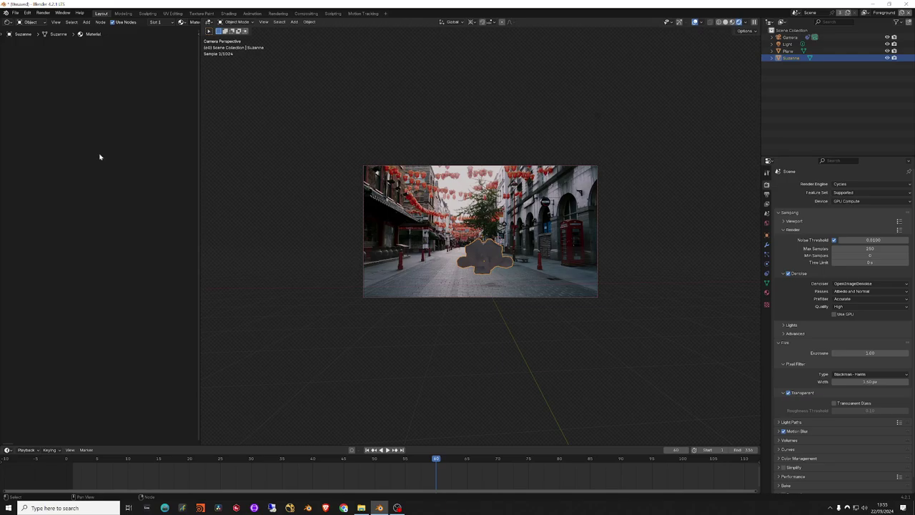
{"action": "scroll", "coordinate": [107, 167], "scroll_direction": "down", "scroll_amount": 3}
{"action": "middle_click_drag", "start_coordinate": [115, 181], "coordinate": [75, 153]}
{"action": "scroll", "coordinate": [76, 153], "scroll_direction": "up", "scroll_amount": 3}
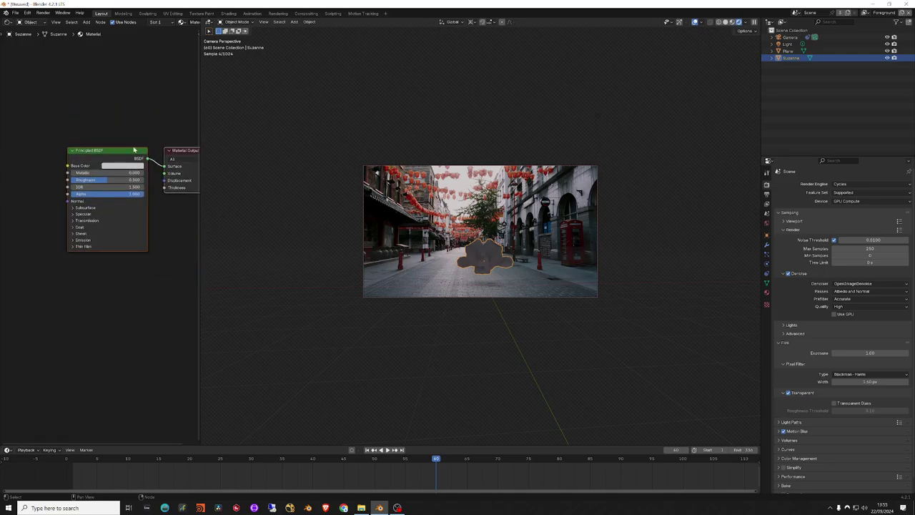
Step: Sample a dark base colour from the street footage and lower the material's roughness
{"action": "left_click", "coordinate": [122, 165]}
{"action": "left_click", "coordinate": [122, 165]}
{"action": "left_click", "coordinate": [169, 136]}
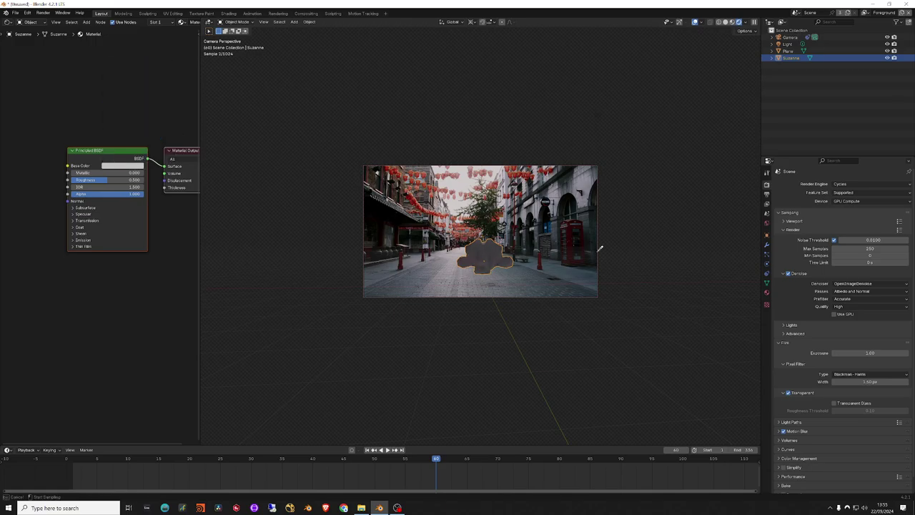
{"action": "left_click", "coordinate": [572, 219]}
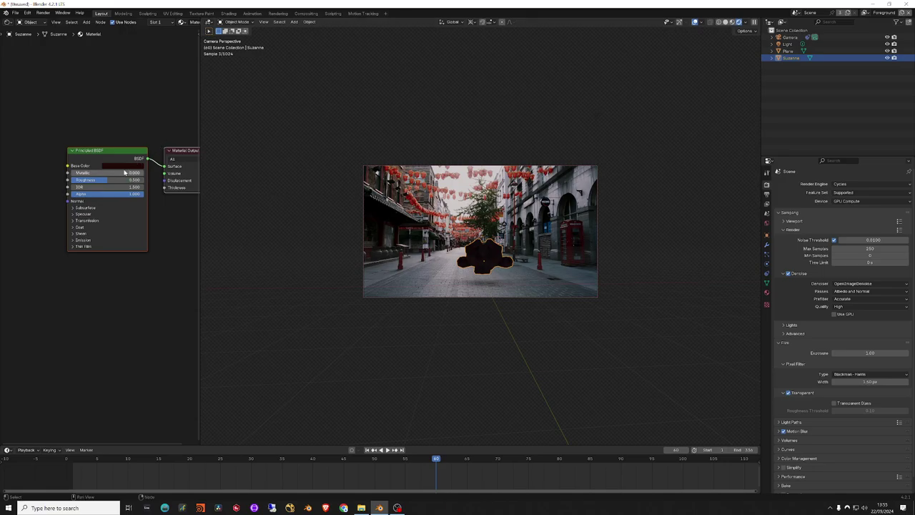
{"action": "left_click_drag", "start_coordinate": [79, 174], "coordinate": [88, 179]}
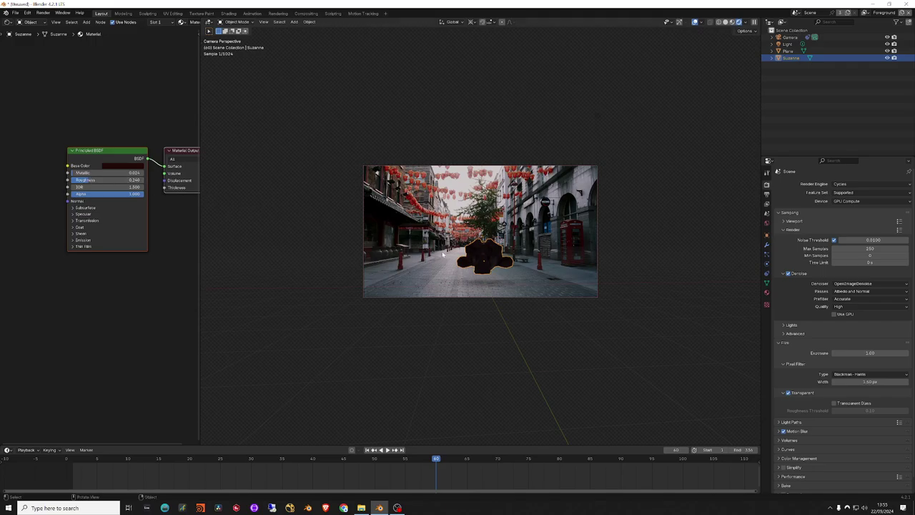
Step: Lower Suzanne along Z toward the street and rotate it about Z
{"action": "left_click", "coordinate": [596, 113]}
{"action": "key", "text": "Home"}
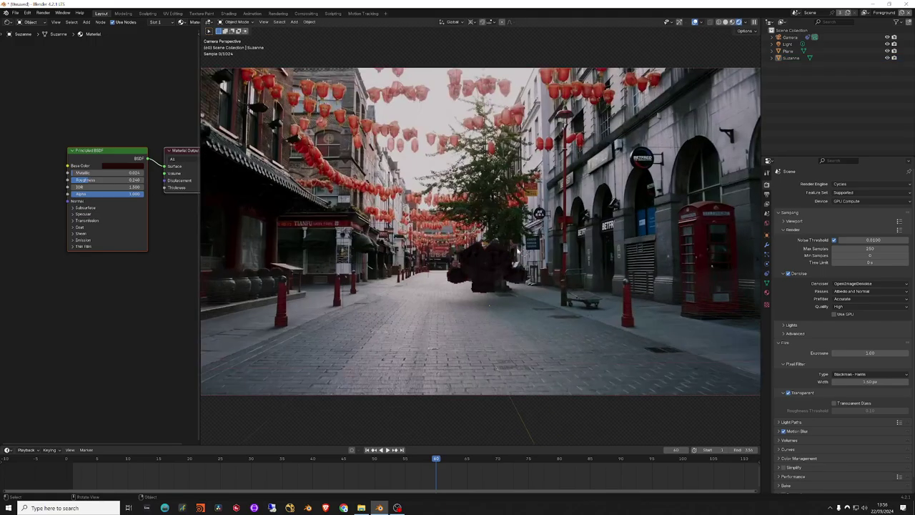
{"action": "left_click", "coordinate": [488, 271]}
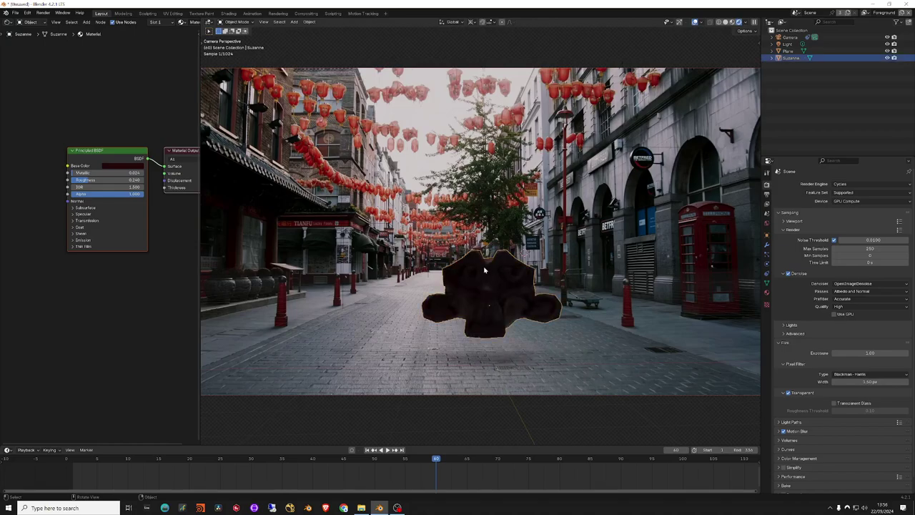
{"action": "key", "text": "g"}
{"action": "key", "text": "z"}
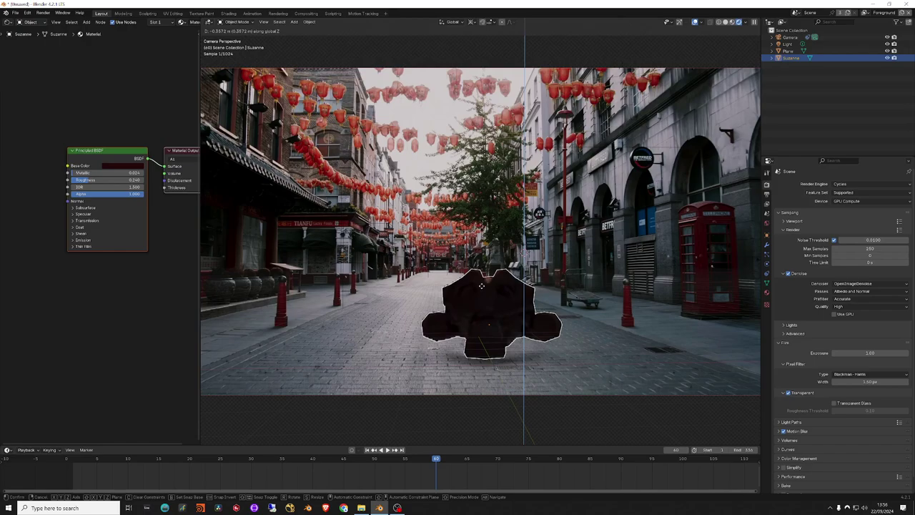
{"action": "key", "text": "r"}
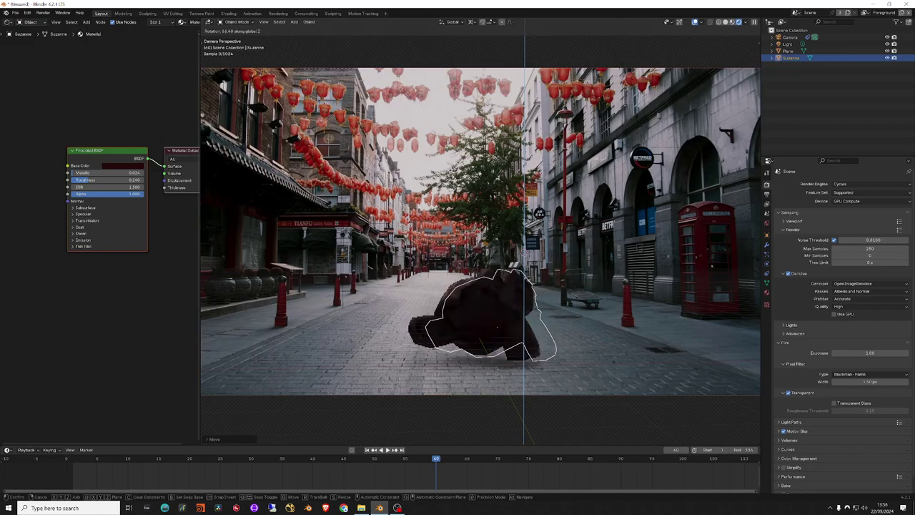
{"action": "left_click", "coordinate": [743, 245]}
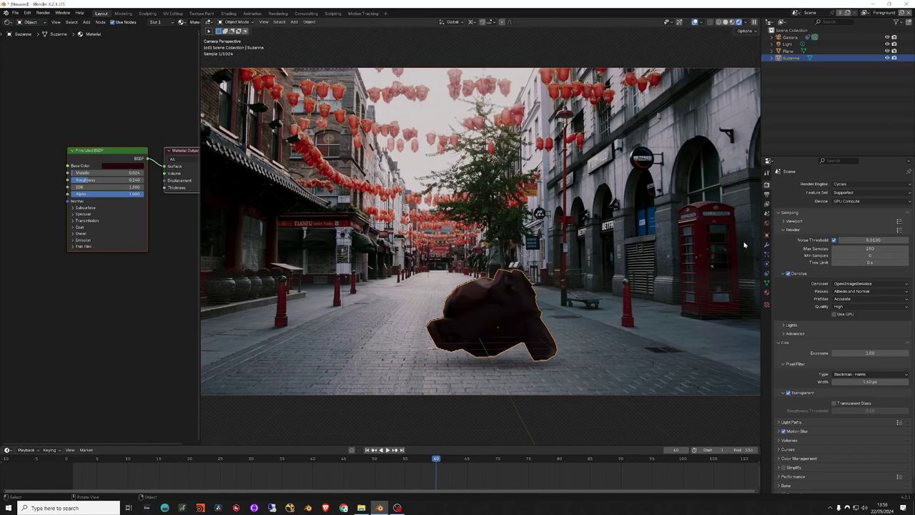
{"action": "left_click", "coordinate": [766, 243]}
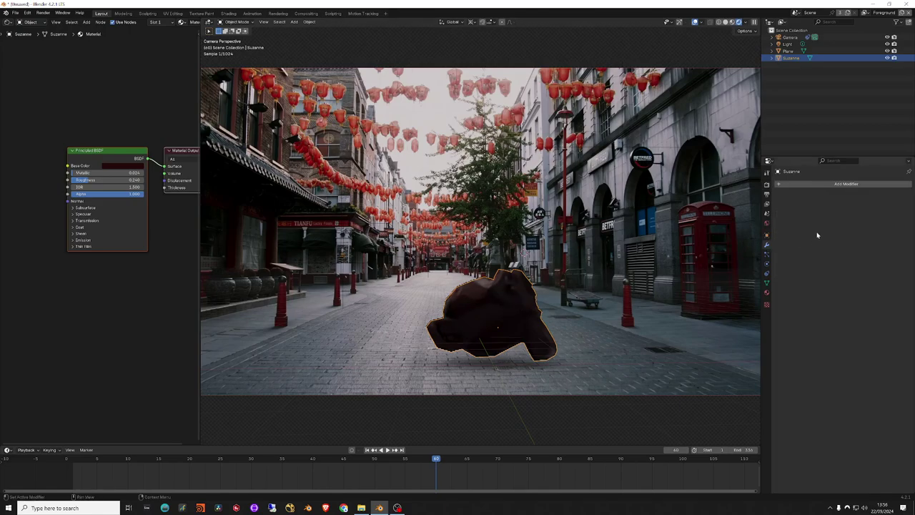
Step: Add a Subdivision Surface modifier to smooth Suzanne
{"action": "left_click", "coordinate": [833, 184]}
{"action": "type", "text": "s"}
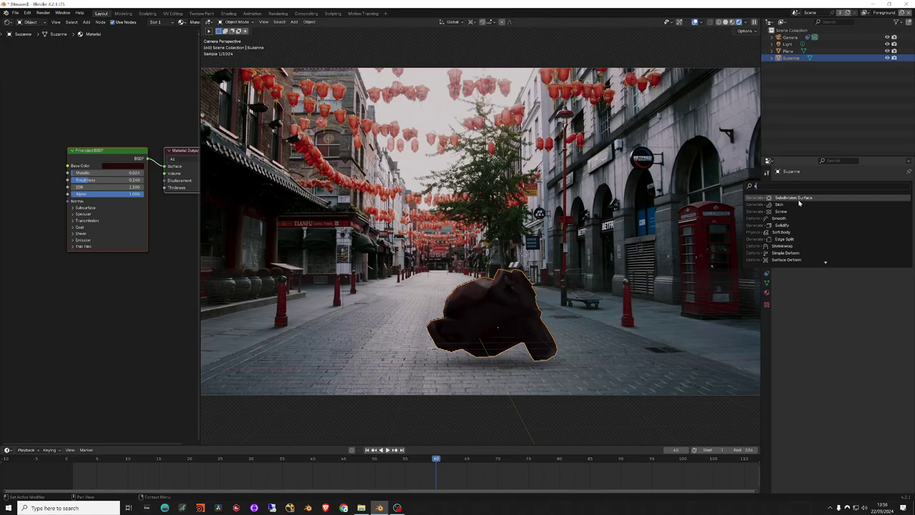
{"action": "left_click", "coordinate": [798, 200]}
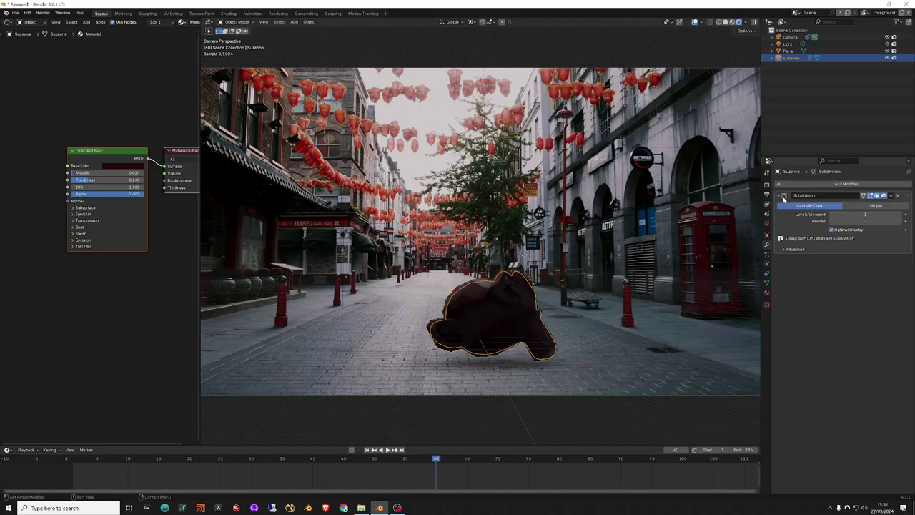
{"action": "left_click", "coordinate": [881, 76]}
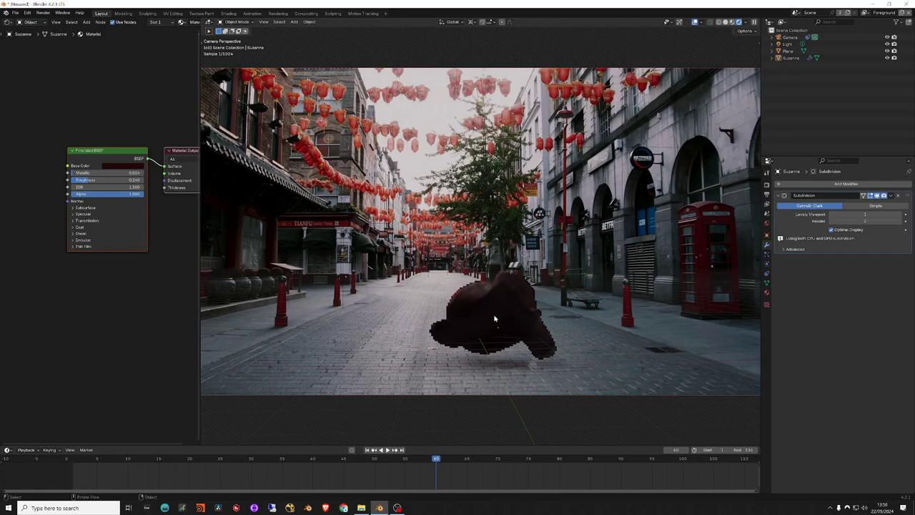
{"action": "scroll", "coordinate": [488, 314], "scroll_direction": "up", "scroll_amount": 1}
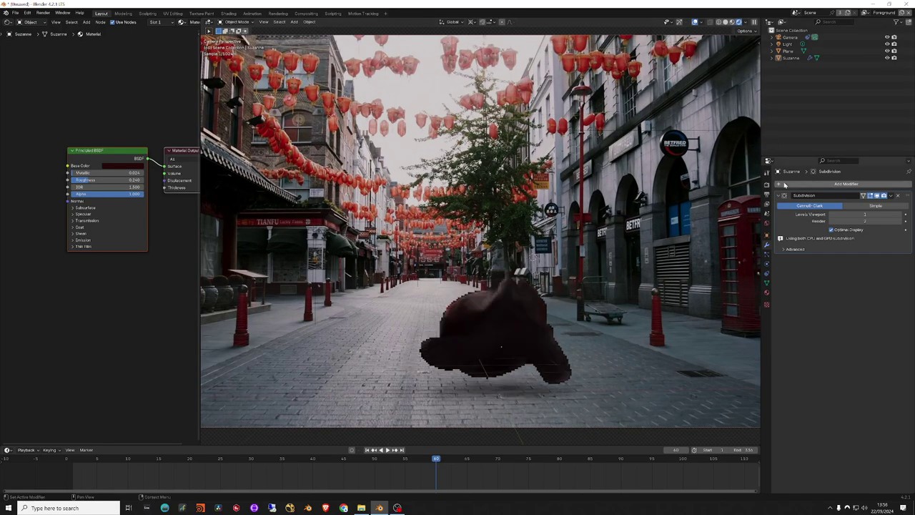
Step: Disable render denoising, enable transparent Film, and expand Viewport sampling in Render properties
{"action": "left_click", "coordinate": [766, 184]}
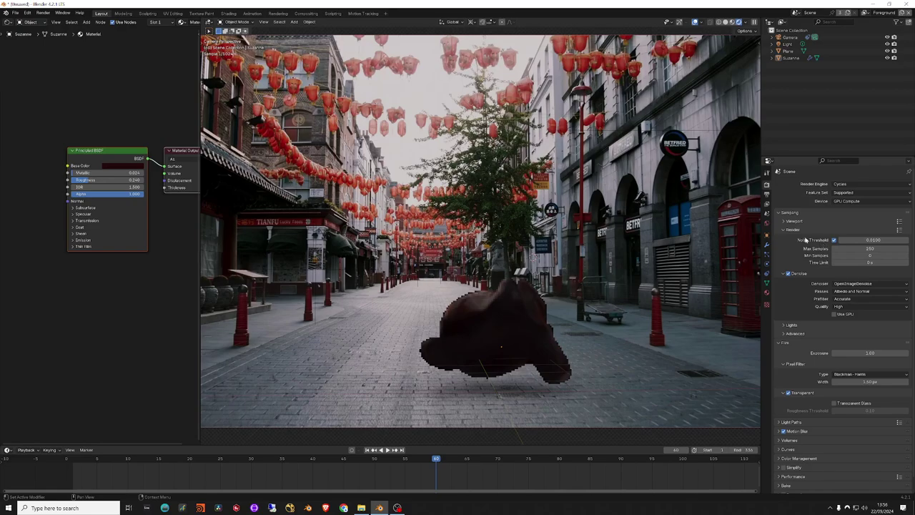
{"action": "left_click", "coordinate": [789, 274]}
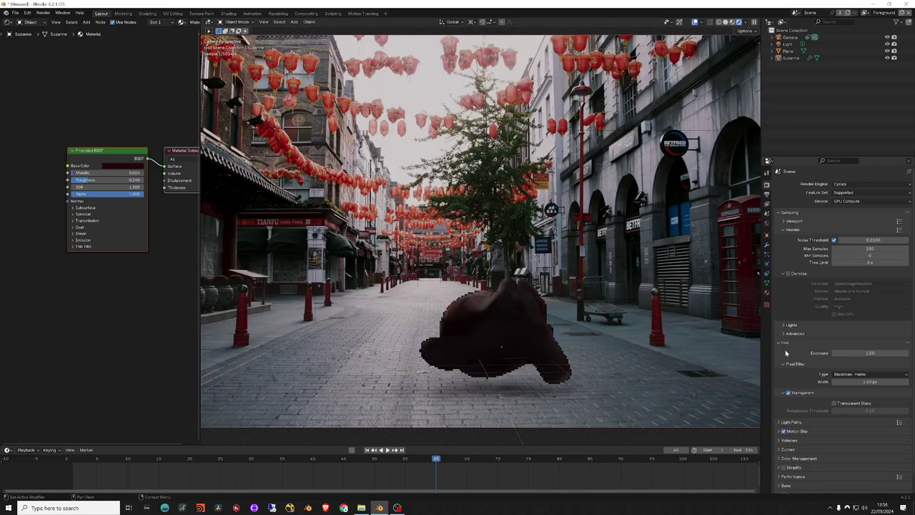
{"action": "left_click", "coordinate": [787, 392]}
{"action": "left_click", "coordinate": [787, 221]}
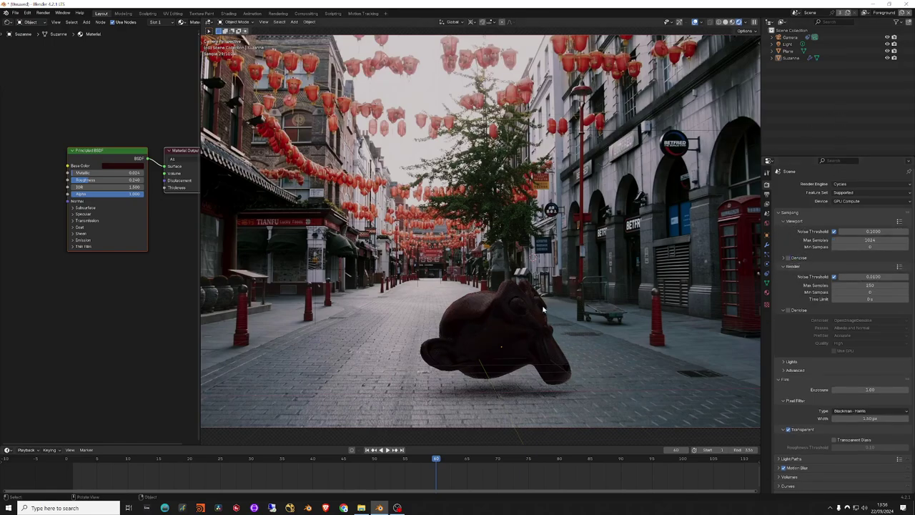
Step: Move Suzanne down along Z so it rests on the street
{"action": "left_click", "coordinate": [493, 328]}
{"action": "key", "text": "g"}
{"action": "key", "text": "z"}
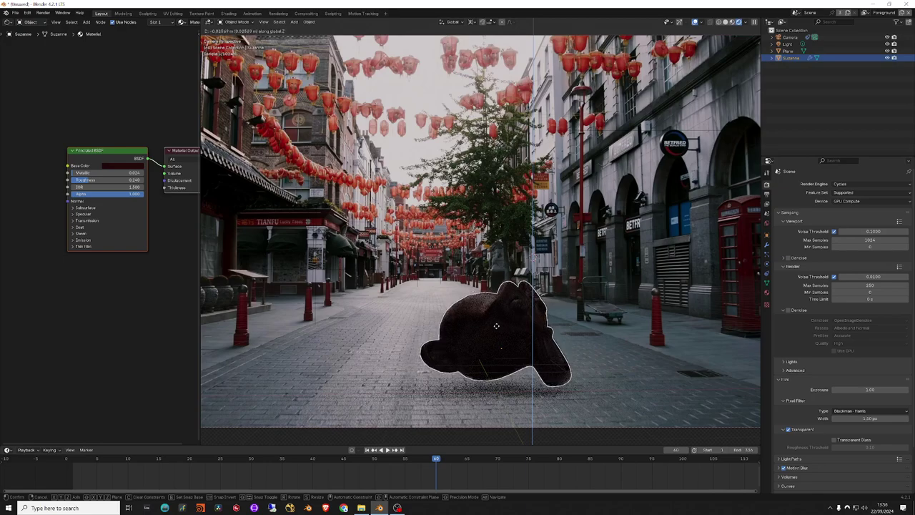
{"action": "left_click", "coordinate": [497, 333]}
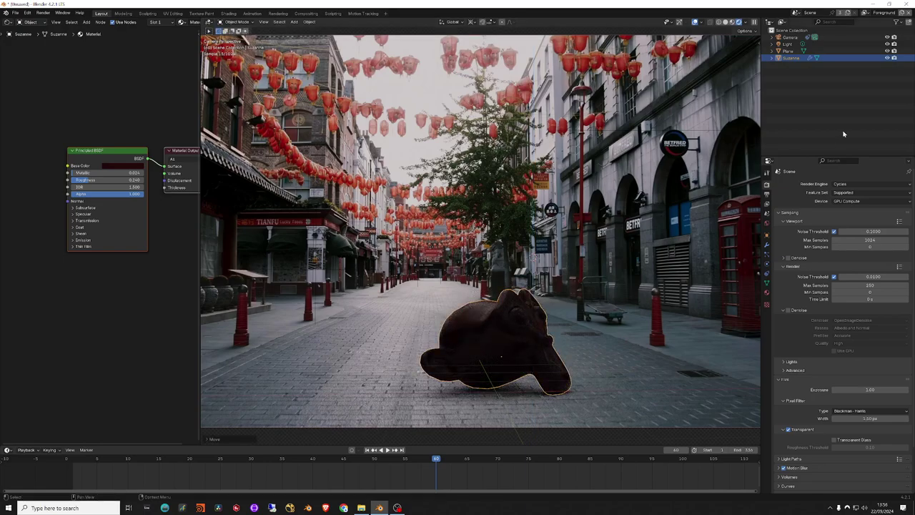
{"action": "left_click", "coordinate": [524, 223]}
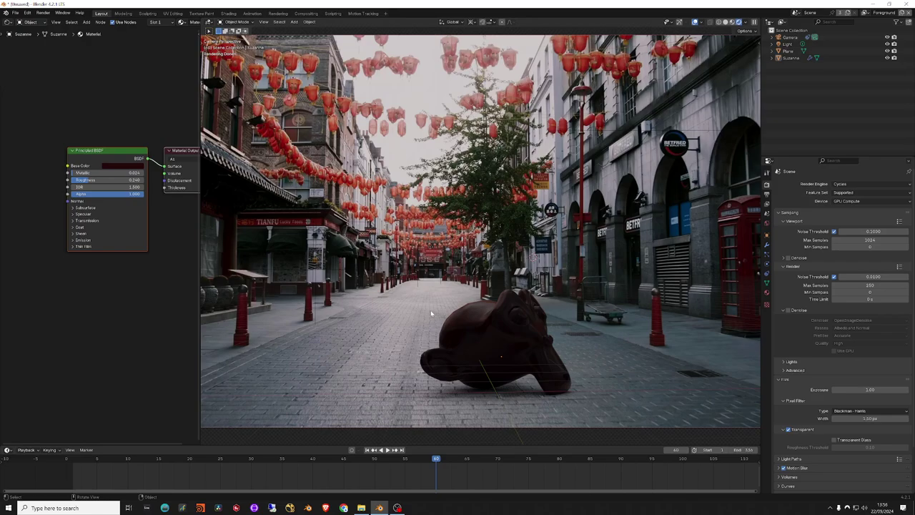
{"action": "left_click", "coordinate": [184, 458]}
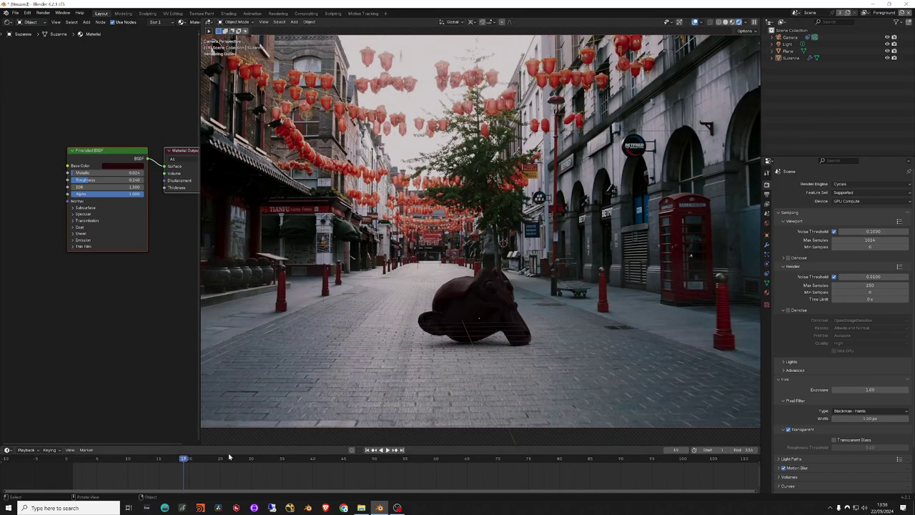
Step: Scrub and play the timeline to check the camera tracking
{"action": "mouse_move", "coordinate": [229, 456]}
{"action": "left_mouse_down"}
{"action": "mouse_move", "coordinate": [247, 472]}
{"action": "mouse_move", "coordinate": [264, 458]}
{"action": "left_mouse_up"}
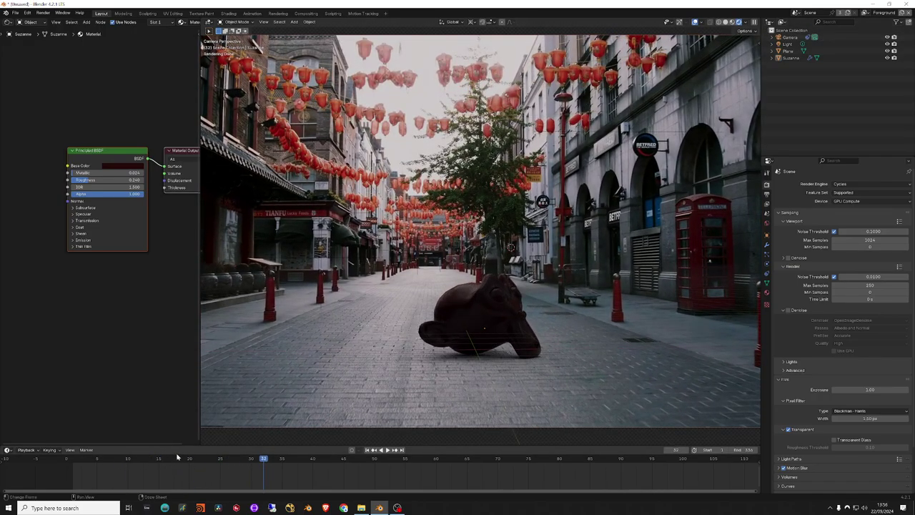
{"action": "key", "text": "space"}
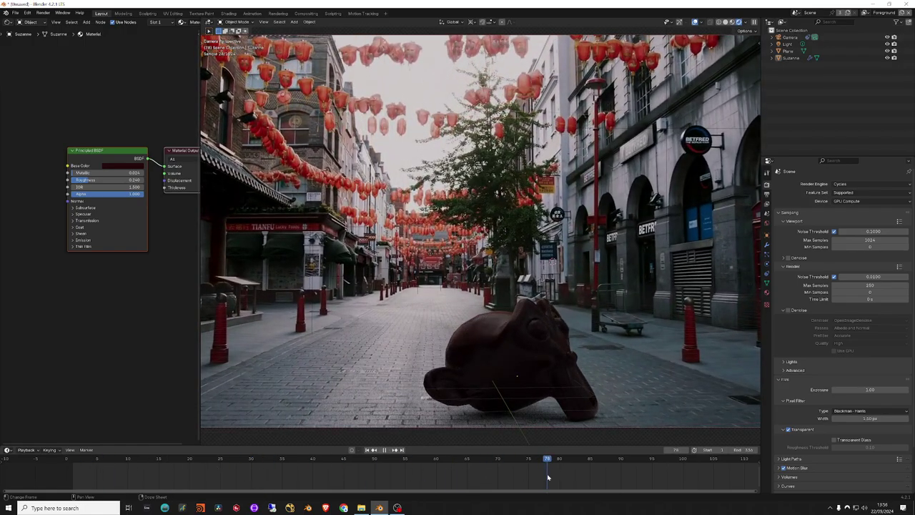
{"action": "key", "text": "space"}
Step: Leave camera view, switch to Solid shading, and view the plane in top orthographic
{"action": "left_click", "coordinate": [499, 356]}
{"action": "middle_click_drag", "start_coordinate": [499, 356], "coordinate": [394, 292]}
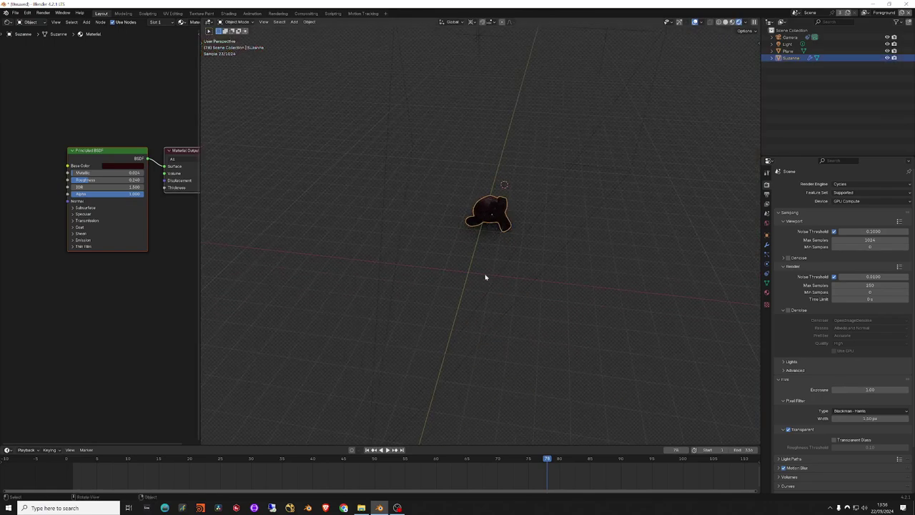
{"action": "mouse_move", "coordinate": [485, 276]}
{"action": "middle_mouse_down"}
{"action": "mouse_move", "coordinate": [419, 321]}
{"action": "mouse_move", "coordinate": [449, 238]}
{"action": "mouse_move", "coordinate": [472, 243]}
{"action": "middle_mouse_up"}
{"action": "key", "text": "Right"}
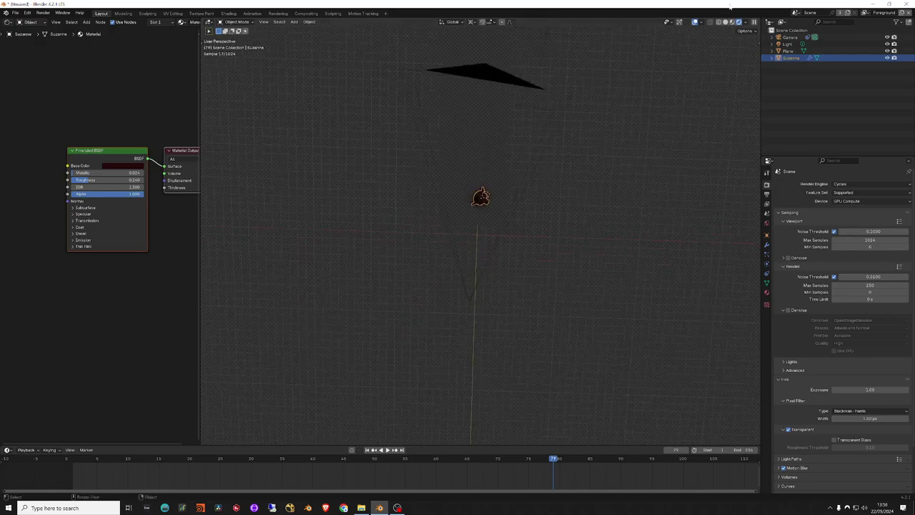
{"action": "left_click", "coordinate": [731, 22]}
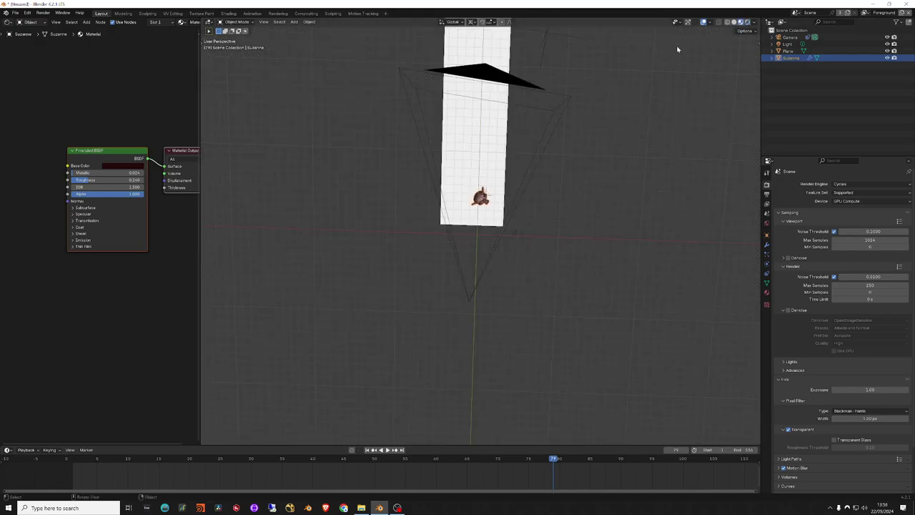
{"action": "left_click", "coordinate": [731, 22]}
{"action": "mouse_move", "coordinate": [619, 112]}
{"action": "middle_mouse_down"}
{"action": "mouse_move", "coordinate": [492, 216]}
{"action": "mouse_move", "coordinate": [510, 164]}
{"action": "mouse_move", "coordinate": [506, 179]}
{"action": "middle_mouse_up"}
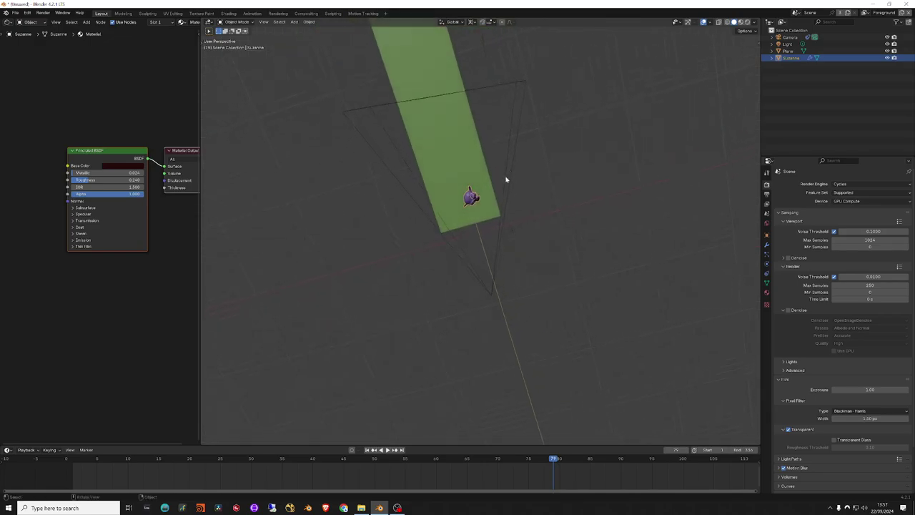
{"action": "key", "text": "KP_7"}
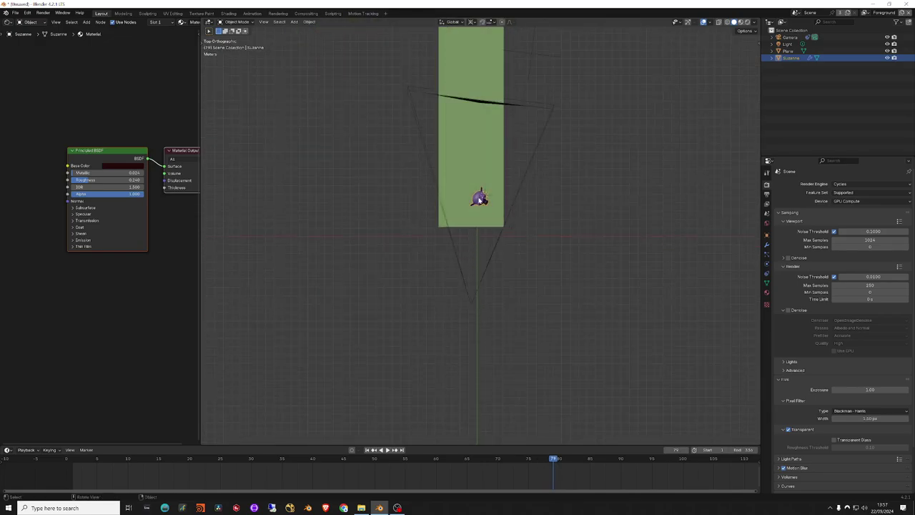
Step: Place five linked duplicates of Suzanne at different spots across the ground plane
{"action": "key", "text": "alt+d"}
{"action": "left_click", "coordinate": [460, 164]}
{"action": "key", "text": "alt+d"}
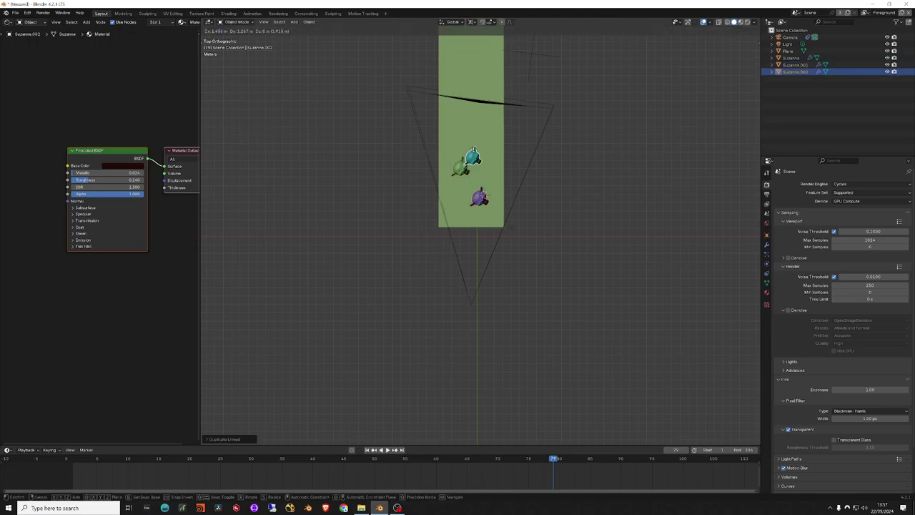
{"action": "left_click", "coordinate": [480, 145]}
{"action": "key", "text": "alt+d"}
{"action": "left_click", "coordinate": [460, 124]}
{"action": "key", "text": "alt+d"}
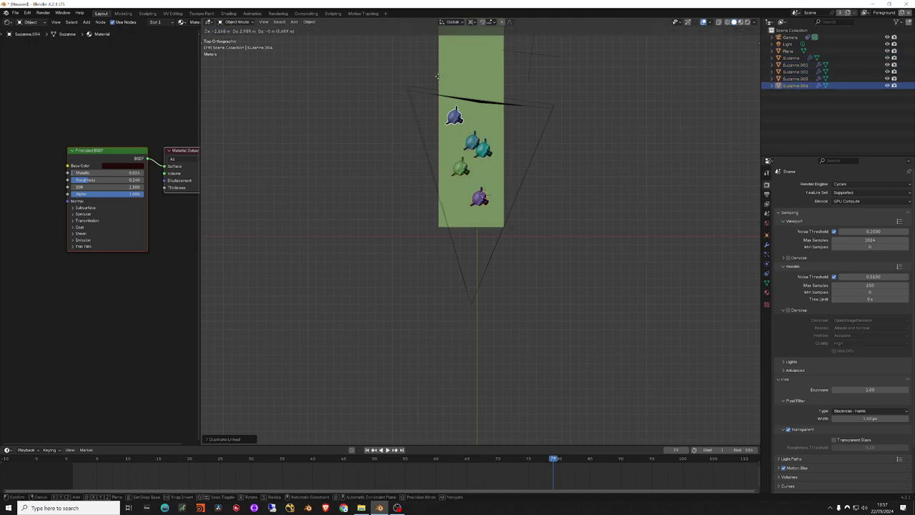
{"action": "left_click", "coordinate": [438, 78]}
{"action": "key", "text": "alt+d"}
{"action": "left_click", "coordinate": [488, 70]}
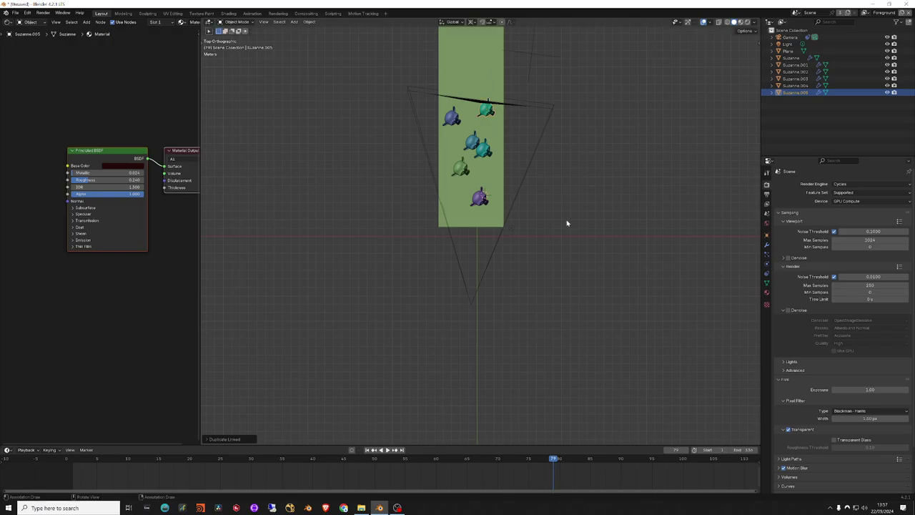
Step: Return to camera view on an early frame with everything deselected and Rendered shading
{"action": "key", "text": "KP_0"}
{"action": "key", "text": "alt+a"}
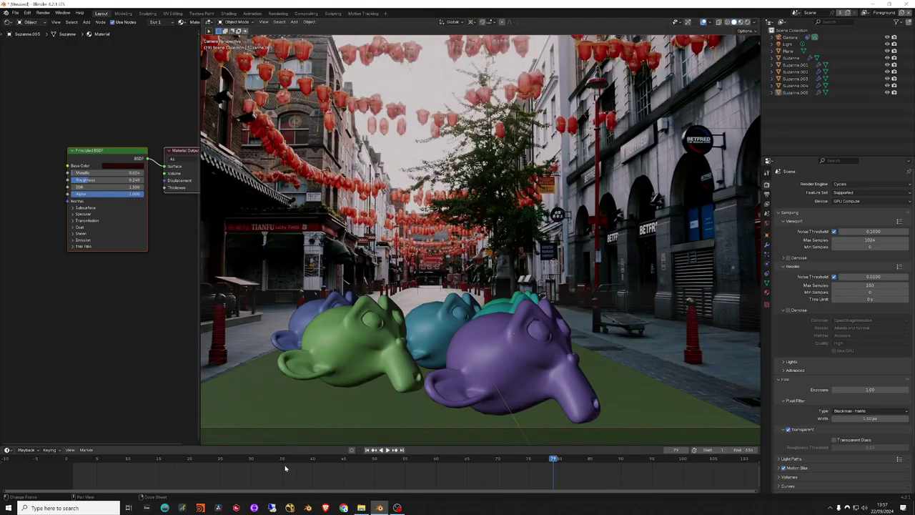
{"action": "left_click_drag", "start_coordinate": [198, 465], "coordinate": [164, 465]}
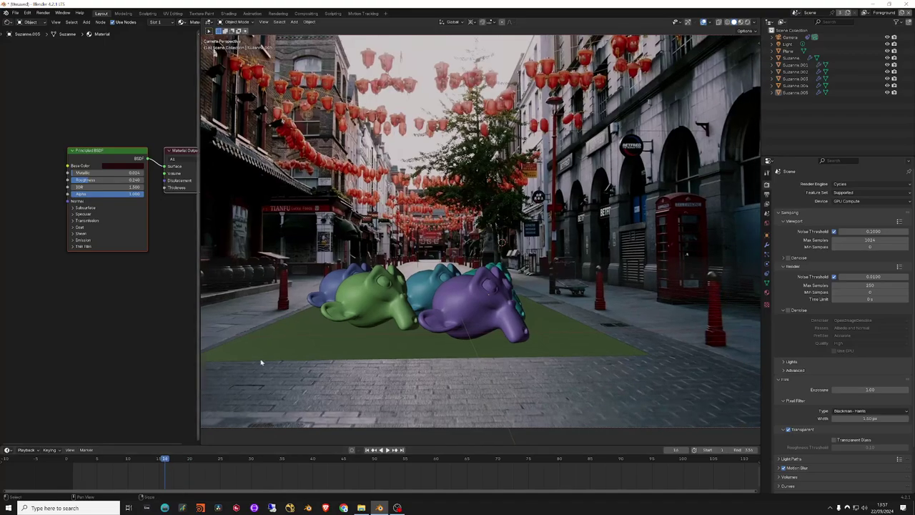
{"action": "key", "text": "z"}
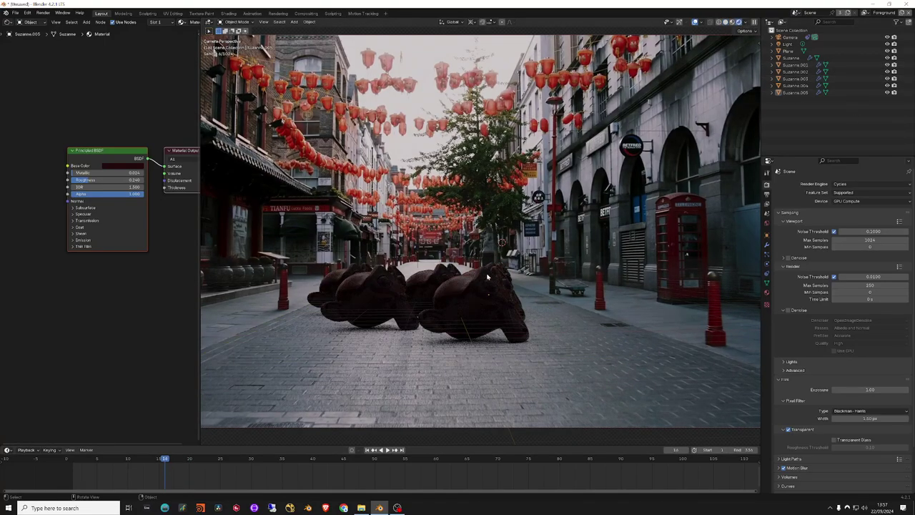
Step: Rotate the left Suzanne copy about Z, deselect all, and go to Motion Tracking
{"action": "left_click", "coordinate": [361, 306]}
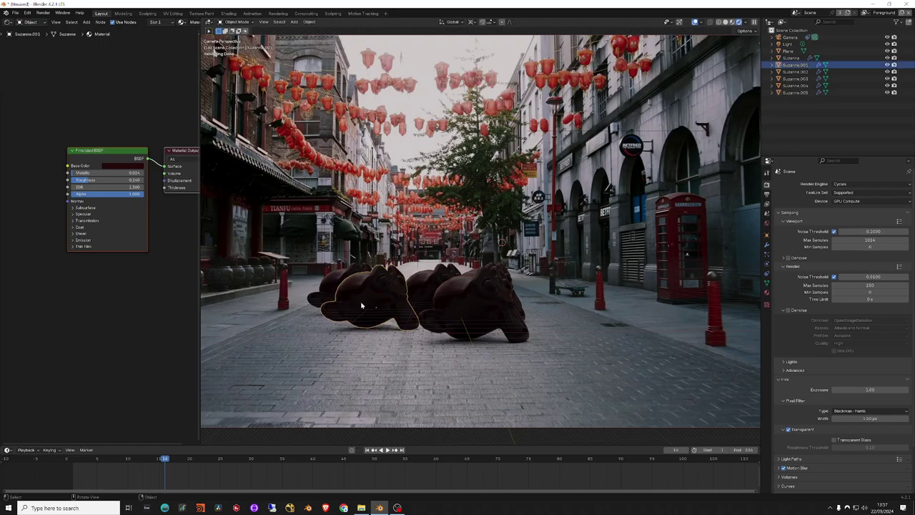
{"action": "key", "text": "r"}
{"action": "key", "text": "z"}
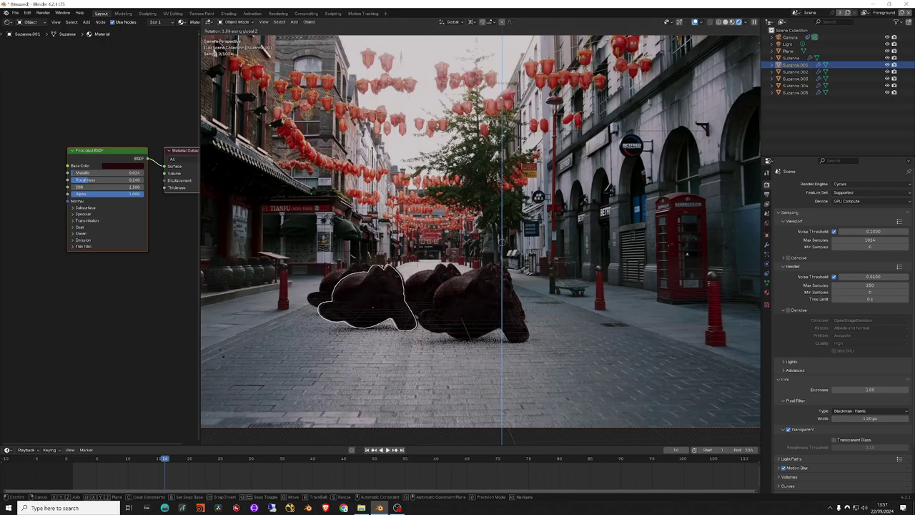
{"action": "left_click", "coordinate": [501, 241]}
{"action": "left_click", "coordinate": [496, 302]}
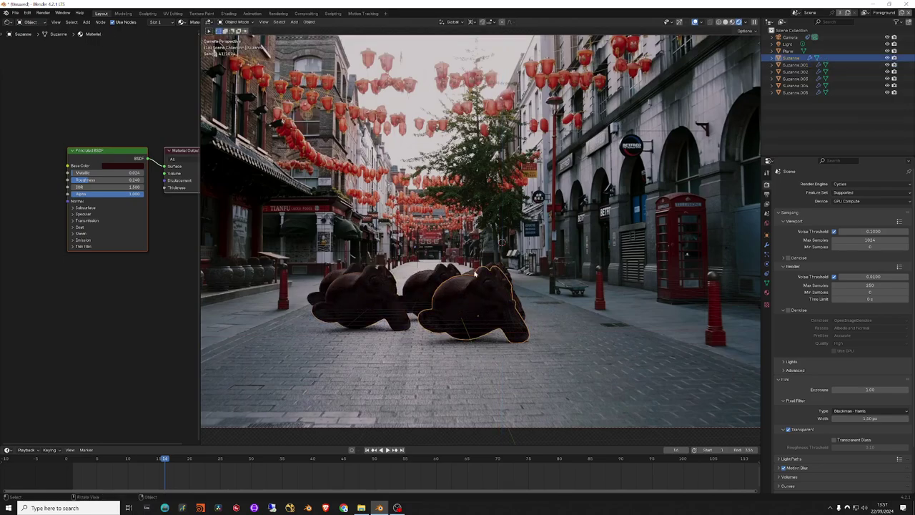
{"action": "left_click", "coordinate": [591, 250]}
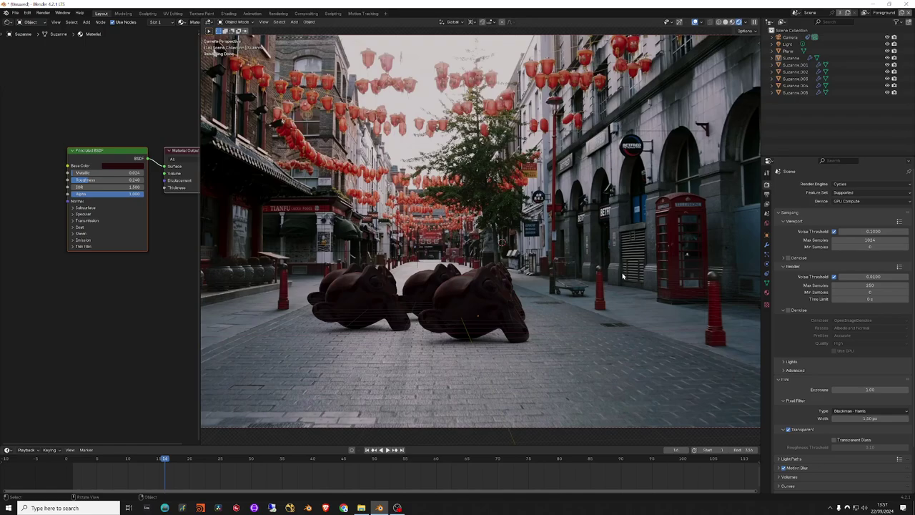
{"action": "left_click", "coordinate": [367, 15]}
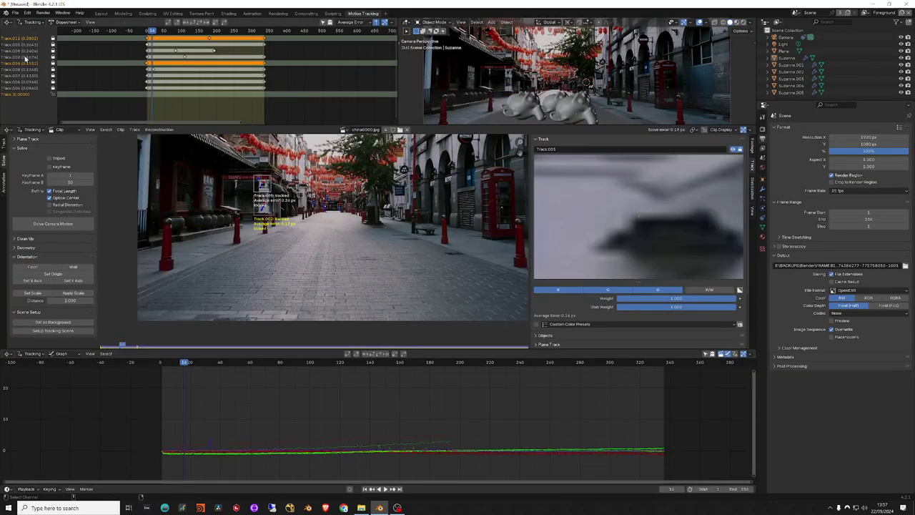